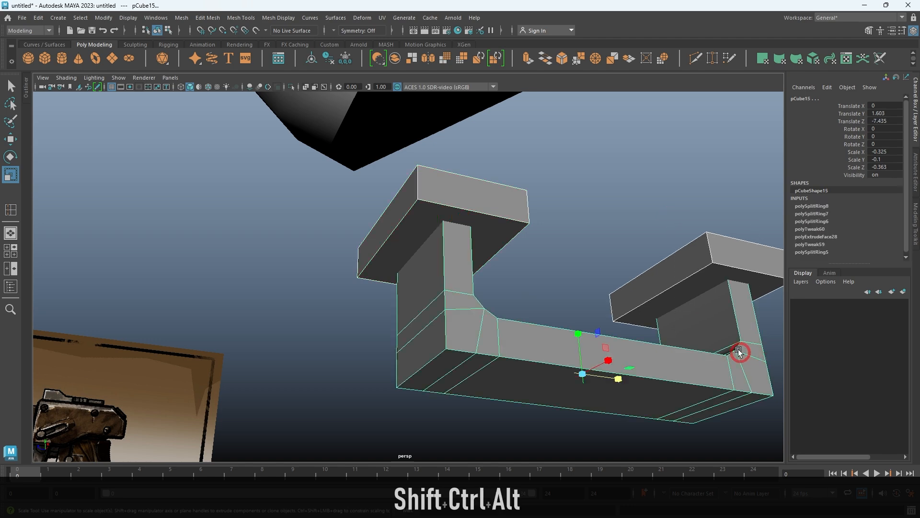
Combine the sling loop bracket and its two mounting plates into one mesh, and place it below the grip's base, rotated about 34.6° on X
left_click(394, 64)
scroll(553, 185, "down", 4)
left_click_drag(553, 185, 566, 207, "alt")
key("w")
left_click_drag(516, 251, 531, 156)
middle_click_drag(531, 156, 525, 240, "alt")
left_click_drag(526, 240, 521, 199, "alt")
key("e")
key("w")
left_click_drag(452, 229, 494, 272)
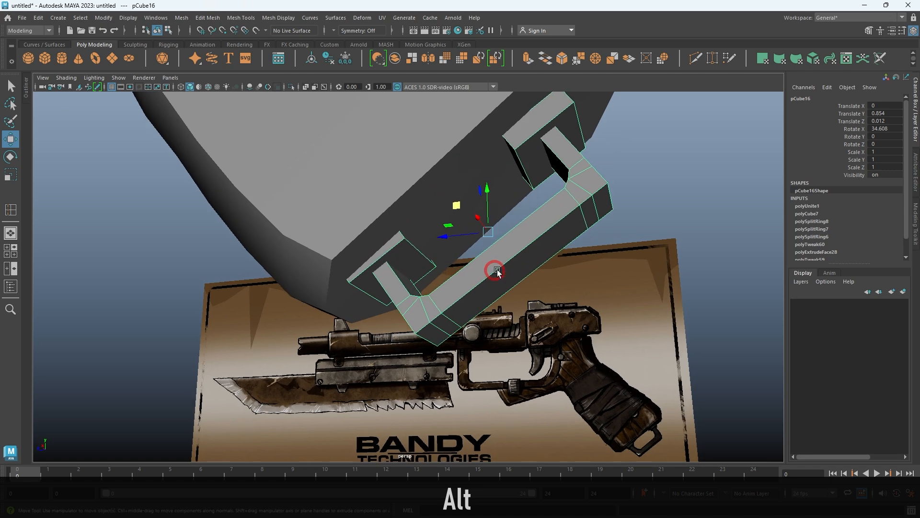
Rotate the sling loop to about 39° on X and move it against the bottom face of the grip
key("e")
left_click_drag(524, 228, 528, 227)
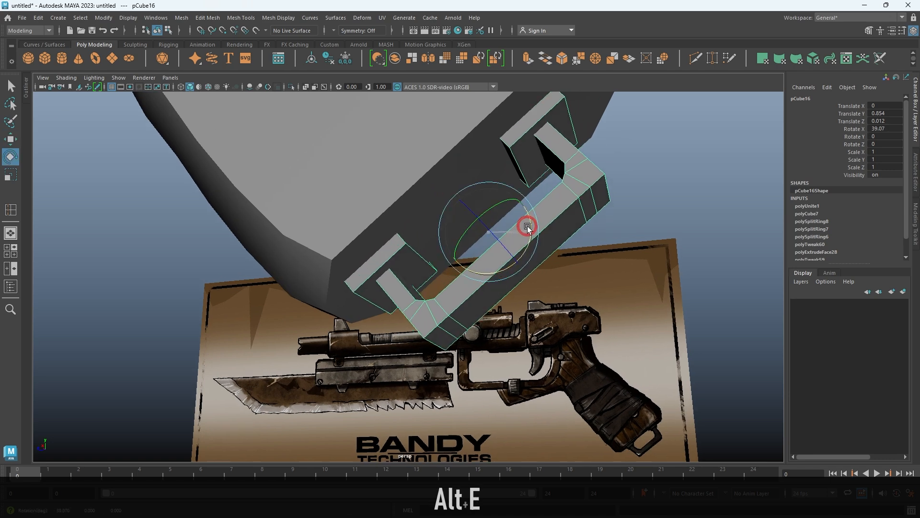
key("w")
middle_click_drag(546, 239, 510, 315, "alt")
mouse_move(424, 279)
left_mouse_down()
mouse_move(462, 246)
mouse_move(370, 260)
mouse_move(487, 285)
mouse_move(565, 317)
mouse_move(533, 298)
mouse_move(267, 289)
mouse_move(406, 280)
left_mouse_up()
key("alt+d")
middle_click_drag(406, 279, 446, 298, "alt")
left_click_drag(446, 298, 472, 291, "alt")
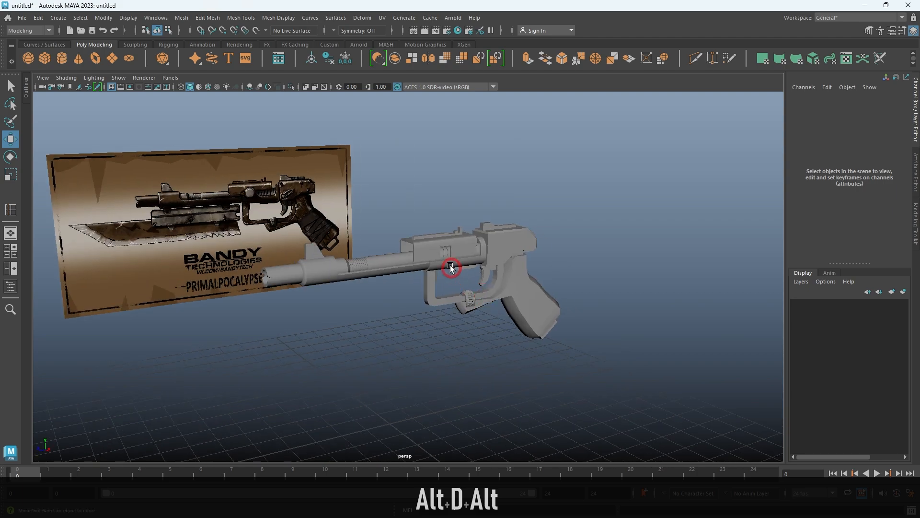
Create a polygon cylinder and raise it to about 5.5 on Y
right_click_drag(452, 269, 580, 376, "alt")
mouse_move(494, 321)
left_mouse_down("alt")
mouse_move(454, 317)
mouse_move(477, 318)
left_mouse_up("alt")
middle_click_drag(624, 349, 582, 298, "alt")
right_click_drag(583, 298, 621, 394, "alt")
right_click_drag(707, 313, 530, 261, "alt")
left_click_drag(530, 261, 668, 239, "alt")
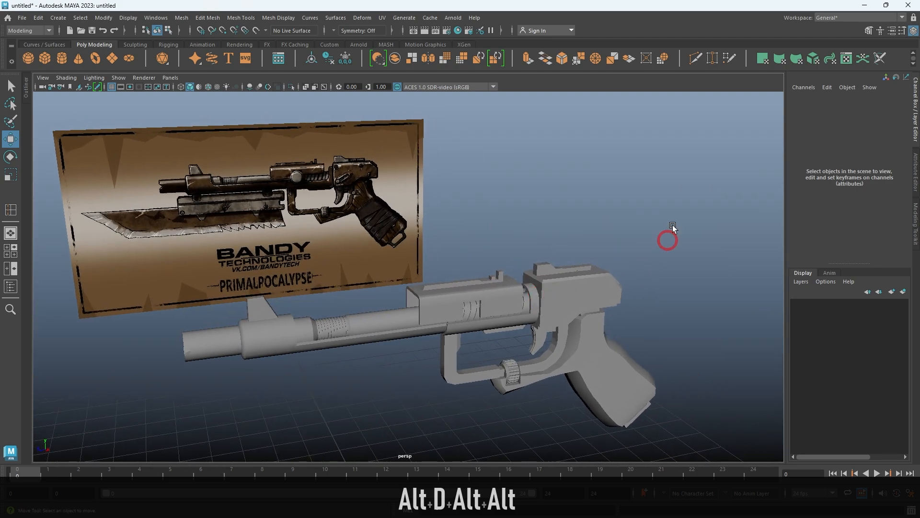
right_click(655, 201, "shift")
left_click(632, 205)
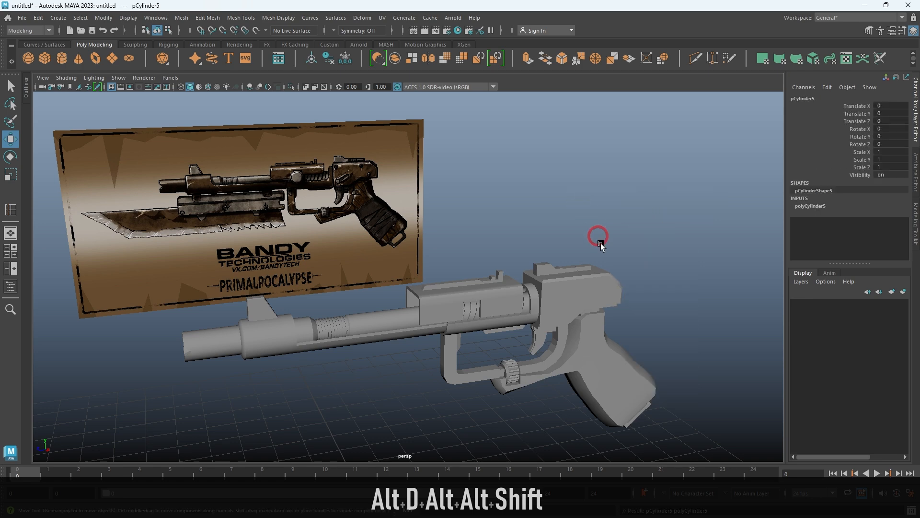
key("w")
middle_click_drag(583, 348, 587, 213, "alt")
left_click_drag(383, 368, 392, 156)
In the side view, scale the cylinder uniformly to about 0.462 and rotate it to -90° on Z
key("space")
key("space")
middle_click_drag(493, 269, 662, 464, "alt")
right_click_drag(662, 464, 504, 335, "alt")
middle_click_drag(504, 335, 619, 467, "alt")
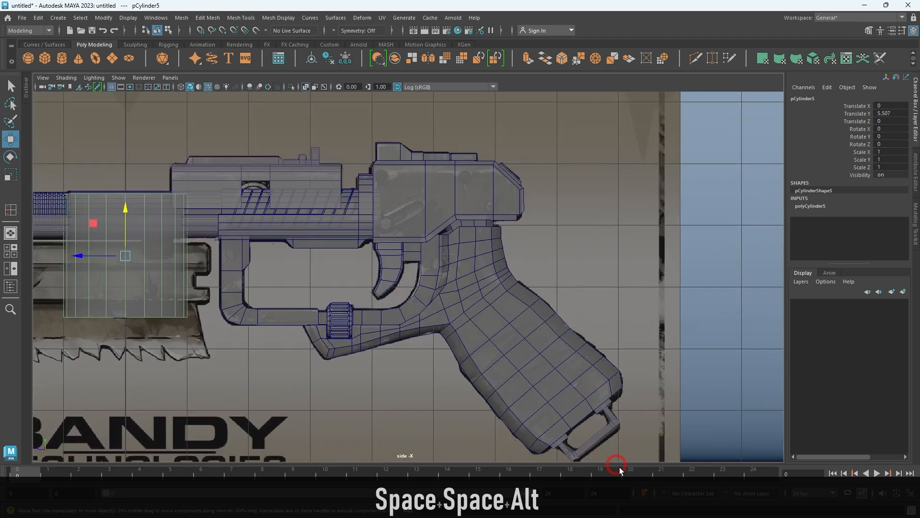
right_click_drag(297, 314, 356, 321, "alt")
middle_click_drag(357, 321, 453, 356, "alt")
right_click_drag(453, 355, 527, 420, "alt")
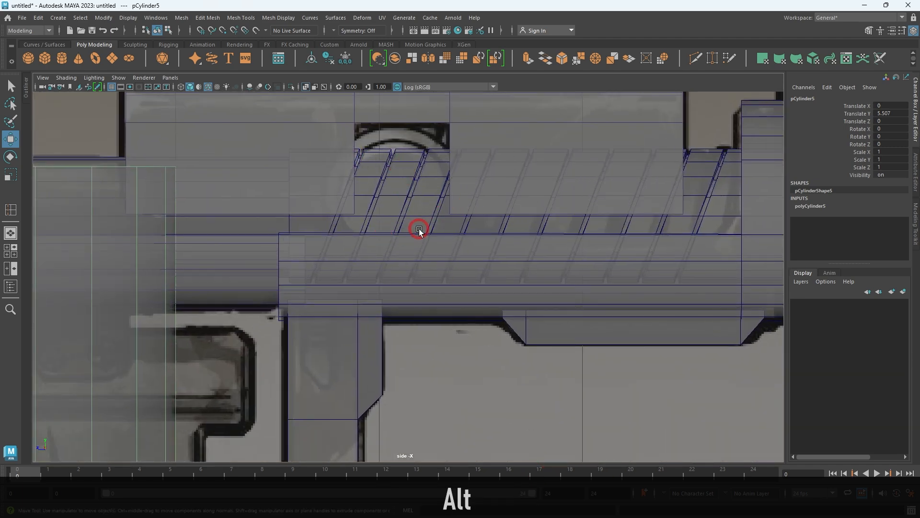
middle_click_drag(418, 228, 720, 256, "alt")
right_click_drag(591, 365, 511, 330, "alt")
key("r")
left_click_drag(372, 309, 334, 301)
key("e")
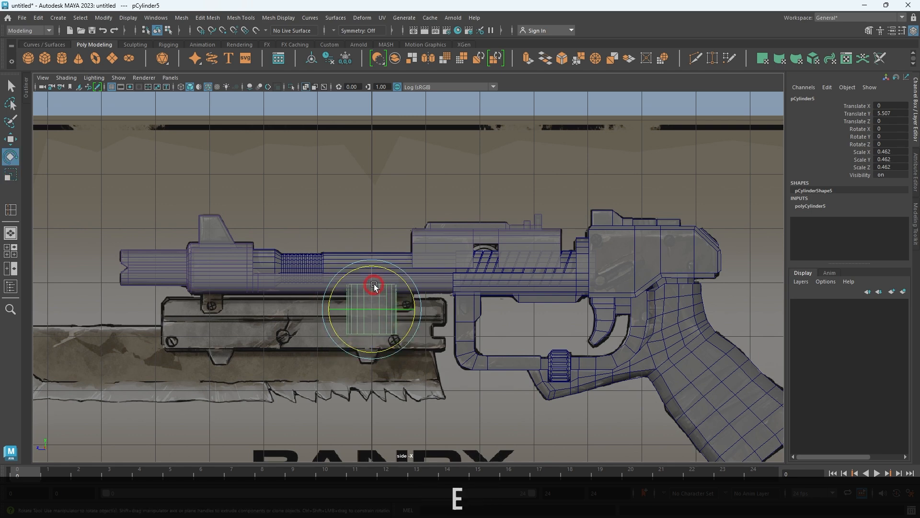
key("j")
left_click_drag(371, 275, 373, 330)
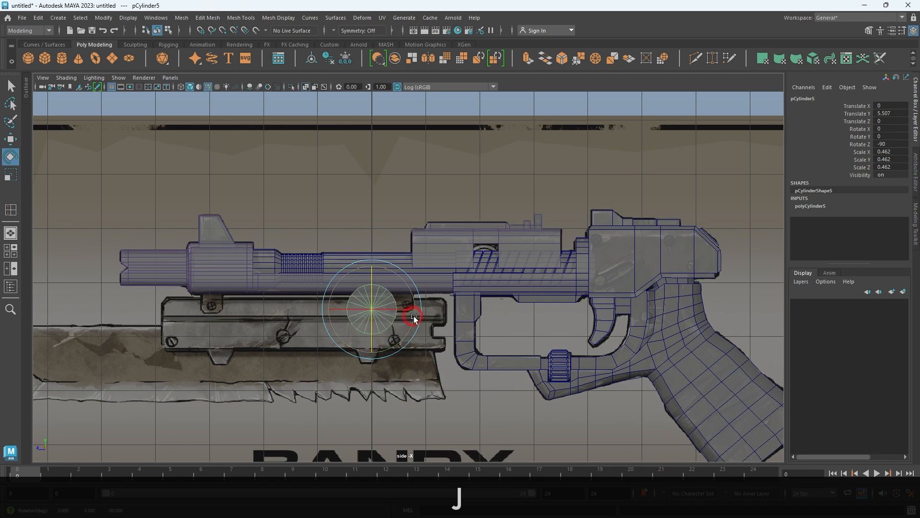
Fit the cylinder over the round knob in the reference, scaled uniformly to about 0.326 at Y 6.376, Z -2.074
key("w")
right_click_drag(400, 280, 522, 438, "alt")
left_click_drag(304, 306, 513, 232)
right_click_drag(514, 232, 550, 460, "alt")
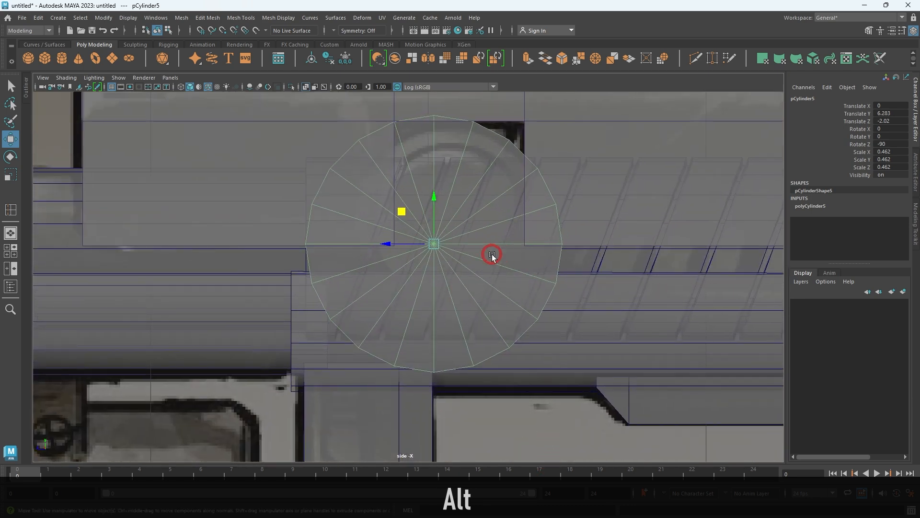
left_click_drag(436, 246, 417, 184)
key("w")
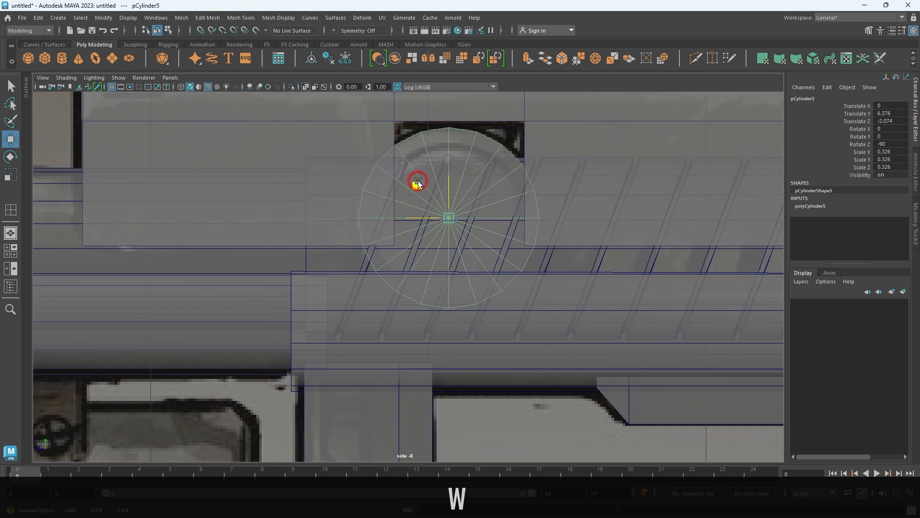
In the perspective view, move the cylinder out along X to about 1.108, clear of the gun's side
key("space")
key("space")
left_click_drag(587, 129, 576, 231, "alt")
middle_click_drag(576, 231, 499, 357, "alt")
right_click_drag(499, 357, 554, 441, "alt")
left_click_drag(425, 253, 577, 334)
right_click_drag(623, 348, 612, 329, "alt")
left_click_drag(613, 329, 633, 329, "alt")
Delete the cylinder's two end caps, keeping only the side faces
right_click_drag(715, 199, 723, 316)
left_click_drag(465, 208, 701, 422)
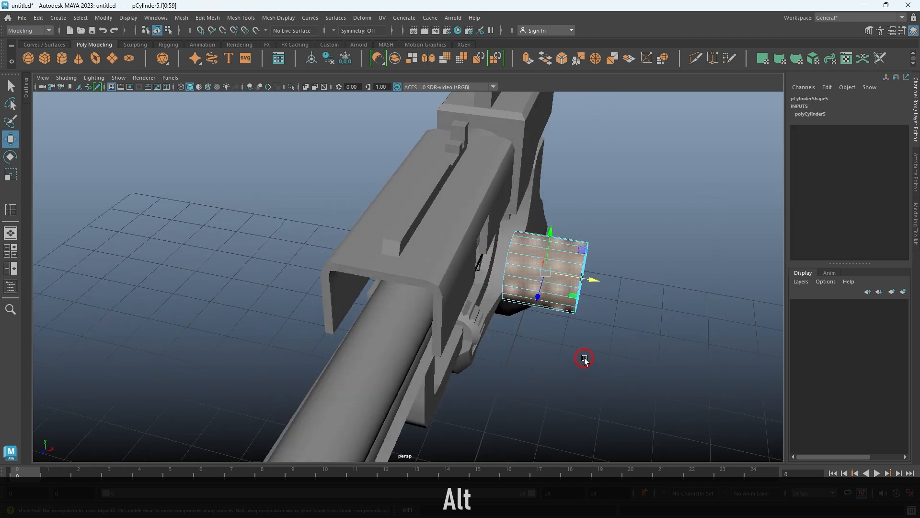
left_click_drag(585, 360, 588, 269, "alt")
left_click_drag(613, 316, 595, 304, "alt")
left_click_drag(571, 148, 558, 310, "ctrl")
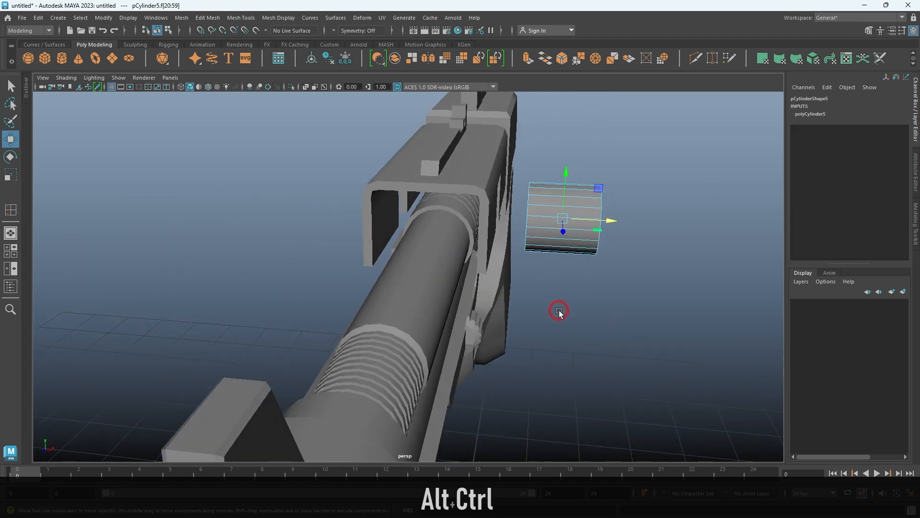
key("Delete")
right_click_drag(704, 139, 704, 140)
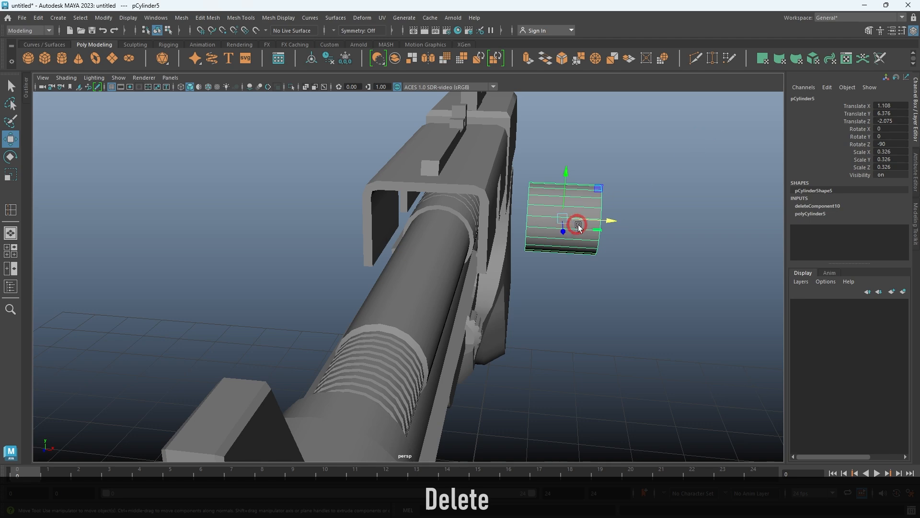
Flatten the open cylinder into a thin ring with Scale Y of about 0.042
key("r")
mouse_move(562, 206)
left_mouse_down("alt")
mouse_move(579, 206)
mouse_move(565, 209)
left_mouse_up("alt")
right_click_drag(551, 230, 569, 244, "alt")
Extrude the ring's outward-facing border loop into a sloped rim and adjust the hardness of the edge loop between them
right_click_drag(520, 206, 520, 187)
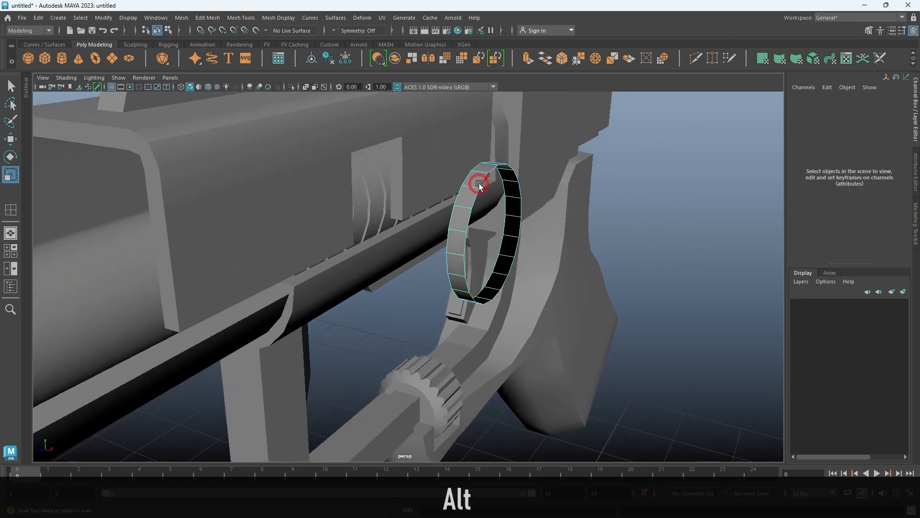
double_click(502, 199)
left_click_drag(499, 239, 697, 250, "shift")
key("w")
right_click_drag(652, 178, 727, 220, "shift")
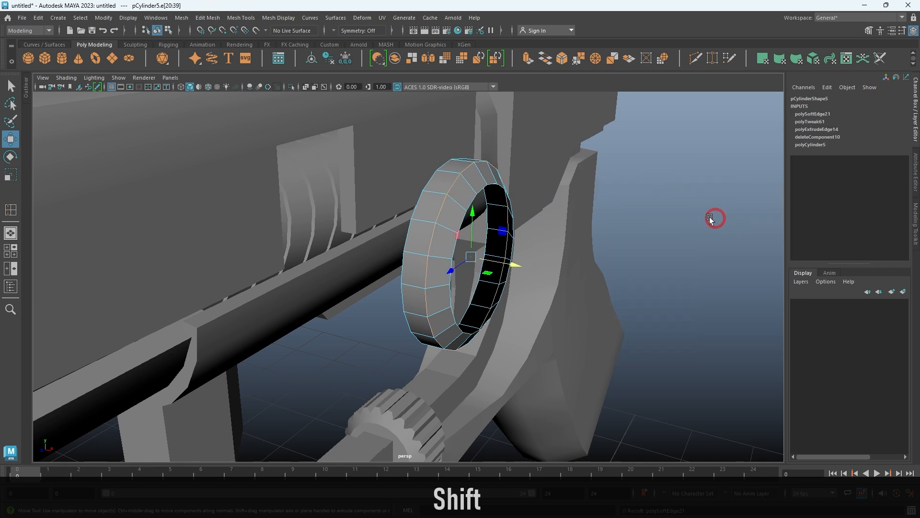
Extrude the knob's front border edges inward in stages, leaving a small round hole in the middle
left_click(529, 220)
left_click(470, 190, "shift")
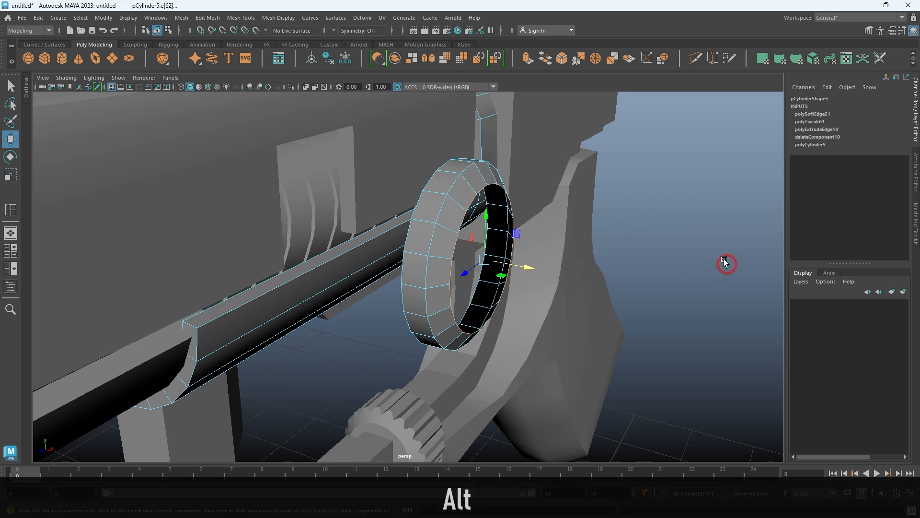
left_click(727, 270)
key("alt+d")
left_click(437, 205)
right_click_drag(714, 260, 692, 188)
left_click(473, 201)
left_click_drag(526, 270, 459, 265, "shift")
key("r")
left_click_drag(519, 250, 382, 331, "alt")
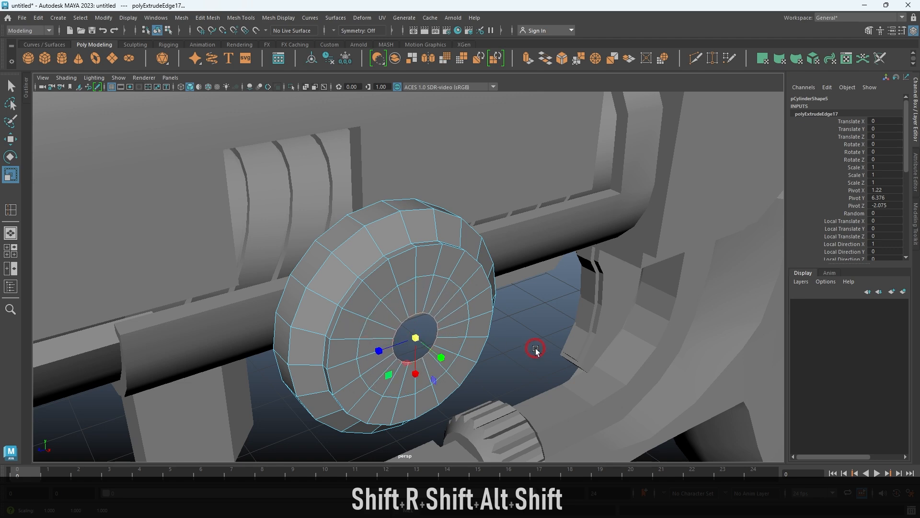
Close the small central opening in the knob's front with Fill Hole
right_click(533, 323, "shift")
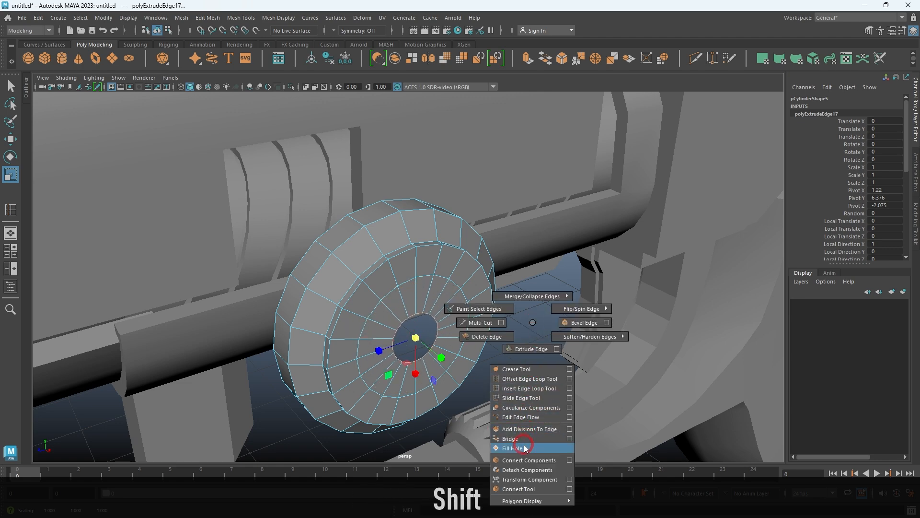
right_click_drag(524, 445, 523, 447, "shift")
left_click(525, 325)
Poke the knob's central face to split it into triangles meeting at its centre
left_click_drag(510, 305, 472, 308, "alt")
middle_click_drag(472, 307, 661, 402, "alt")
left_click(346, 261)
middle_click_drag(345, 261, 375, 257, "alt")
right_click_drag(374, 258, 441, 268, "alt")
right_click_drag(507, 310, 507, 344)
left_click(485, 291)
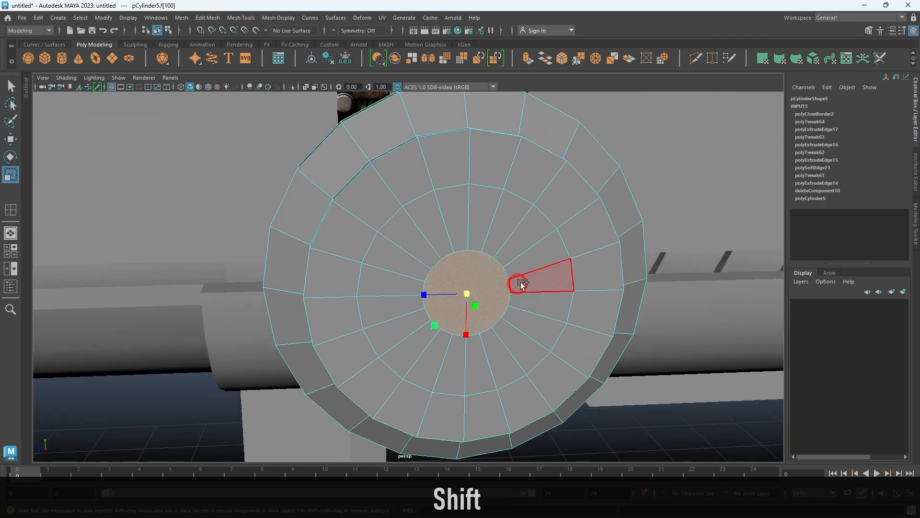
right_click(537, 233, "shift")
right_click_drag(580, 221, 579, 222, "shift")
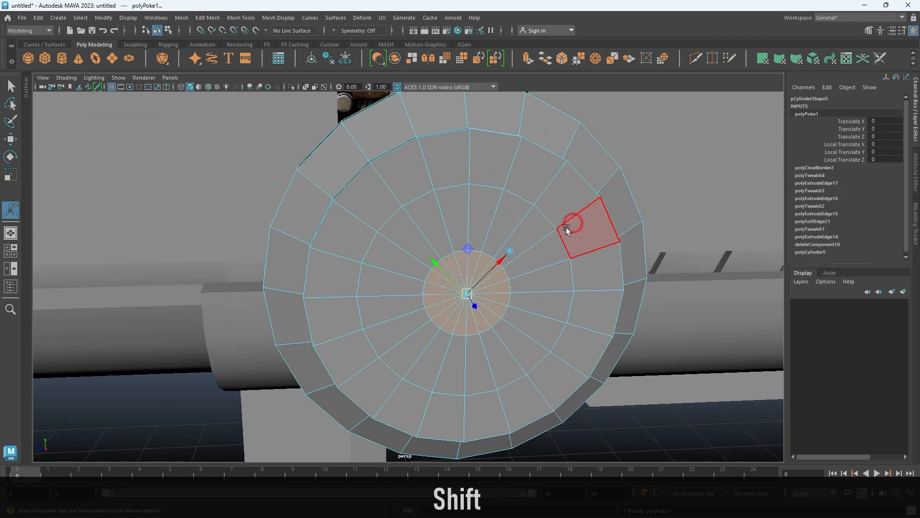
Delete alternate spoke edges within the knob's central circle and return to object selection
right_click_drag(523, 233, 535, 211)
right_click_drag(530, 197, 538, 229, "alt")
right_click_drag(530, 320, 502, 187, "alt")
right_click_drag(445, 254, 566, 374, "alt")
right_click_drag(533, 216, 531, 184)
left_click(524, 267)
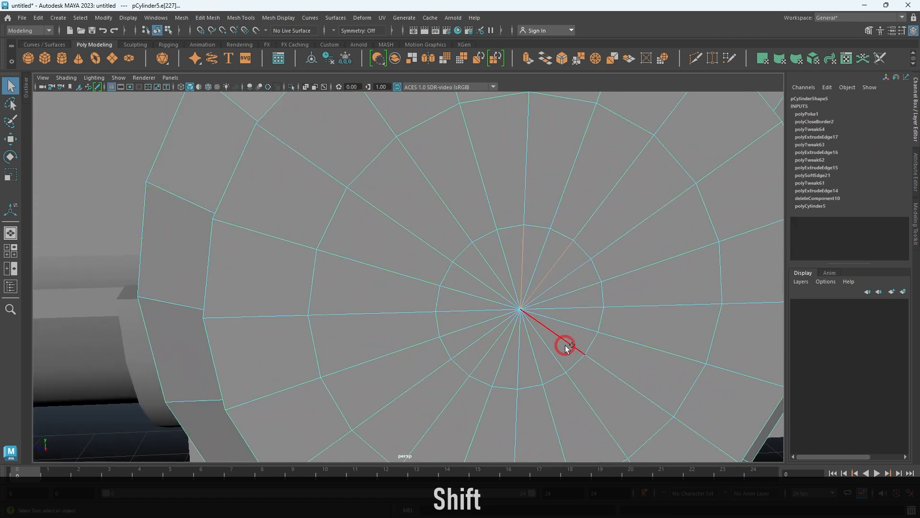
left_click(571, 329, "shift")
left_click(546, 348, "shift")
left_click(519, 360, "shift")
left_click(488, 355, "shift")
left_click(470, 327, "shift")
right_click_drag(541, 256, 465, 278, "shift")
right_click_drag(522, 237, 592, 187)
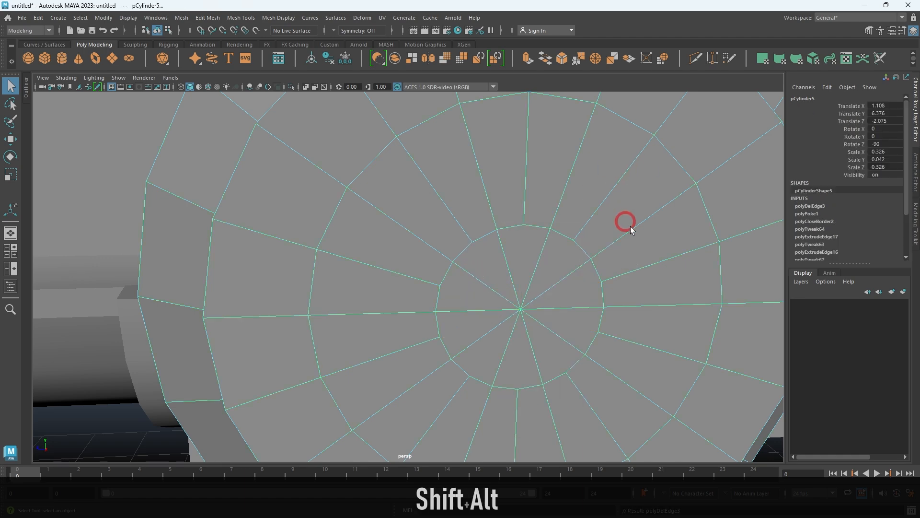
Extrude the knob's back border edges inward toward the centre, leaving an opening for the shaft
right_click_drag(626, 224, 570, 212, "alt")
left_click_drag(542, 211, 575, 201, "alt")
right_click_drag(508, 194, 422, 186, "alt")
left_click_drag(523, 203, 619, 243, "alt")
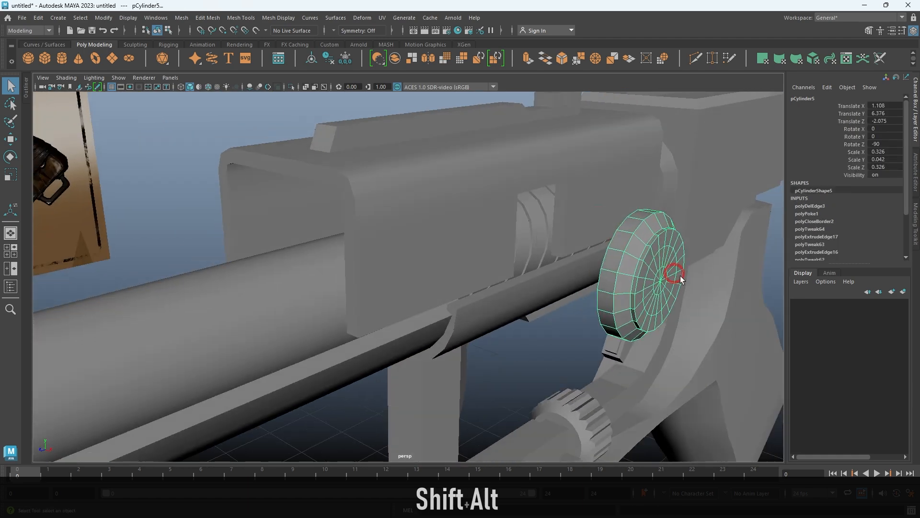
key("w")
middle_click_drag(667, 288, 610, 257, "alt")
left_click_drag(610, 257, 512, 329, "alt")
right_click_drag(623, 342, 623, 186)
double_click(481, 303)
key("r")
left_click_drag(475, 343, 420, 348, "shift")
Extrude the edges of the knob's back opening toward the gun to form a long shaft
key("w")
left_click_drag(484, 347, 517, 341, "shift")
key("ctrl+z")
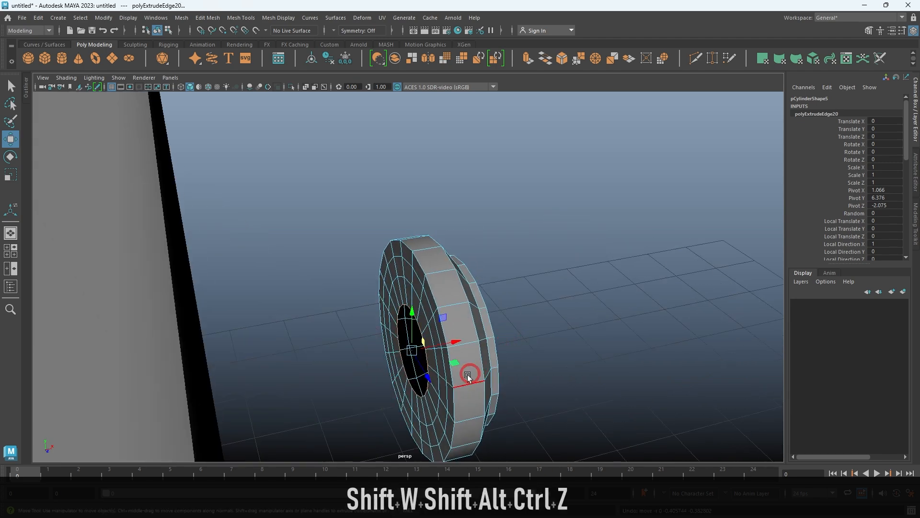
left_click_drag(453, 342, 330, 369, "shift")
left_click_drag(603, 311, 503, 288, "alt")
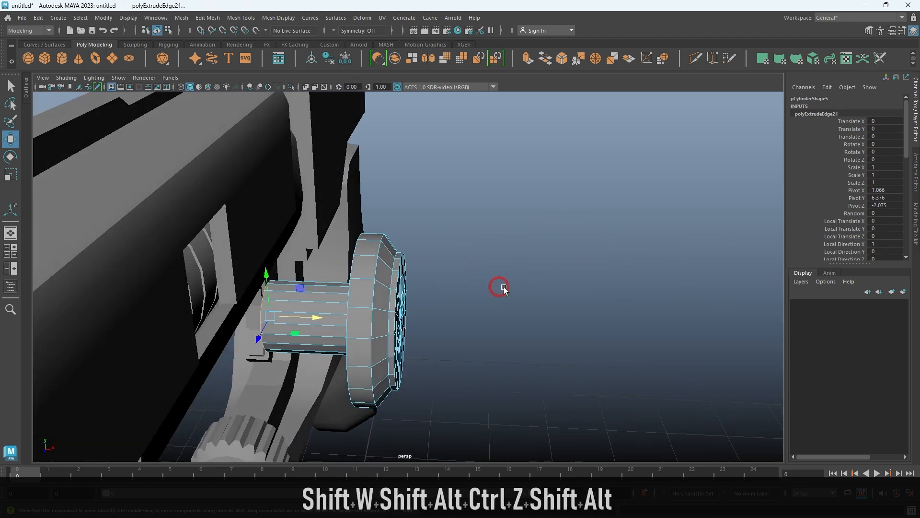
Move the knob in against the gun's side, to about 0.568 on X, and shorten its shaft by pulling back the end vertices
right_click_drag(508, 283, 616, 197)
left_click_drag(415, 323, 385, 309)
right_click_drag(260, 277, 205, 278)
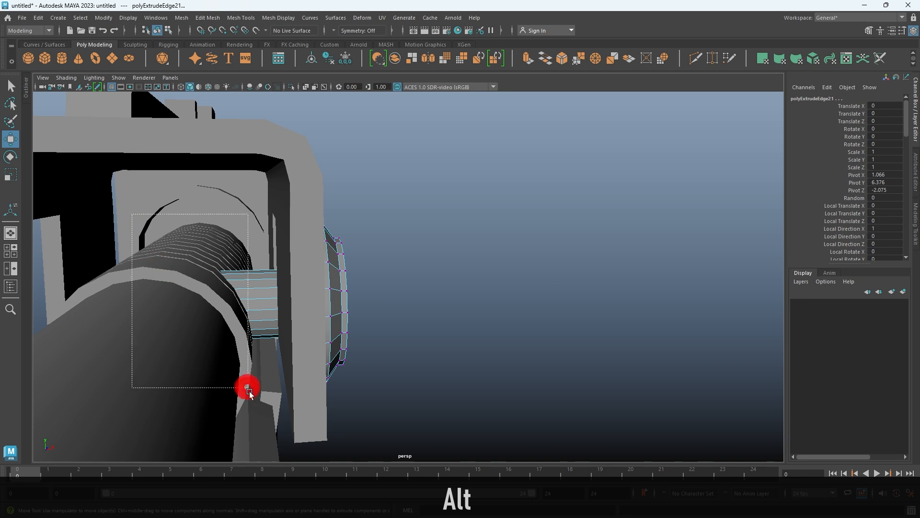
left_click_drag(248, 387, 249, 389)
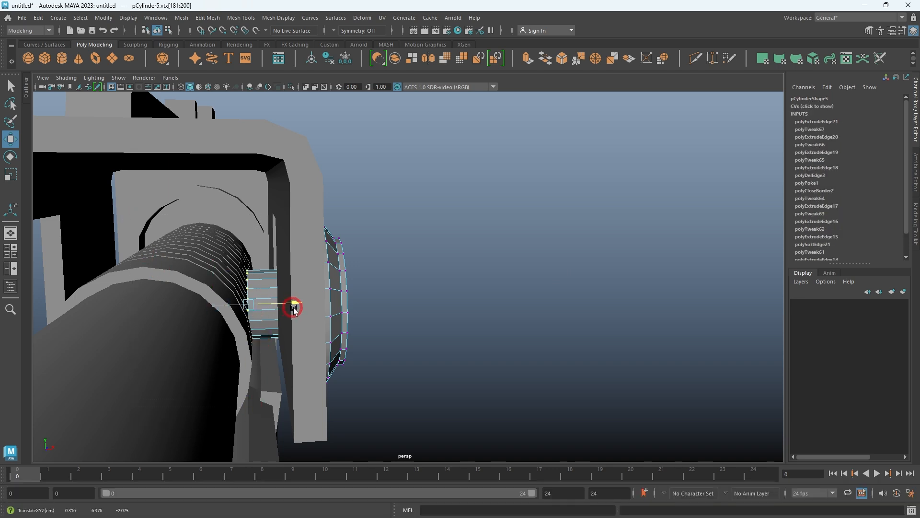
left_click_drag(300, 308, 268, 283)
key("alt+d")
left_click(254, 285)
Soften the crosswise edges around the knob's sloped rim and outer side
left_click_drag(302, 256, 333, 241, "alt")
middle_click_drag(349, 263, 429, 288, "alt")
right_click_drag(429, 288, 495, 349, "alt")
middle_click_drag(408, 304, 469, 322, "alt")
right_click_drag(469, 322, 518, 371, "alt")
right_click_drag(422, 307, 428, 231)
double_click(415, 259, "shift")
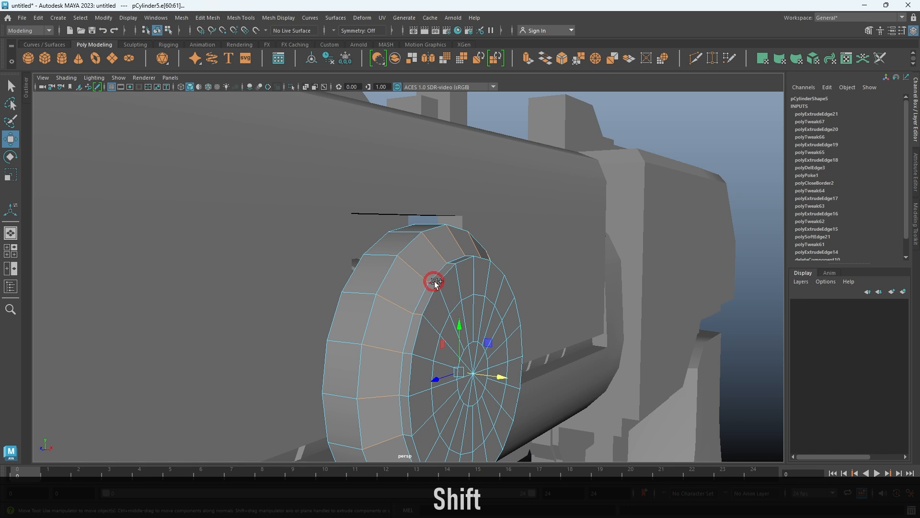
double_click(372, 257, "shift")
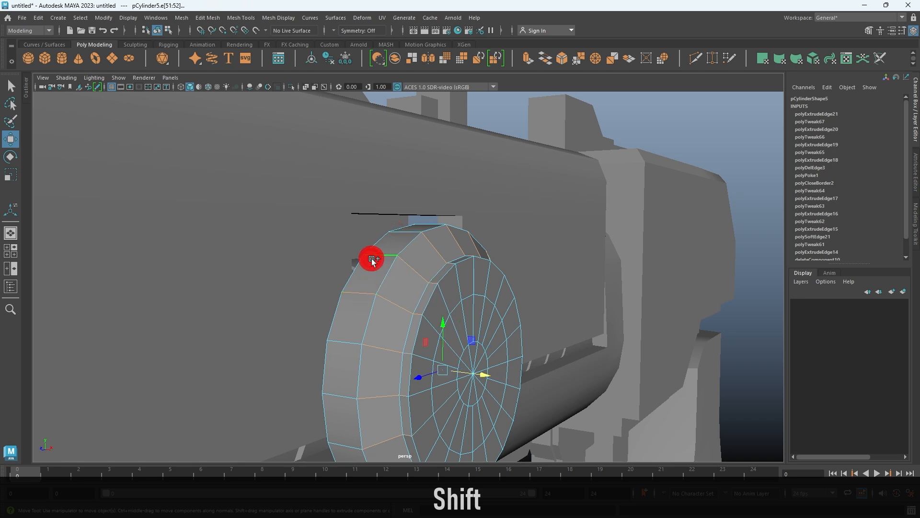
right_click_drag(446, 255, 556, 271, "shift")
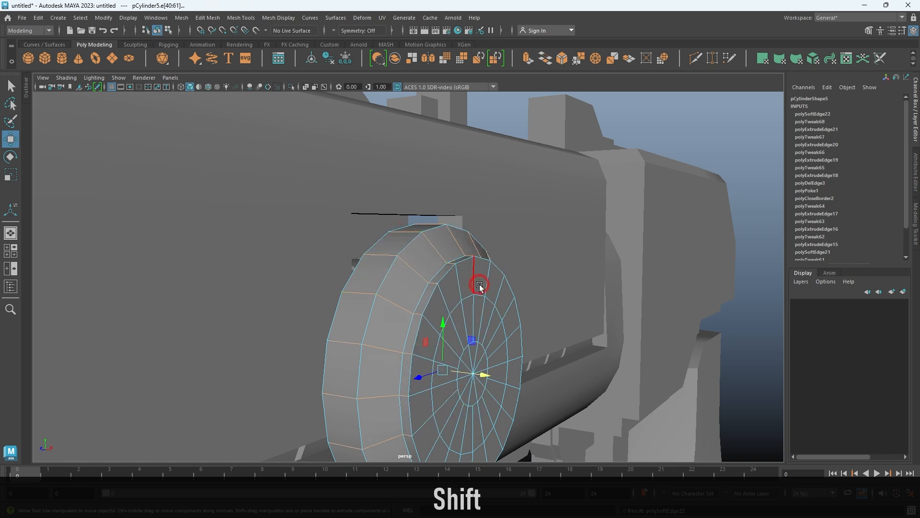
Freeze the knob's transformations, delete its construction history and centre its pivot
key("alt+d")
scroll(482, 290, "down", 3)
left_click_drag(483, 294, 456, 298, "alt")
left_click(372, 341)
scroll(374, 340, "down", 2)
left_click_drag(393, 335, 628, 327, "alt")
left_click_drag(707, 268, 445, 101, "alt")
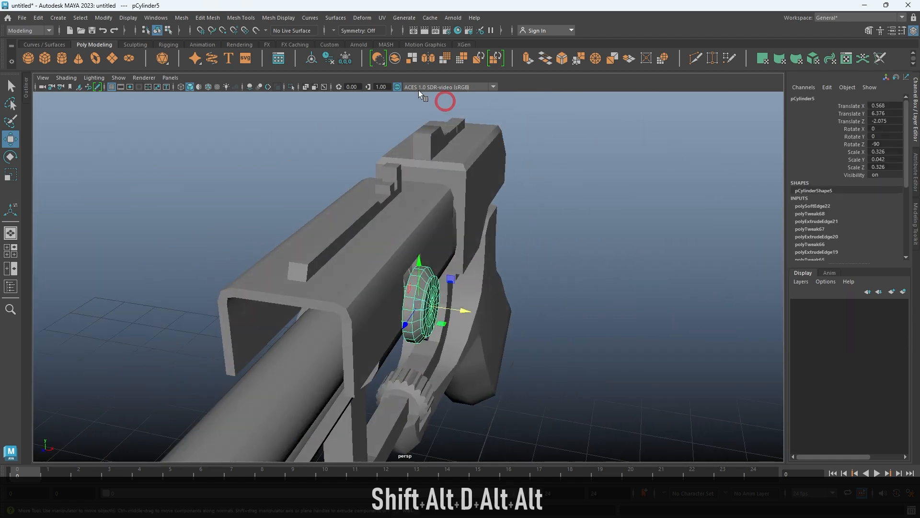
left_click(343, 58)
left_click(317, 59)
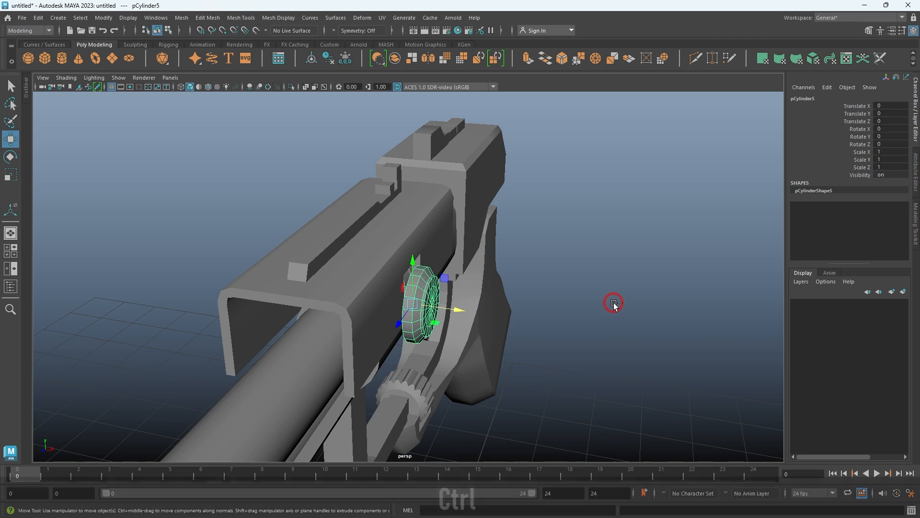
Duplicate the knob and put the copy in its own group pivoted at the world origin
key("ctrl+d")
key("ctrl+g")
right_click_drag(584, 335, 400, 264, "alt")
left_click_drag(401, 264, 418, 267, "alt")
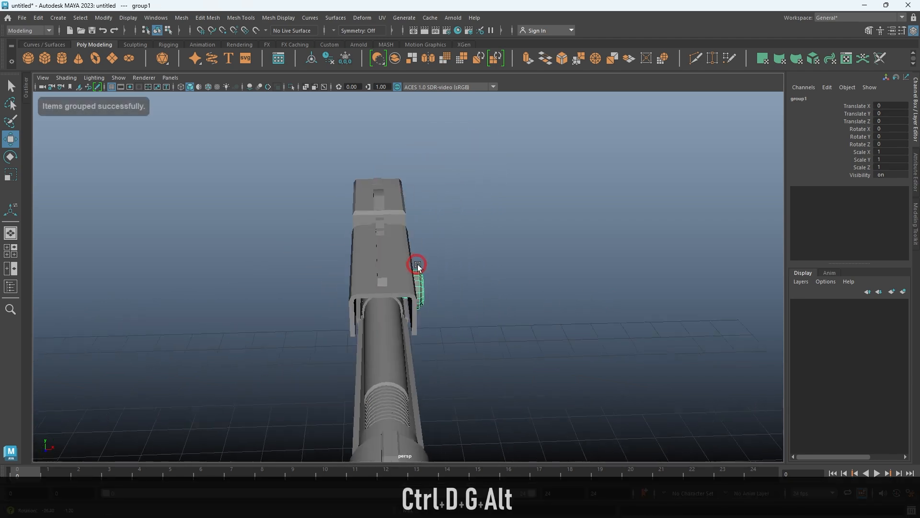
right_click_drag(418, 267, 395, 246, "alt")
left_click_drag(396, 246, 506, 232, "alt")
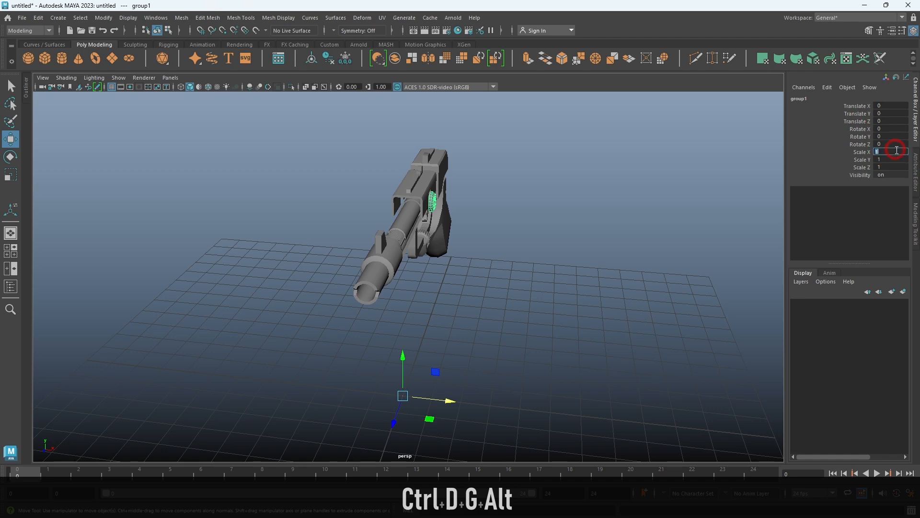
Mirror the grouped knob copy to the gun's other side by setting its Scale X to -1, and ungroup it
key("Return")
right_click_drag(293, 249, 352, 260, "alt")
left_click_drag(353, 260, 399, 292, "alt")
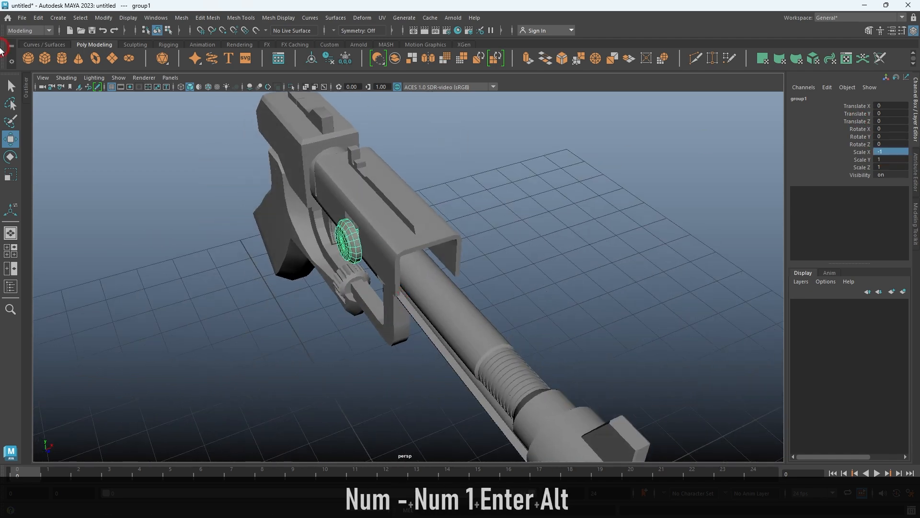
left_click(38, 19)
left_click(76, 206)
left_click_drag(230, 288, 341, 89, "alt")
left_click(570, 230)
Scale down two edge loops around the rim of the side knob's outer face
right_click_drag(569, 231, 551, 272, "alt")
left_click_drag(551, 272, 406, 290, "alt")
right_click_drag(407, 289, 515, 438, "alt")
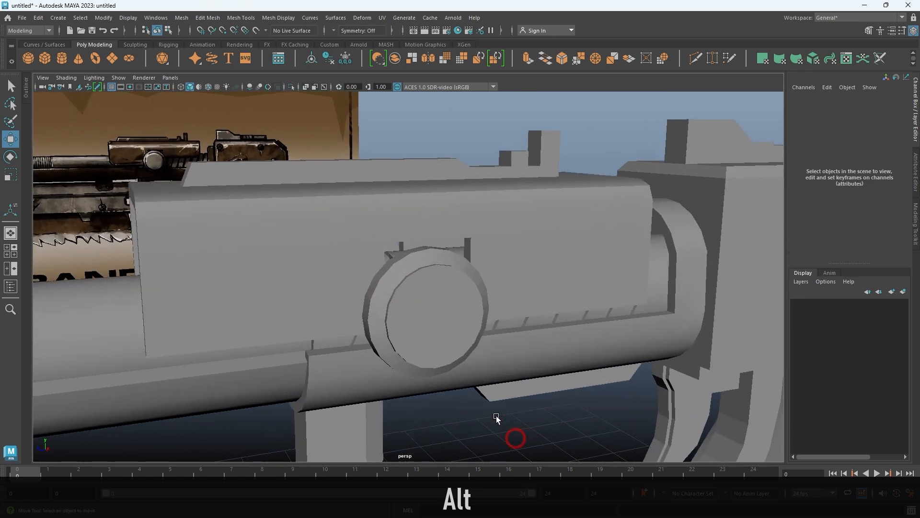
left_click(419, 302)
left_click_drag(419, 302, 414, 340, "alt")
right_click_drag(414, 341, 501, 370, "alt")
middle_click_drag(501, 370, 433, 344, "alt")
right_click_drag(433, 344, 421, 267)
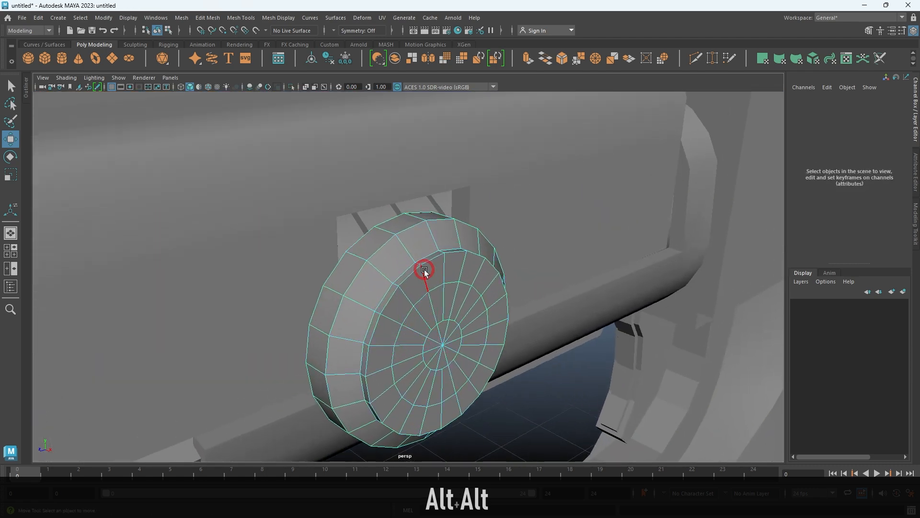
double_click(410, 271)
key("r")
left_click_drag(444, 349, 426, 348)
key("alt+d")
right_click_drag(424, 344, 384, 299, "alt")
left_click_drag(384, 299, 382, 348, "alt")
right_click_drag(383, 349, 384, 329)
double_click(388, 298)
left_click_drag(382, 374, 359, 371)
key("alt+d")
left_click_drag(560, 379, 363, 346, "alt")
left_click_drag(570, 369, 482, 323, "alt")
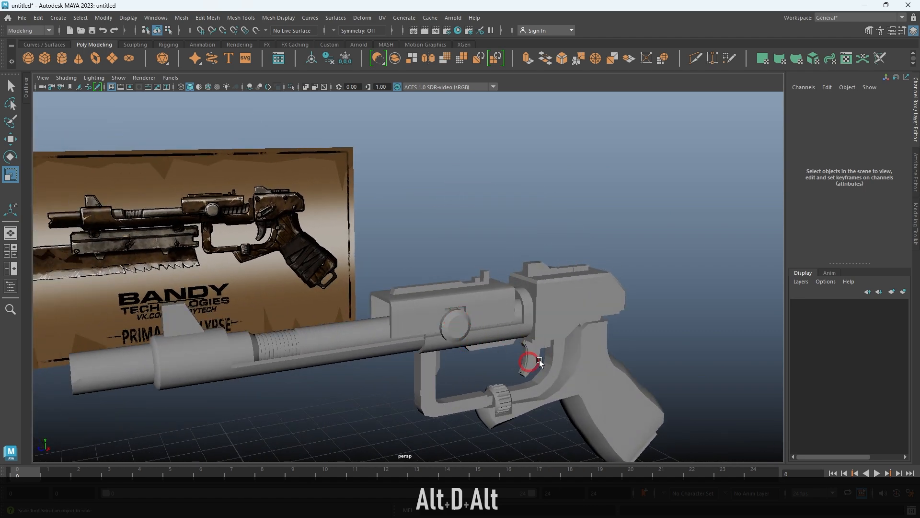
Create a polygon cube and place it over the front bracket below the barrel, at about 5.753 on Y and 2.955 on Z
left_click_drag(619, 411, 532, 341, "alt")
key("space")
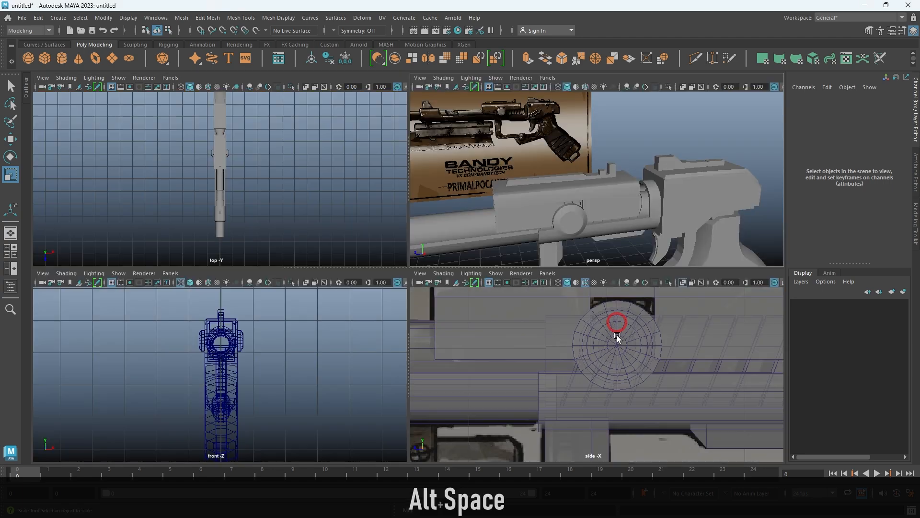
key("space")
right_click_drag(661, 366, 622, 418, "alt")
middle_click_drag(587, 314, 508, 319, "alt")
right_click_drag(508, 318, 536, 240, "alt")
middle_click_drag(544, 331, 770, 167, "alt")
middle_click_drag(461, 304, 909, 405, "alt")
right_click_drag(753, 372, 636, 363, "alt")
right_click_drag(159, 300, 415, 364, "alt")
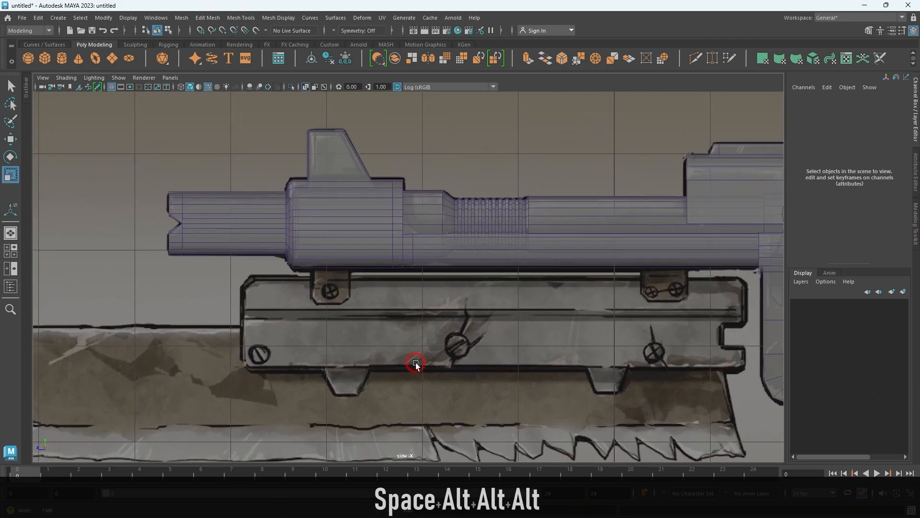
middle_click_drag(399, 341, 427, 286, "alt")
right_click_drag(461, 288, 461, 314, "shift")
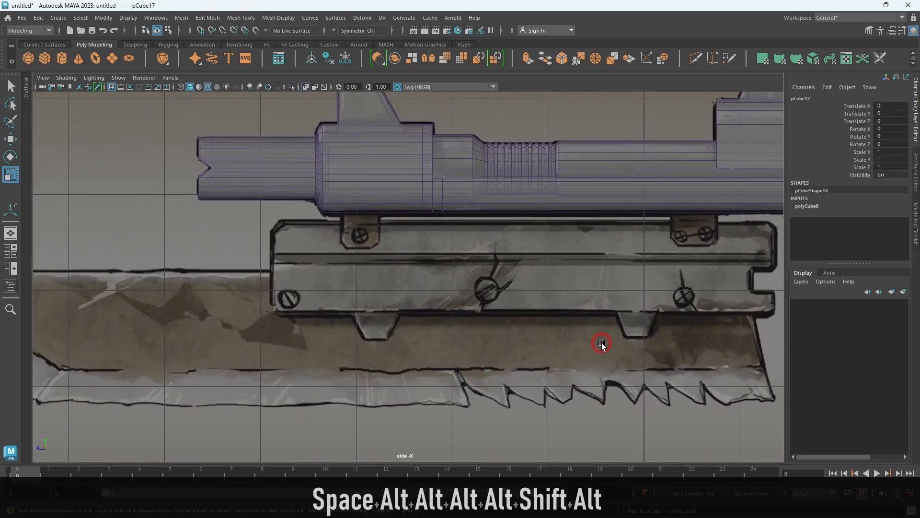
right_click_drag(602, 345, 521, 309, "alt")
key("w")
left_click_drag(383, 245, 371, 231)
right_click_drag(384, 245, 695, 473, "alt")
middle_click_drag(474, 318, 560, 424, "alt")
right_click_drag(432, 307, 547, 384, "alt")
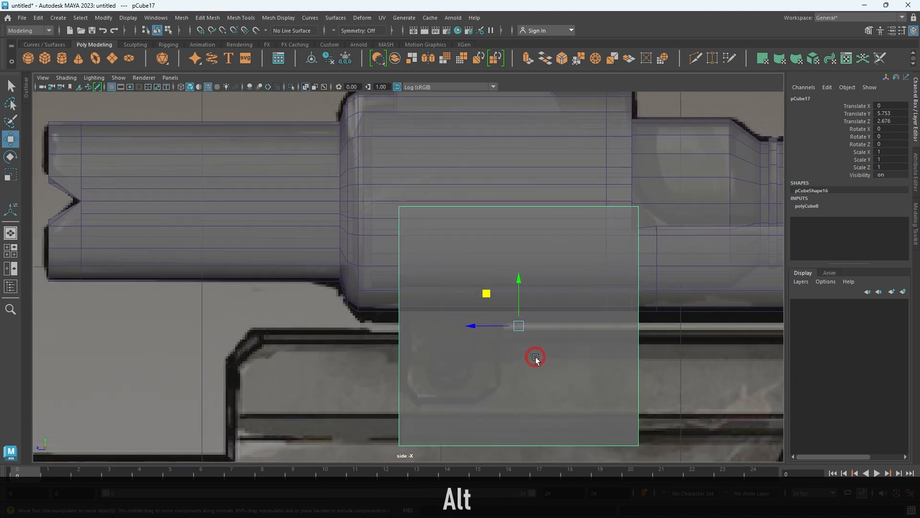
left_click_drag(528, 330, 455, 323)
Scale the cube to about 0.461 overall and 0.395 on Z to fit the bracket, and lower it to about 5.744 on Y
left_click_drag(477, 326, 424, 327)
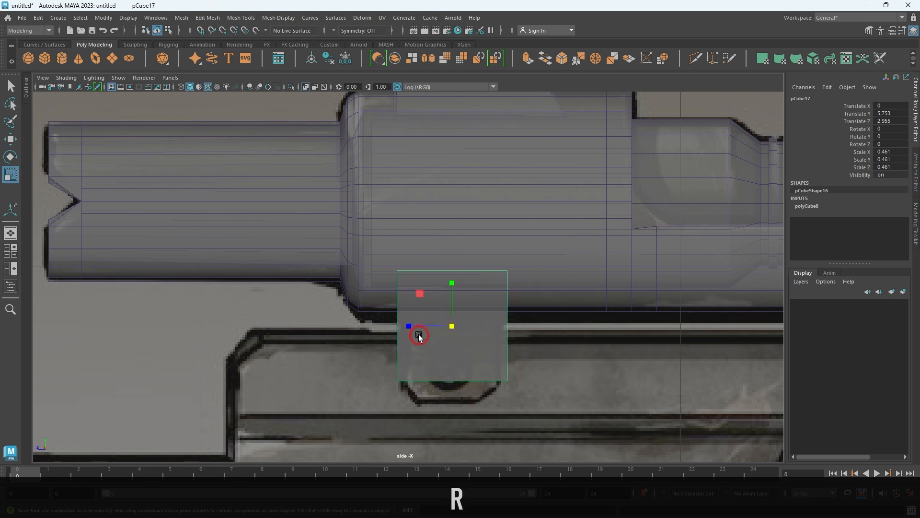
left_click_drag(410, 326, 419, 326)
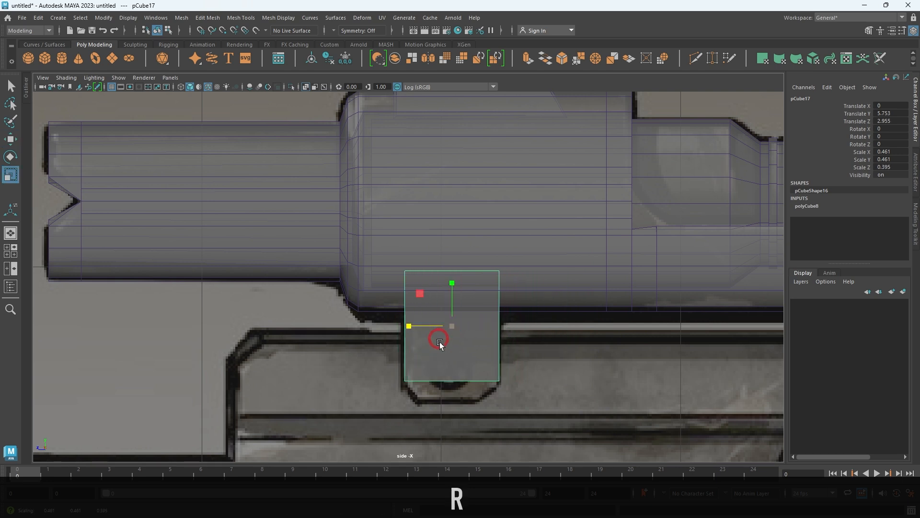
right_click_drag(473, 370, 552, 445, "alt")
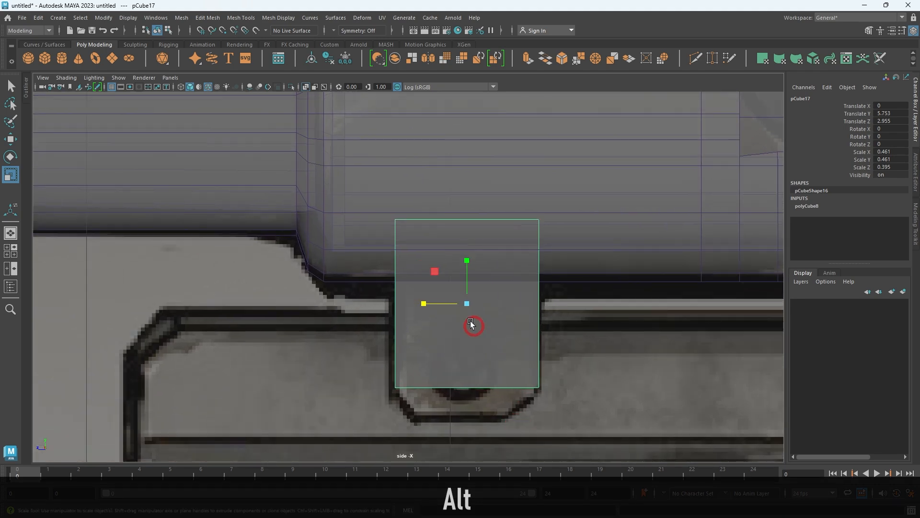
left_click_drag(464, 272, 465, 270)
middle_click_drag(468, 350, 462, 278, "alt")
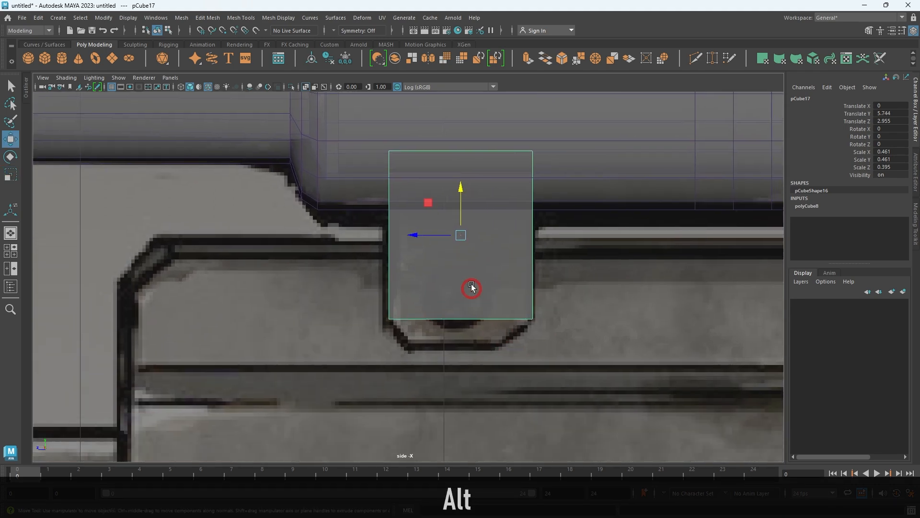
Extrude the bracket's bottom face downward and narrow it along Z to form the angled lower corners of the reference
right_click_drag(475, 303, 477, 386)
left_click_drag(370, 272, 565, 383)
left_click_drag(469, 281, 532, 293, "ctrl")
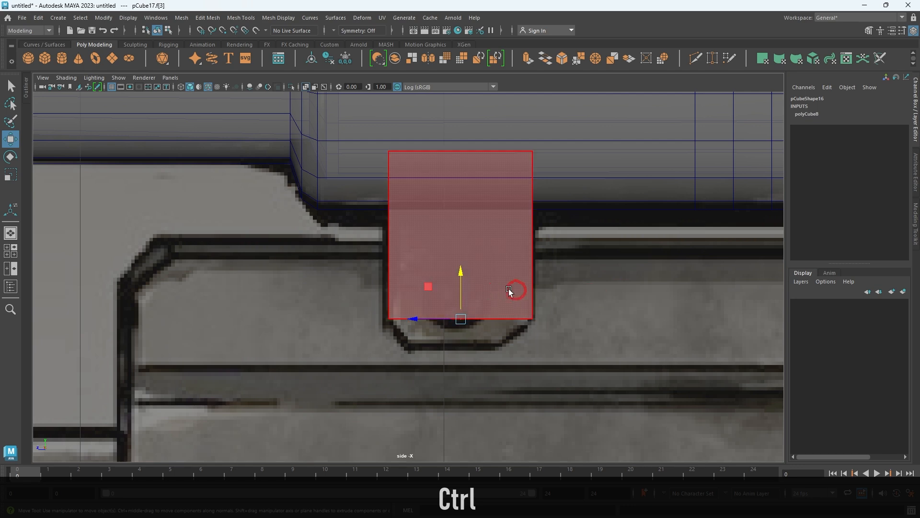
left_click_drag(464, 274, 463, 298, "ctrl+shift")
key("ctrl+shift+r")
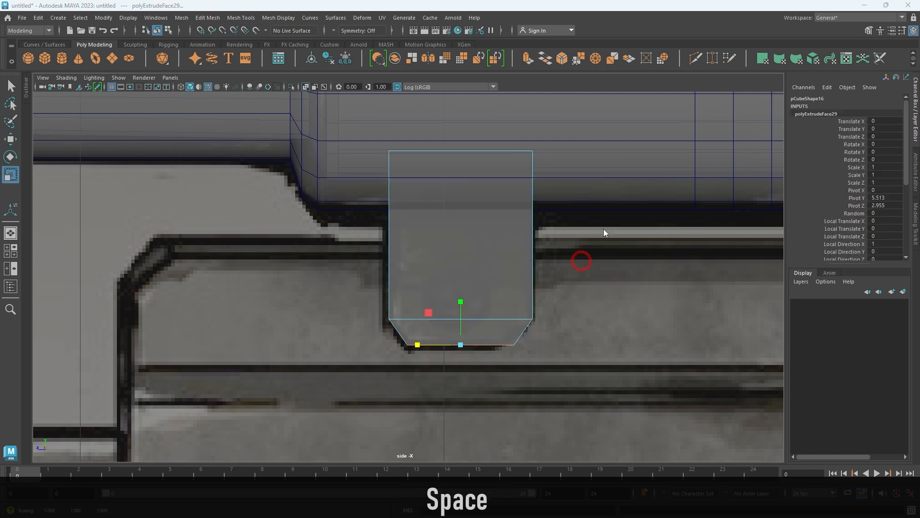
Thin the whole bracket to a scale of about 0.134 on X
key("space")
key("space")
left_click_drag(606, 252, 341, 316, "alt")
left_click(708, 195)
key("r")
right_click_drag(345, 316, 426, 285)
left_click_drag(425, 285, 430, 400, "alt")
left_click_drag(471, 330, 439, 334)
right_click_drag(448, 343, 483, 359, "alt")
left_click_drag(518, 352, 439, 365, "alt")
middle_click_drag(439, 364, 561, 341, "alt")
right_click_drag(560, 341, 592, 352, "alt")
right_click_drag(343, 352, 348, 309)
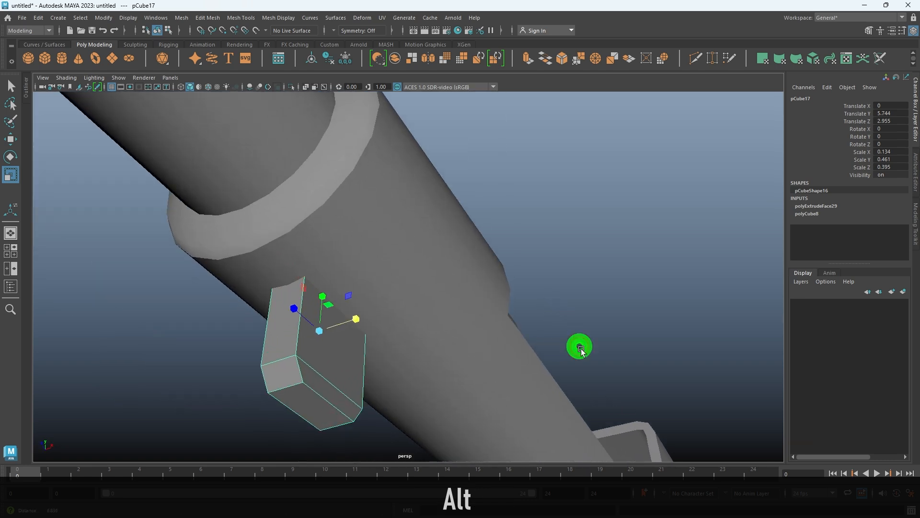
left_click(303, 403)
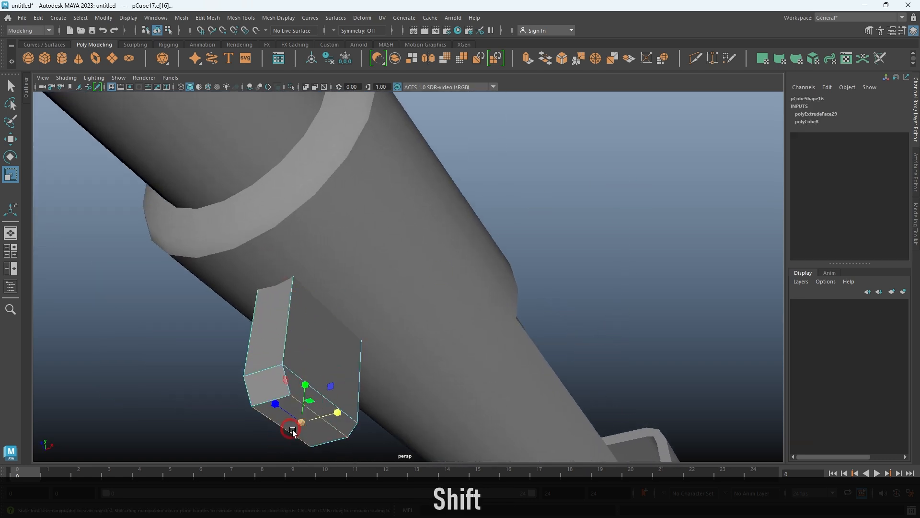
left_click_drag(326, 421, 326, 421)
key("ctrl+z")
right_click_drag(350, 409, 551, 292)
left_click(650, 214)
left_click_drag(619, 227, 641, 225, "alt")
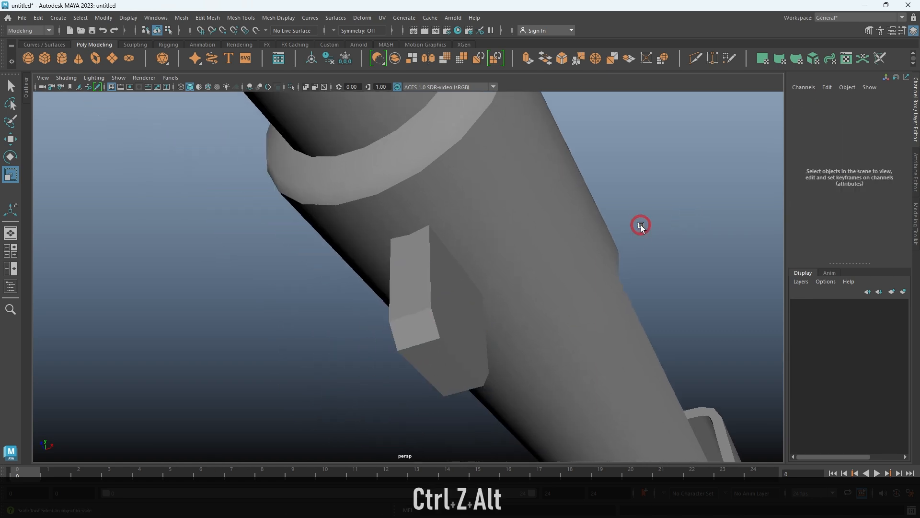
Insert two evenly spaced edge loops around the bracket, dividing its thickness into three strips
left_click(448, 346)
right_click(708, 187, "shift")
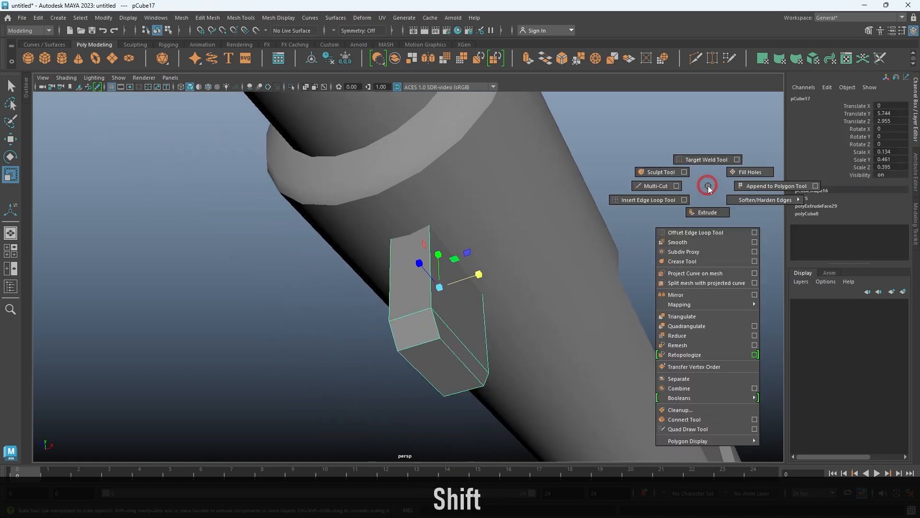
left_click(684, 199)
left_click(415, 349)
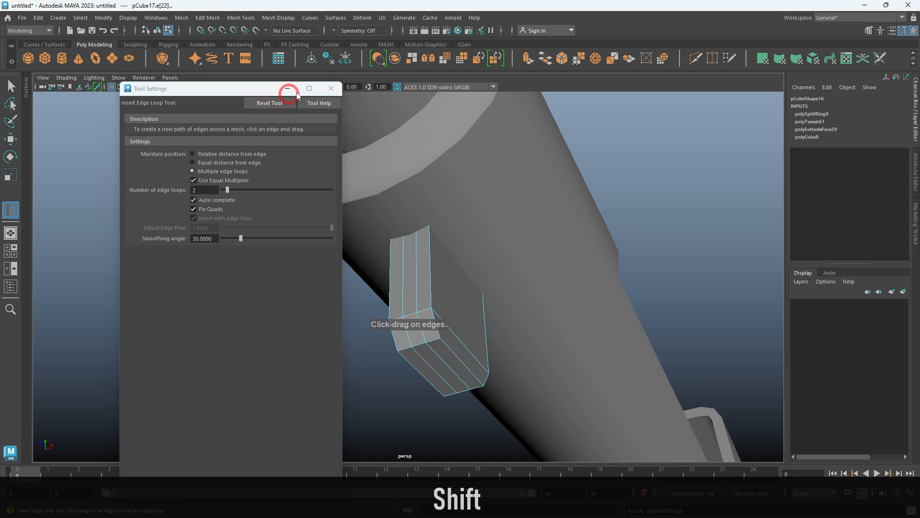
left_click(330, 88)
Extrude the middle strip of faces around the bracket's sides and bottom inward by about -0.088 to cut a groove
left_click_drag(627, 343, 661, 305, "alt")
middle_click_drag(662, 305, 653, 303, "alt")
left_click_drag(654, 303, 716, 244, "alt")
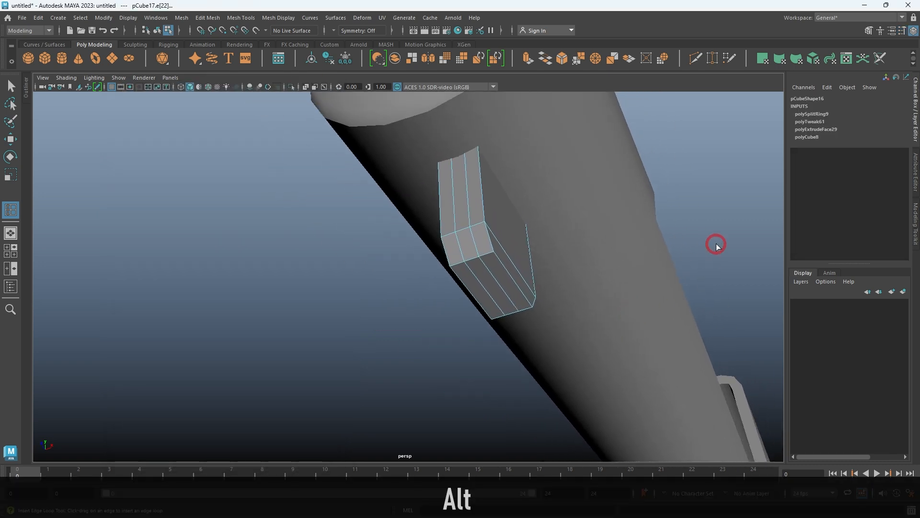
left_click(465, 217)
left_click_drag(513, 296, 624, 310, "alt+shift")
key("f")
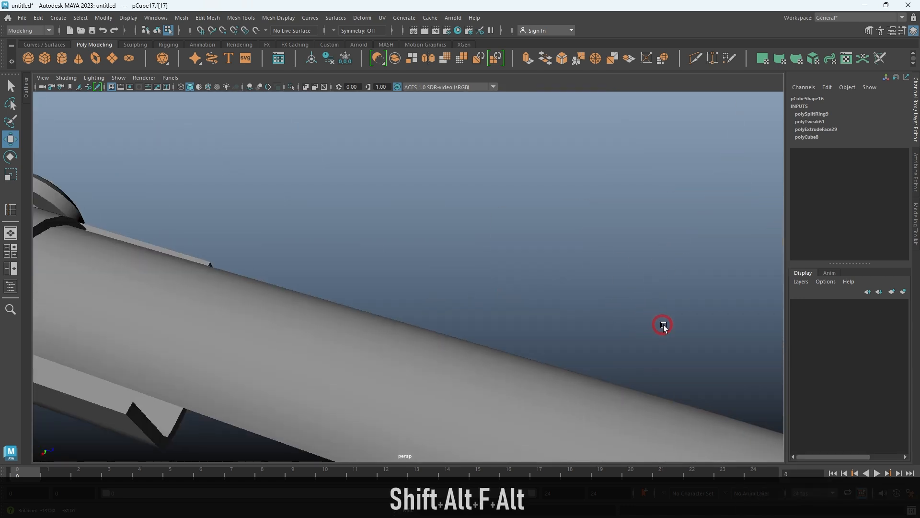
key("f")
left_click_drag(577, 322, 406, 208, "alt")
left_click(408, 206)
left_click(419, 240, "shift")
key("ctrl+e")
left_click_drag(551, 216, 412, 266, "alt")
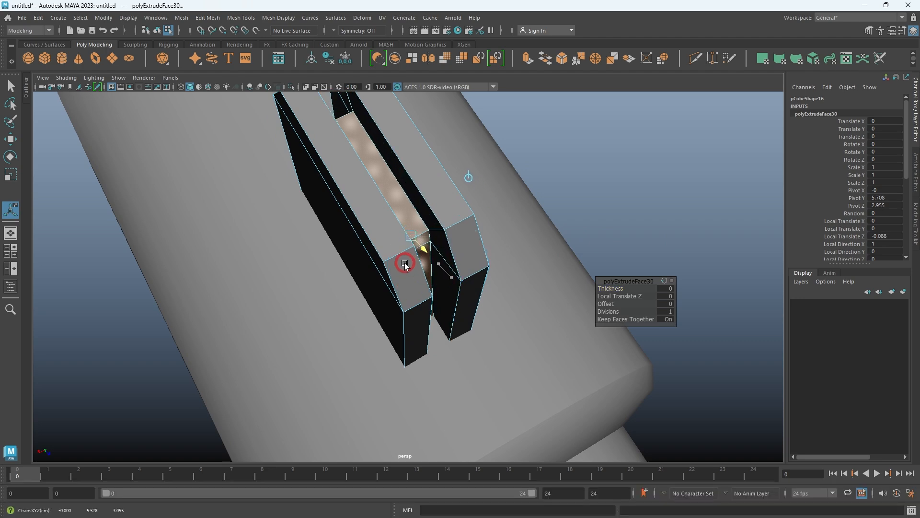
left_click(609, 255)
left_click_drag(608, 255, 334, 165, "alt")
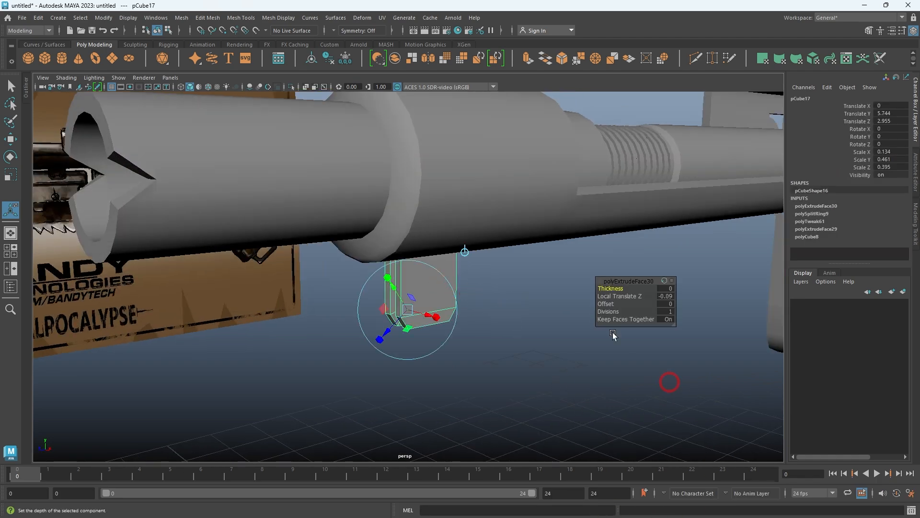
left_click(401, 315)
right_click_drag(462, 339, 609, 257)
left_click(359, 305)
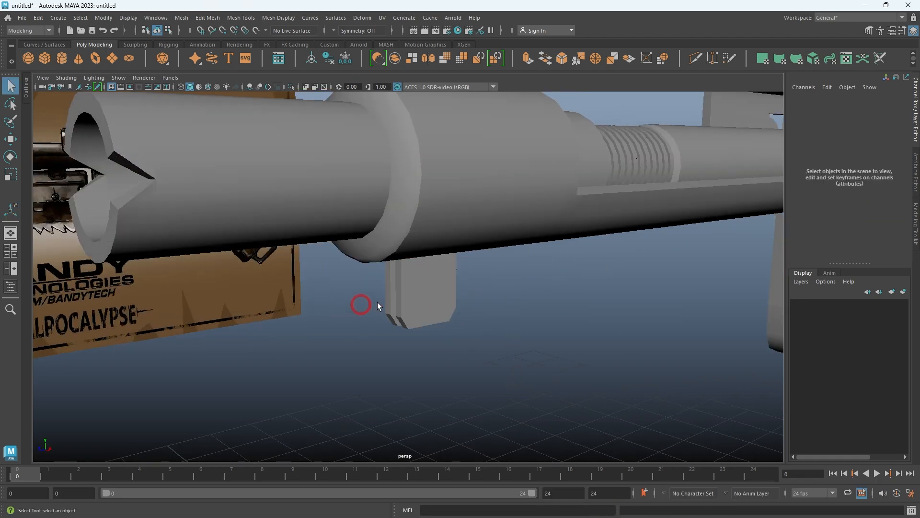
Align the groove's inner upper and lower vertices on the muzzle side into a straight vertical line by flattening them along Z
left_click(447, 288)
key("w")
key("space")
key("space")
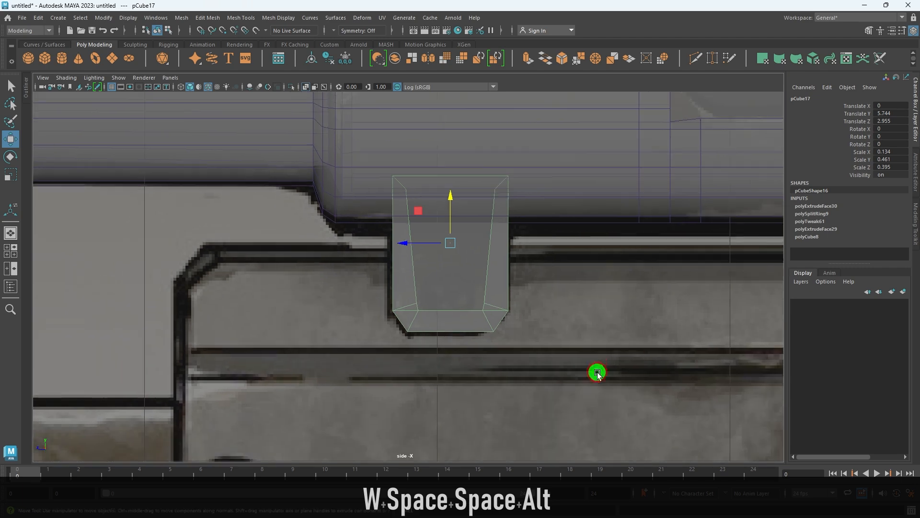
middle_click_drag(596, 372, 494, 368, "alt")
right_click_drag(494, 369, 504, 373, "alt")
middle_click_drag(396, 310, 446, 300, "alt")
right_click_drag(446, 307, 443, 346, "alt")
right_click_drag(420, 322, 353, 293)
middle_click_drag(381, 309, 402, 310, "alt")
right_click_drag(401, 310, 411, 326, "alt")
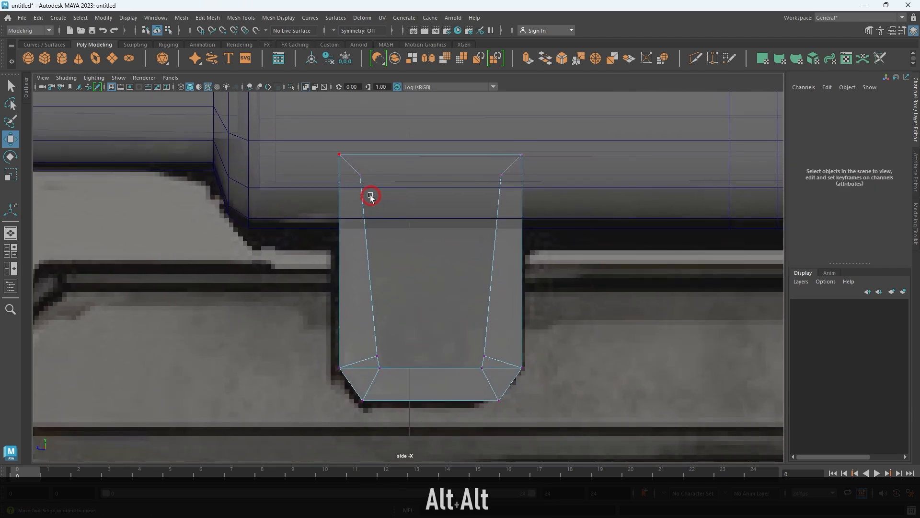
left_click_drag(356, 357, 353, 378)
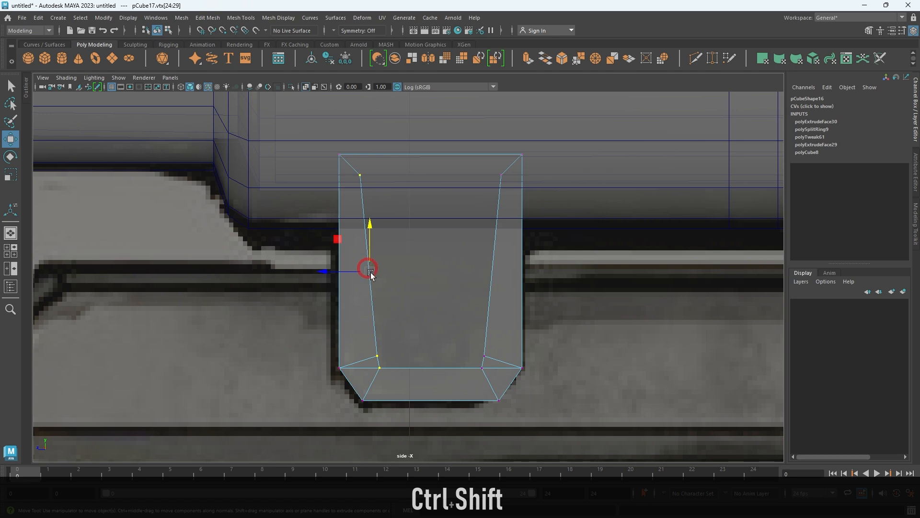
right_click_drag(432, 326, 436, 303, "alt")
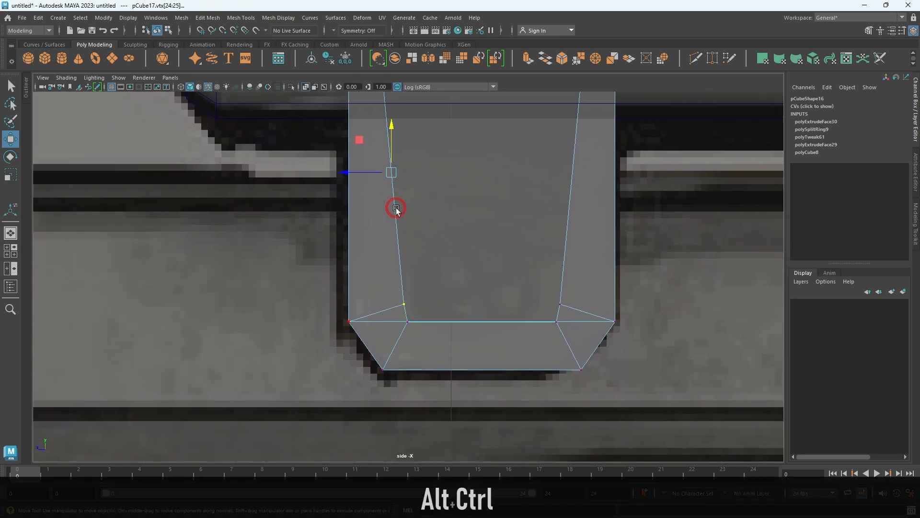
key("r")
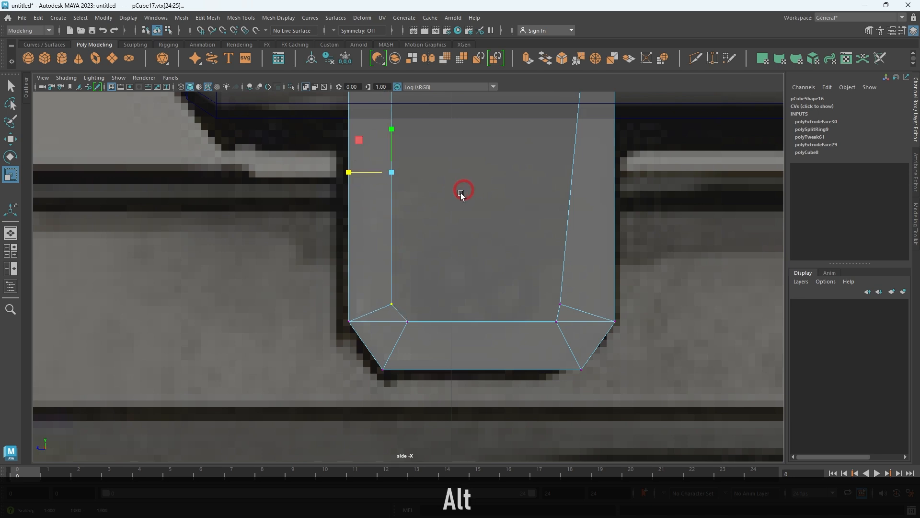
Flatten the groove's inner vertices on the grip side along Z into a straight vertical line
middle_click_drag(465, 189, 459, 224, "alt")
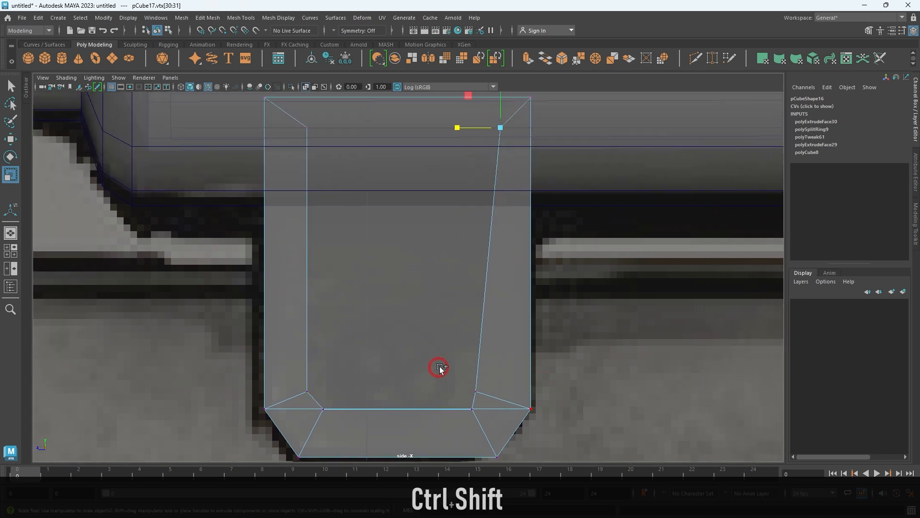
left_click_drag(444, 259, 565, 265, "ctrl+shift")
middle_click_drag(538, 274, 591, 271, "alt")
middle_click_drag(564, 319, 583, 243, "alt")
middle_click_drag(451, 322, 454, 347, "alt")
right_click_drag(560, 326, 520, 314, "alt")
middle_click_drag(522, 312, 523, 325, "alt")
middle_click_drag(473, 183, 462, 260, "alt")
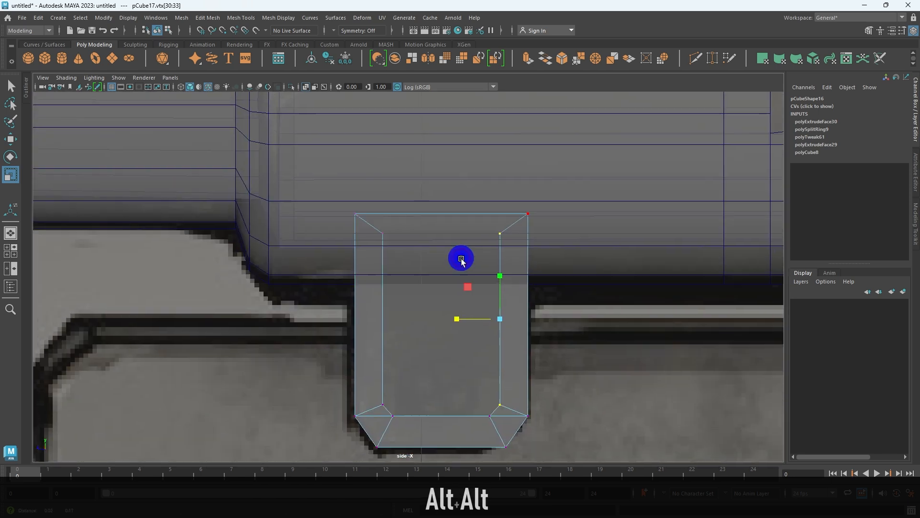
Raise the groove's upper inner vertices level with the bracket's top edge and return to object mode
right_click_drag(356, 187, 378, 186, "alt")
left_click_drag(369, 177, 532, 281)
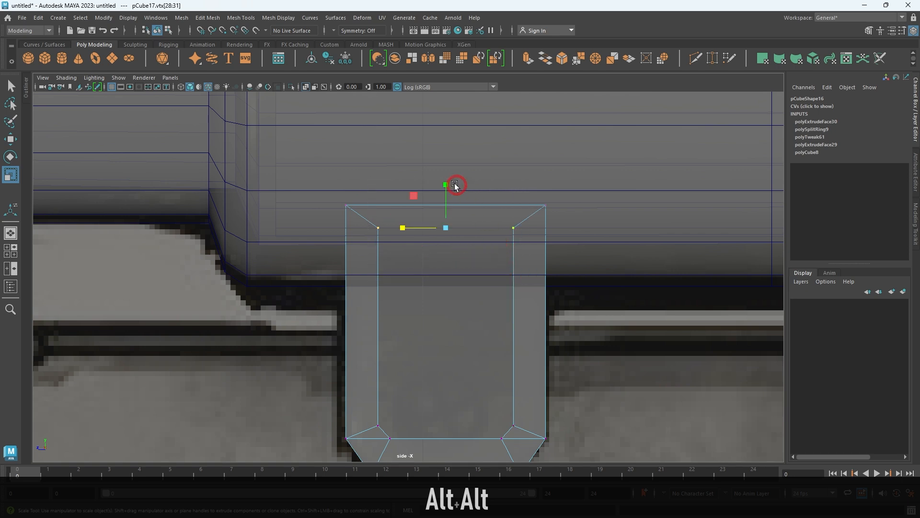
key("w")
left_click_drag(446, 191, 445, 189)
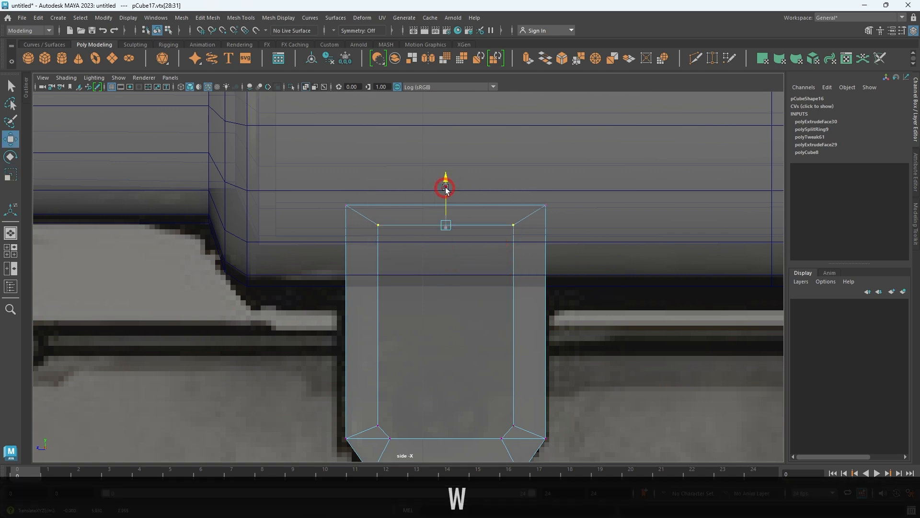
key("space")
key("space")
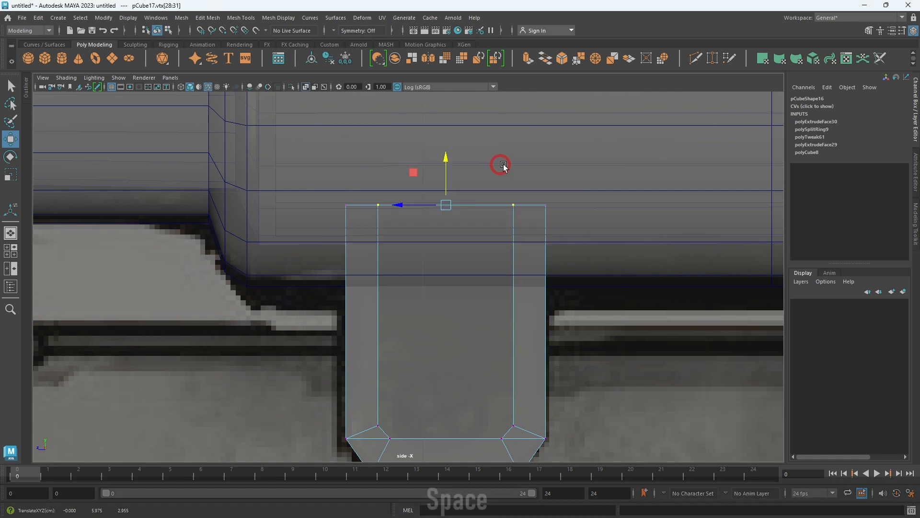
right_click_drag(563, 328, 639, 260)
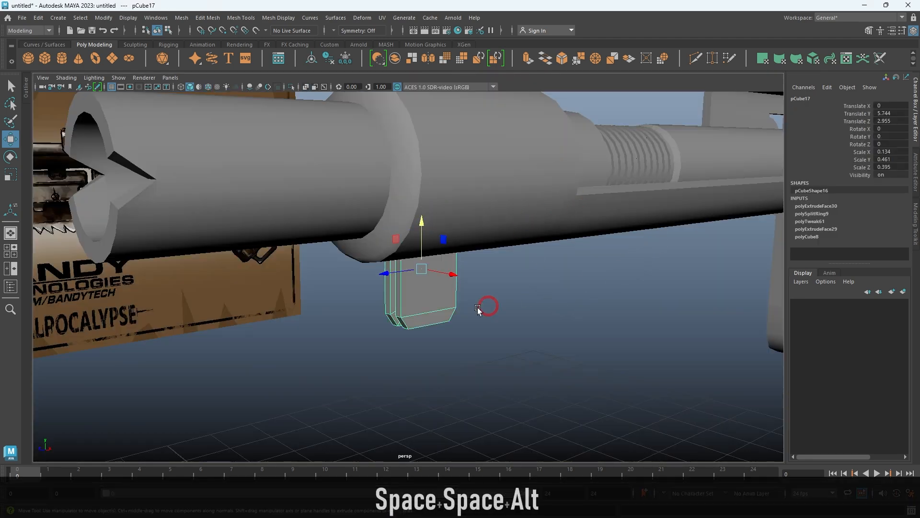
Undo the last few actions on the bracket to return to the selection of the groove's upper vertices
key("ctrl+1")
left_click_drag(455, 312, 478, 283, "alt")
key("ctrl+z")
key("ctrl+z")
key("ctrl+z")
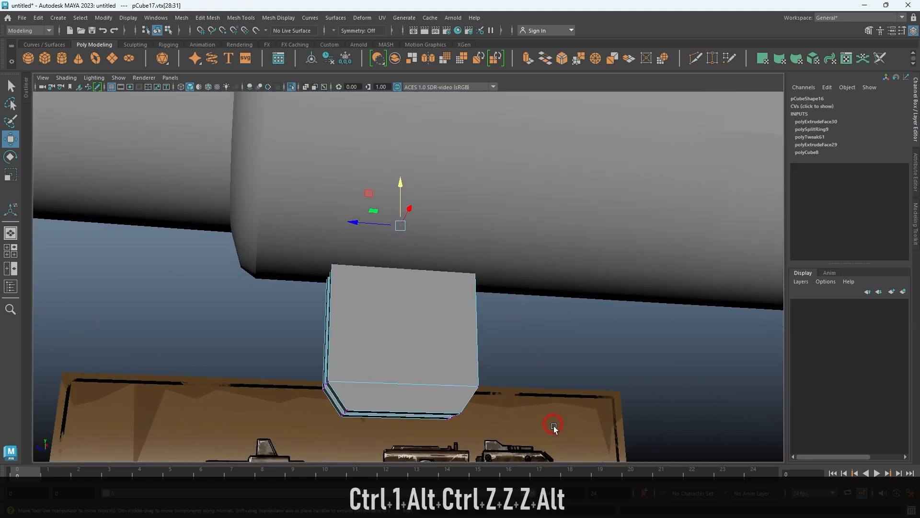
key("space")
key("space")
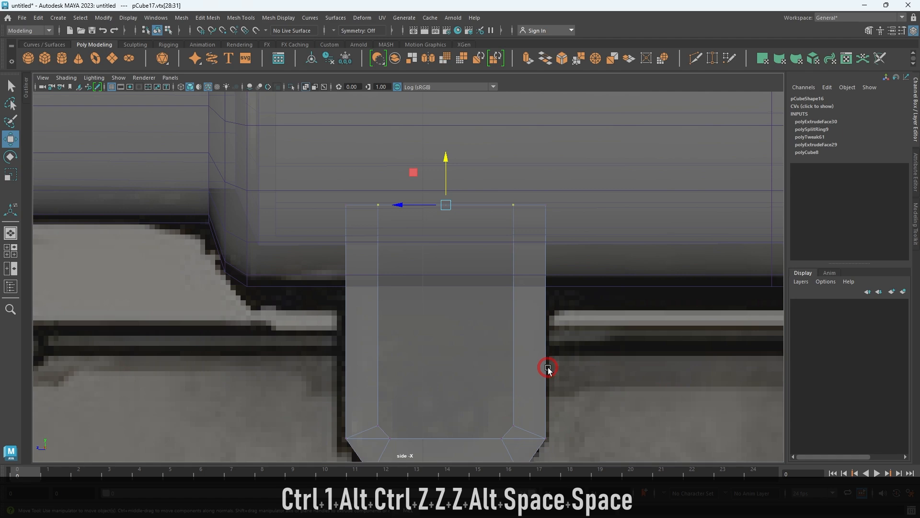
key("ctrl+z")
key("space")
key("space")
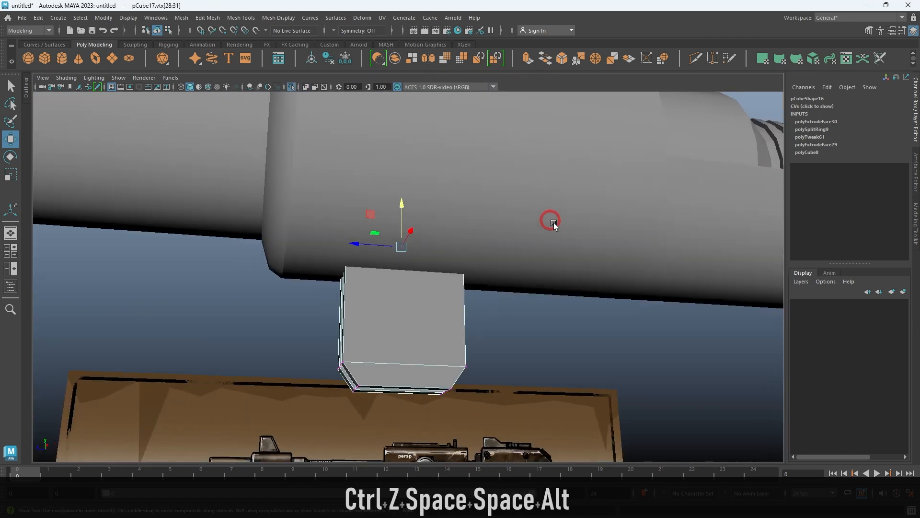
Isolate the bracket, examine its groove from several angles, and restore the full scene
key("ctrl+1")
left_click_drag(524, 335, 490, 307, "alt")
left_click(573, 259)
left_click_drag(581, 274, 496, 270, "alt")
left_click(444, 315)
left_click(576, 214)
left_click_drag(568, 252, 625, 261, "alt")
left_click(444, 323)
left_click_drag(448, 329, 422, 308, "alt")
left_click_drag(526, 368, 344, 353)
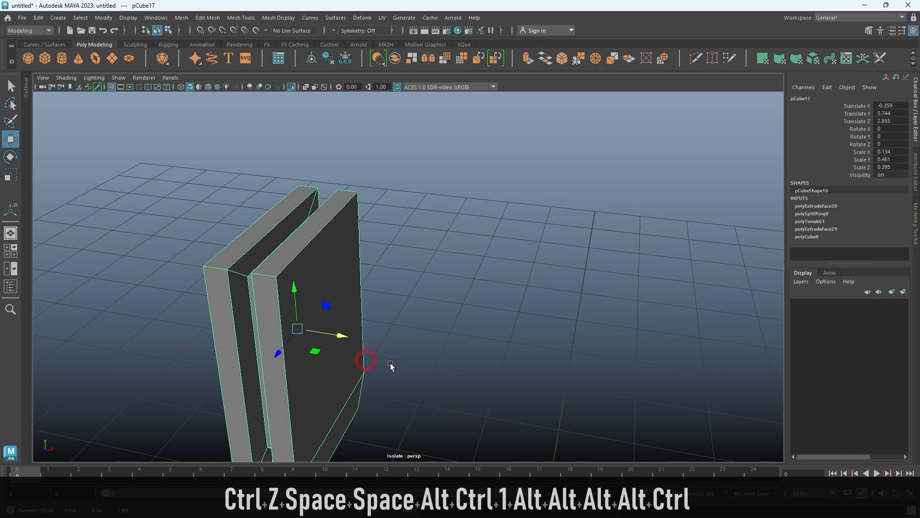
key("ctrl+z")
key("ctrl+1")
Duplicate the bracket along Z toward the grip to form the rear bracket
right_click_drag(545, 340, 339, 278, "alt")
left_click_drag(536, 326, 407, 307, "alt")
right_click_drag(407, 306, 469, 318, "alt")
left_click_drag(276, 334, 348, 322, "alt")
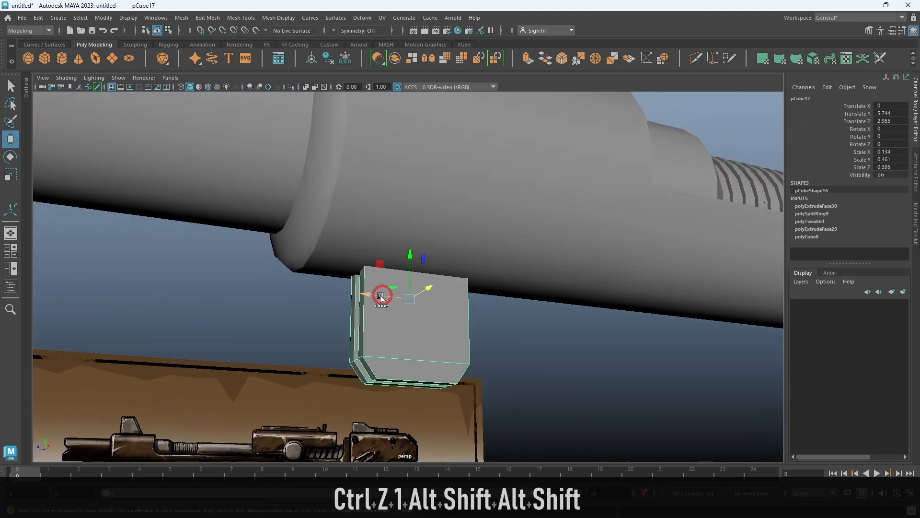
left_click_drag(385, 294, 598, 318, "shift")
right_click_drag(636, 369, 537, 309, "alt")
middle_click_drag(537, 304, 393, 265, "alt")
Widen the rear bracket along Z to match the reference in the side view, then deselect it
key("space")
key("space")
right_click_drag(651, 415, 553, 350, "alt")
right_click_drag(359, 302, 422, 319, "alt")
middle_click_drag(556, 398, 478, 384, "alt")
right_click_drag(478, 384, 397, 312, "alt")
key("r")
left_click_drag(399, 271, 388, 272)
right_click_drag(473, 331, 443, 391, "alt")
key("alt+d")
Create a new polygon cube in the side view for the under-barrel attachment
right_click_drag(611, 353, 543, 278, "alt")
key("space")
key("space")
left_click_drag(591, 205, 515, 319, "alt")
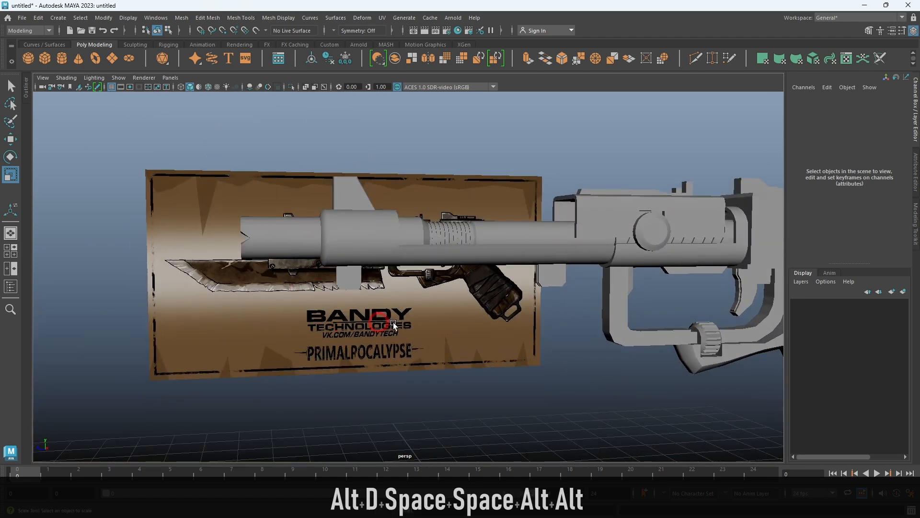
key("space")
key("space")
right_click_drag(401, 301, 465, 326, "alt")
middle_click_drag(466, 327, 487, 329, "alt")
right_click_drag(468, 211, 469, 238, "shift")
right_click_drag(545, 288, 474, 362, "alt")
key("w")
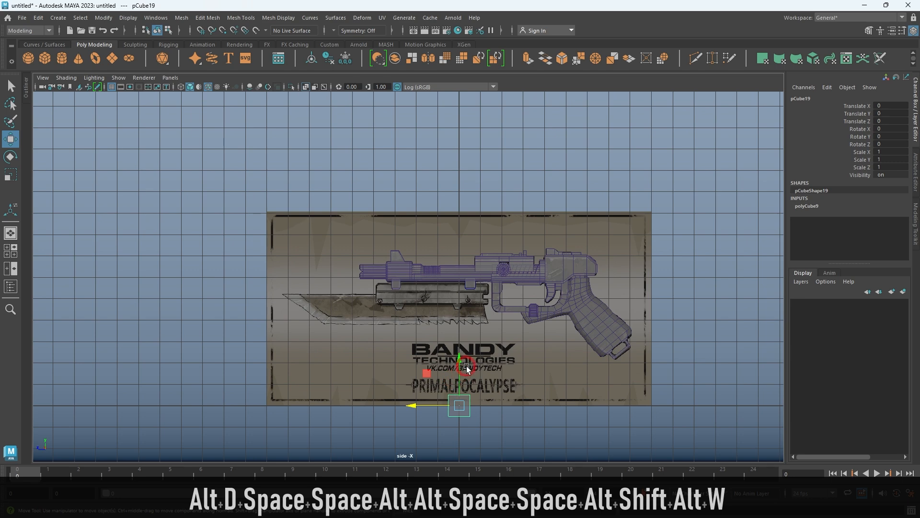
Raise the cube along Y to about 5.215, over the upper part of the attachment in the reference
left_click_drag(467, 348, 468, 274)
right_click_drag(468, 276, 603, 464, "alt")
right_click_drag(421, 244, 556, 449, "alt")
middle_click_drag(555, 449, 489, 330, "alt")
right_click_drag(474, 247, 556, 320, "alt")
left_click_drag(573, 299, 572, 179)
Raise the cube's bottom vertices to the attachment's upper horizontal line in the reference
middle_click_drag(582, 199, 558, 224, "alt")
right_click_drag(559, 223, 560, 309, "alt")
right_click_drag(539, 262, 443, 247)
left_click_drag(423, 245, 652, 307)
left_click_drag(577, 261, 574, 177)
Stretch the block's end vertices along Z to the attachment's grip-side and muzzle-side outlines in the reference
middle_click_drag(573, 173, 593, 228, "alt")
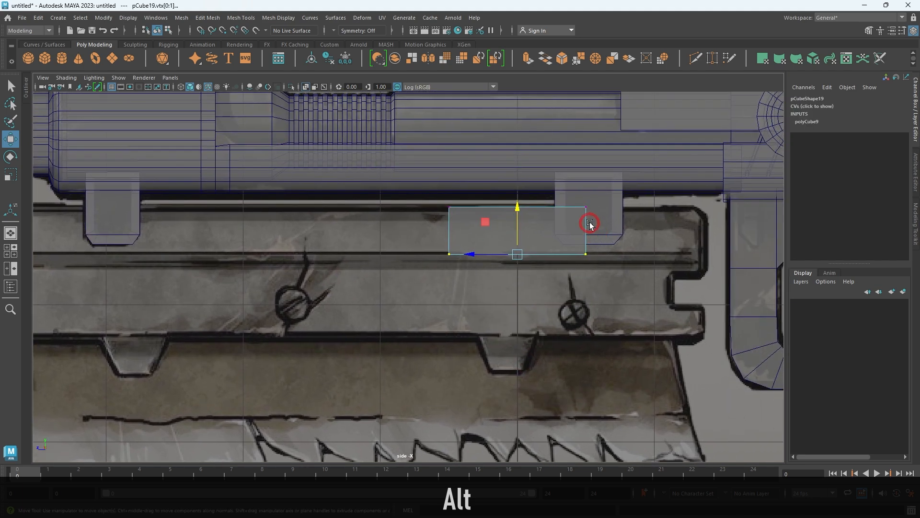
left_click_drag(558, 232, 651, 230)
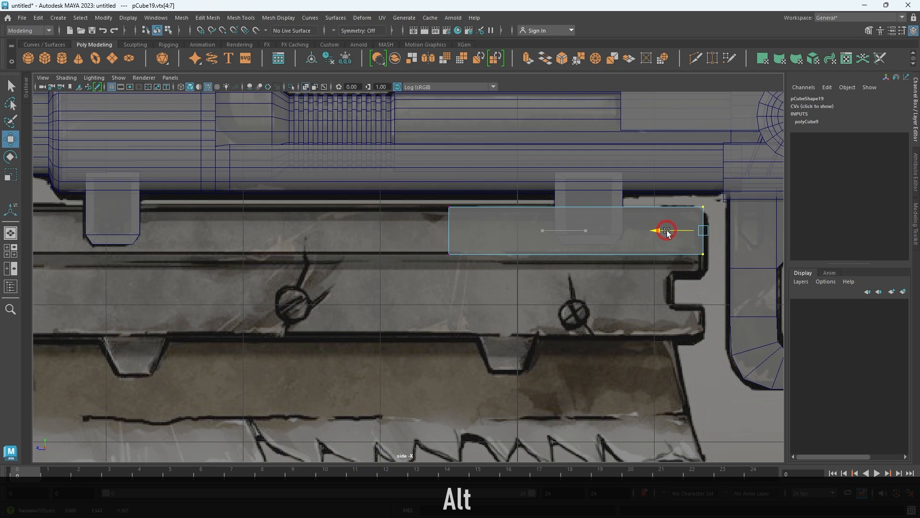
middle_click_drag(533, 338, 163, 392, "alt")
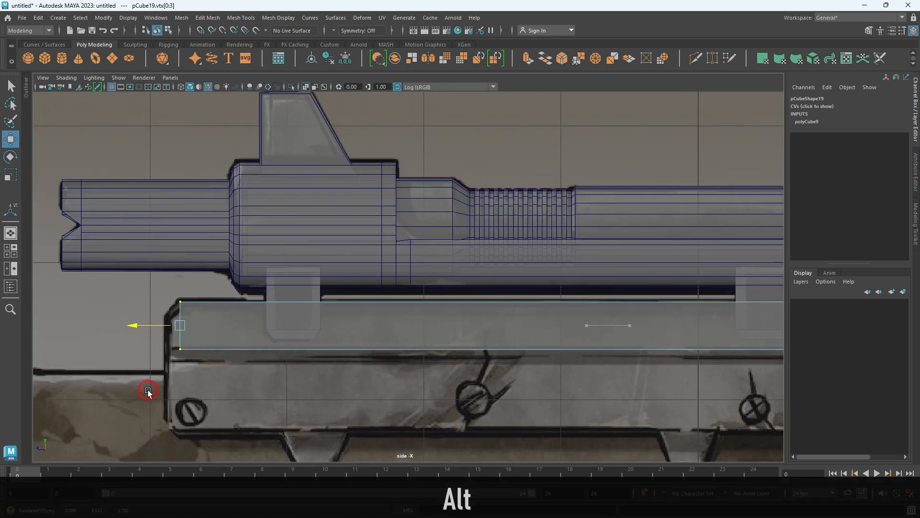
key("space")
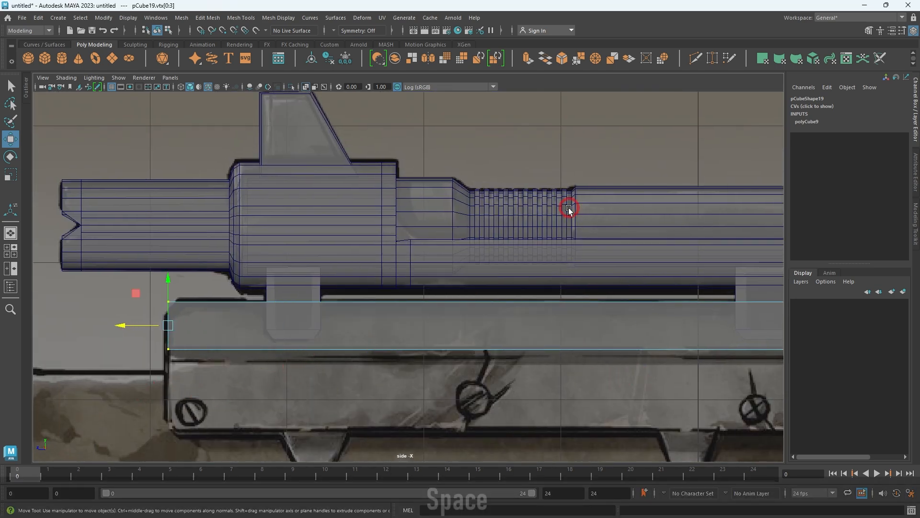
key("space")
key("alt+d")
Scale the block along X to about 0.047 to make it a thin plate
right_click_drag(399, 298, 415, 303, "alt")
left_click_drag(321, 303, 368, 308, "alt")
left_click(368, 308)
right_click_drag(368, 309, 398, 335, "alt")
key("e")
key("r")
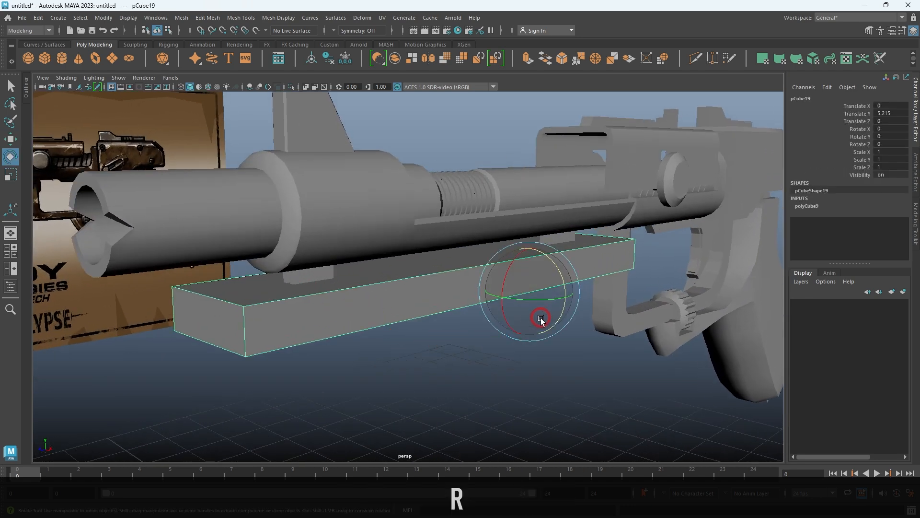
left_click_drag(559, 298, 523, 297)
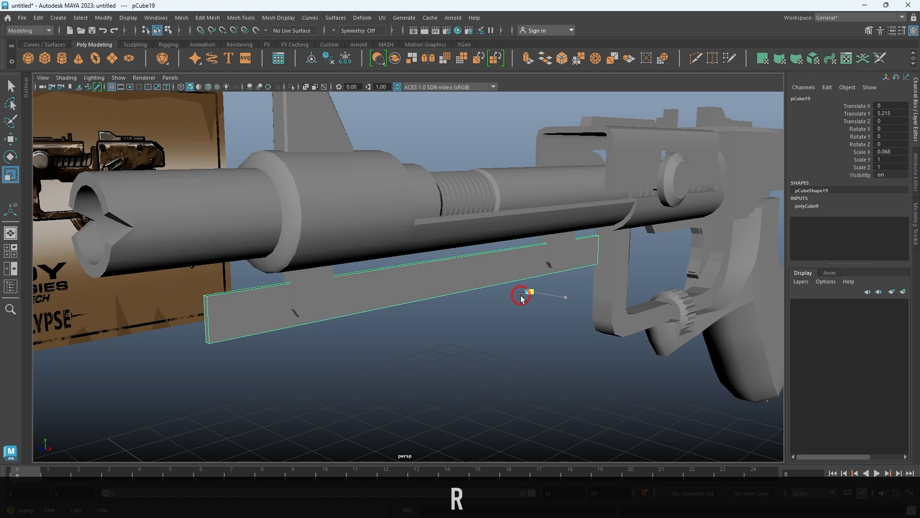
Turn on wireframe over shaded display and thin the plate further to an X scale of 0.039
left_click_drag(398, 280, 395, 372, "alt")
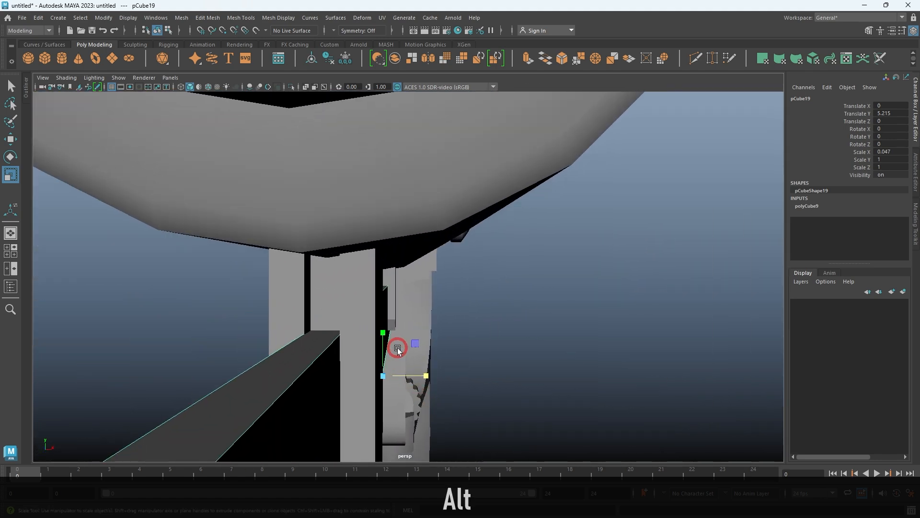
key("alt+5")
left_click_drag(412, 353, 351, 303, "alt")
key("alt+d")
left_click(351, 304)
left_click_drag(534, 308, 427, 384, "alt")
middle_click_drag(427, 384, 412, 379, "alt")
left_click_drag(414, 382, 699, 286, "alt")
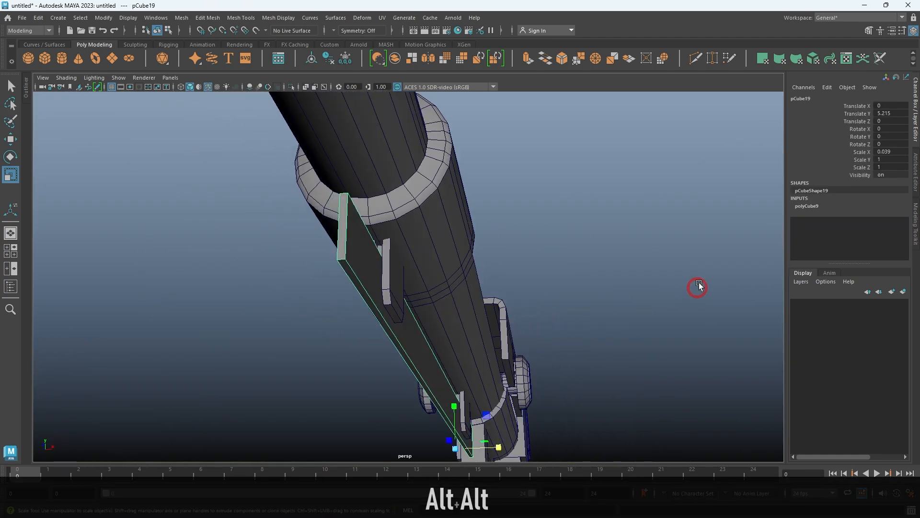
Extrude the plate's bottom face downward and widen the new face along X into a flare
left_click_drag(523, 405, 329, 335, "alt")
key("F11")
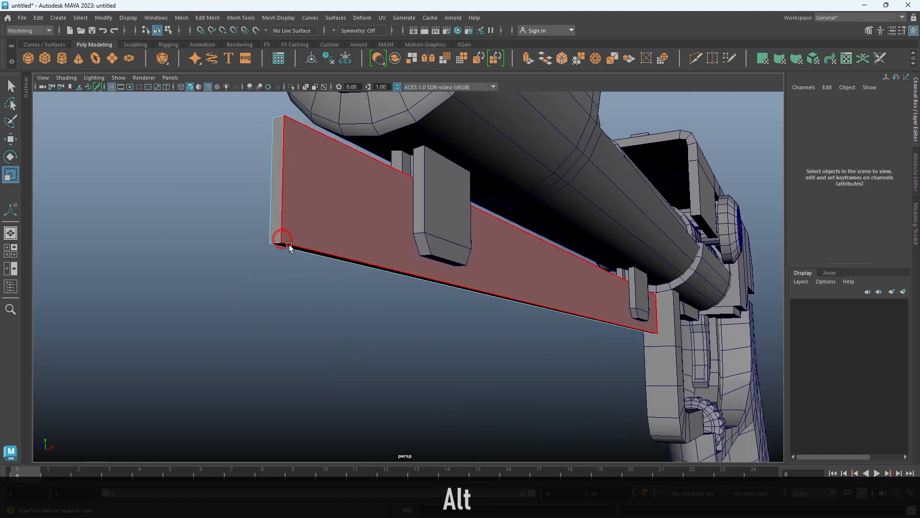
left_click(294, 249)
left_click_drag(565, 271, 608, 322, "shift")
key("r")
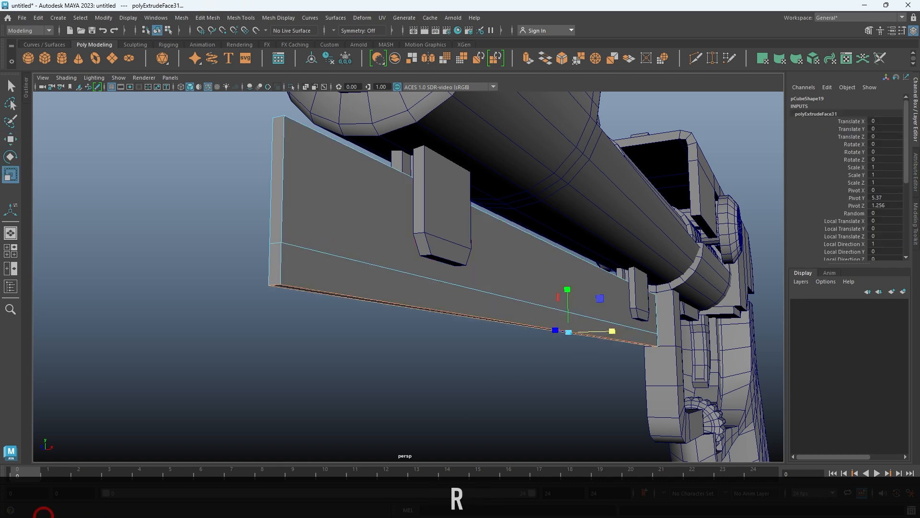
left_click_drag(624, 330, 699, 309)
Adjust the height of the flare's bottom face to the line below it in the side reference
left_click_drag(480, 342, 743, 344, "alt")
key("w")
left_click_drag(481, 310, 486, 302)
key("space")
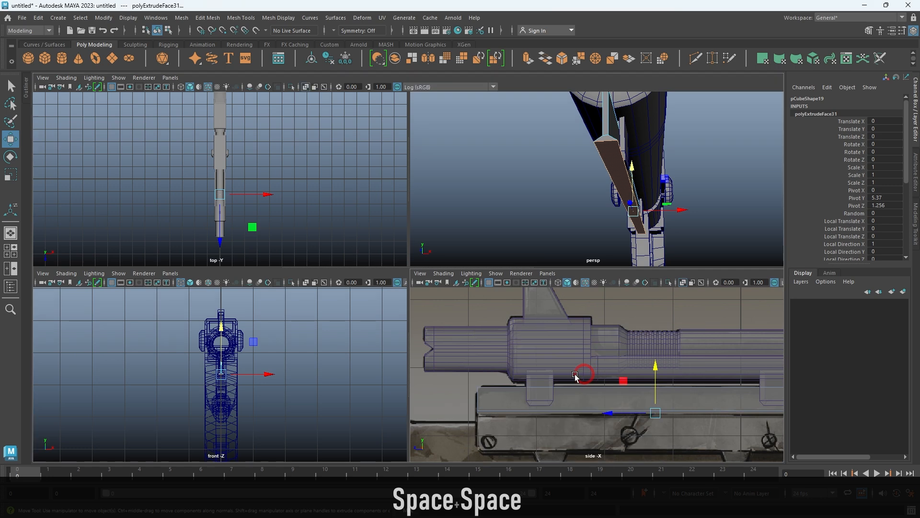
key("space")
middle_click_drag(528, 335, 611, 313, "alt")
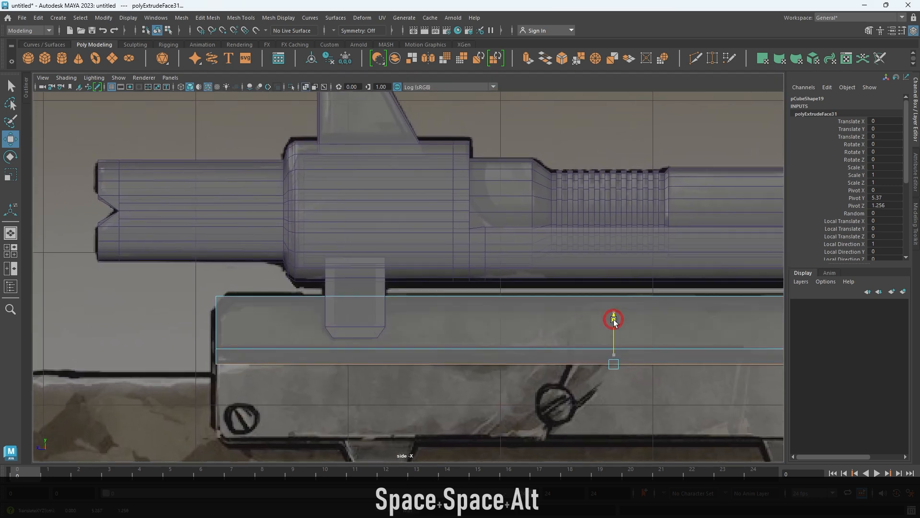
Widen the flare's bottom face slightly more along X
key("space")
key("space")
left_click_drag(640, 215, 585, 302, "alt")
key("r")
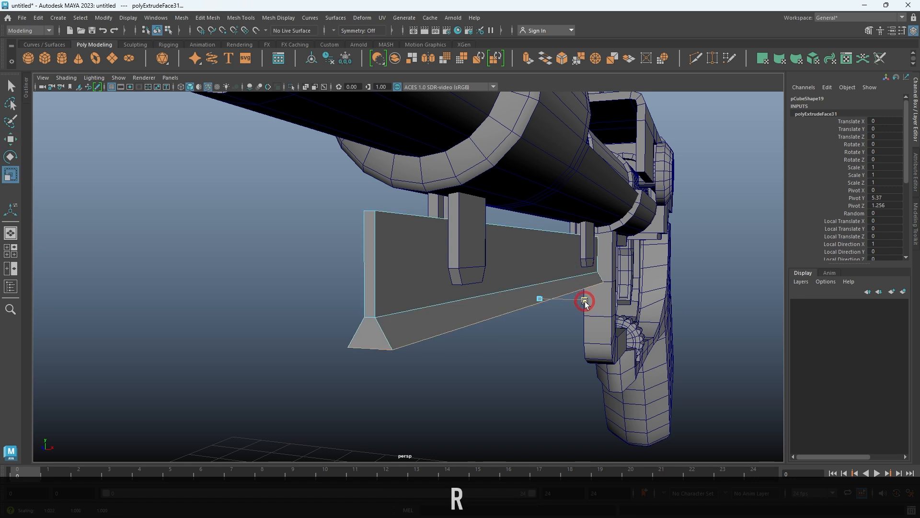
Insert two evenly spaced edge loops running lengthwise around the flared plate
right_click_drag(743, 229, 742, 229)
right_click_drag(498, 260, 431, 265, "shift")
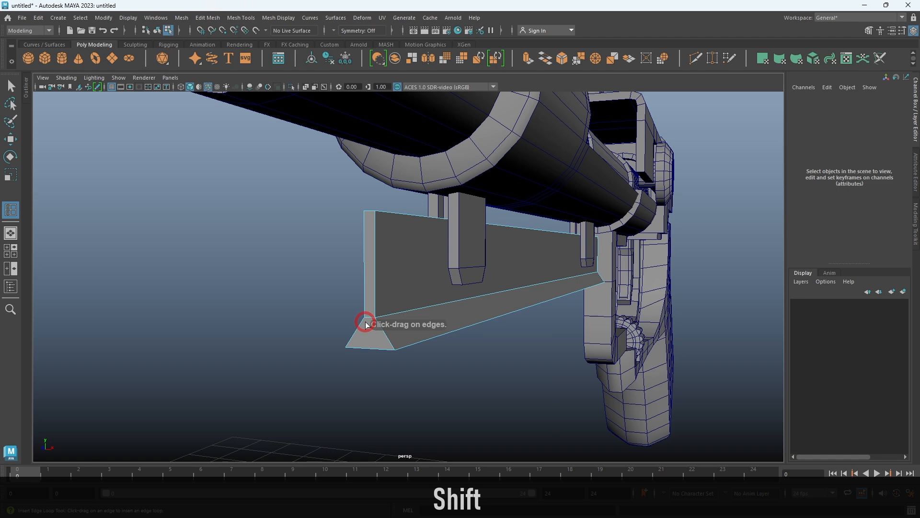
left_click(441, 324)
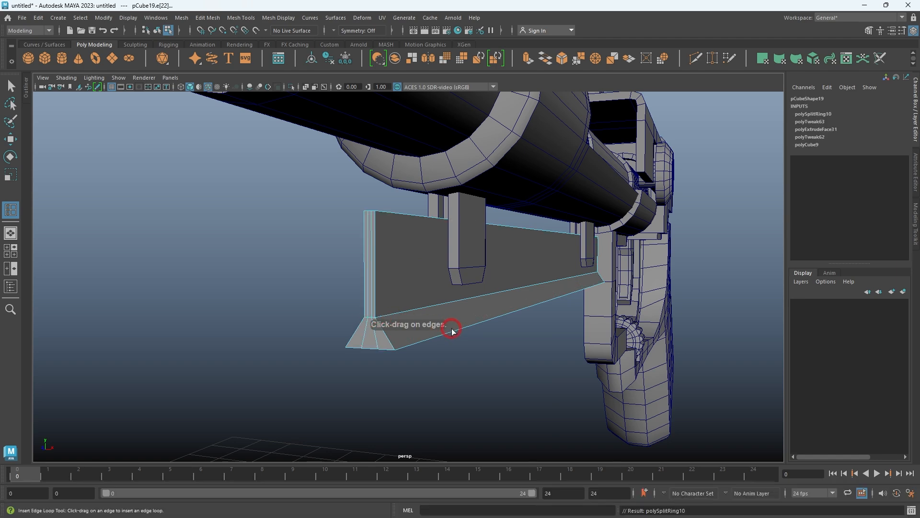
Extrude the two outer strips of the flare's underside down to the attachment's lower outline, forming two parallel walls
key("w")
left_click_drag(448, 343, 500, 289, "alt")
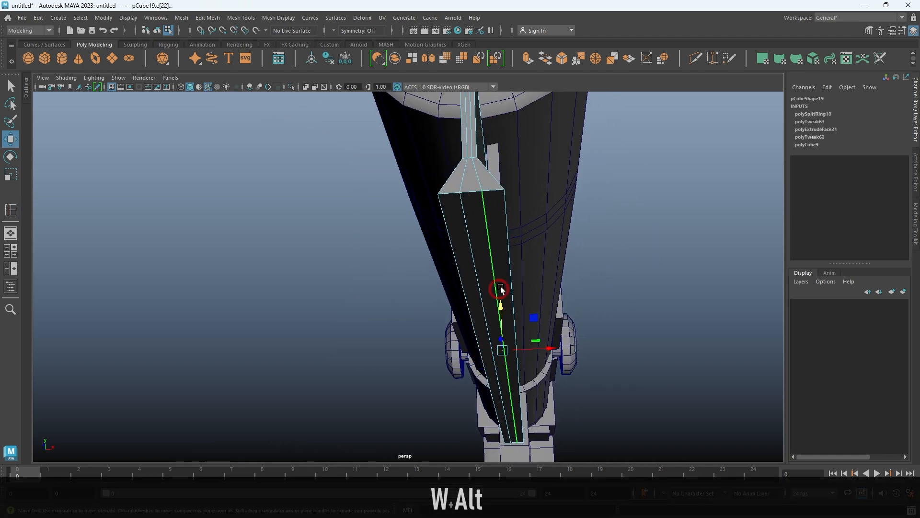
right_click_drag(591, 373, 589, 405)
left_click(484, 259)
left_click_drag(671, 284, 640, 266, "alt")
left_click(429, 253, "shift")
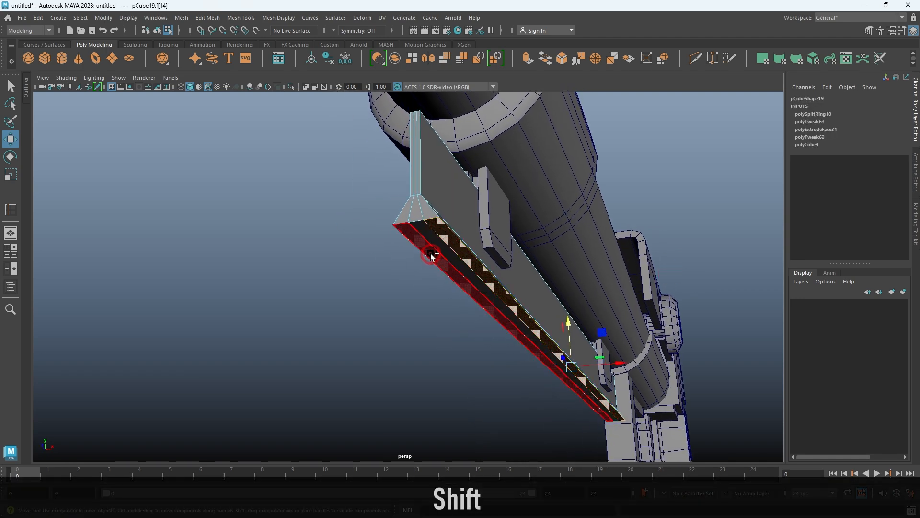
key("space")
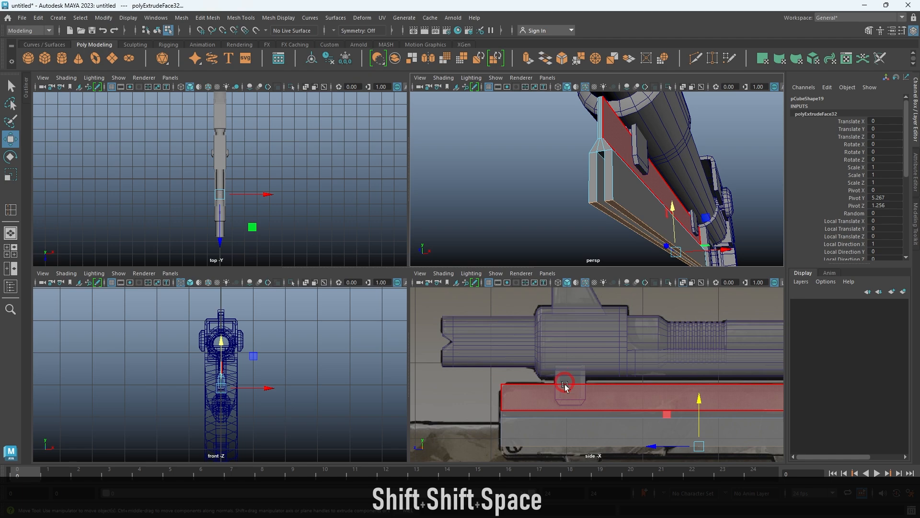
key("space")
middle_click_drag(569, 380, 579, 304, "alt")
left_click_drag(619, 316, 616, 324)
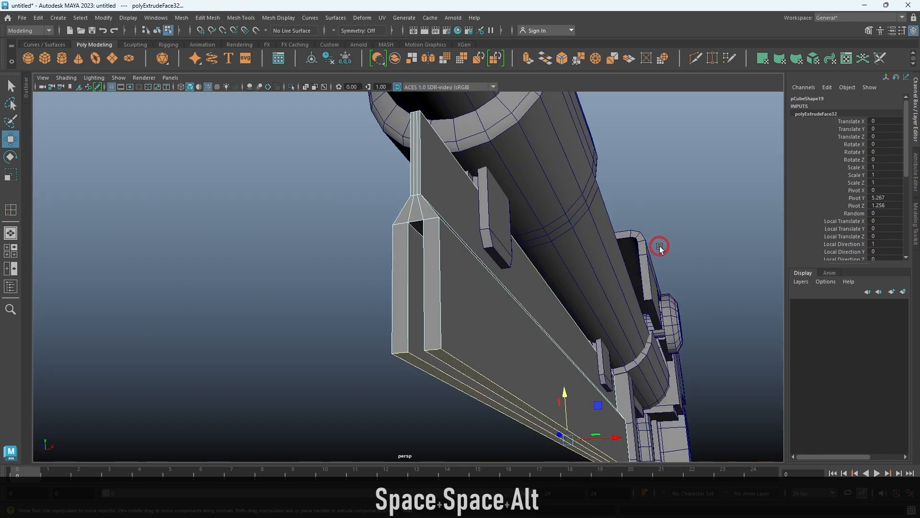
left_click_drag(662, 249, 513, 242, "alt")
key("alt+d")
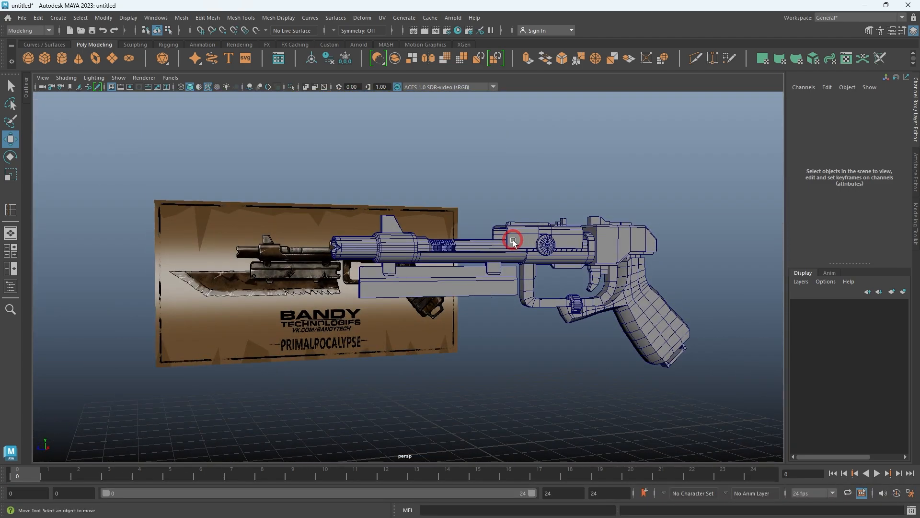
Save the scene to the Desktop as a Maya Binary file named gun
key("ctrl+shift+s")
left_click(121, 150)
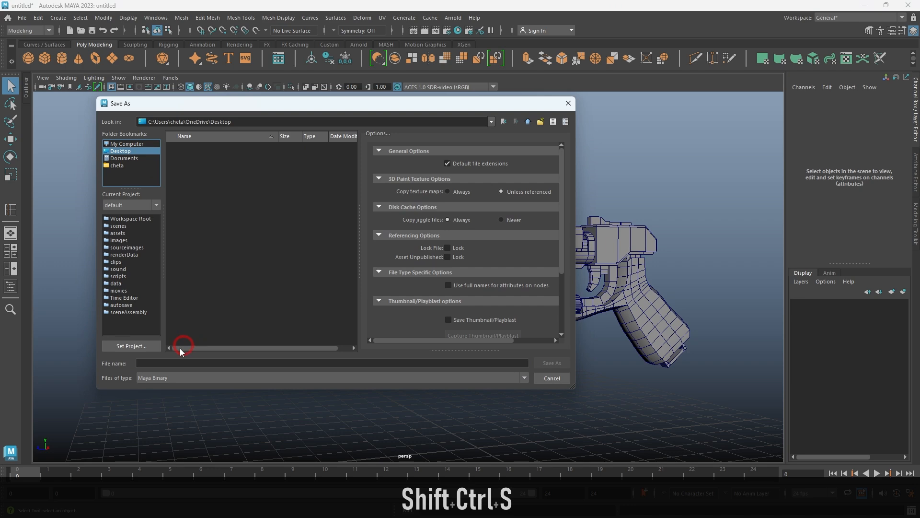
left_click(165, 364)
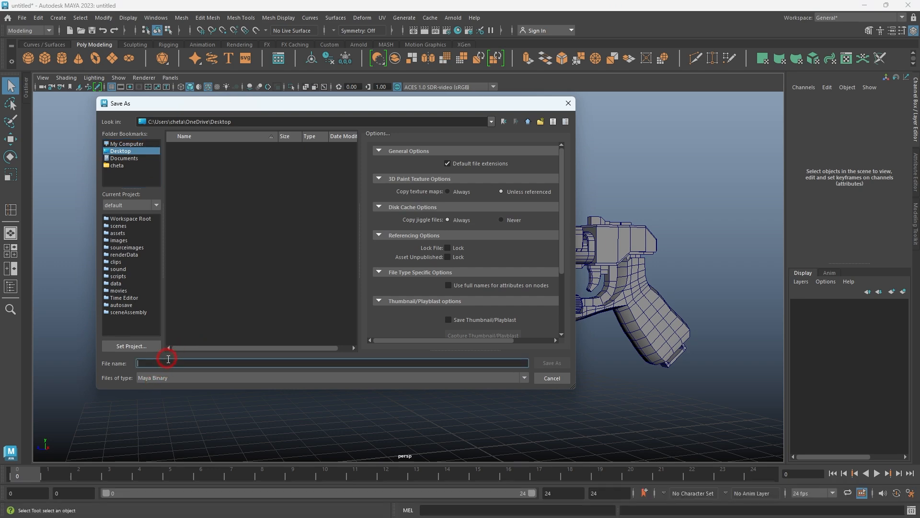
type("gun")
key("Return")
key("w")
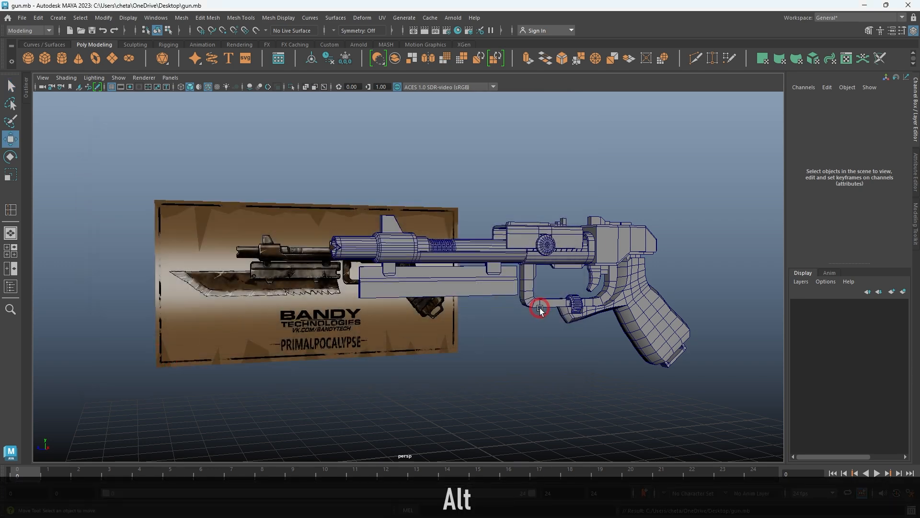
Lower the bottom vertices of the attachment's walls slightly to meet the lower outline in the side reference
left_click_drag(484, 347, 454, 286, "alt")
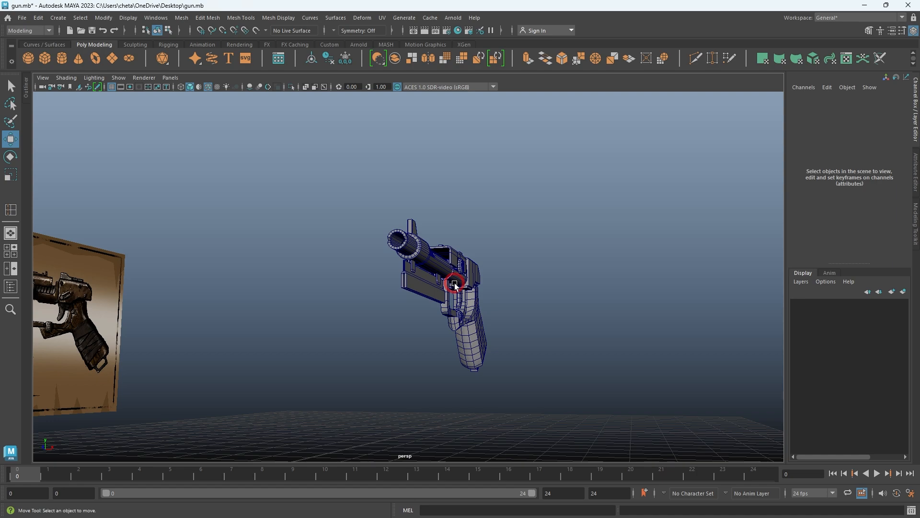
left_click_drag(511, 267, 291, 218, "alt")
right_click_drag(459, 263, 477, 289, "alt")
left_click_drag(477, 288, 473, 339, "alt")
key("space")
key("space")
middle_click_drag(507, 320, 560, 225, "alt")
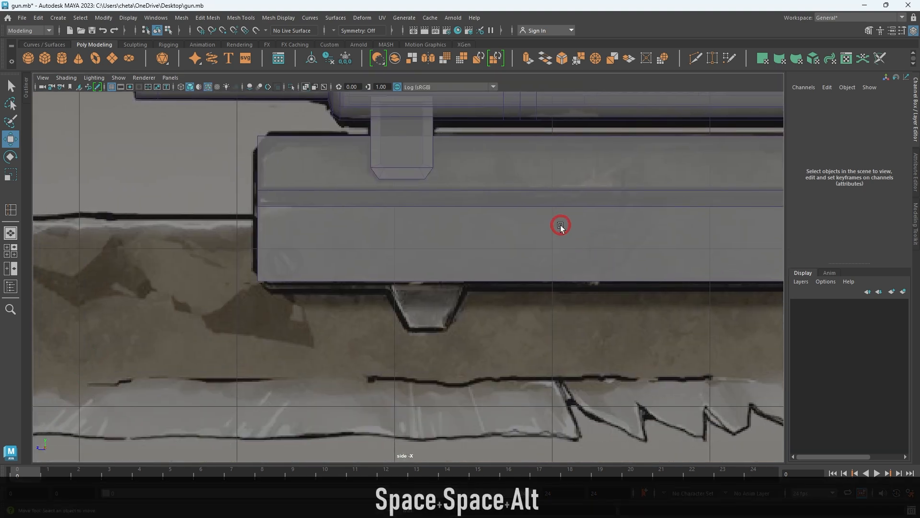
right_click_drag(560, 227, 565, 334, "alt")
left_click(500, 267)
right_click_drag(502, 267, 182, 251)
left_click_drag(165, 257, 250, 295)
middle_click_drag(453, 278, 156, 283, "alt")
middle_click_drag(441, 279, 105, 278, "alt")
middle_click_drag(598, 290, 414, 312, "alt")
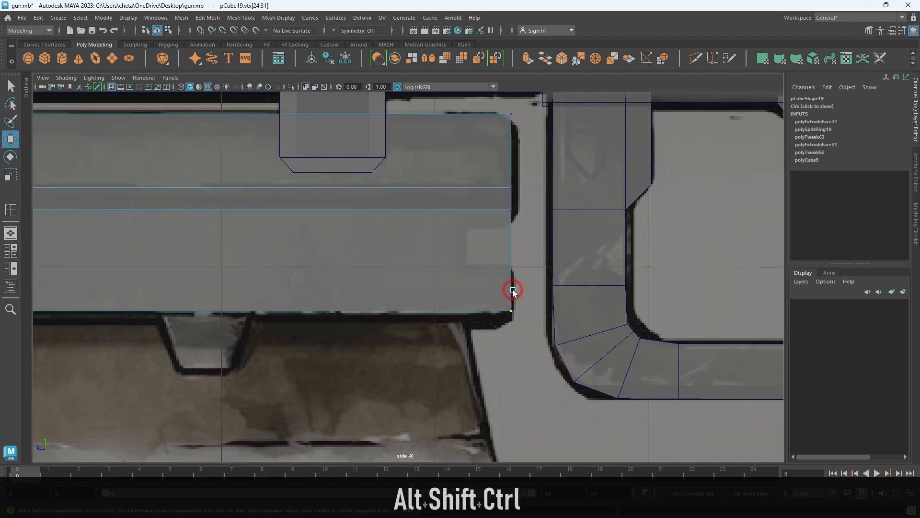
key("w")
right_click_drag(513, 290, 433, 343, "alt")
middle_click_drag(432, 343, 342, 370, "alt")
Try to insert two evenly spaced edge loops across the attachment's lower walls at the grip-side notch
right_click_drag(343, 336, 479, 256)
right_click_drag(373, 292, 480, 354, "alt")
middle_click_drag(481, 354, 454, 320, "alt")
right_click_drag(307, 312, 408, 371, "alt")
right_click_drag(379, 316, 554, 121, "alt")
right_click_drag(494, 253, 455, 272, "shift")
left_click(547, 313)
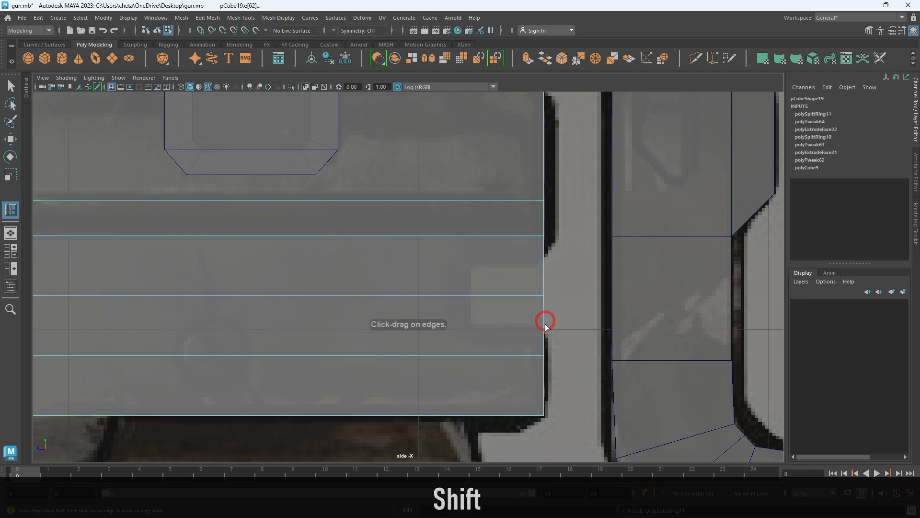
key("ctrl+z")
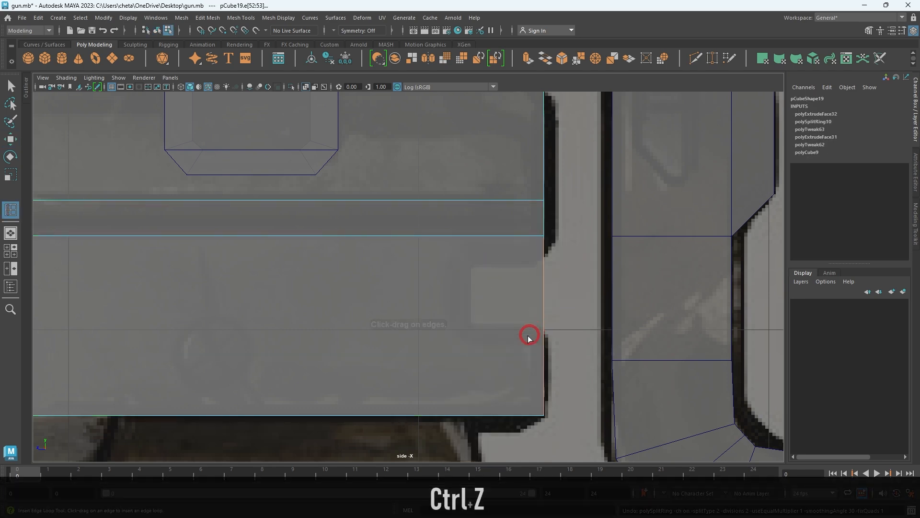
Cut two lengthwise lines along the attachment's lower walls at the notch's upper and lower edges in the side reference
scroll(537, 330, "down", 10)
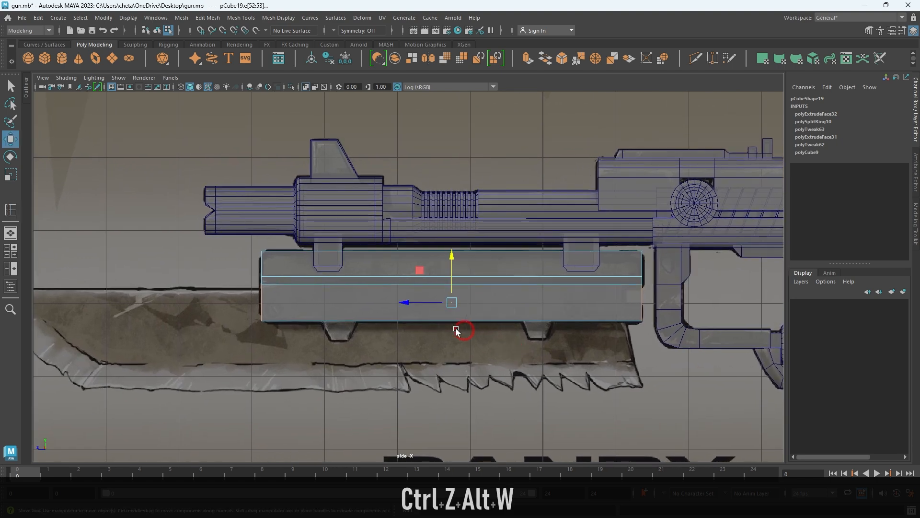
key("w")
right_click_drag(485, 261, 440, 254, "alt")
middle_click_drag(510, 304, 488, 299, "alt")
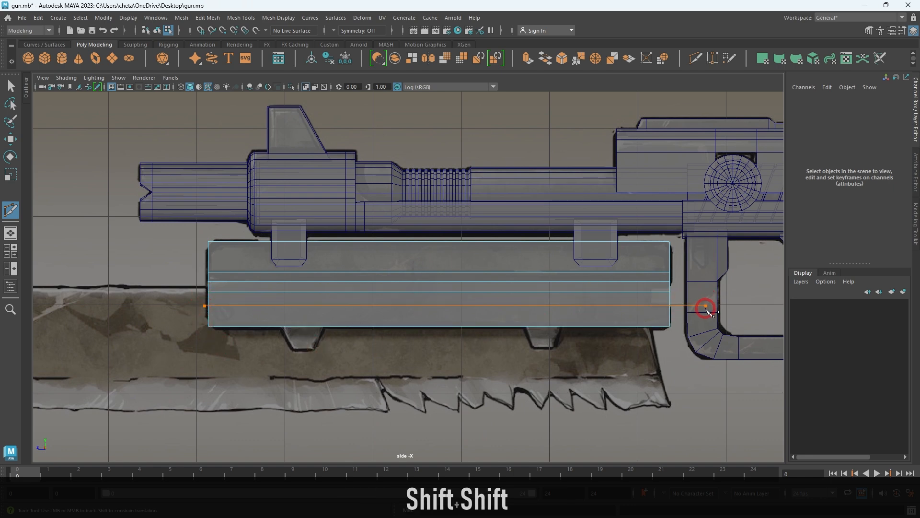
key("w")
Raise the upper of the two lengthwise cuts slightly to line up with the top of the reference notch
right_click_drag(350, 302, 400, 258, "alt")
left_click_drag(350, 312, 375, 339)
right_click_drag(469, 344, 450, 287, "alt")
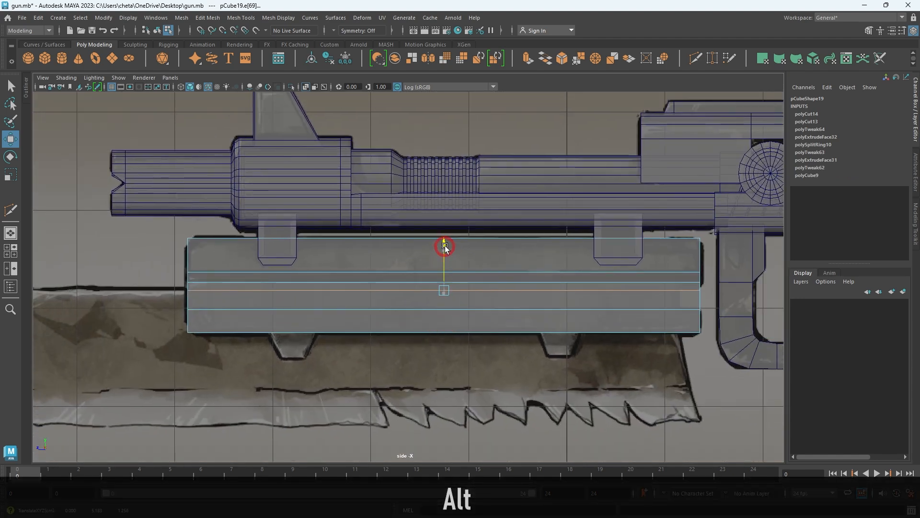
left_click_drag(445, 244, 445, 243)
middle_click_drag(434, 234, 205, 243, "alt")
right_click_drag(182, 321, 225, 358, "alt")
middle_click_drag(355, 364, 198, 342, "alt")
right_click_drag(283, 395, 302, 411, "alt")
middle_click_drag(295, 304, 343, 302, "alt")
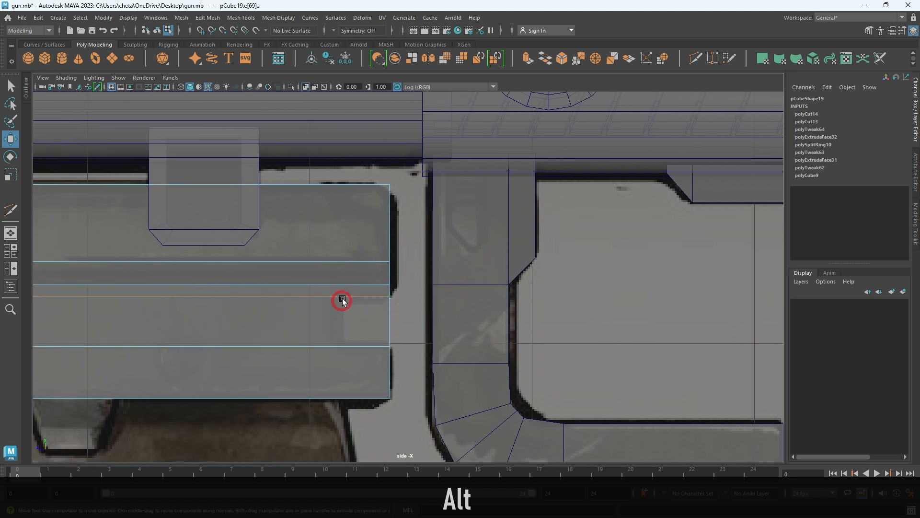
Cut a vertical line across the full height of the attachment at the inner end of the reference notch
right_click_drag(345, 301, 370, 268)
right_click_drag(373, 242, 387, 259, "alt")
middle_click_drag(329, 271, 398, 244, "alt")
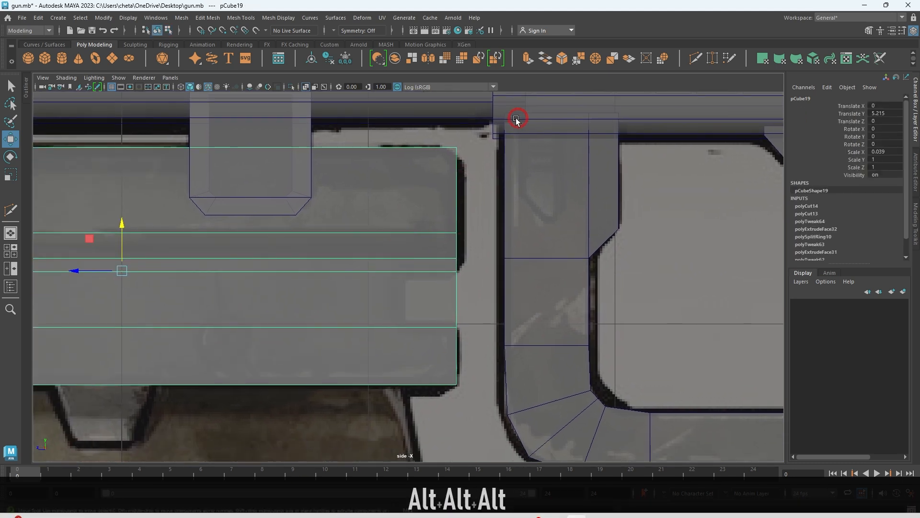
left_click(696, 59)
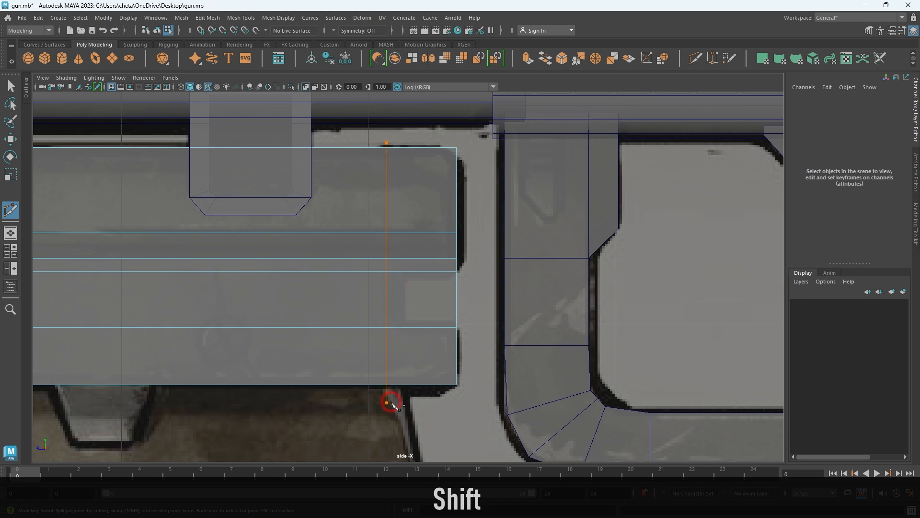
key("w")
Delete the attachment faces inside the grip-side notch area and return to object selection
right_click_drag(425, 289, 437, 353)
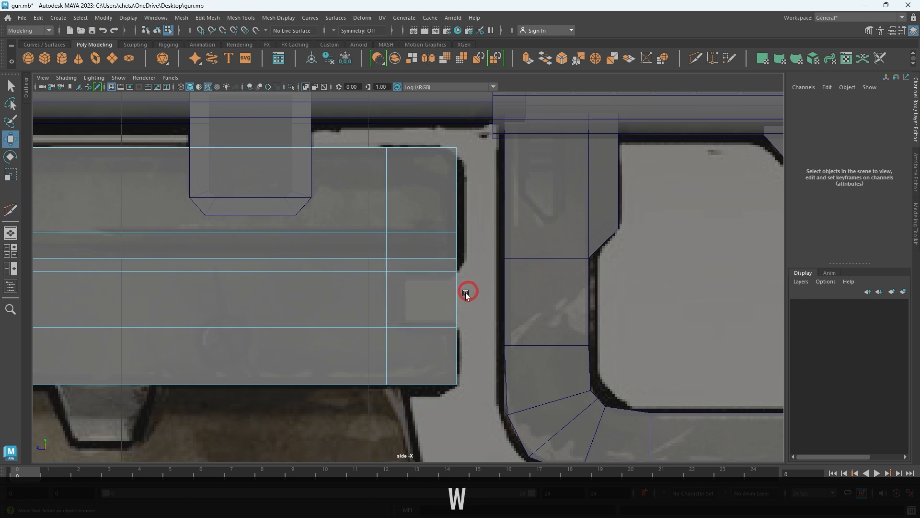
left_click(436, 309)
key("Delete")
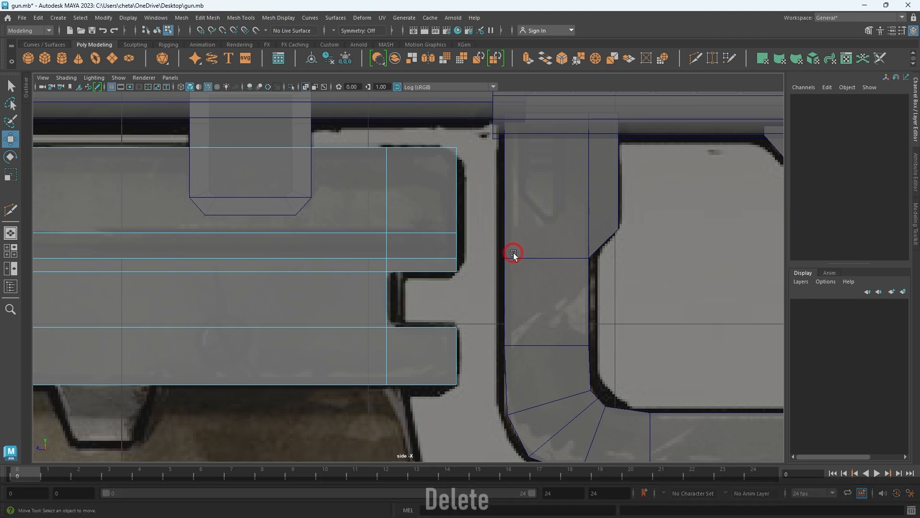
right_click_drag(419, 279, 450, 188)
Isolate the attachment in the perspective view, framed closely on the open notch in its walls
key("space")
key("space")
mouse_move(554, 249)
left_mouse_down("alt")
mouse_move(473, 235)
mouse_move(528, 271)
mouse_move(563, 315)
left_mouse_up("alt")
key("ctrl+1")
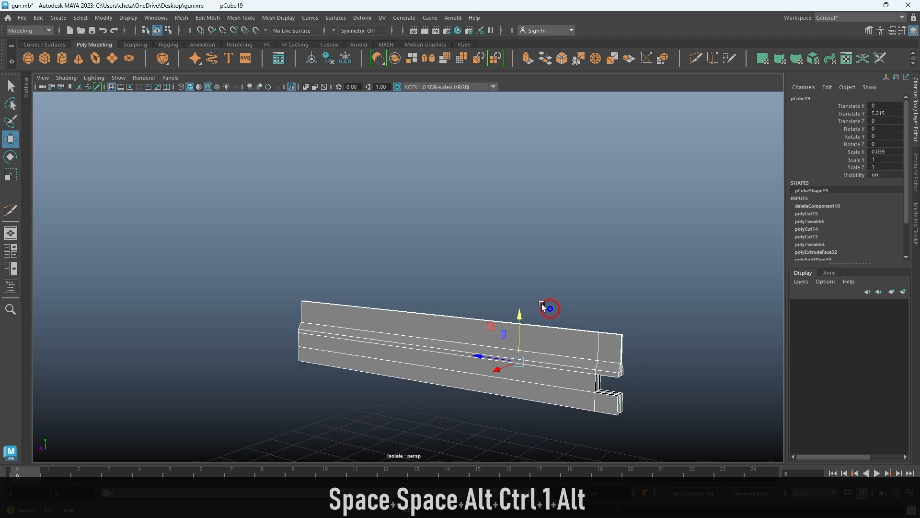
middle_click_drag(563, 315, 433, 245, "alt")
right_click_drag(434, 245, 548, 372, "alt")
left_click_drag(549, 372, 527, 313, "alt")
right_click_drag(421, 316, 462, 341, "alt")
left_click_drag(462, 340, 488, 331, "alt")
mouse_move(488, 331)
middle_mouse_down("alt")
mouse_move(494, 307)
mouse_move(478, 330)
middle_mouse_up("alt")
left_click_drag(479, 330, 514, 383, "alt")
Bridge the open border edges of one wall's notch to close its upper, inner and lower sides
right_click_drag(606, 341, 572, 223)
right_click_drag(571, 229, 551, 269, "alt")
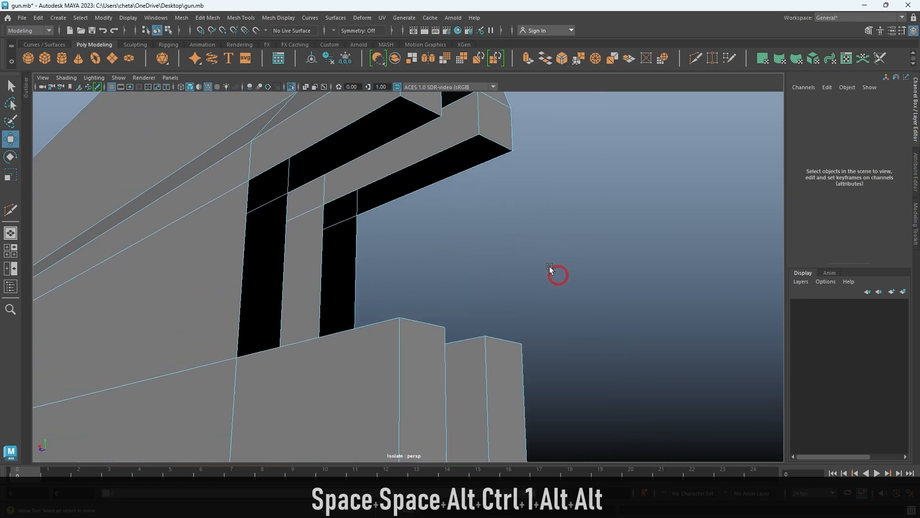
left_click_drag(550, 269, 473, 243, "alt")
left_click(458, 225, "shift")
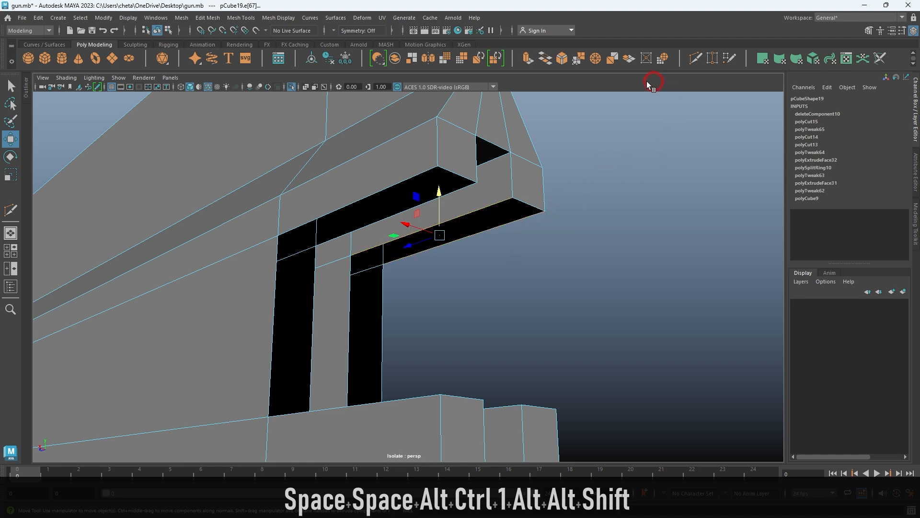
left_click(550, 60)
left_click_drag(606, 201, 474, 252, "alt")
left_click(306, 289, "shift")
key("g")
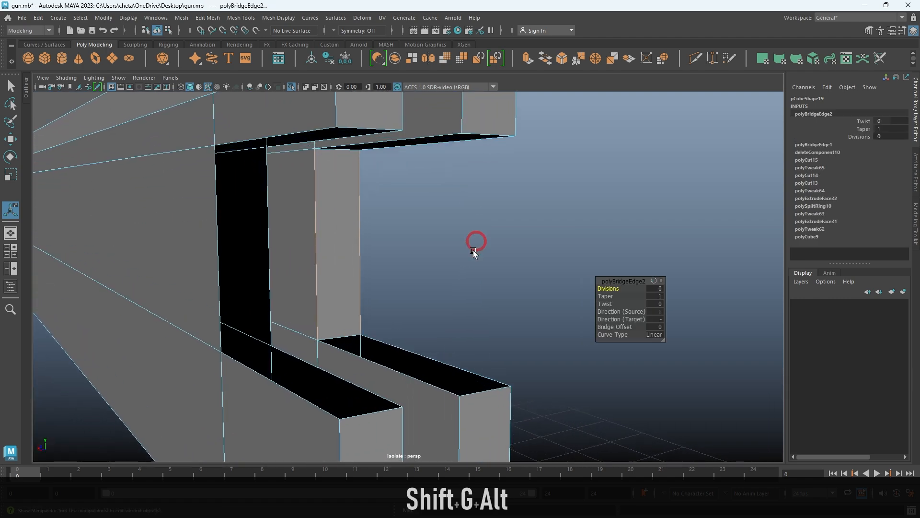
left_click(389, 379, "shift")
key("g")
Bridge the open edges of the opposite wall's notch to close its lower, inner and upper sides
left_click_drag(491, 360, 502, 303, "alt")
left_click(528, 312)
left_click(554, 287, "shift")
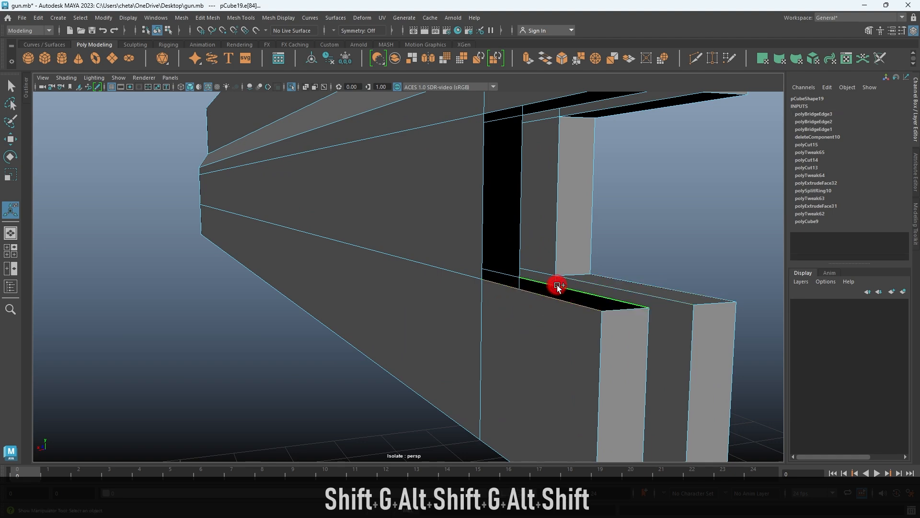
key("shift+g")
left_click(516, 218, "shift")
key("shift+g")
left_click_drag(530, 257, 404, 137, "alt")
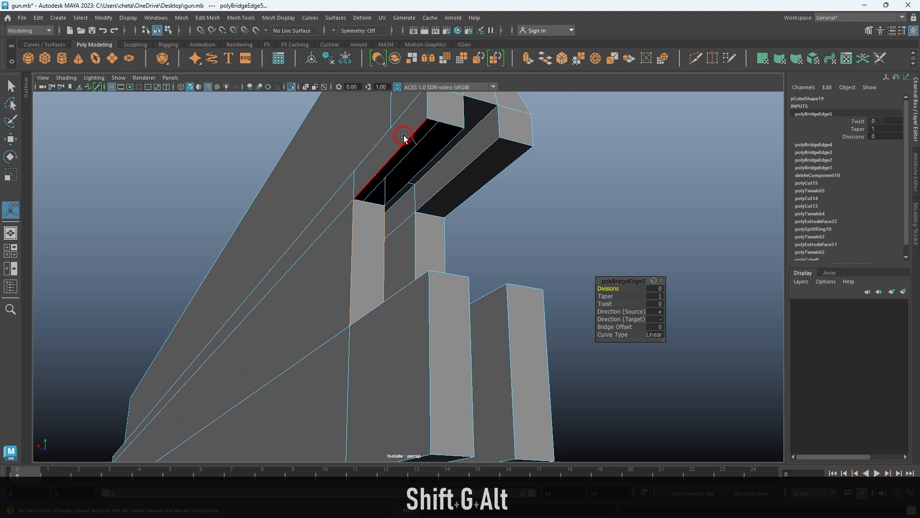
left_click(415, 174)
key("shift+g")
Clear the selection and end the isolation so the whole pistol is displayed again
left_click_drag(458, 207, 451, 249, "alt")
key("alt+d")
right_click_drag(462, 274, 401, 213, "alt")
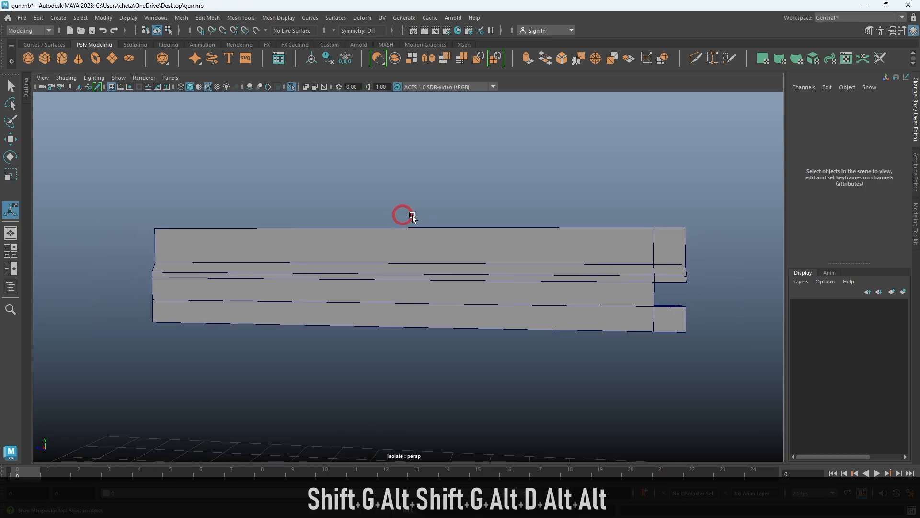
left_click_drag(400, 214, 456, 226, "alt")
key("ctrl+1")
left_click_drag(433, 263, 465, 319, "alt")
Examine the small tapered tabs under the attachment in the side reference and compare them with the model in perspective
key("space")
key("space")
right_click_drag(582, 365, 485, 317, "alt")
middle_click_drag(283, 377, 497, 357, "alt")
right_click_drag(369, 311, 406, 327, "alt")
right_click_drag(411, 286, 454, 387, "alt")
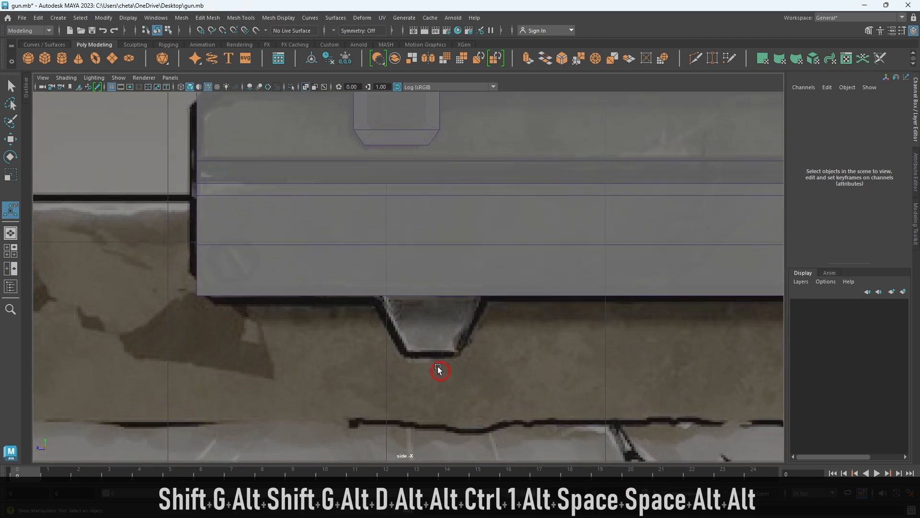
key("space")
key("space")
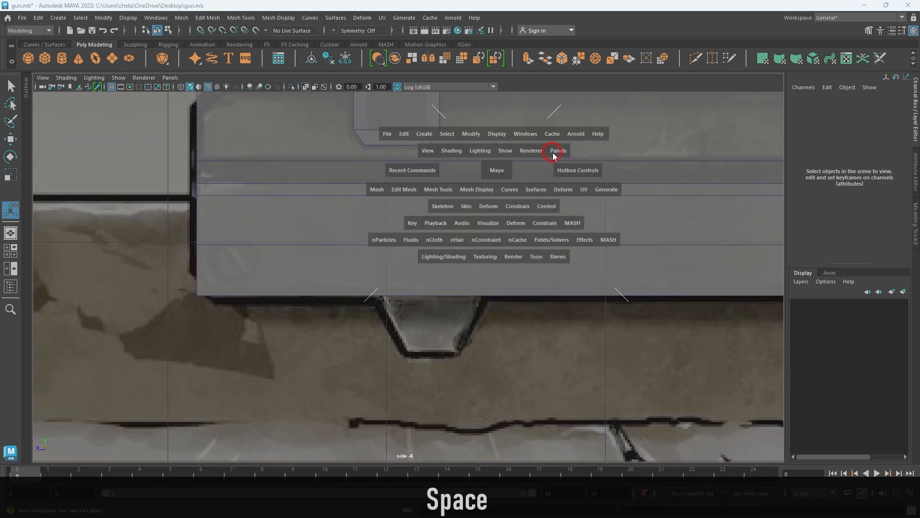
left_click_drag(419, 178, 497, 336, "alt")
key("space")
key("space")
right_click_drag(499, 318, 499, 297, "alt")
middle_click_drag(499, 297, 535, 326, "alt")
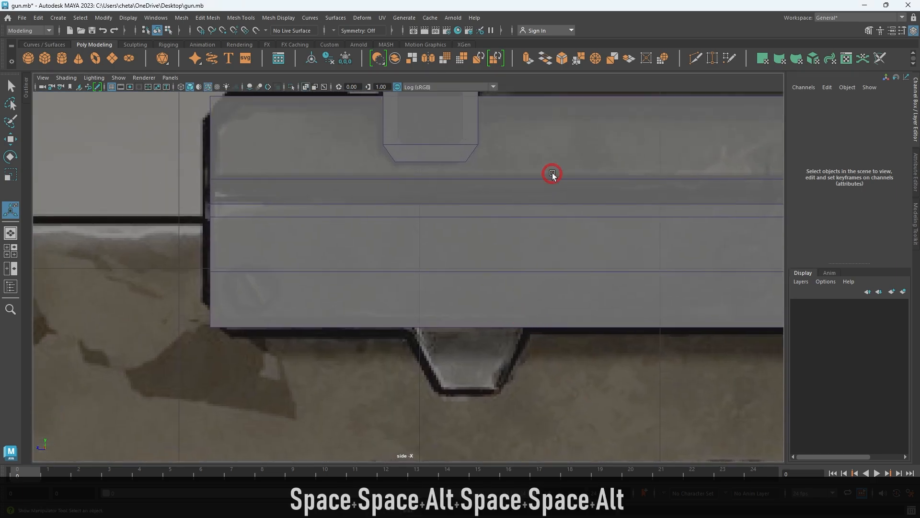
Cut four vertical lines across the attachment, one at each side of the two reference tabs on its underside
left_click(695, 60)
right_click_drag(618, 158, 556, 199, "alt")
middle_click_drag(556, 199, 562, 200, "alt")
right_click_drag(495, 209, 510, 207, "alt")
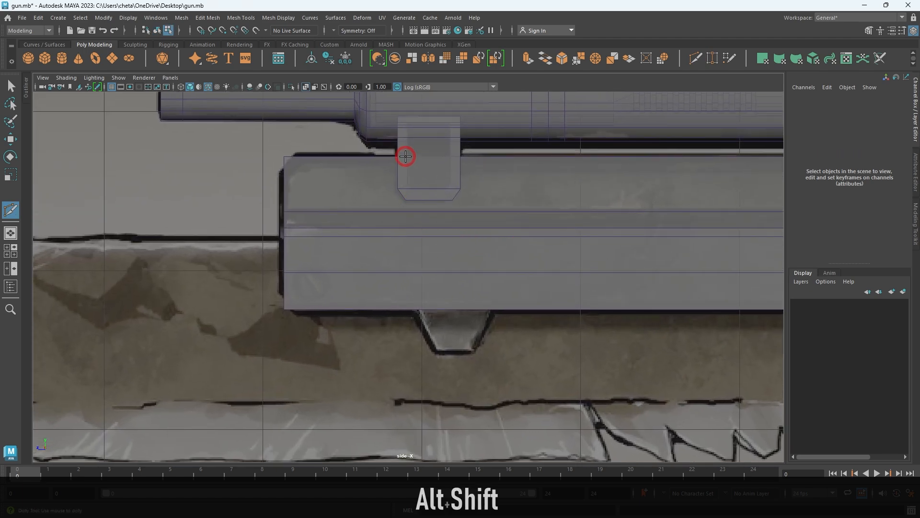
left_click(430, 255)
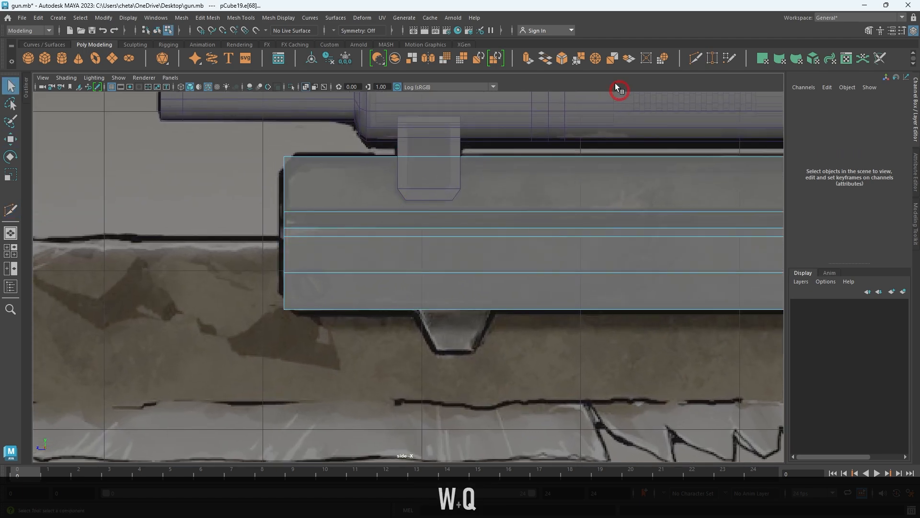
right_click_drag(515, 217, 638, 87)
left_click(694, 61)
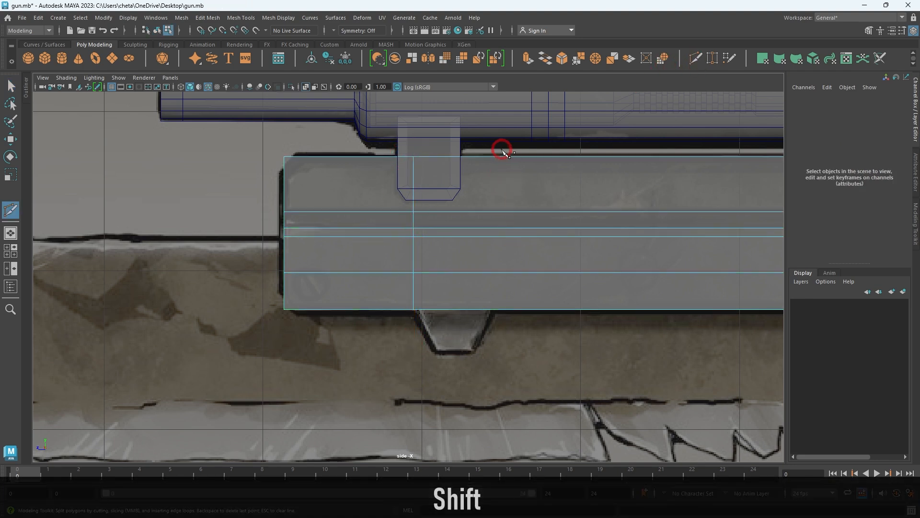
middle_click_drag(632, 266, 260, 286, "alt")
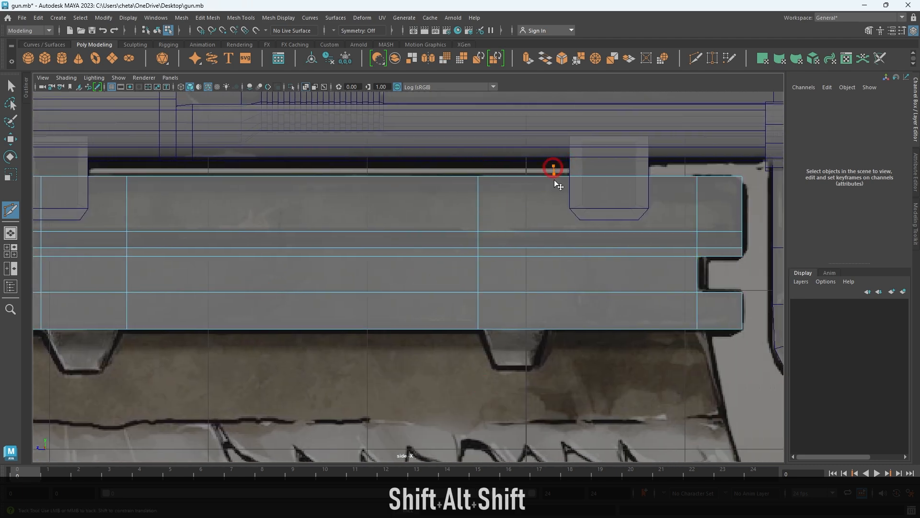
key("space")
key("space")
left_click_drag(556, 201, 523, 323, "alt")
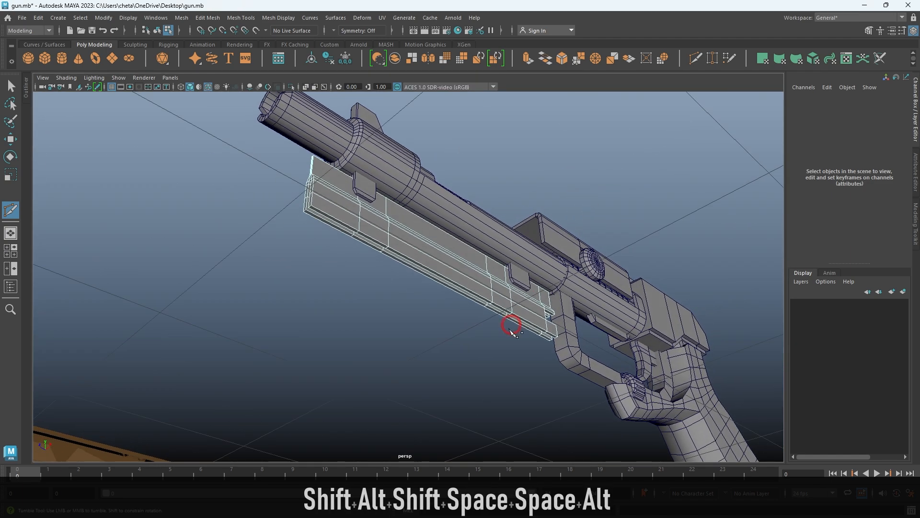
key("w")
Extrude the underside faces of both walls at the two tab positions down to the tabs' lower outline
right_click_drag(323, 282, 424, 360, "alt")
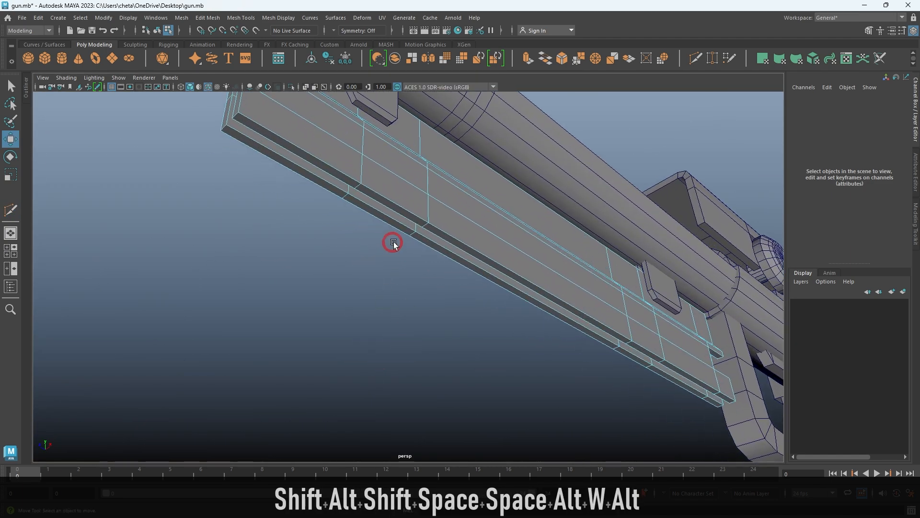
left_click(400, 211)
left_click(379, 224, "shift")
left_click_drag(653, 311, 475, 321, "alt")
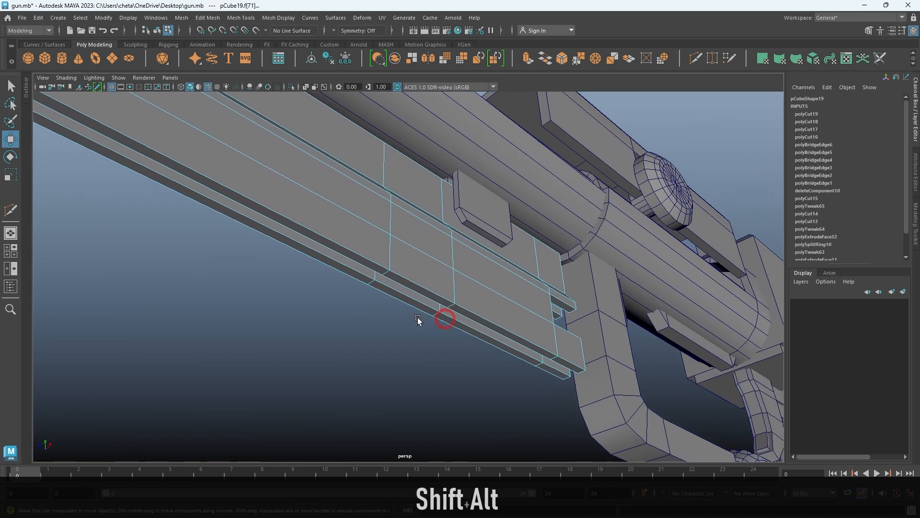
key("ctrl+z")
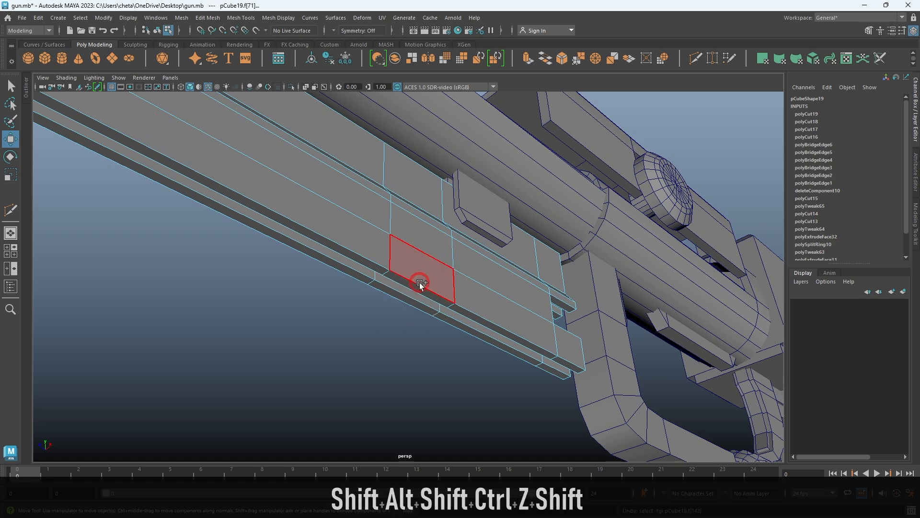
left_click(416, 286, "shift")
left_click(404, 301, "shift")
right_click_drag(404, 301, 384, 294, "alt")
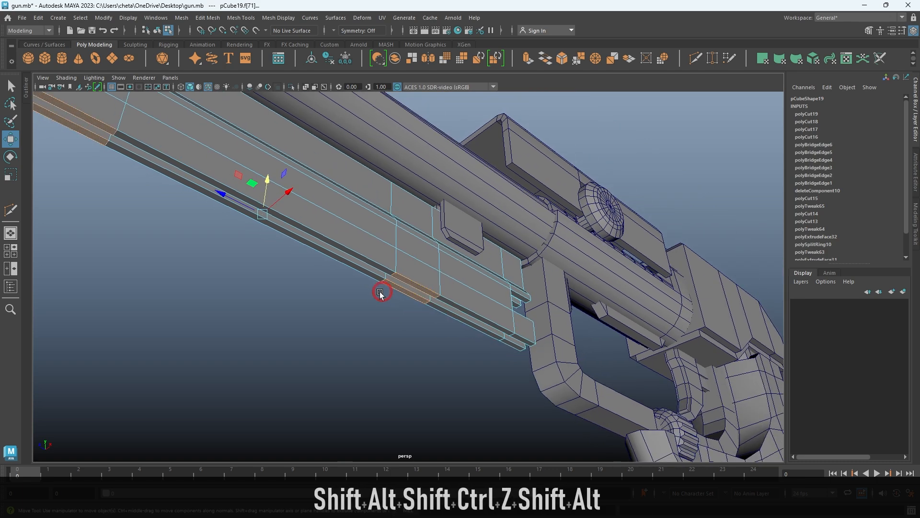
left_click_drag(384, 294, 407, 311, "alt")
middle_click_drag(408, 311, 446, 319, "alt")
key("space")
key("space")
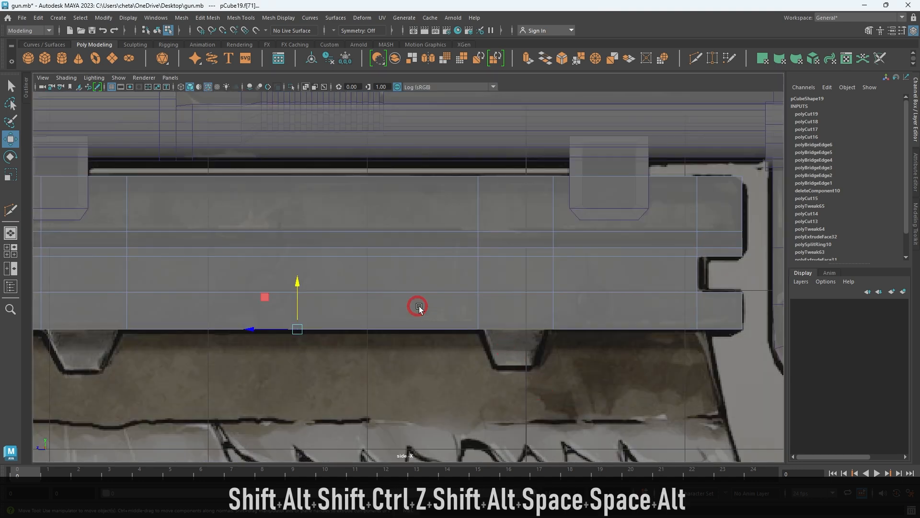
middle_click_drag(294, 297, 427, 312, "alt")
left_click_drag(429, 300, 429, 343, "shift")
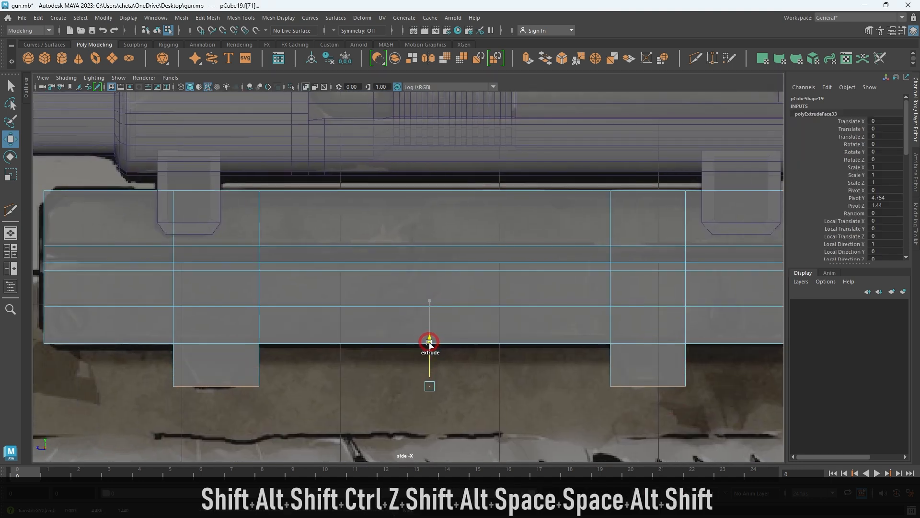
Narrow the bottom vertices of the muzzle-side tab along the attachment's length into a trapezoid matching the reference
key("r")
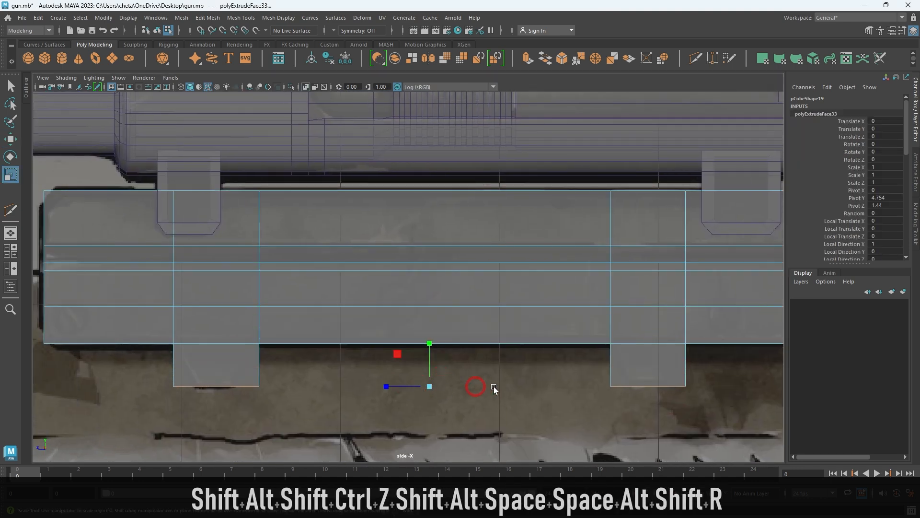
middle_click_drag(542, 368, 516, 324, "alt")
right_click_drag(208, 339, 101, 332)
left_click_drag(106, 331, 330, 394)
middle_click_drag(219, 299, 348, 293, "alt")
scroll(348, 292, "up", 3)
left_click_drag(219, 376, 244, 381)
Scale the bottom vertices of the grip-side tab to about 0.48 along the attachment's length, forming a matching trapezoid
middle_click_drag(503, 357, 72, 276, "alt")
middle_click_drag(444, 288, 299, 312, "alt")
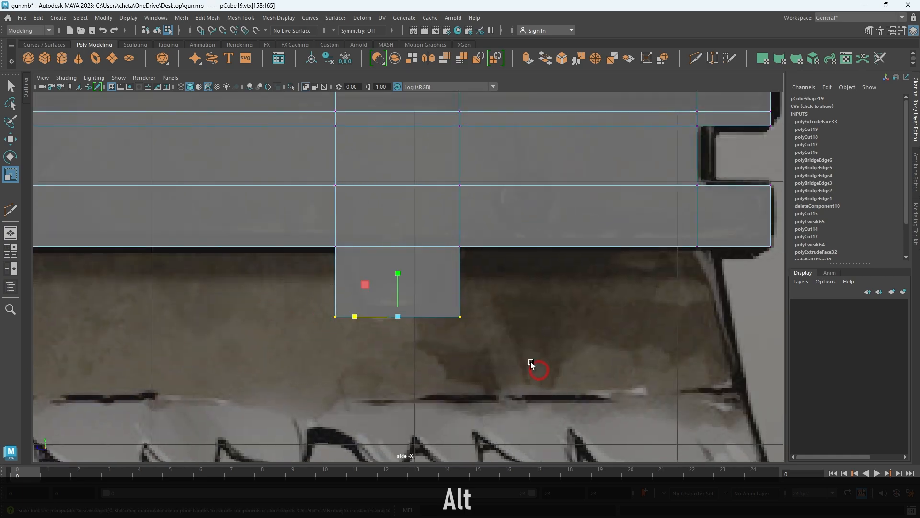
mouse_move(372, 324)
left_mouse_down()
mouse_move(362, 318)
mouse_move(382, 318)
left_mouse_up()
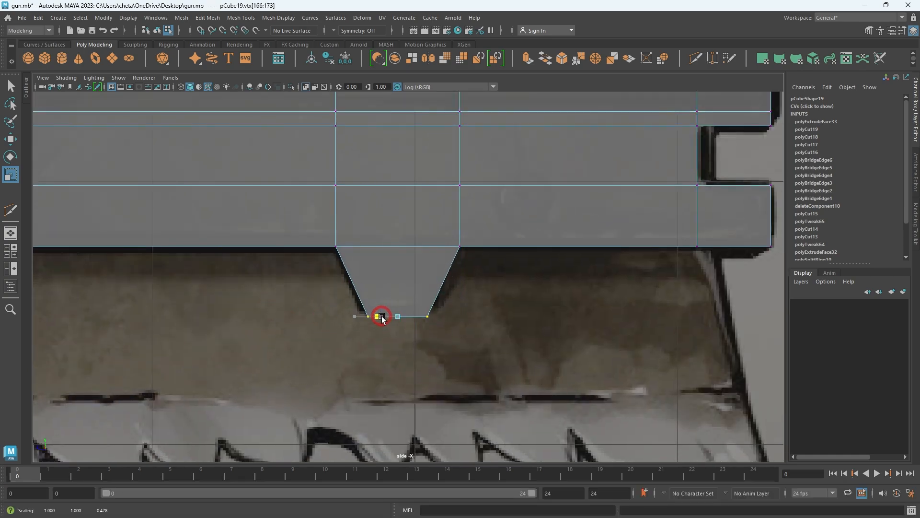
right_click_drag(419, 300, 580, 171)
Inspect the attachment and its tapered tabs from several angles in the perspective view
key("space")
key("space")
left_click_drag(606, 213, 492, 198, "alt")
key("alt+d")
mouse_move(462, 390)
left_mouse_down("alt")
mouse_move(403, 290)
mouse_move(384, 275)
mouse_move(392, 294)
mouse_move(460, 304)
mouse_move(400, 285)
mouse_move(326, 303)
left_mouse_up("alt")
key("alt+5")
left_click_drag(330, 239, 540, 286, "alt")
key("alt+5")
Create a polygon cube in the side view as the starting shape for the blade under the attachment
key("space")
key("space")
key("space")
key("space")
right_click_drag(647, 351, 451, 294, "alt")
middle_click_drag(489, 287, 580, 293, "alt")
middle_click_drag(348, 255, 565, 270, "alt")
right_click_drag(565, 270, 462, 263, "alt")
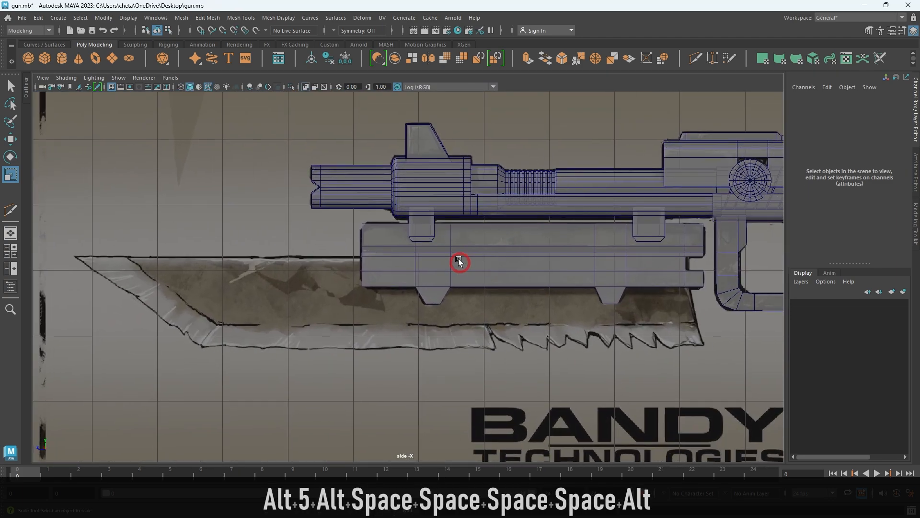
right_click_drag(711, 314, 507, 296, "alt")
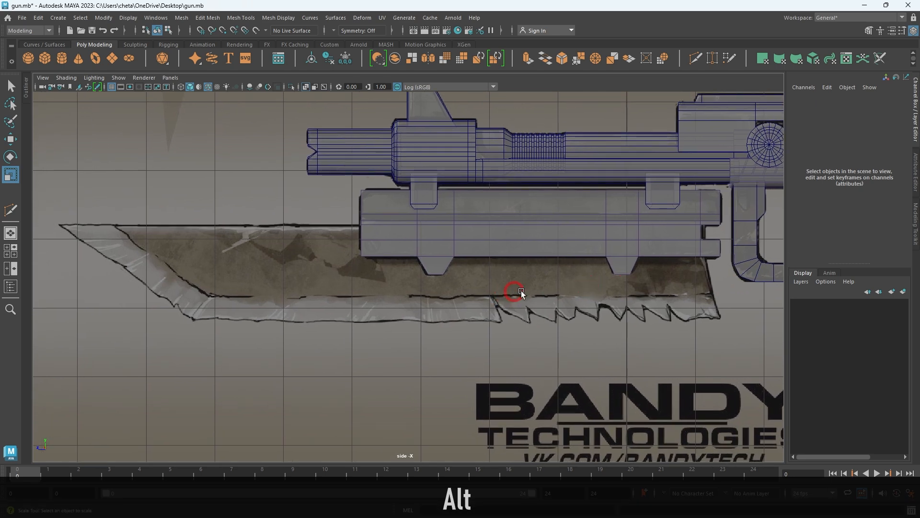
right_click_drag(540, 270, 534, 293, "shift")
right_click_drag(534, 292, 508, 295, "alt")
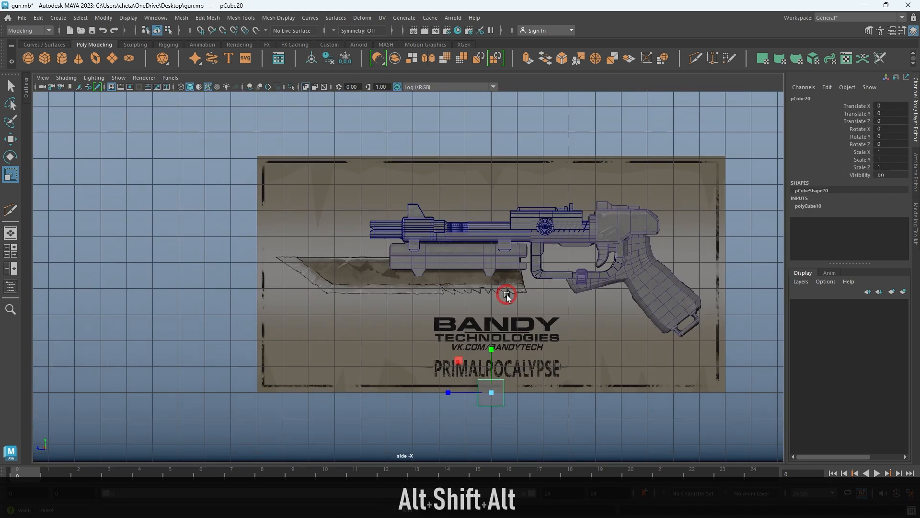
Raise the cube to about 4.364 in Y onto the reference blade and flatten its thickness to about 0.065 in X
key("w")
left_click_drag(497, 367, 497, 249)
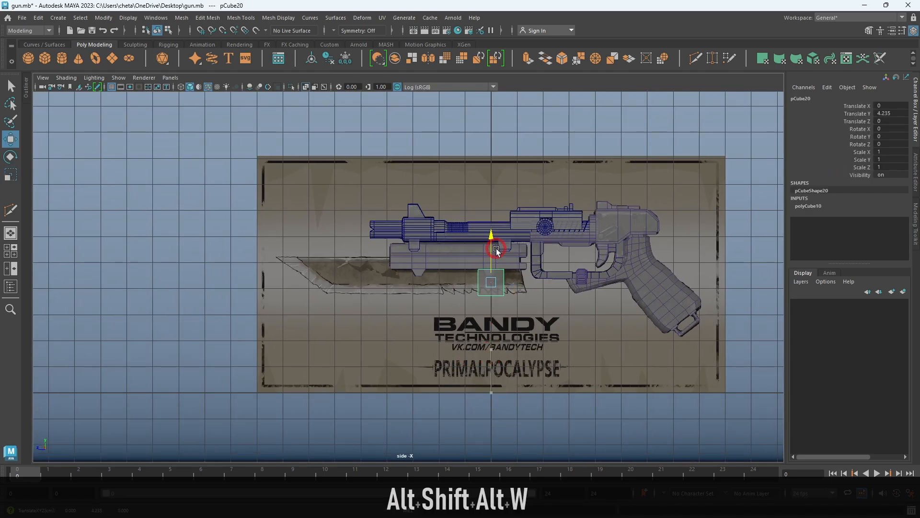
key("space")
key("space")
left_click_drag(615, 168, 477, 293, "alt")
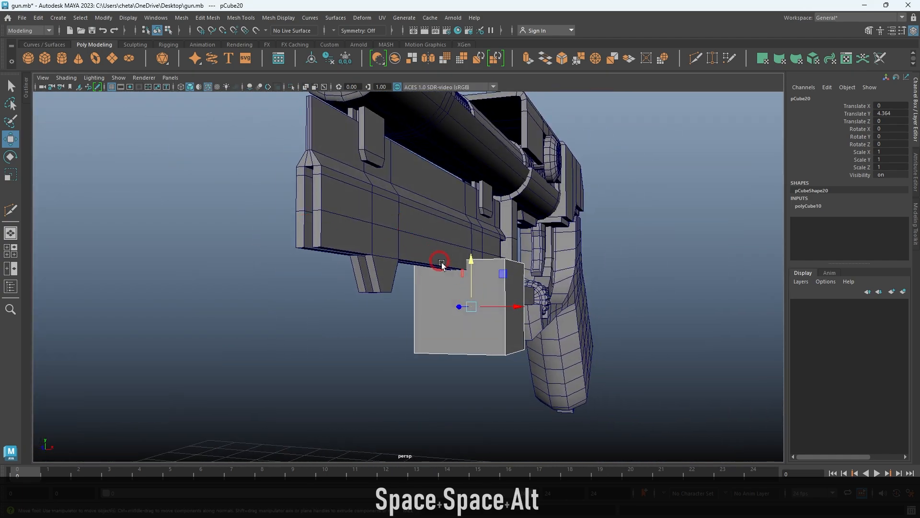
key("r")
left_click_drag(511, 313, 433, 277)
right_click_drag(433, 277, 488, 359, "alt")
left_click_drag(655, 347, 608, 380)
Raise the cube's bottom vertices to the line where the reference blade's dark body meets its cutting edge
key("space")
right_click_drag(609, 380, 599, 352, "alt")
middle_click_drag(599, 352, 358, 320, "alt")
right_click_drag(358, 320, 407, 276, "alt")
left_click_drag(326, 260, 640, 391)
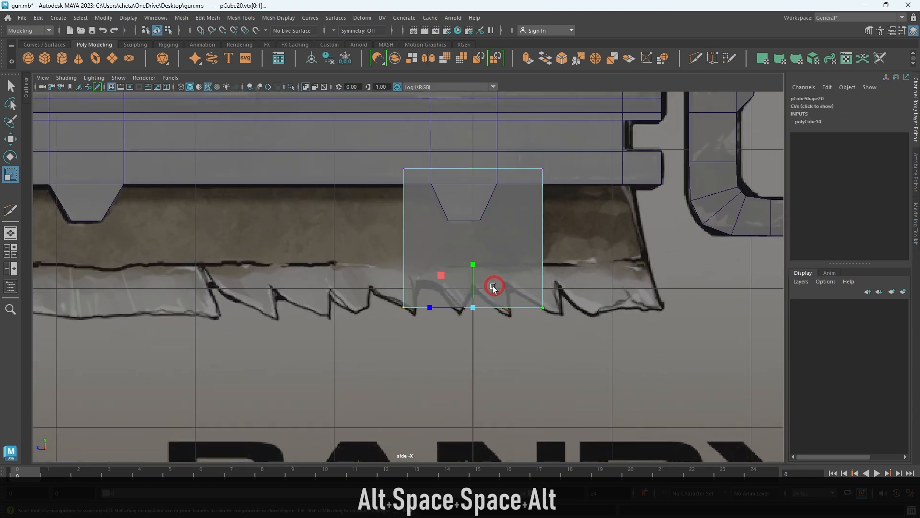
key("w")
left_click_drag(470, 267, 476, 235)
middle_click_drag(478, 273, 477, 274, "alt")
Move the cube's grip-side vertices to the blade's rear end and shift the bottom pair outward to slant that end
left_click_drag(456, 153, 577, 321)
left_click_drag(573, 255, 572, 257)
left_click(467, 267)
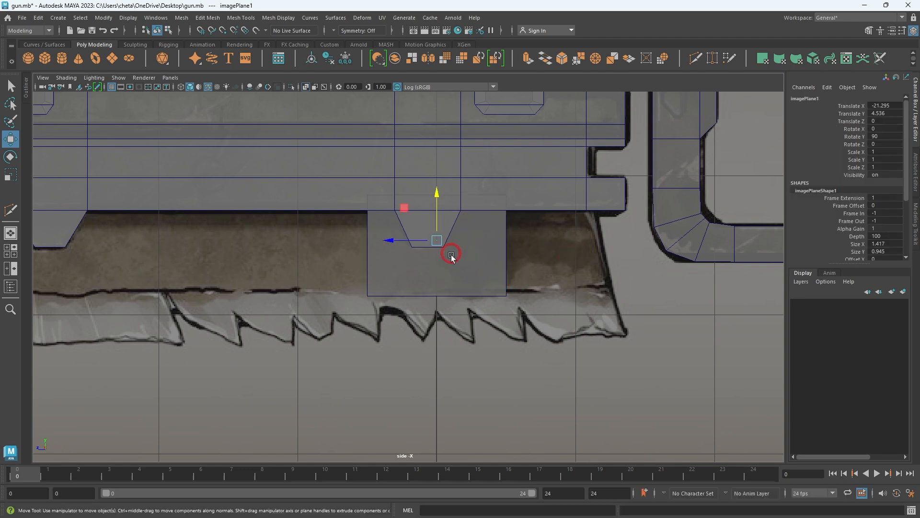
right_click_drag(488, 266, 416, 169)
left_click_drag(454, 125, 560, 245)
middle_click_drag(562, 290, 562, 290, "alt")
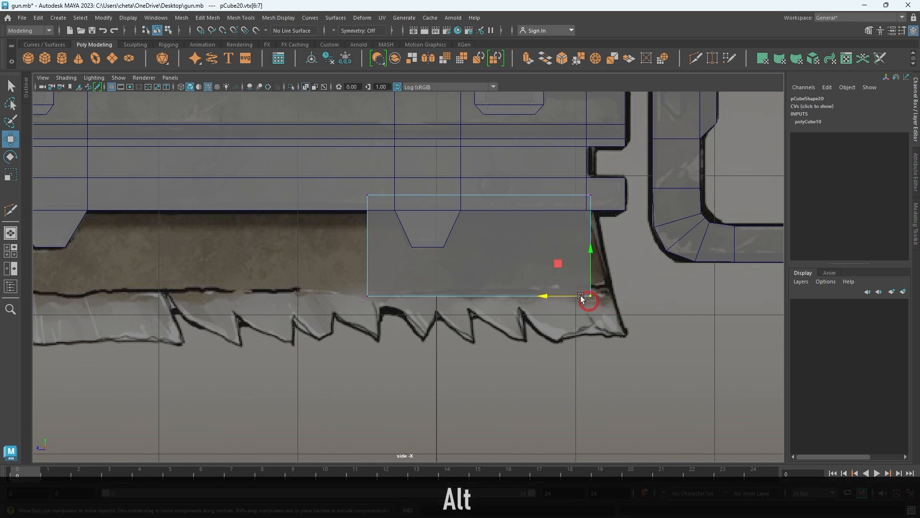
left_click_drag(561, 296, 579, 298)
Stretch the muzzle-side vertices out to the blade's front corner and shift the upper pair forward along the slanted tip
middle_click_drag(497, 265, 615, 275, "alt")
left_click_drag(392, 171, 519, 341)
middle_click_drag(430, 265, 106, 281)
middle_click_drag(109, 283, 672, 351, "alt")
middle_click_drag(619, 370, 494, 332)
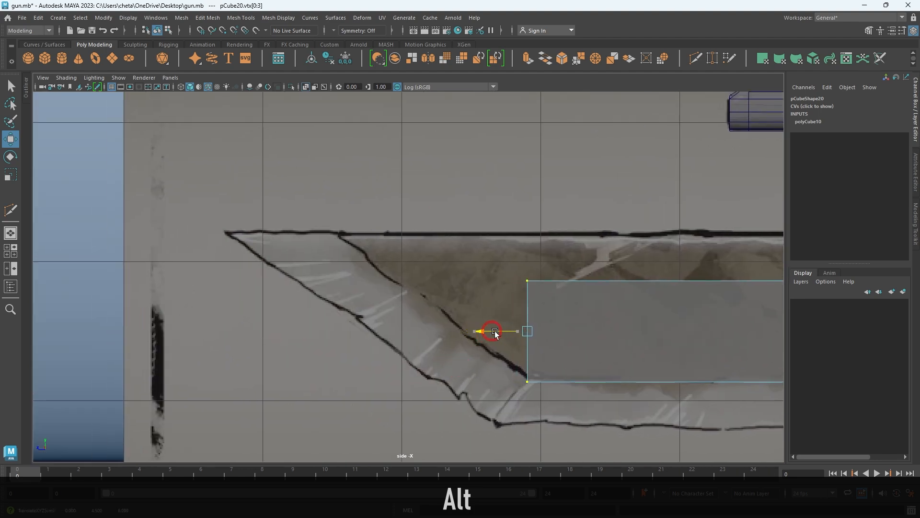
left_click_drag(485, 247, 605, 336)
left_click_drag(496, 280, 372, 279)
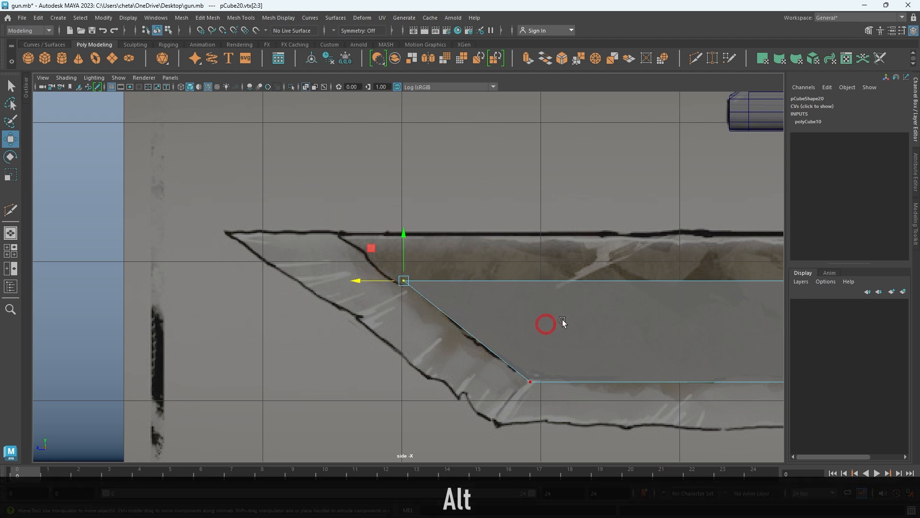
Raise all the top vertices of the blade body to the spine line of the reference blade
middle_click_drag(623, 319, 222, 289, "alt")
middle_click_drag(695, 280, 187, 282, "alt")
mouse_move(503, 276)
middle_mouse_down("alt")
mouse_move(474, 280)
mouse_move(388, 228)
middle_mouse_up("alt")
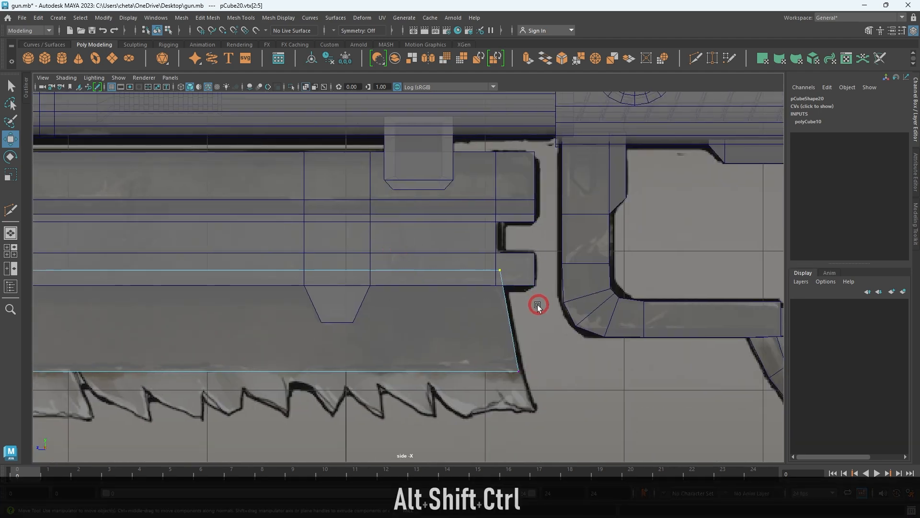
scroll(415, 299, "down", 5)
middle_click_drag(536, 289, 757, 344, "alt")
left_click_drag(448, 290, 448, 271)
middle_click_drag(449, 271, 654, 272, "alt")
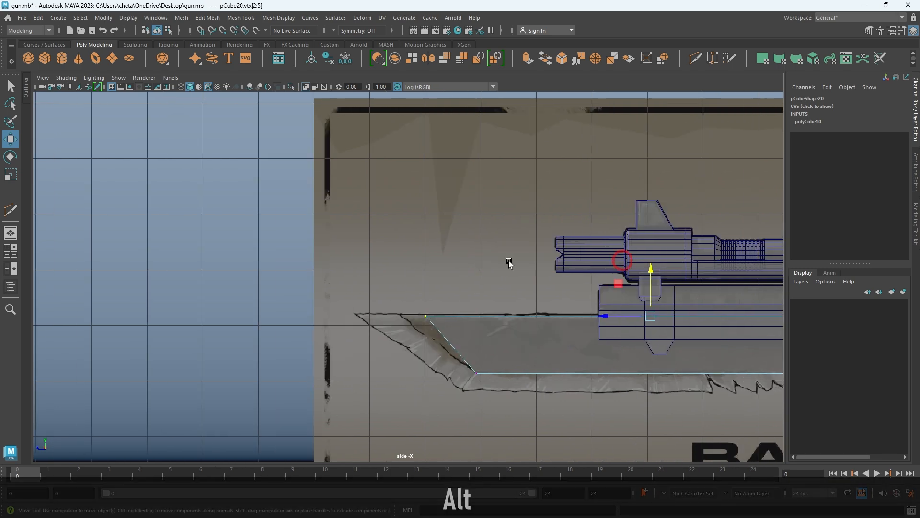
Slide the top vertices at the muzzle end forward to meet the inner tip line of the reference
scroll(510, 263, "up", 3)
left_click_drag(339, 291, 510, 396)
left_click_drag(405, 346, 371, 344)
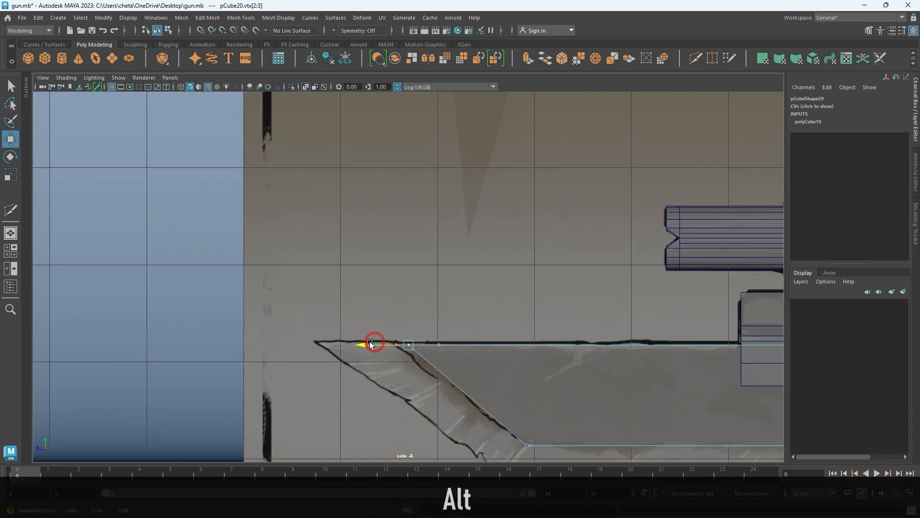
Extrude the blade's slanted front face and bottom face outward together by about 0.421 to form the cutting edge
key("space")
key("space")
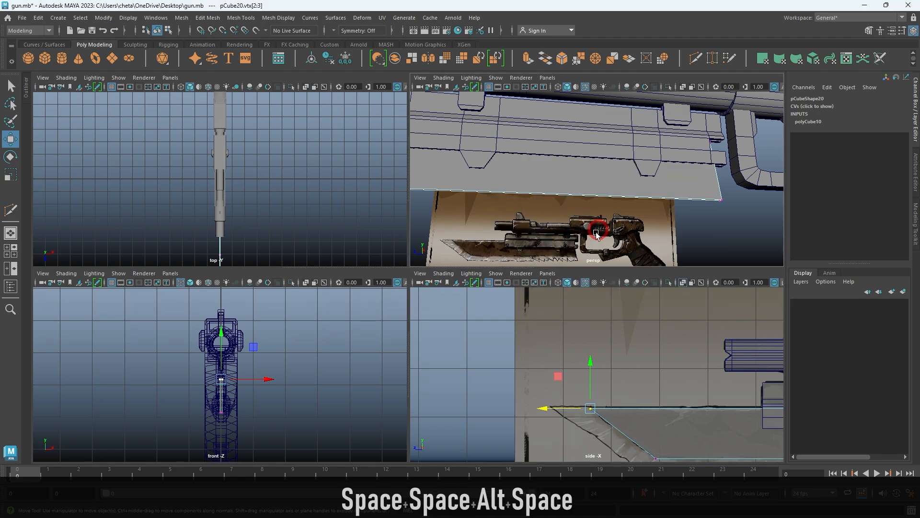
scroll(417, 260, "down", 3)
key("alt+d")
left_click_drag(372, 371, 399, 311, "alt")
left_click(368, 299)
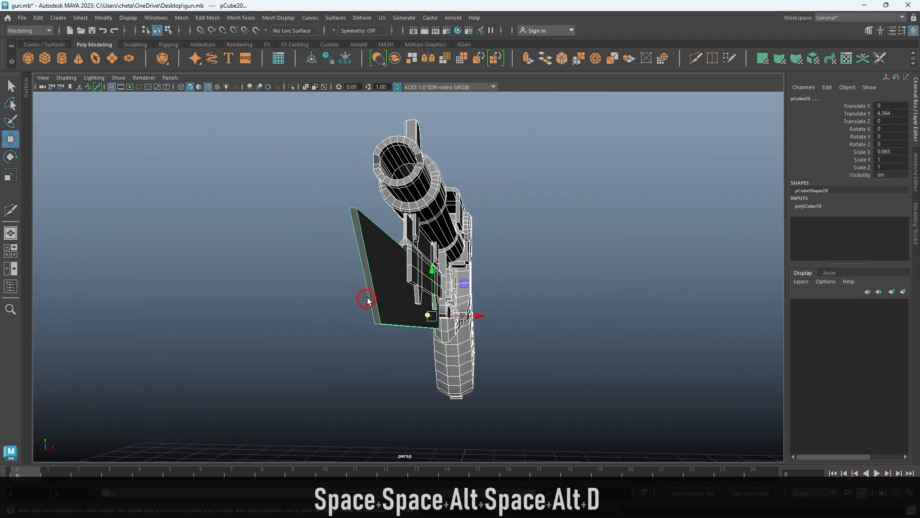
left_click(371, 293)
right_click_drag(367, 275, 369, 312)
left_click(370, 287)
left_click_drag(424, 327, 367, 314, "alt")
left_click(266, 252, "shift")
key("space")
key("space")
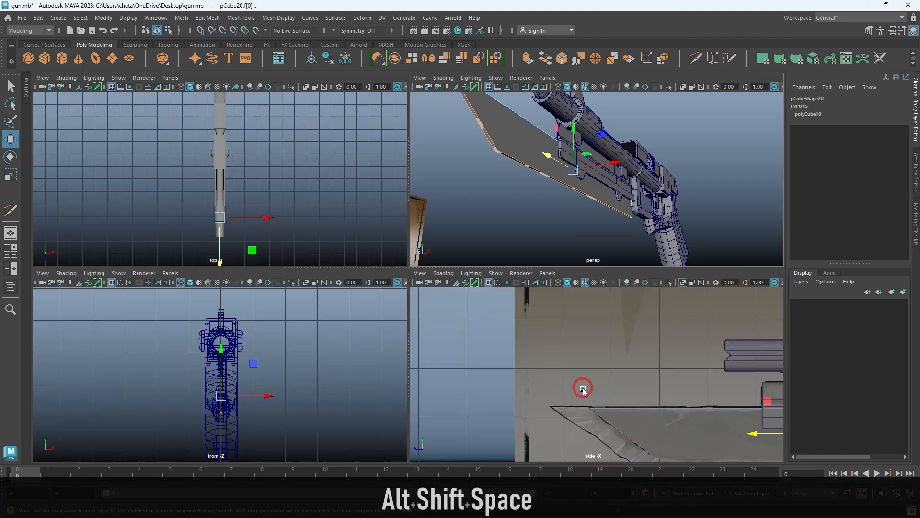
right_click_drag(570, 393, 599, 371, "alt")
middle_click_drag(599, 371, 570, 349, "alt")
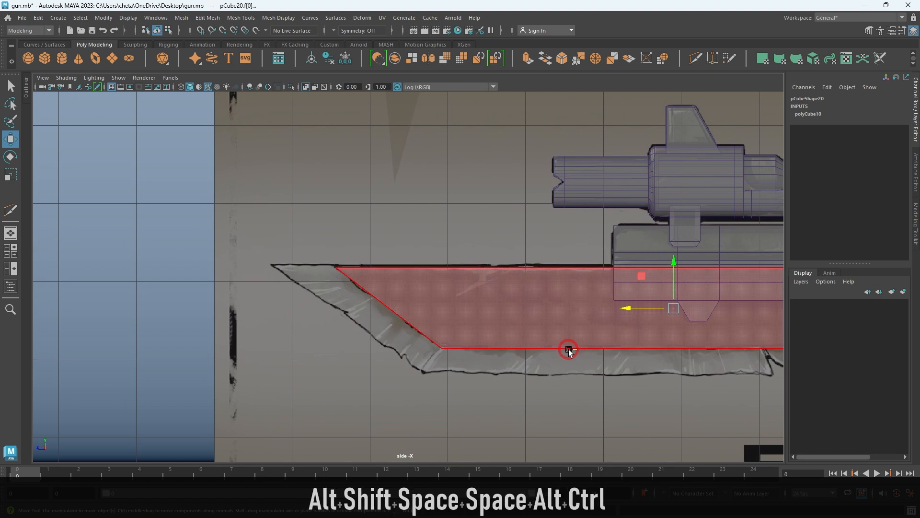
key("ctrl+e")
right_click_drag(551, 364, 384, 341, "alt")
left_click_drag(369, 334, 350, 362)
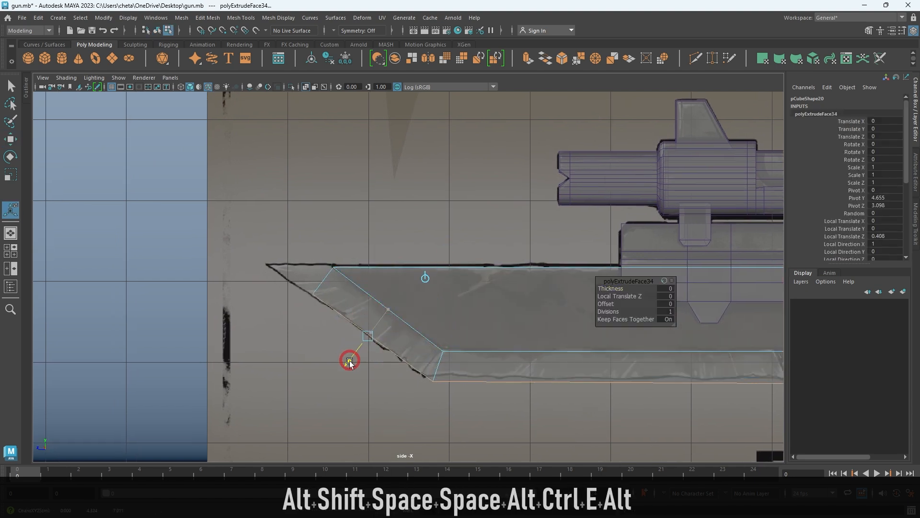
middle_click_drag(550, 346, 573, 341, "alt")
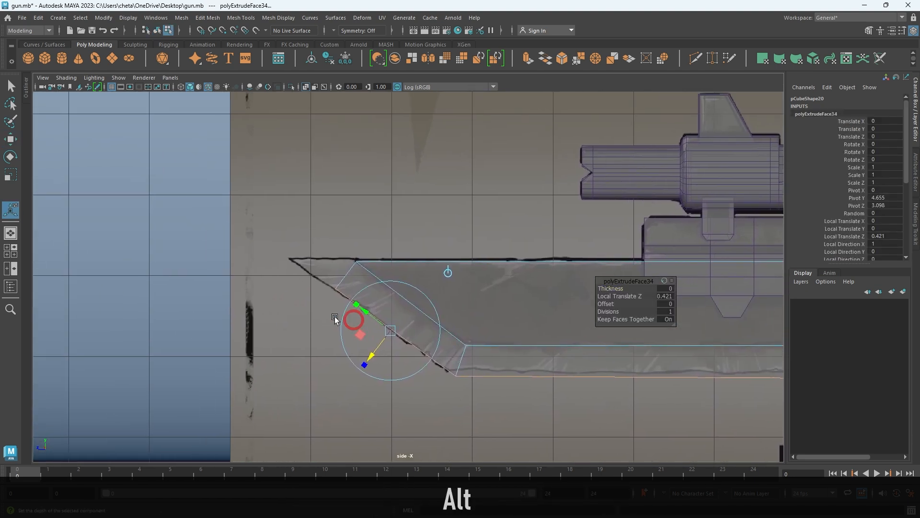
Pull the extruded edge's upper front vertices out to the reference's pointed tip and level the adjoining top vertices with the spine
right_click_drag(338, 272, 312, 269)
left_click_drag(272, 234, 374, 323)
middle_click_drag(341, 278, 415, 301, "alt")
right_click_drag(330, 295, 376, 319, "alt")
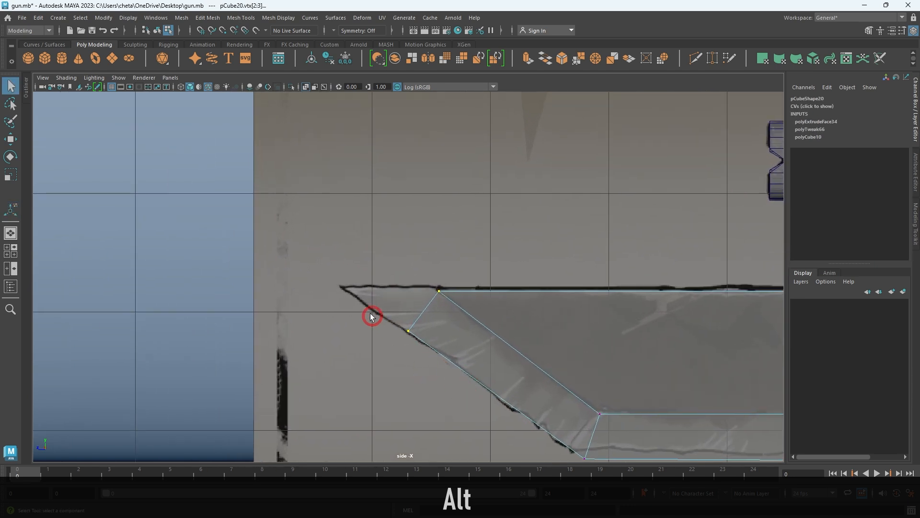
key("w")
middle_click_drag(382, 305, 317, 259)
middle_click_drag(472, 271, 408, 231, "alt")
right_click_drag(407, 230, 432, 242, "alt")
middle_click_drag(411, 238, 441, 247, "alt")
middle_click_drag(277, 178, 277, 181)
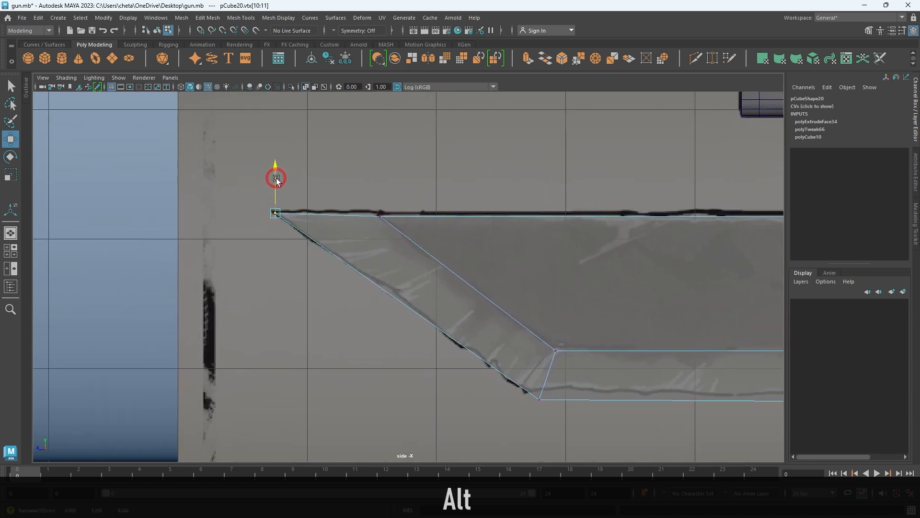
left_click_drag(382, 198, 381, 191)
Shift the rear top vertices toward the muzzle and align the rear bottom vertices of the cutting edge with the reference
middle_click_drag(564, 258, 201, 239, "alt")
middle_click_drag(619, 270, 182, 264, "alt")
middle_click_drag(504, 248, 456, 259, "alt")
left_click_drag(461, 173, 563, 244)
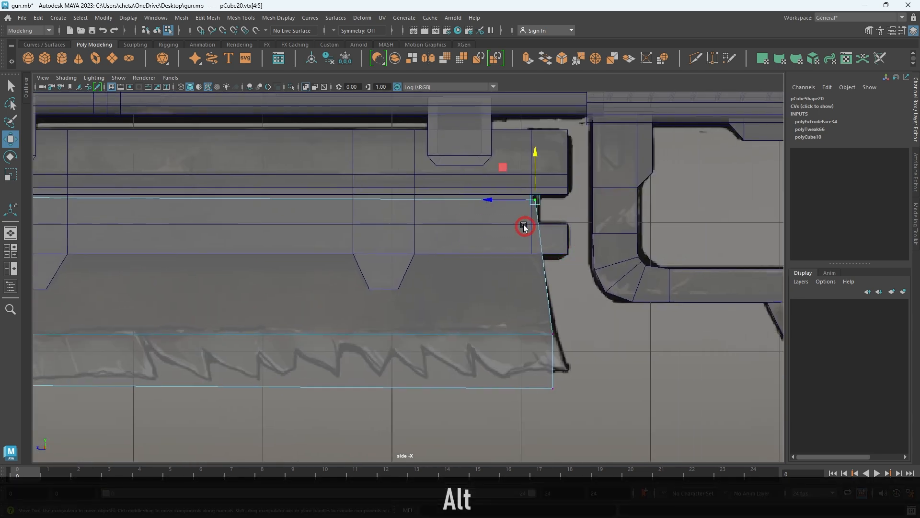
middle_click_drag(506, 200, 495, 201)
middle_click_drag(571, 265, 538, 191, "alt")
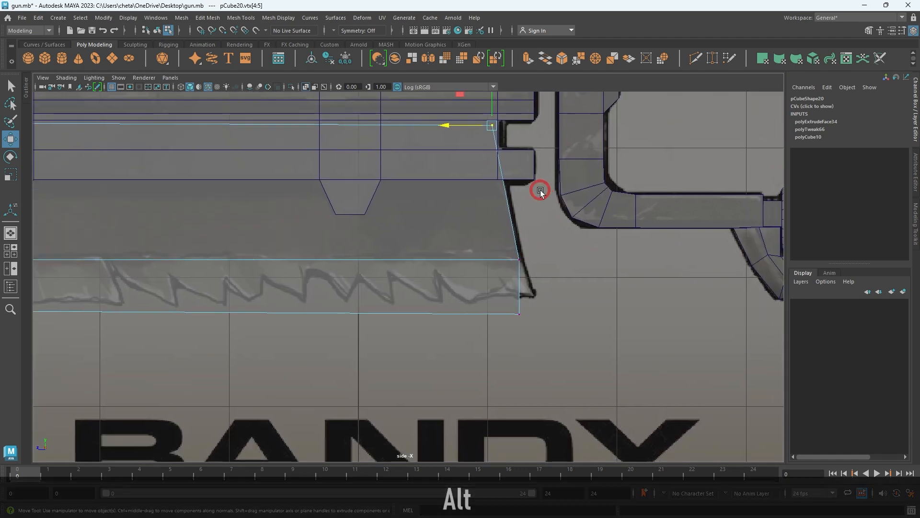
left_click_drag(492, 290, 595, 366)
left_click_drag(520, 282, 519, 265)
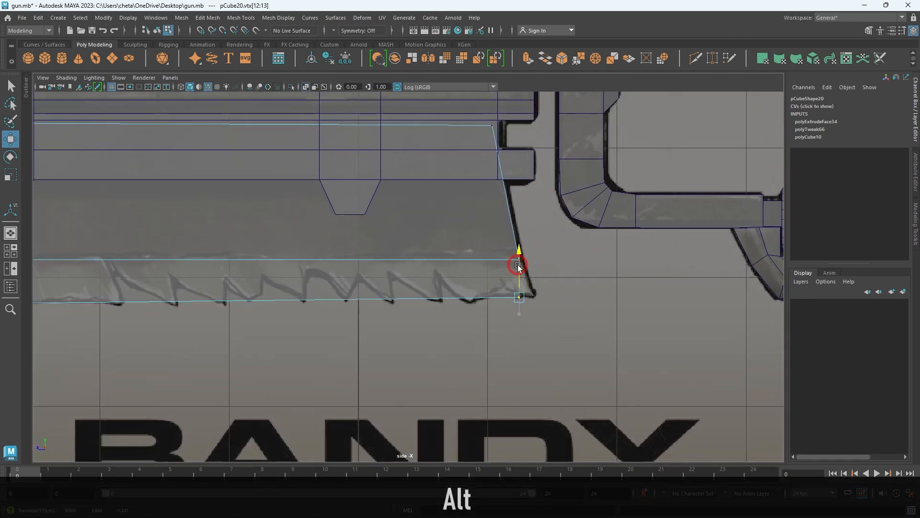
left_click_drag(499, 297, 500, 297)
Align the cutting edge's outer vertices at the lower front corner with the reference outline
middle_click_drag(400, 296, 585, 292, "alt")
right_click_drag(535, 335, 597, 408, "alt")
mouse_move(468, 415)
left_mouse_down()
mouse_move(360, 345)
mouse_move(378, 333)
mouse_move(355, 316)
left_mouse_up()
right_click_drag(570, 371, 503, 324, "alt")
Scale the outer faces of the cutting edge down across the blade's thickness to taper it into a sharp edge
right_click_drag(502, 312, 629, 245)
key("space")
key("space")
left_click_drag(611, 173, 640, 204, "alt")
right_click_drag(653, 206, 652, 285)
left_click_drag(645, 274, 560, 283, "alt")
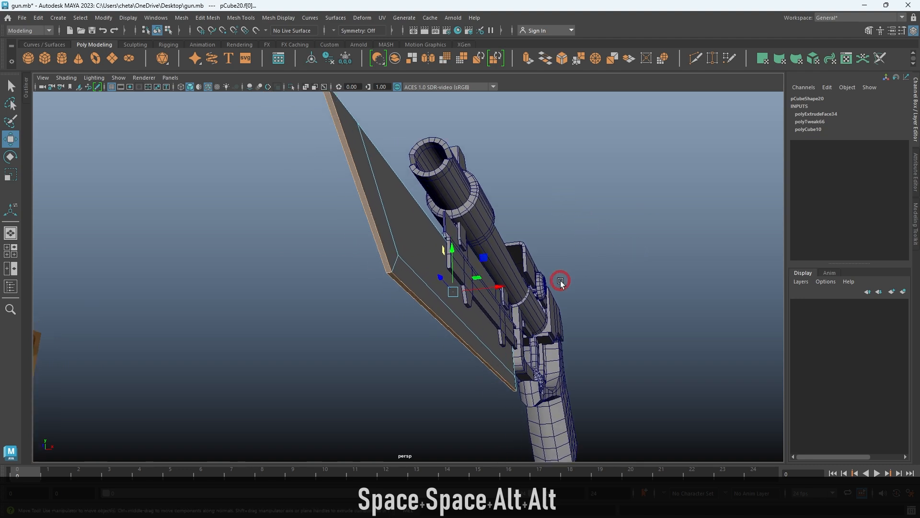
key("r")
left_click_drag(492, 288, 653, 309)
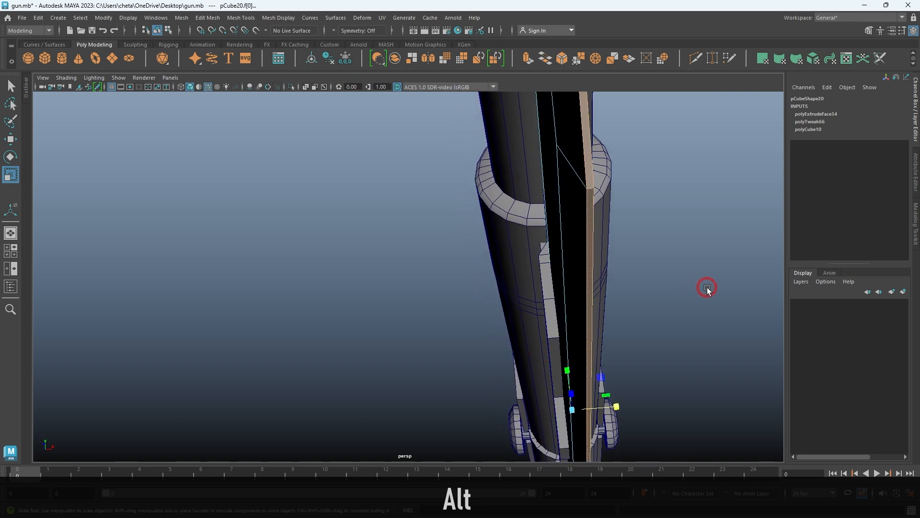
middle_click_drag(696, 288, 655, 289)
key("alt+d")
Display the model in plain shading without wireframe and view the tapered blade from the side
right_click_drag(650, 290, 489, 244, "alt")
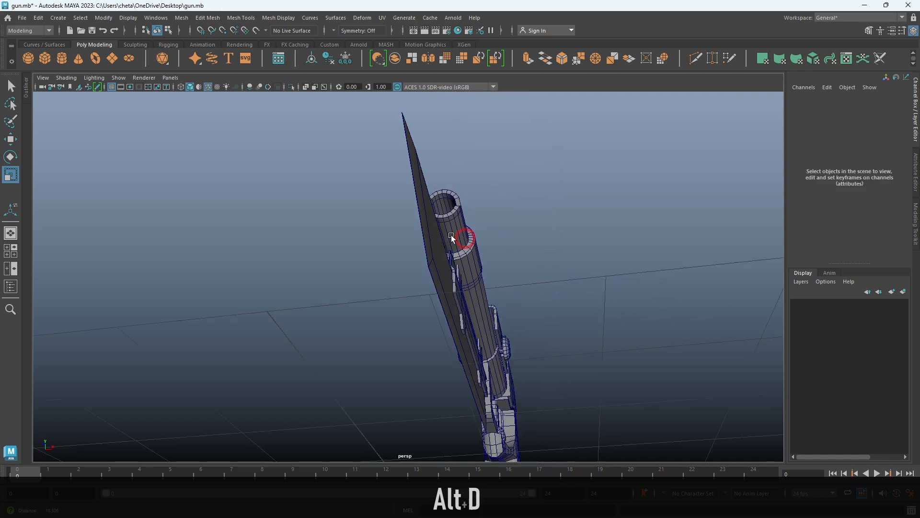
left_click_drag(489, 244, 386, 256, "alt")
middle_click_drag(394, 288, 517, 227, "alt")
left_click_drag(518, 227, 431, 250, "alt")
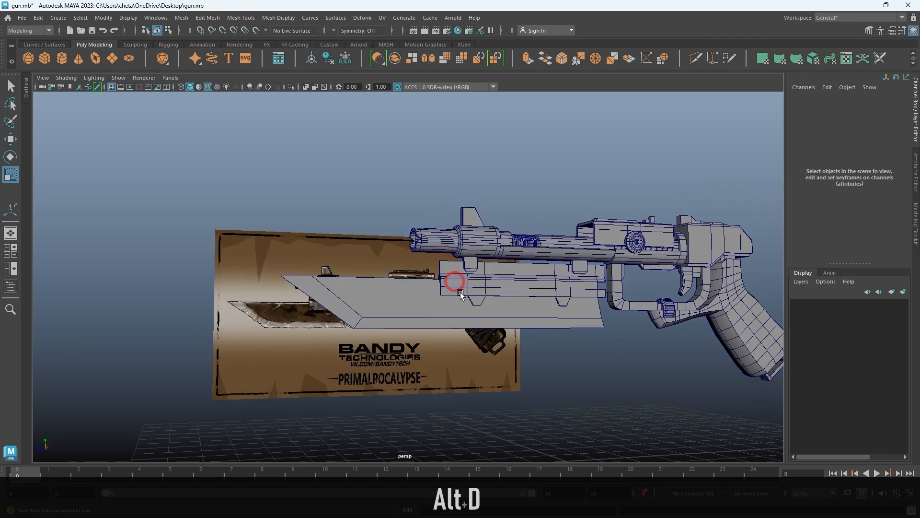
right_click_drag(356, 259, 433, 314, "alt")
key("5")
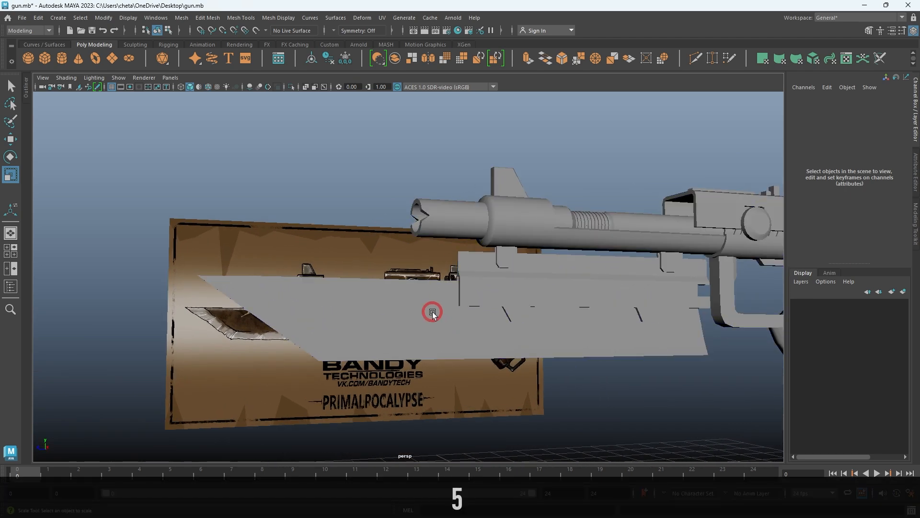
Harden the edges between the blade body and the tapered cutting edge on both sides of the blade
mouse_move(364, 339)
left_mouse_down("alt")
mouse_move(407, 319)
mouse_move(491, 366)
mouse_move(440, 345)
mouse_move(446, 303)
mouse_move(310, 320)
mouse_move(331, 312)
mouse_move(384, 333)
left_mouse_up("alt")
left_click(310, 320)
right_click_drag(385, 334, 358, 249)
left_click(328, 284)
left_click(407, 322, "shift")
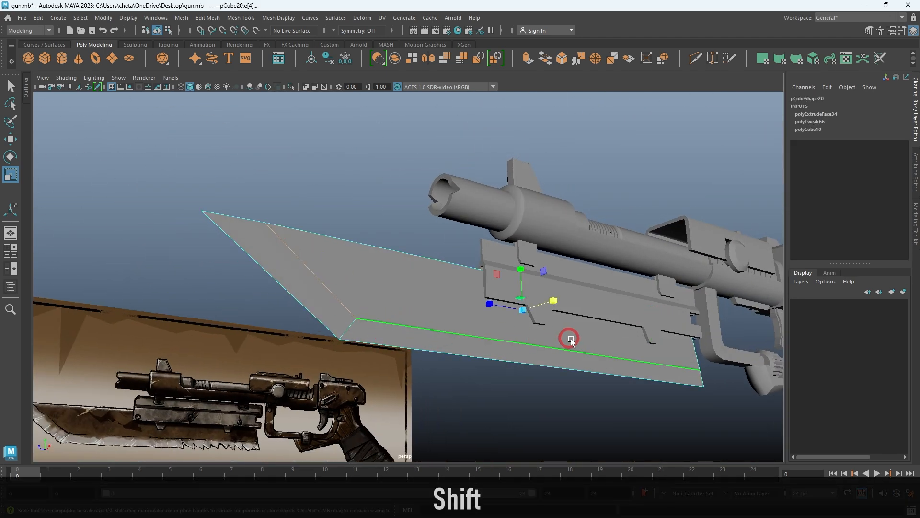
left_click(312, 286, "shift")
left_click_drag(413, 328, 217, 374, "alt")
left_click(463, 320, "shift")
left_click(107, 382, "shift")
right_click_drag(668, 286, 731, 315, "shift")
key("w")
left_click_drag(703, 313, 737, 236)
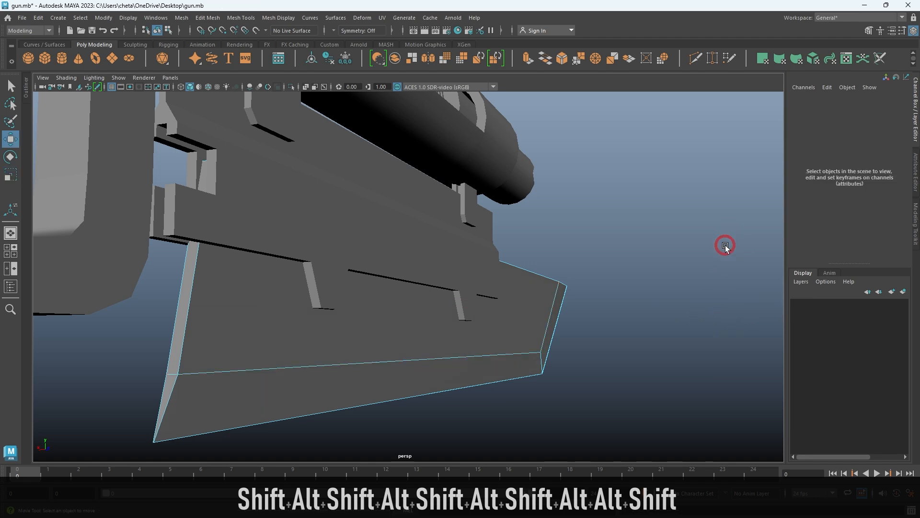
Select the blade and compare its tip outline with the reference in the side view
right_click_drag(726, 246, 468, 233, "alt")
key("alt+d")
right_click_drag(581, 341, 349, 285, "alt")
left_click_drag(349, 285, 357, 349, "alt")
left_click(316, 322)
key("space")
key("space")
middle_click_drag(540, 352, 484, 381, "alt")
right_click_drag(233, 258, 350, 328, "alt")
middle_click_drag(187, 242, 396, 294, "alt")
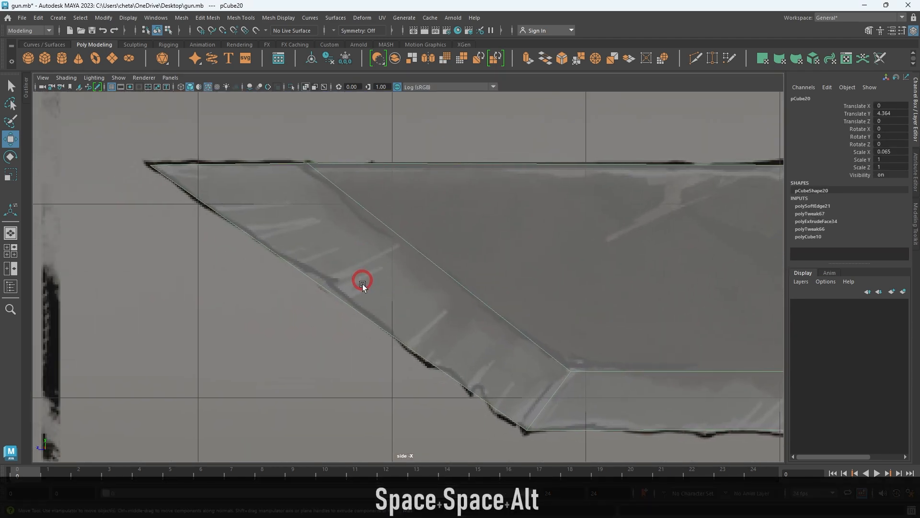
right_click_drag(554, 274, 517, 267, "alt")
Insert 5 evenly spaced edge loops running lengthwise through the blade body with the Insert Edge Loop tool
right_click_drag(445, 270, 424, 267, "shift")
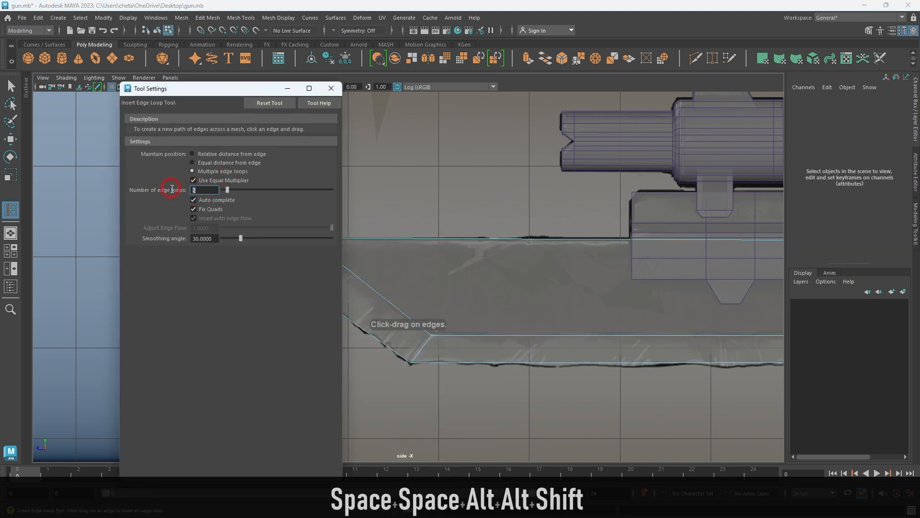
type("53")
key("Return")
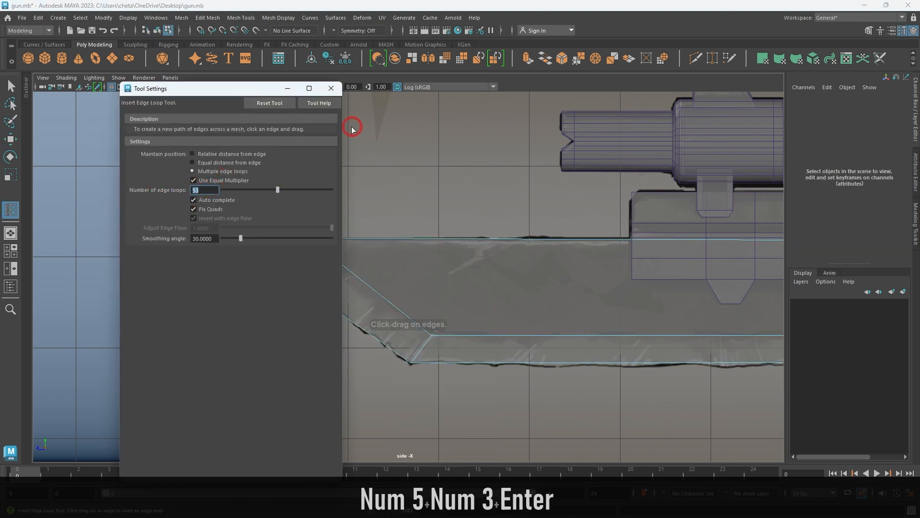
key("BackSpace")
key("BackSpace")
type("5")
key("Return")
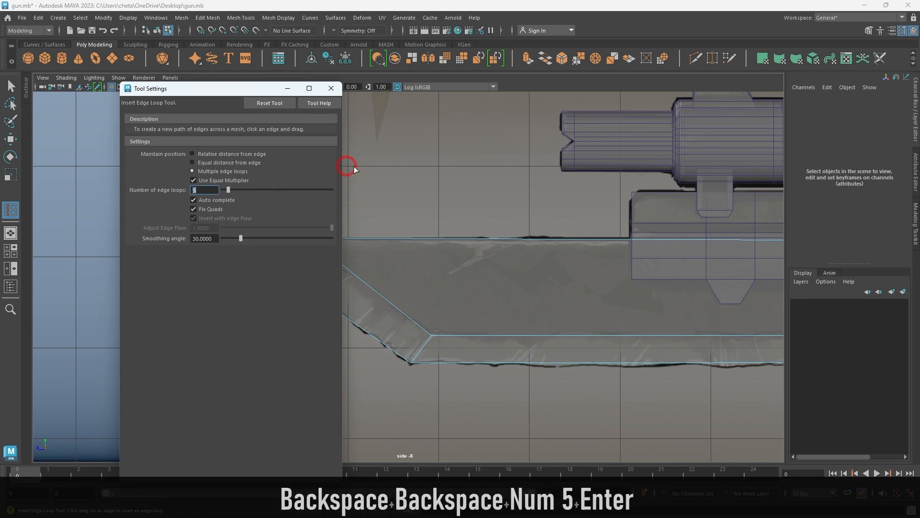
left_click(404, 315)
middle_click_drag(469, 321, 507, 309, "alt")
right_click_drag(507, 309, 512, 309, "alt")
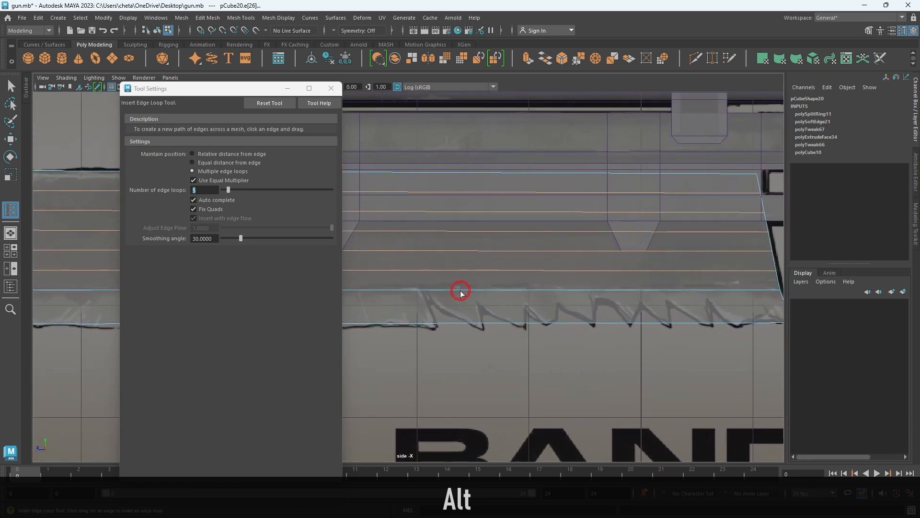
left_click(332, 91)
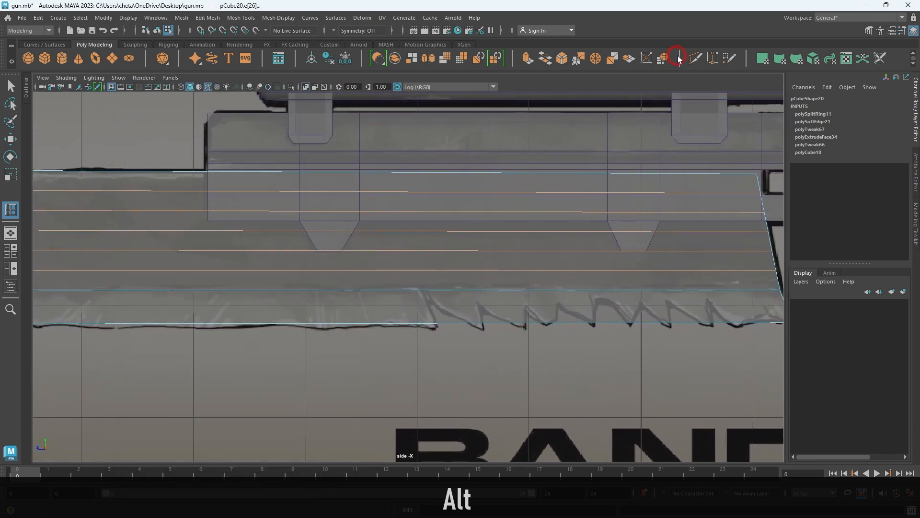
Cut eight slanted edge lines across the blade body and cutting edge at the reference serrations with the Multi-Cut tool
left_click(679, 59)
key("ctrl")
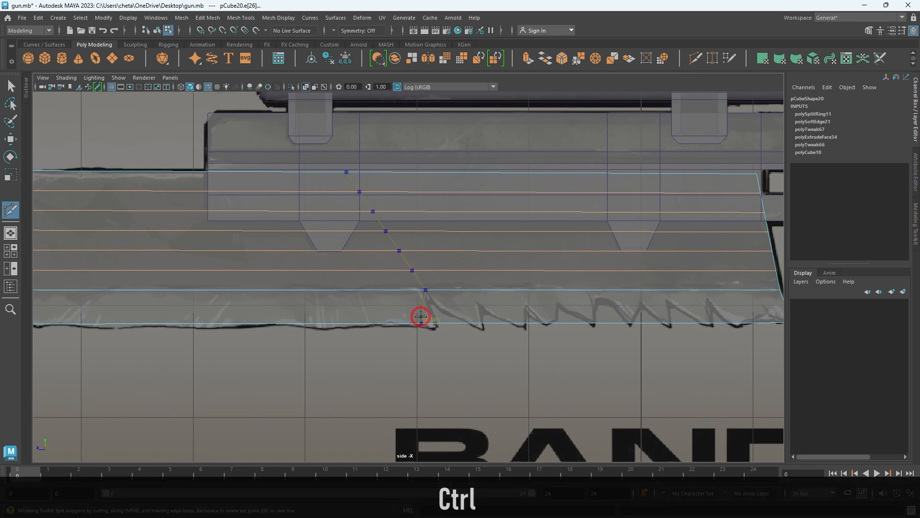
left_click(415, 316, "ctrl")
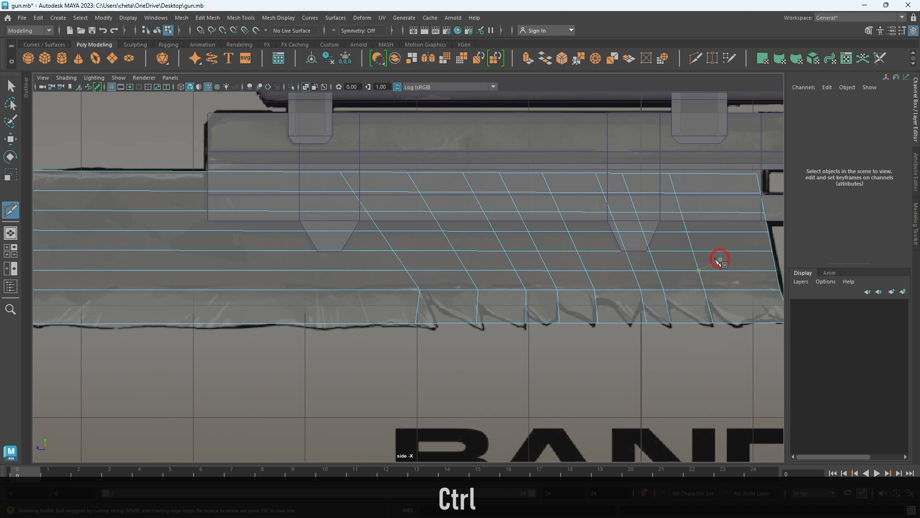
key("w")
double_click(700, 262)
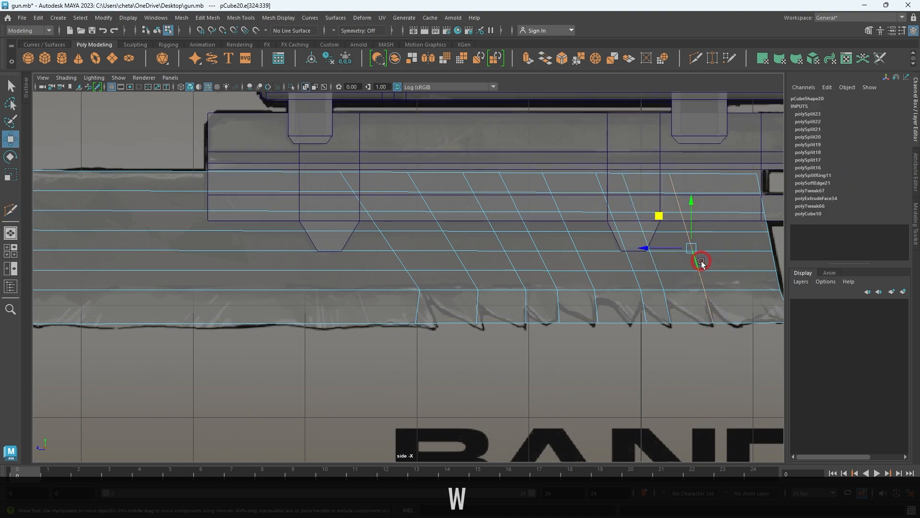
Move the lower vertices of the first slanted cut horizontally to line up with the first tooth tip in the reference
scroll(459, 283, "up", 5, "alt+shift")
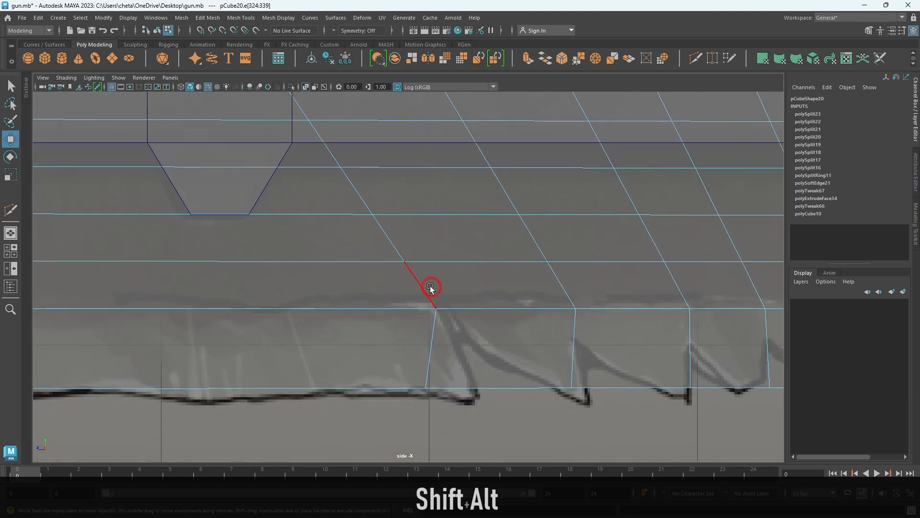
right_click_drag(405, 361, 392, 358)
left_click_drag(374, 354, 487, 422)
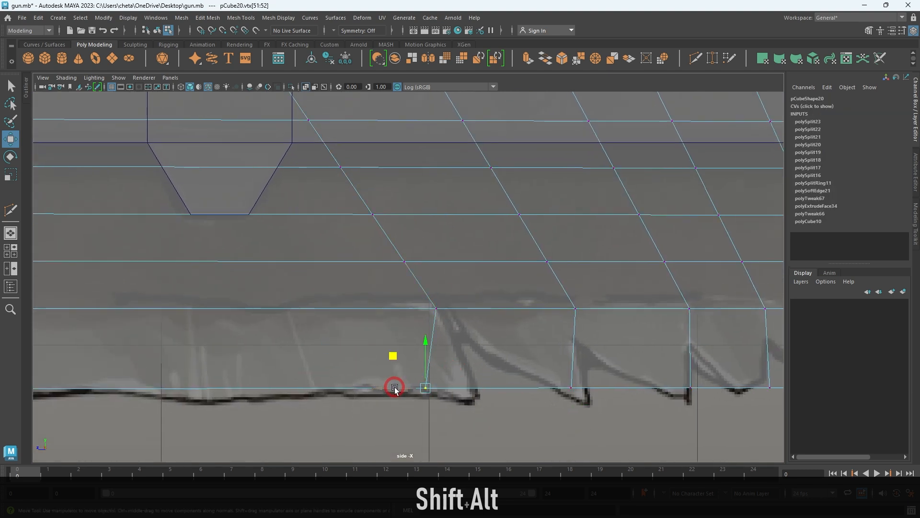
left_click_drag(396, 387, 446, 387)
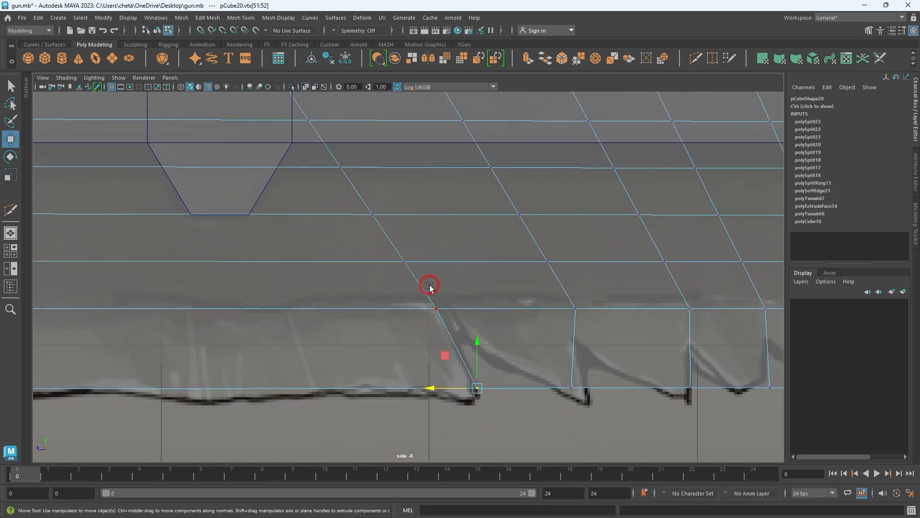
Bevel the first slanted cut's edge loop with fraction 0.112 and 2 segments
right_click_drag(430, 289, 430, 289)
double_click(450, 344)
key("ctrl+b")
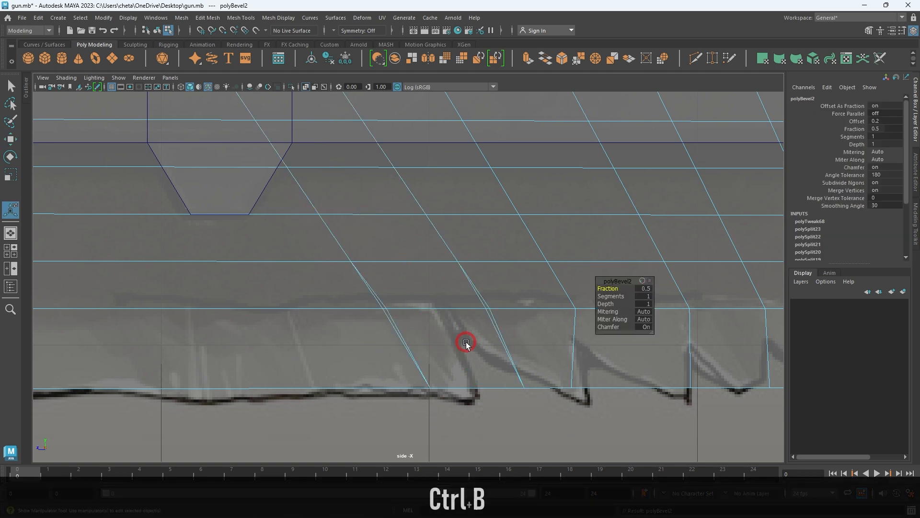
left_click_drag(612, 289, 421, 307)
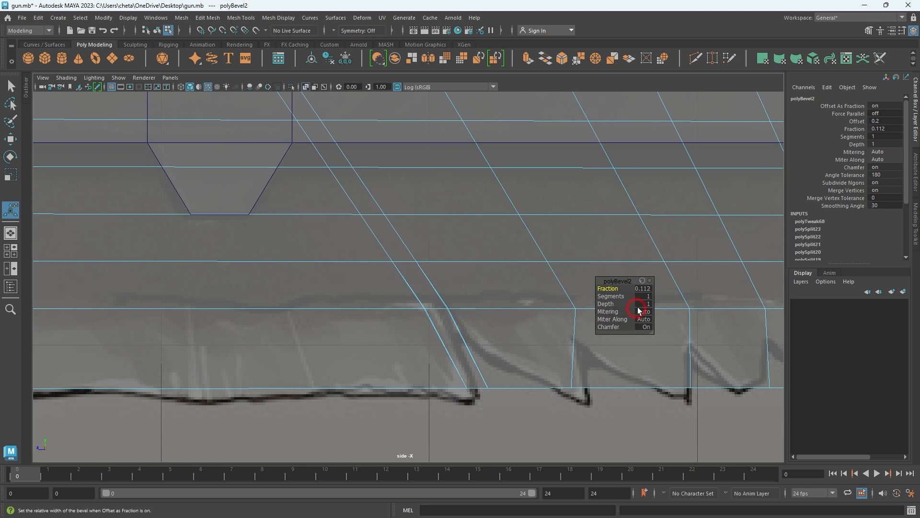
type("2")
key("Return")
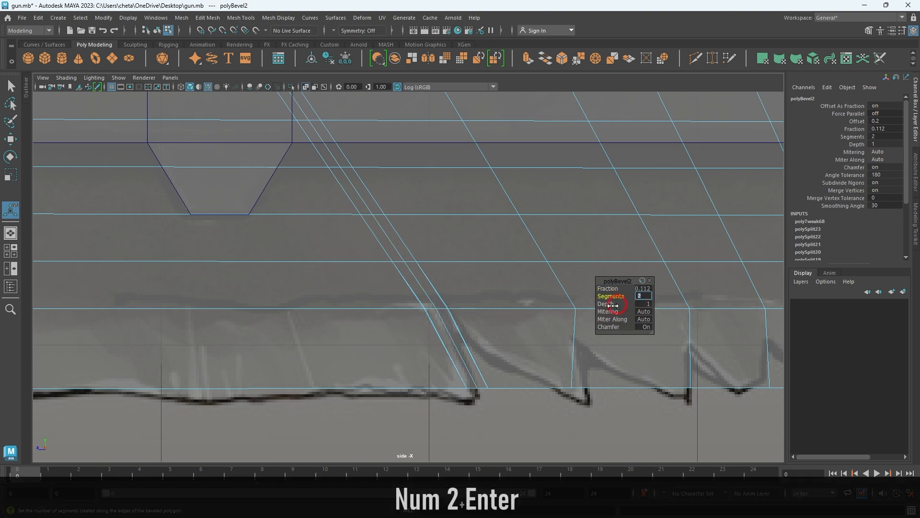
key("q")
Shift the first bevel's vertices along the top of the cutting edge to match where the first notch starts in the reference
right_click_drag(453, 332, 521, 372, "alt")
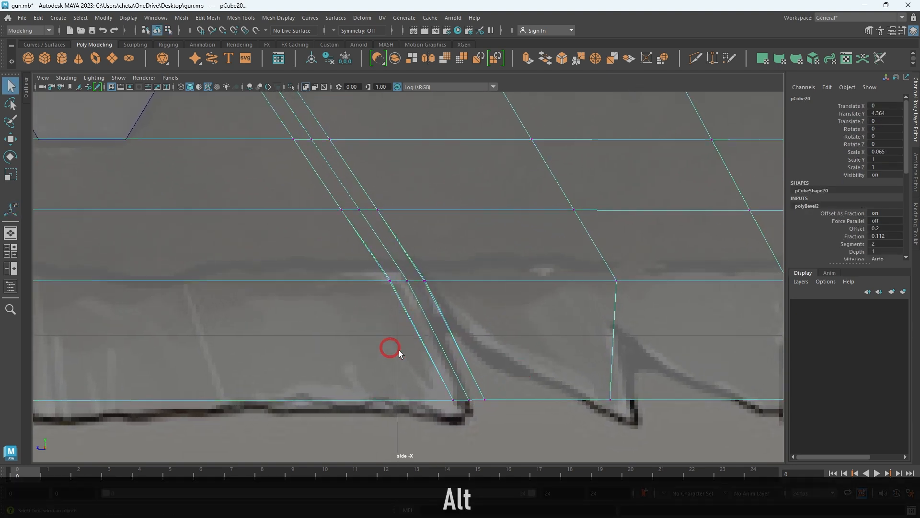
left_click(397, 350)
middle_click_drag(470, 350, 432, 310, "alt")
right_click_drag(432, 312, 468, 350, "alt")
middle_click_drag(482, 354, 459, 350, "alt")
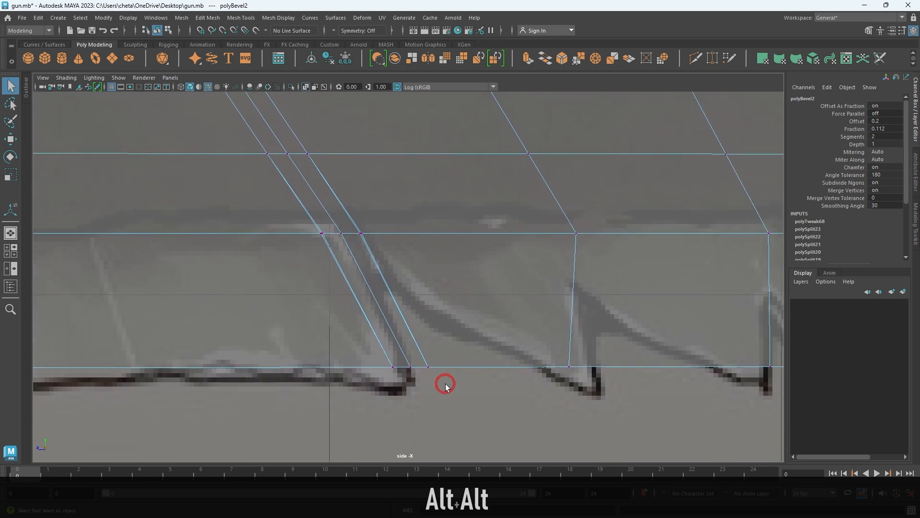
left_click_drag(267, 212, 367, 245)
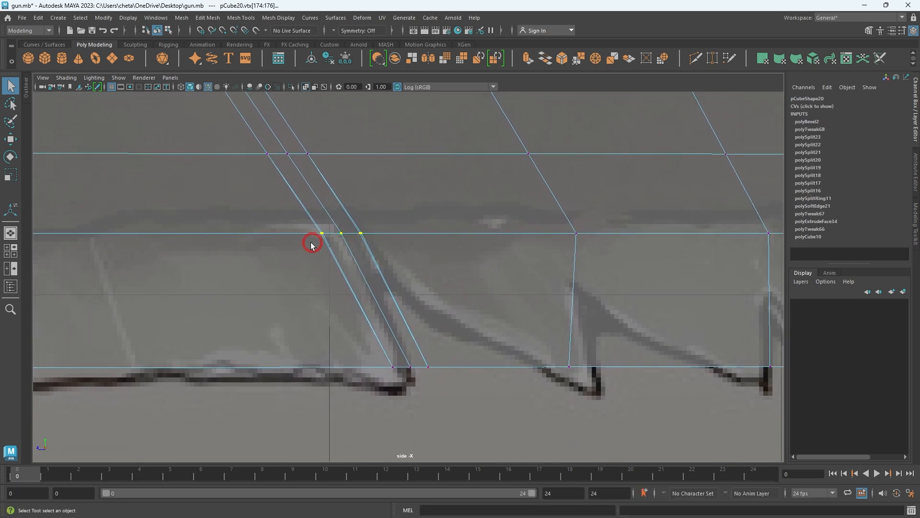
key("w")
mouse_move(302, 232)
left_mouse_down()
mouse_move(318, 233)
mouse_move(308, 232)
left_mouse_up()
middle_click_drag(309, 218, 310, 193, "alt")
right_click_drag(310, 194, 349, 249, "alt")
middle_click_drag(304, 190, 335, 241, "alt")
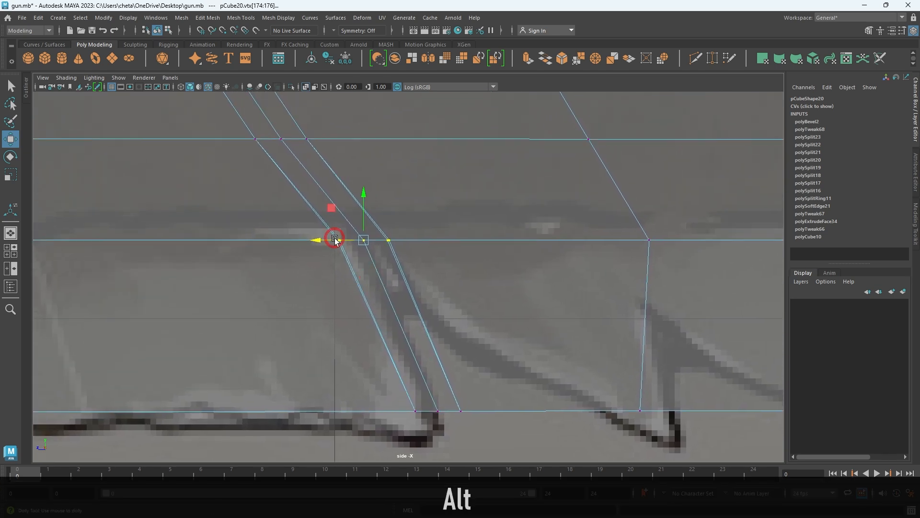
right_click_drag(335, 240, 423, 374, "alt")
left_click_drag(271, 224, 288, 225)
left_click_drag(407, 247, 334, 219)
Shape the first notch by moving the bevel's lower vertices to the tooth tip, the notch peak and the next tooth's slope
middle_click_drag(529, 458, 512, 311, "alt")
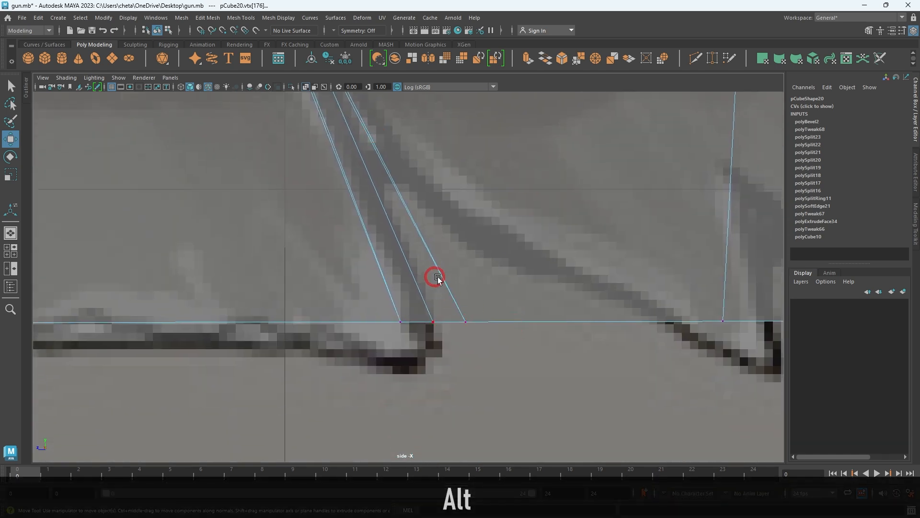
left_click_drag(467, 334, 680, 324)
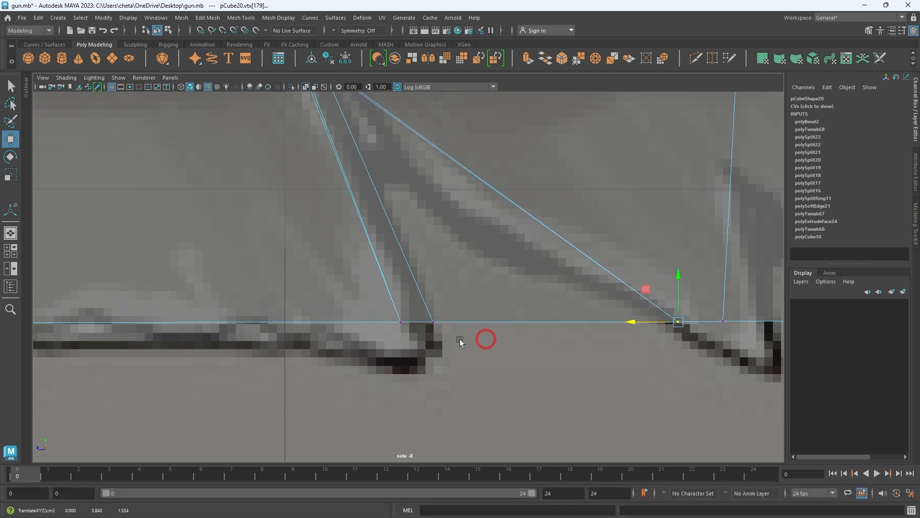
left_click(416, 326)
left_click_drag(406, 288, 322, 82)
middle_click_drag(322, 82, 516, 319, "alt")
left_click_drag(512, 388, 512, 389)
left_click_drag(427, 323, 449, 346)
Return to object mode and examine the first blade notch from several angles in the perspective view
scroll(568, 360, "down", 5)
middle_click_drag(550, 353, 507, 384, "alt")
right_click_drag(497, 333, 592, 210)
key("space")
key("space")
left_click_drag(567, 216, 511, 252, "alt")
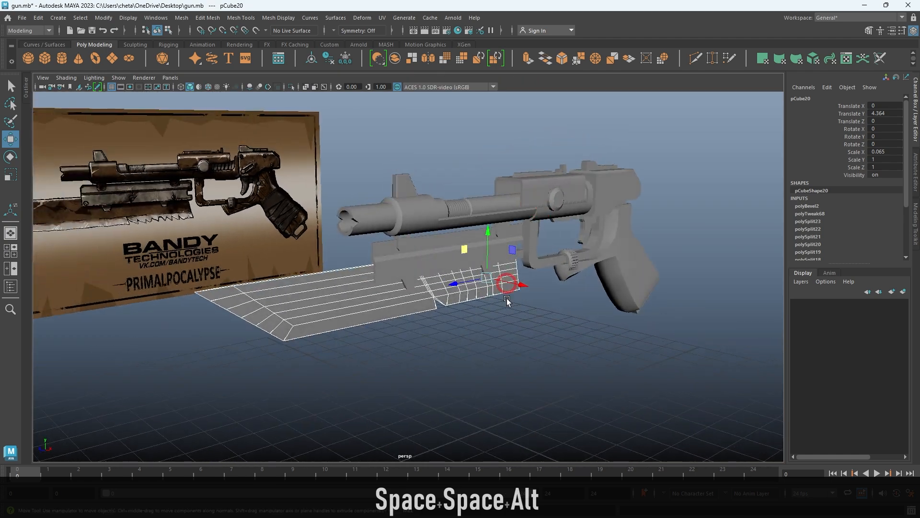
key("alt+d")
scroll(438, 304, "up", 5)
left_click_drag(449, 346, 457, 293, "alt")
middle_click_drag(458, 293, 489, 335, "alt")
left_click_drag(489, 336, 472, 278, "alt")
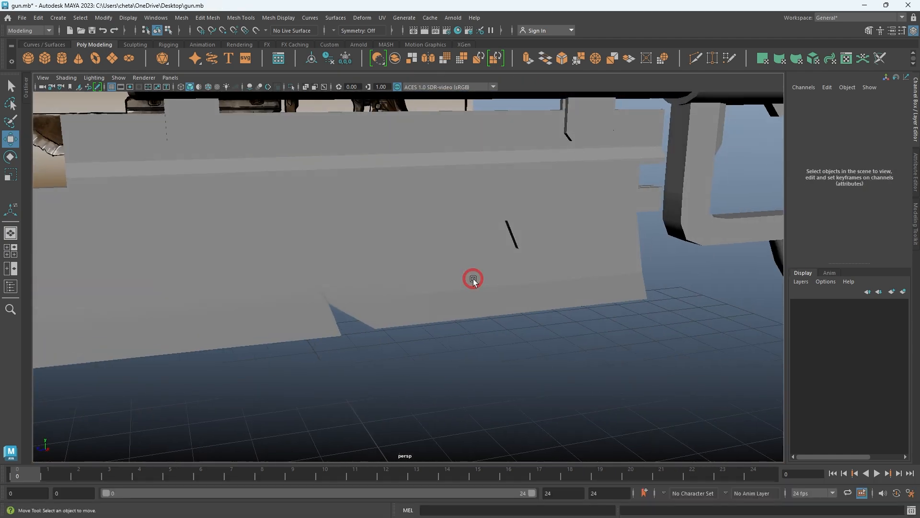
In the side view, move the second cut's lower vertices horizontally toward the following tooth so the cut runs in a slanted line
key("space")
key("space")
middle_click_drag(550, 372, 503, 362, "alt")
scroll(487, 302, "up", 1)
middle_click_drag(487, 302, 490, 321, "alt")
scroll(461, 287, "up", 1)
scroll(461, 287, "up", 3)
right_click_drag(458, 307, 455, 278)
double_click(431, 350)
scroll(438, 356, "up", 2)
middle_click_drag(462, 361, 444, 341, "alt")
left_click_drag(266, 136, 265, 133)
middle_click_drag(430, 358, 389, 314, "alt")
scroll(388, 314, "up", 2)
right_click_drag(473, 377, 446, 378)
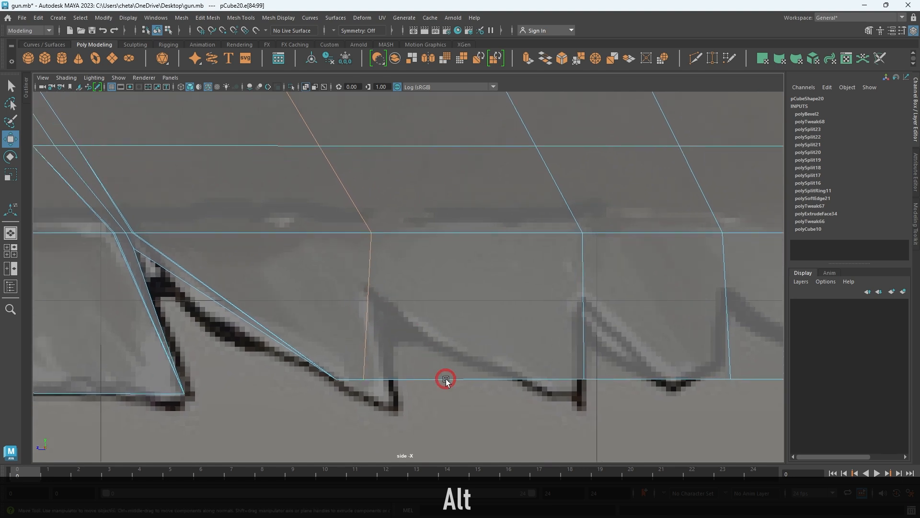
left_click_drag(322, 329, 379, 381)
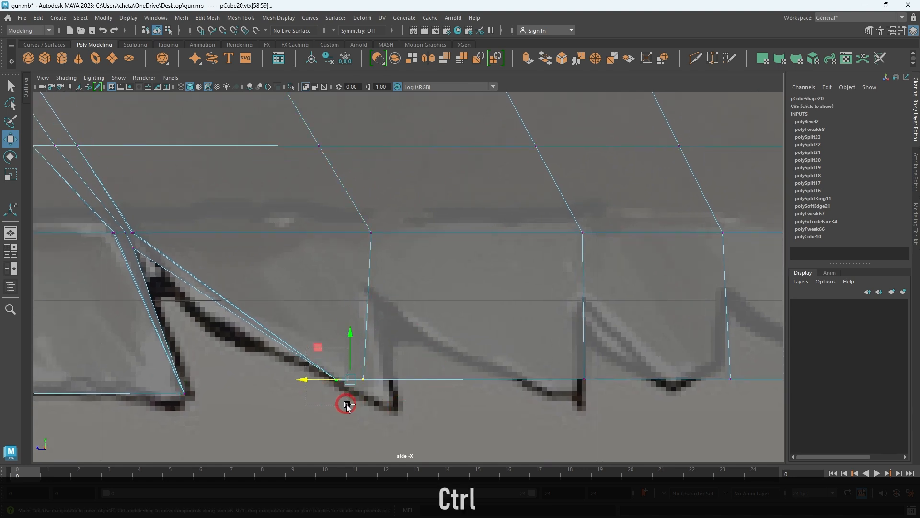
left_click_drag(336, 381, 415, 381)
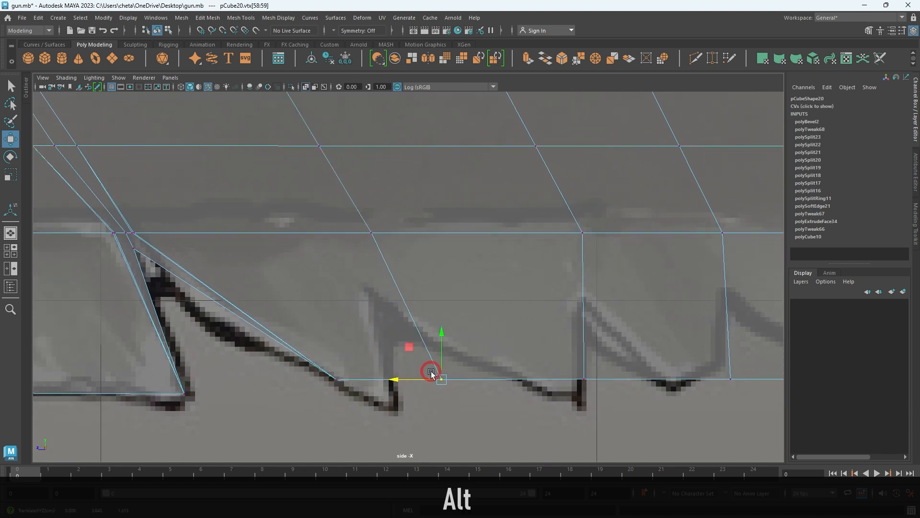
middle_click_drag(431, 372, 431, 381, "alt")
Bevel the second slanted cut's edge loop with 2 segments and fraction 0.115
right_click_drag(433, 313, 433, 254)
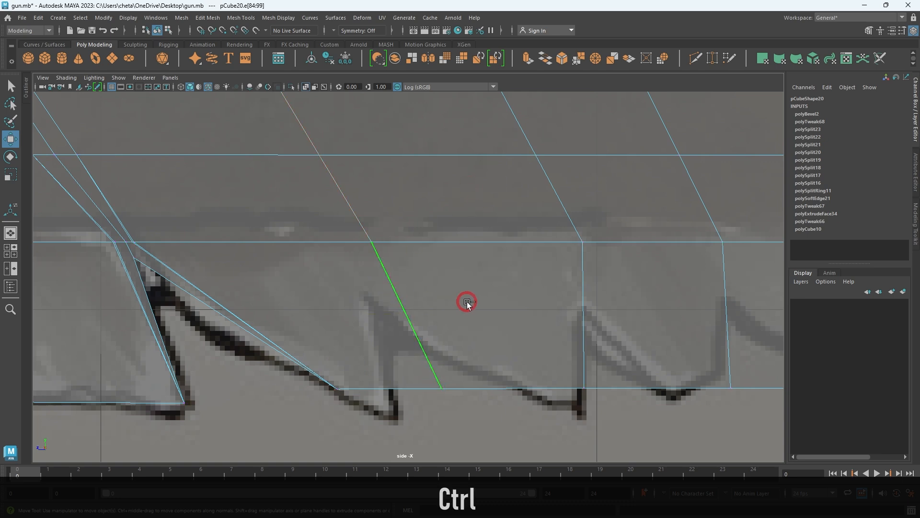
key("ctrl+b")
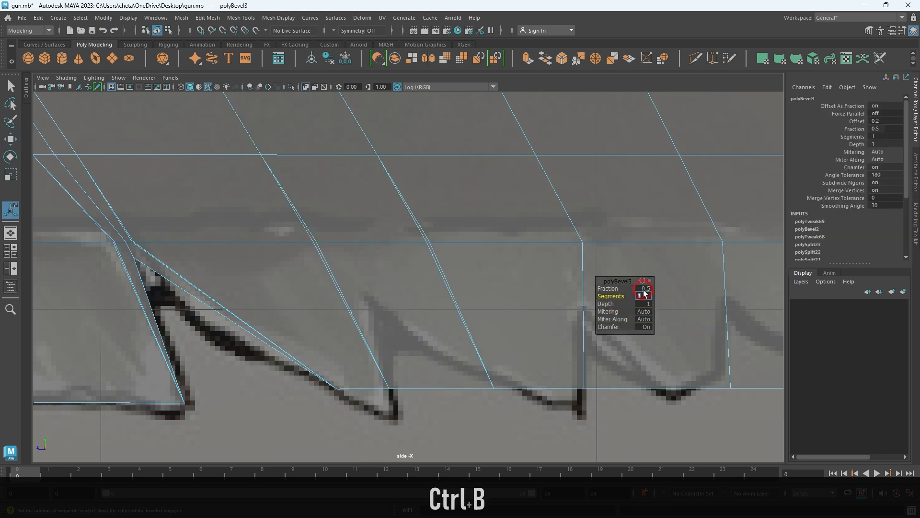
type("2")
key("Return")
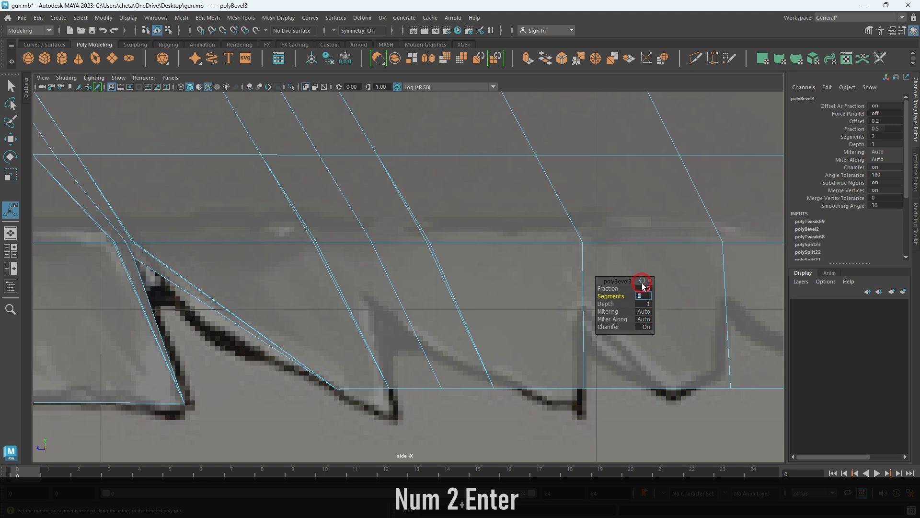
left_click_drag(617, 289, 432, 302)
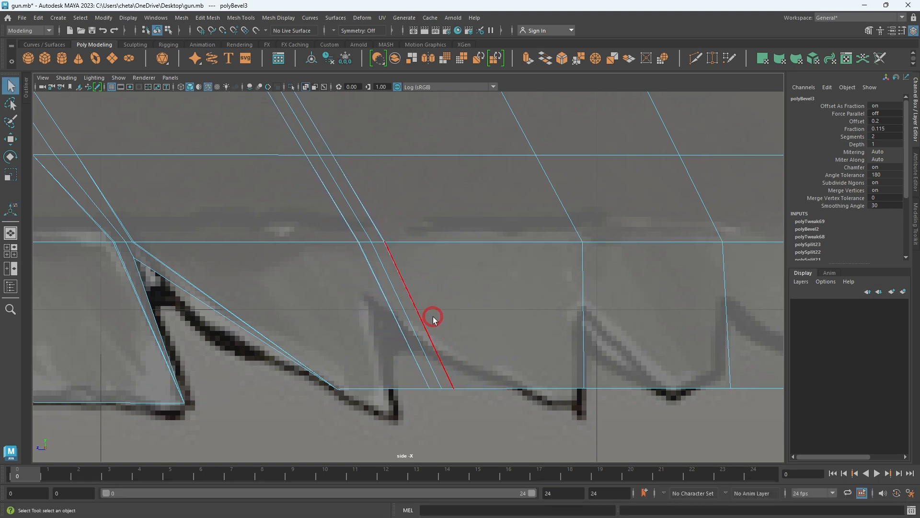
Select the second bevel's three edge loops and slide them horizontally closer to the second tooth in the reference
left_click(433, 319)
left_click(405, 310, "shift")
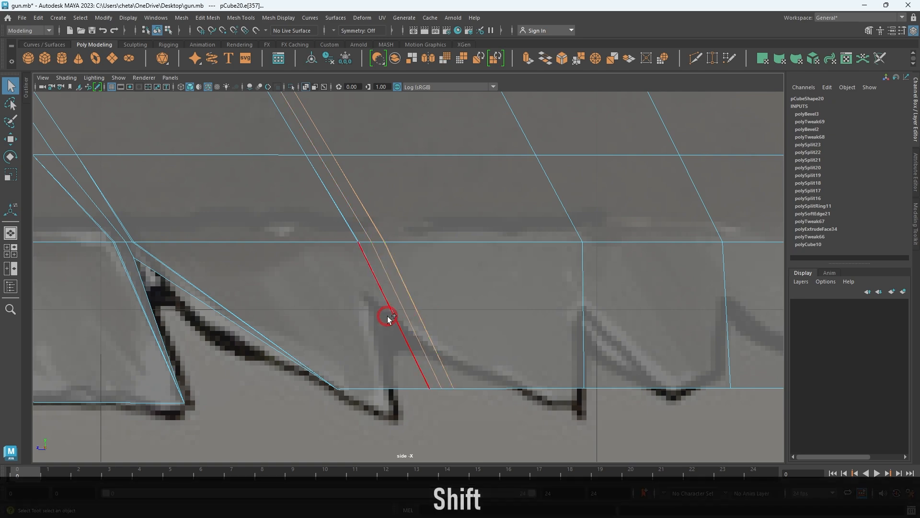
double_click(387, 315, "shift")
scroll(402, 303, "up", 1)
middle_click_drag(408, 305, 450, 336, "alt")
key("w")
middle_click_drag(468, 297, 573, 461, "alt")
left_click_drag(350, 253, 324, 254)
middle_click_drag(387, 283, 324, 129, "alt")
right_click_drag(396, 256, 487, 328, "alt")
middle_click_drag(487, 329, 414, 186, "alt")
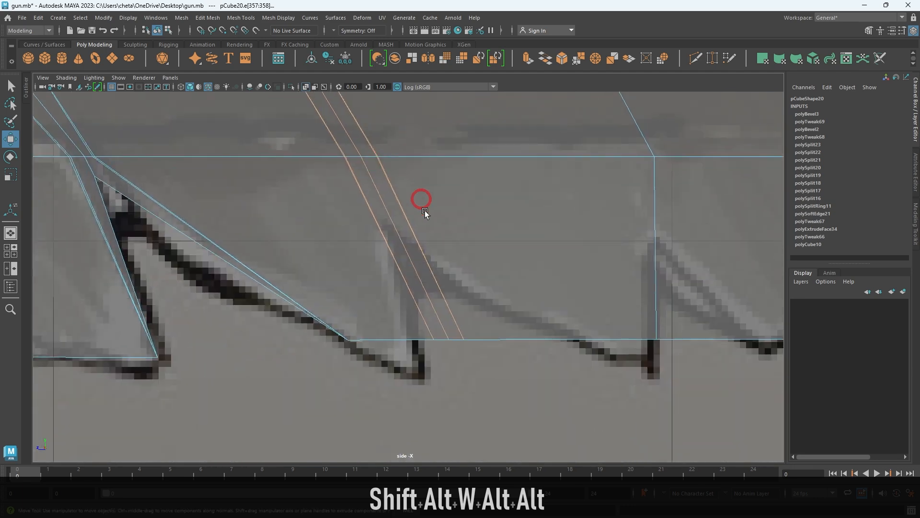
right_click_drag(445, 248, 526, 311, "alt")
middle_click_drag(526, 311, 519, 266, "alt")
Shape the second notch by moving the bevel's three lower vertices onto the tooth tip, notch peak and following tooth's slope
right_click_drag(390, 282, 354, 286)
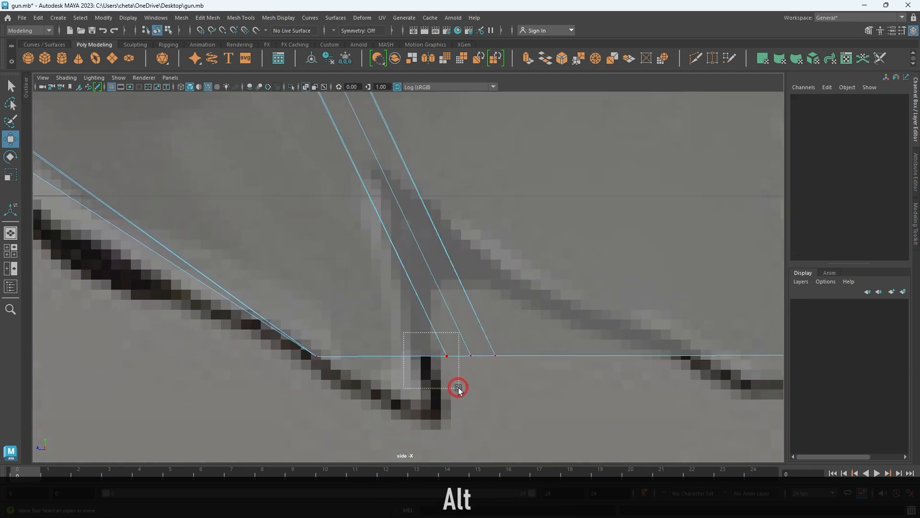
left_click_drag(459, 387, 457, 387)
left_click_drag(417, 325, 411, 386)
left_click_drag(486, 369, 455, 337)
middle_click_drag(435, 329, 388, 214)
left_click_drag(539, 412, 471, 335)
middle_click_drag(470, 335, 709, 441)
Move the third cut's lower vertices horizontally away from the second notch, past the third tooth tip
right_click_drag(709, 441, 670, 398, "alt")
right_click_drag(529, 311, 502, 368, "alt")
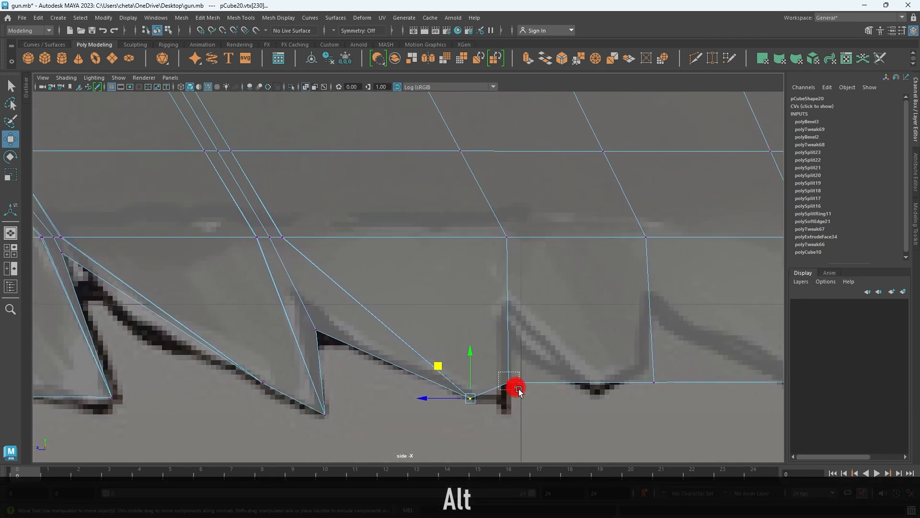
left_click_drag(489, 383, 515, 383)
middle_click_drag(530, 361, 527, 395, "alt")
Bevel the third slanted cut's edge loop with fraction 0.108 and 2 segments
right_click_drag(527, 394, 522, 308)
key("ctrl+b")
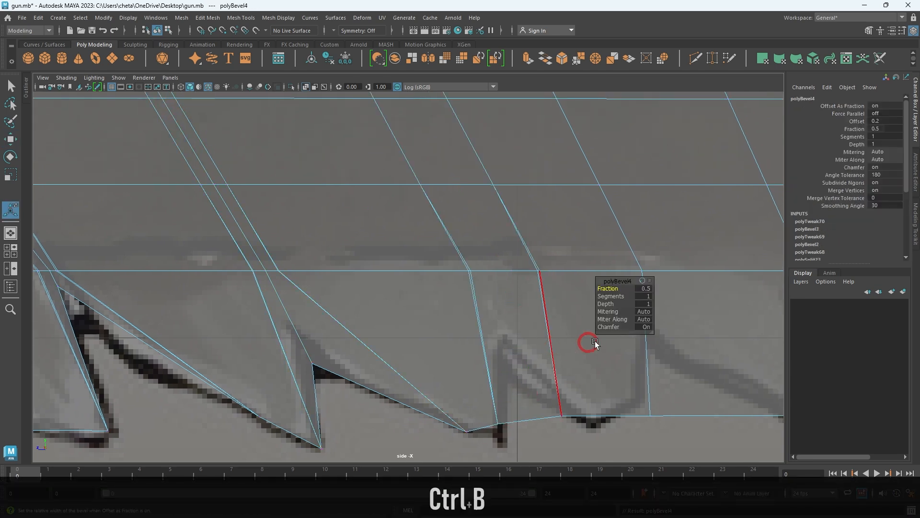
left_click_drag(618, 293, 427, 290)
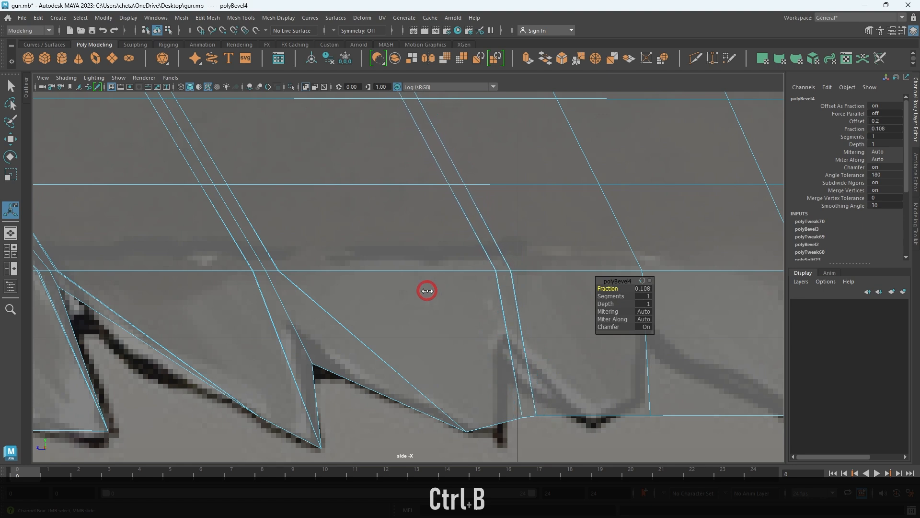
type("2")
key("Return")
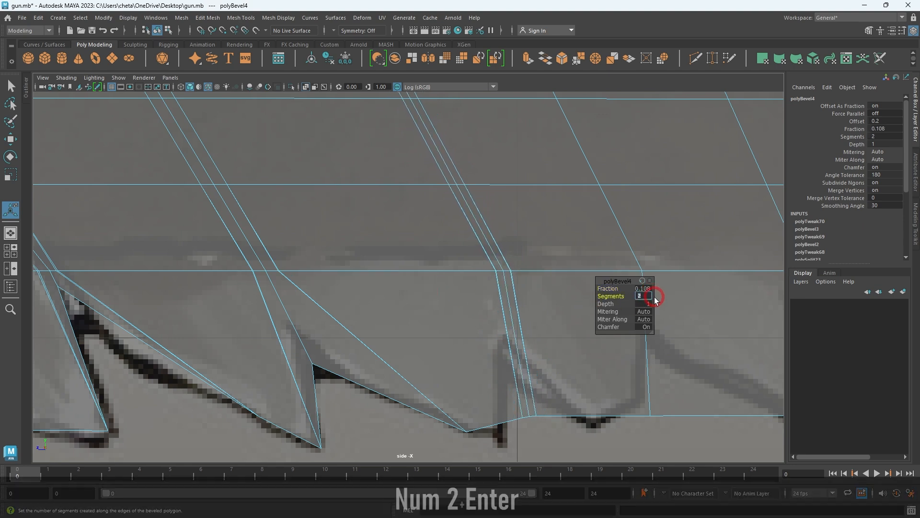
Move the third bevel's lower vertex nearest the second notch down onto the third tooth tip in the reference
right_click_drag(495, 430, 513, 459, "alt")
middle_click_drag(513, 459, 428, 415, "alt")
right_click_drag(428, 415, 463, 357, "alt")
right_click_drag(414, 294, 368, 290)
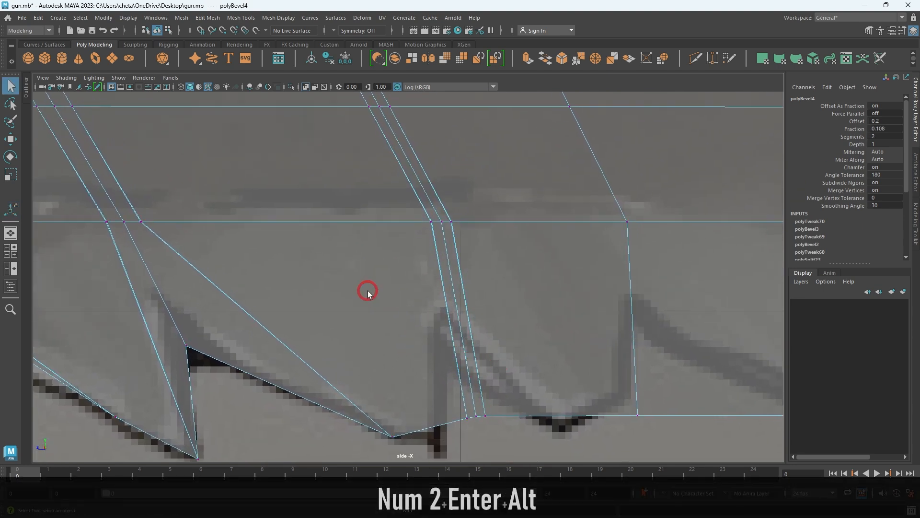
middle_click_drag(457, 317, 470, 307, "alt")
right_click_drag(470, 306, 476, 326, "alt")
middle_click_drag(475, 326, 446, 261, "alt")
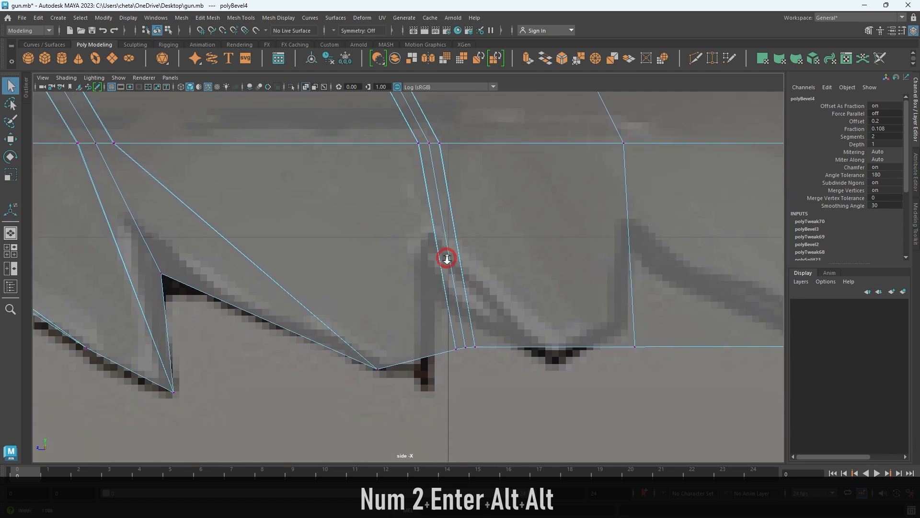
right_click_drag(446, 260, 490, 348, "alt")
left_click_drag(469, 382, 470, 382)
key("w")
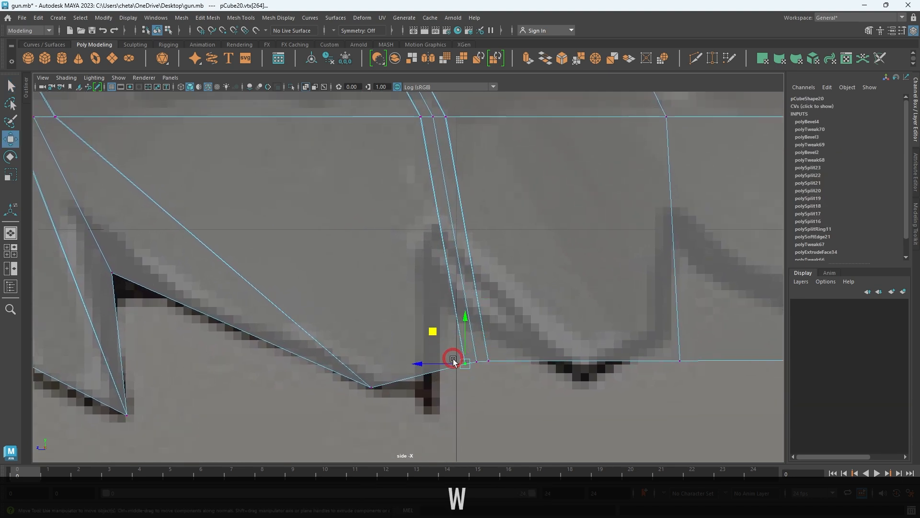
middle_click_drag(436, 335, 400, 373)
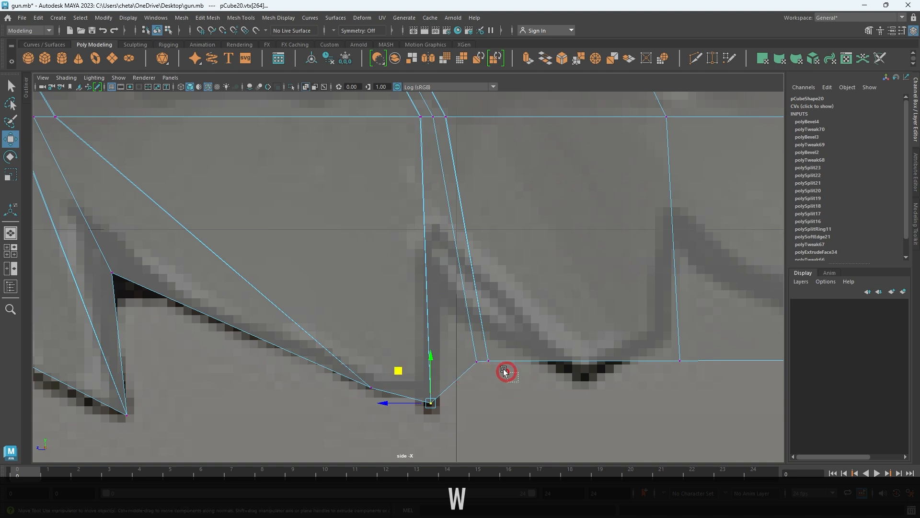
Move the third bevel's other two lower vertices onto the following tooth tip and up to the third notch's peak
left_click_drag(517, 382, 480, 348)
middle_click_drag(453, 336, 555, 349)
left_click_drag(476, 380, 457, 337)
middle_click_drag(436, 340, 411, 256)
Bevel the fourth slanted cut's edge loop with 2 segments, setting the fraction to 0.3 and then narrowing it further
middle_click_drag(508, 306, 451, 375, "alt")
right_click_drag(435, 300, 432, 259)
left_click(451, 323)
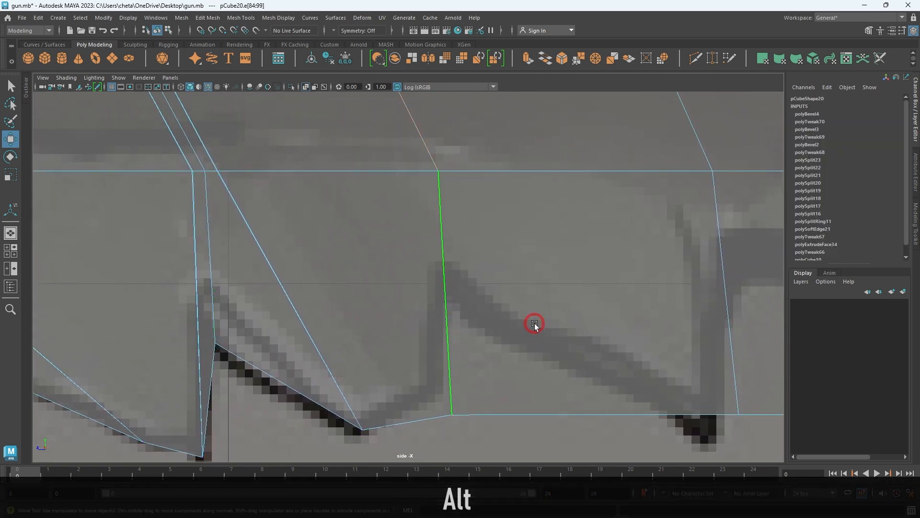
key("ctrl+b")
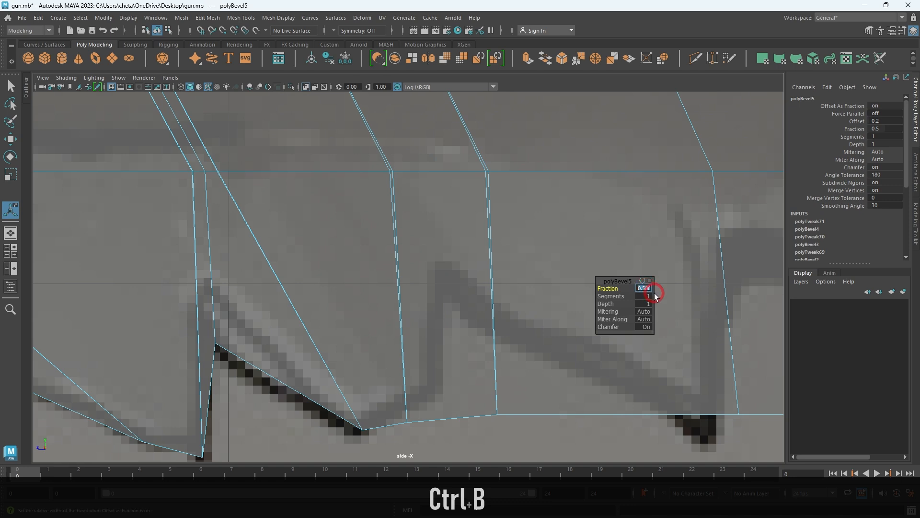
type(".3")
key("Return")
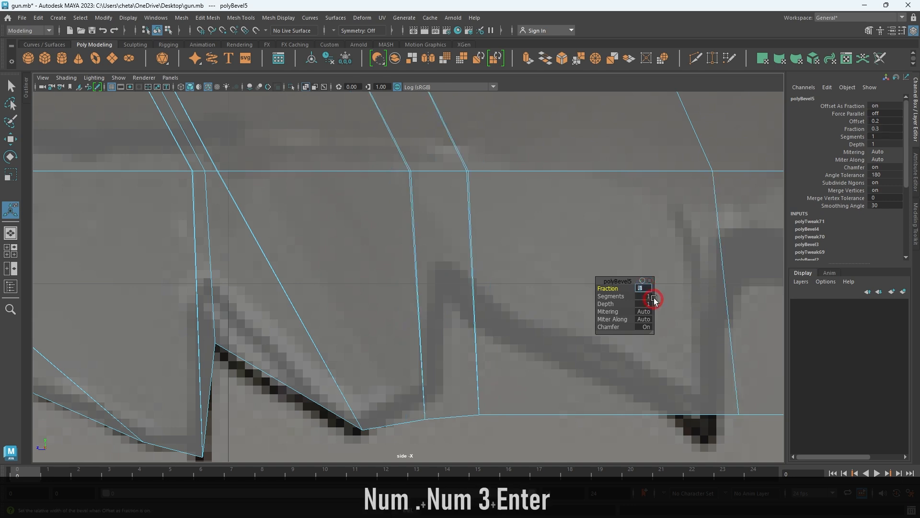
type("2")
key("Return")
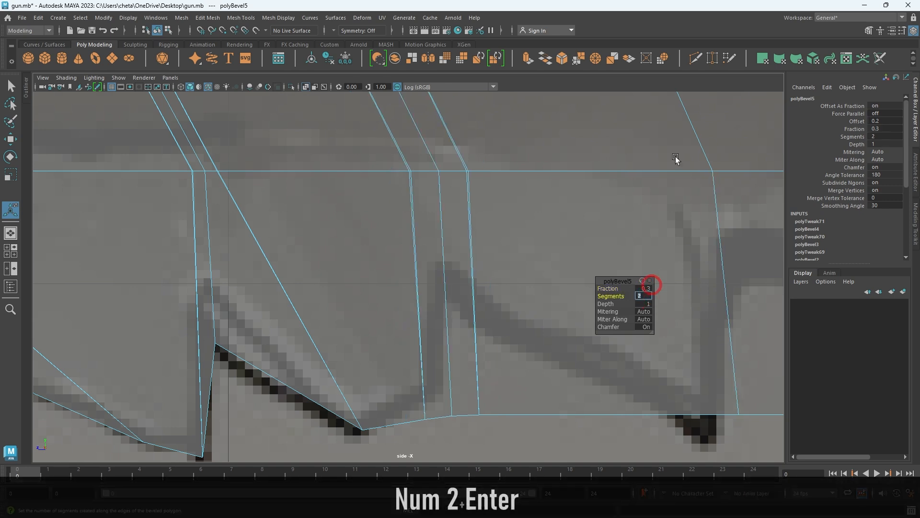
left_click_drag(615, 290, 520, 296)
Move the fourth bevel's lower vertex nearest the previous tooth up onto the corner at the notch's base in the reference
right_click_drag(506, 298, 518, 304, "alt")
middle_click_drag(518, 303, 512, 258, "alt")
key("q")
middle_click_drag(405, 337, 394, 300, "alt")
right_click_drag(394, 300, 474, 355, "alt")
left_click_drag(418, 361, 442, 389)
key("w")
left_click_drag(402, 341, 386, 314)
Move the fourth bevel's remaining lower vertices onto the following tooth tip and up to the notch peak
middle_click_drag(500, 355, 463, 333, "alt")
left_click_drag(475, 392, 443, 378)
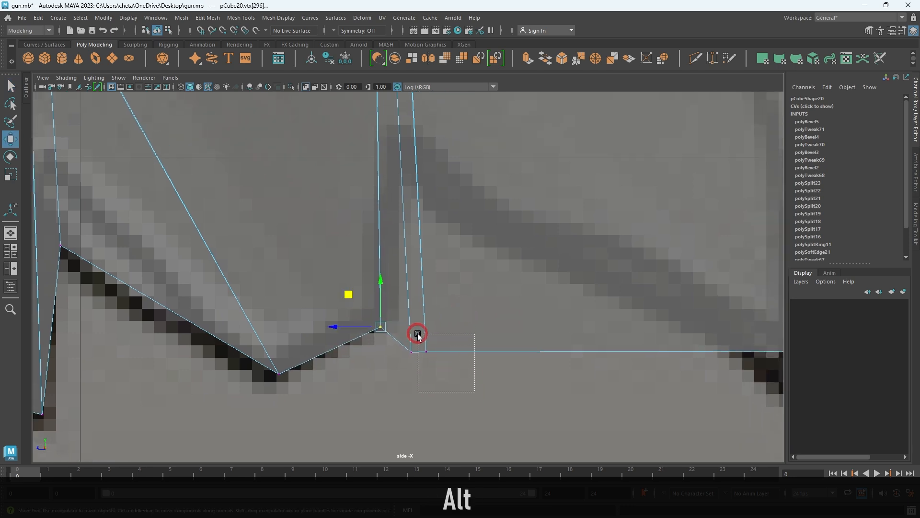
right_click_drag(394, 325, 559, 335, "alt")
middle_click_drag(559, 335, 586, 367, "alt")
right_click_drag(586, 366, 373, 317, "alt")
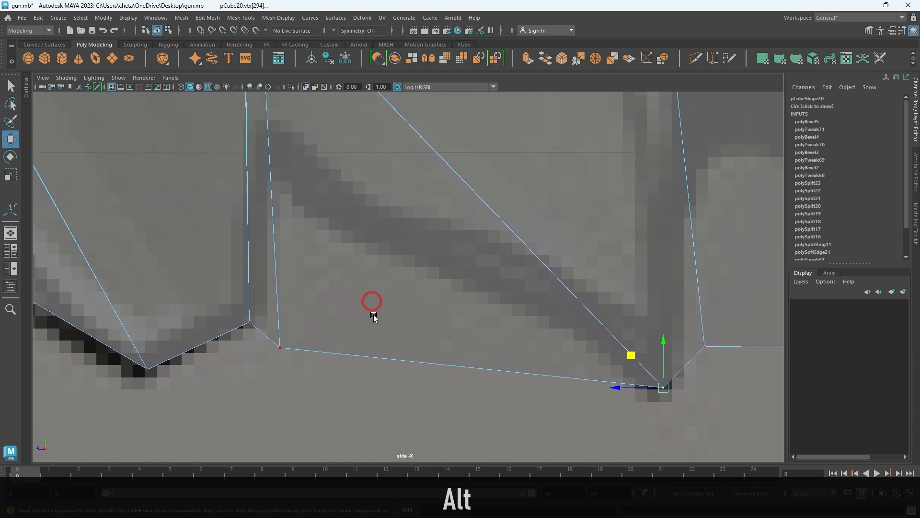
left_click_drag(295, 329, 250, 149)
Bevel the fifth slanted cut's edge loop with fraction 0.5 and 2 segments
middle_click_drag(442, 271, 403, 356, "alt")
right_click_drag(681, 357, 519, 347, "alt")
middle_click_drag(418, 232, 380, 267, "alt")
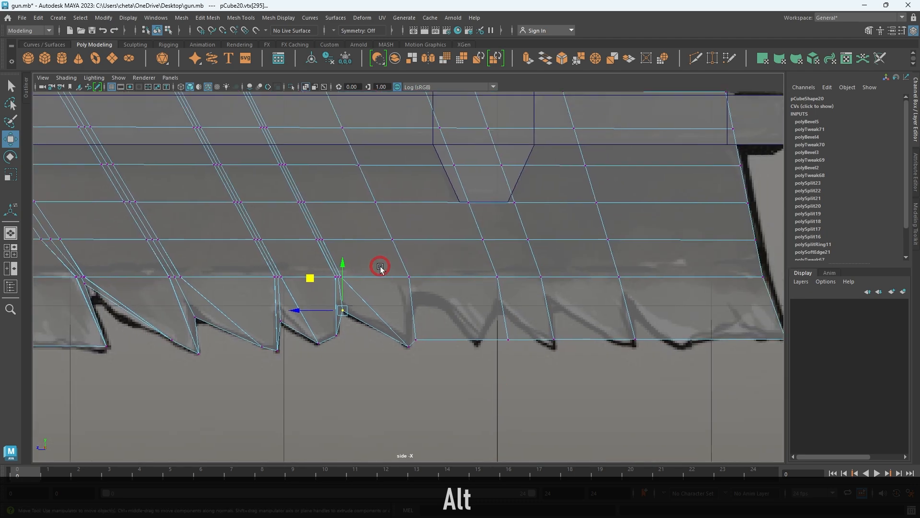
right_click_drag(380, 267, 458, 351, "alt")
middle_click_drag(444, 341, 423, 305, "alt")
right_click_drag(423, 305, 477, 377, "alt")
right_click_drag(457, 330, 485, 272)
right_click_drag(465, 239, 404, 287, "alt")
left_click(404, 288)
key("ctrl+b")
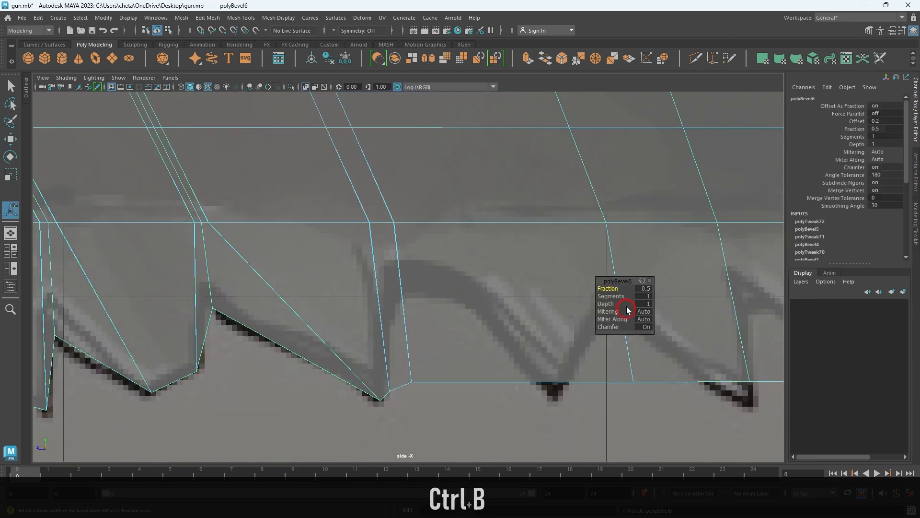
type("2")
key("Return")
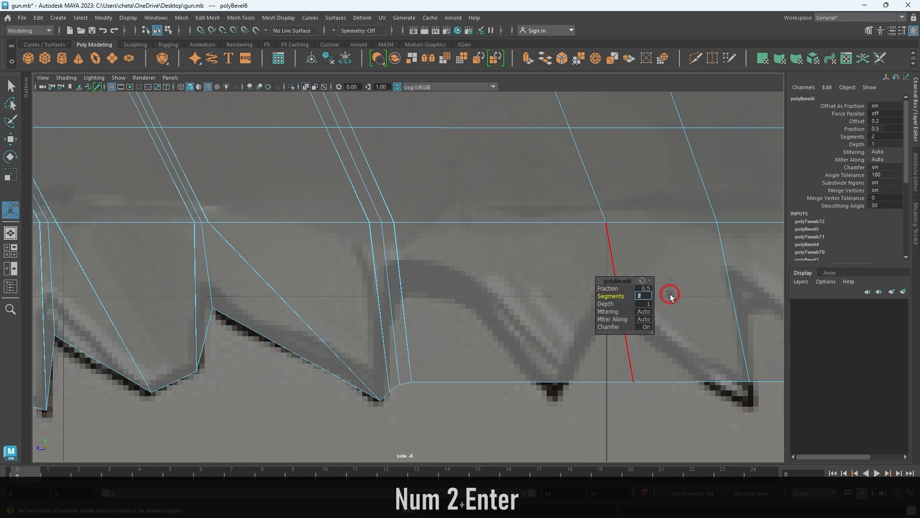
Move the fifth bevel's outer lower vertex onto the following tooth tip and its middle one up into the wide notch
scroll(449, 389, "up", 1)
right_click_drag(441, 336, 406, 318)
scroll(449, 369, "up", 1)
middle_click_drag(449, 369, 451, 298, "alt")
scroll(456, 336, "up", 1)
left_click_drag(463, 388, 437, 364)
key("w")
left_click_drag(386, 332, 620, 350)
middle_click_drag(527, 305, 554, 328, "alt")
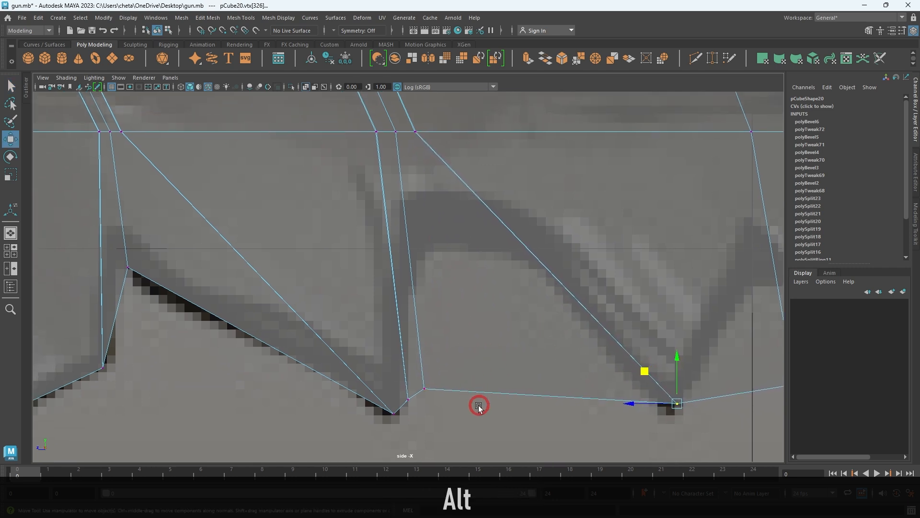
left_click_drag(413, 357, 415, 212)
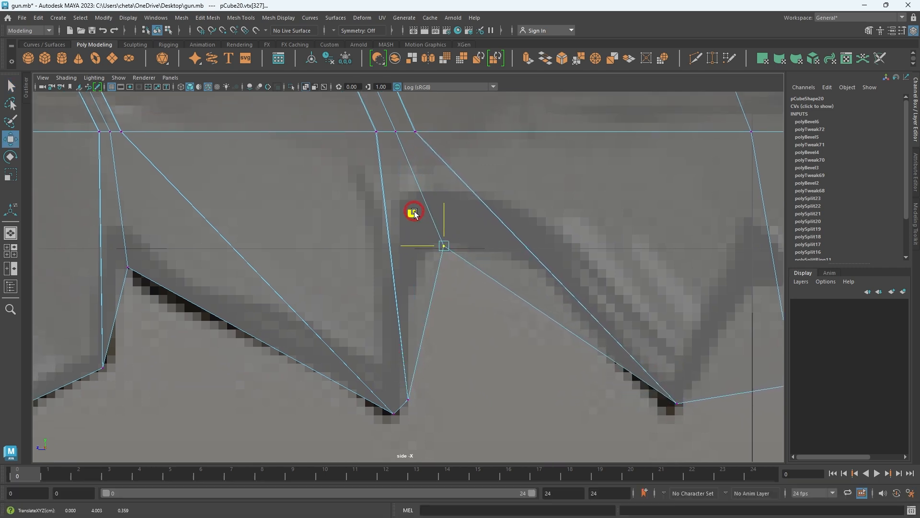
Move the sixth cut's lower vertex up onto the peak of the notch between its neighbouring teeth
middle_click_drag(545, 270, 484, 297, "alt")
middle_click_drag(546, 307, 430, 278, "alt")
right_click_drag(452, 331, 449, 241)
double_click(474, 281)
right_click_drag(590, 307, 375, 214, "alt")
middle_click_drag(375, 215, 384, 236, "alt")
right_click_drag(383, 237, 490, 348, "alt")
middle_click_drag(490, 348, 467, 320, "alt")
right_click_drag(467, 320, 552, 423, "alt")
middle_click_drag(449, 316, 450, 298, "alt")
right_click_drag(450, 298, 512, 386, "alt")
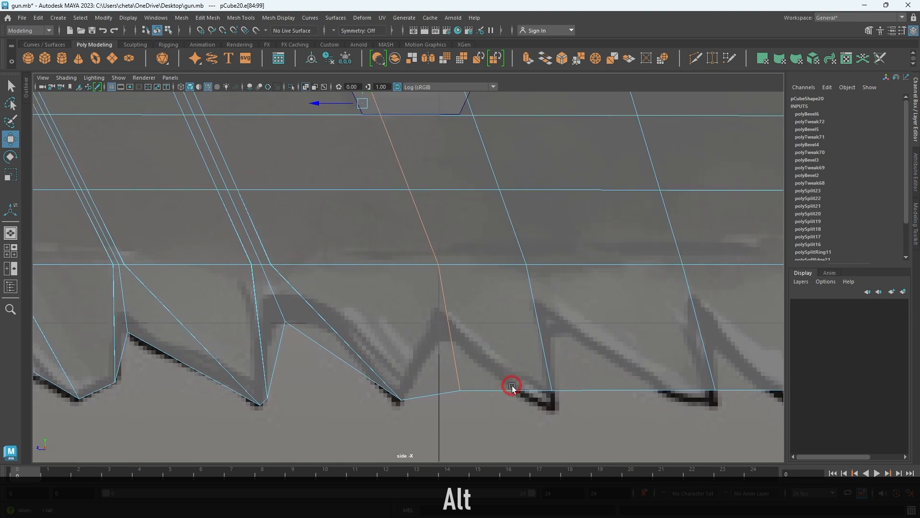
right_click_drag(410, 324, 409, 323)
left_click_drag(436, 362, 494, 413)
left_click_drag(424, 359, 404, 292)
Move the lower vertices of the seventh and eighth cuts down onto their tooth tips in the reference
middle_click_drag(580, 372, 493, 352, "alt")
right_click_drag(493, 353, 513, 365, "alt")
middle_click_drag(489, 357, 482, 359, "alt")
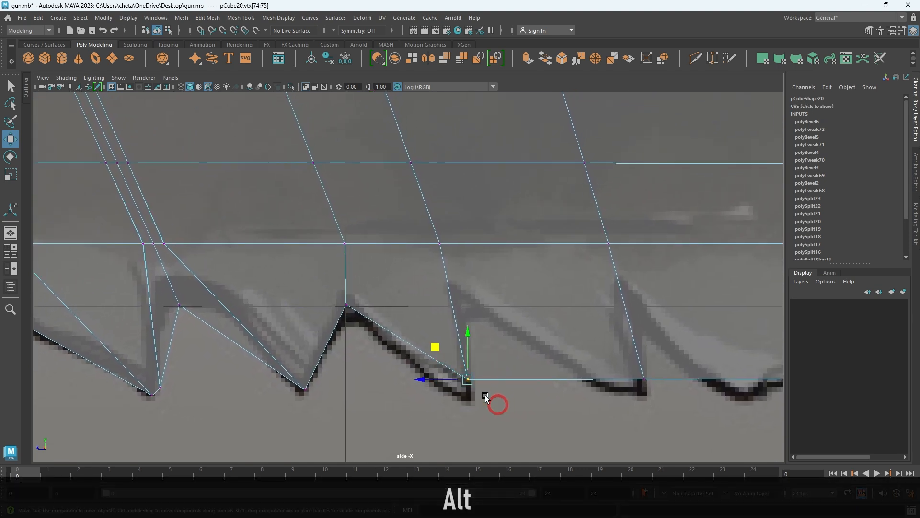
left_click_drag(438, 348, 432, 362)
middle_click_drag(593, 373, 544, 375, "alt")
mouse_move(567, 351)
left_mouse_down()
mouse_move(629, 418)
mouse_move(565, 363)
left_mouse_up()
Bevel the seventh slanted cut's edge loop with fraction 0.5 and 1 segment
middle_click_drag(570, 370, 570, 381, "alt")
right_click_drag(653, 380, 517, 317, "alt")
middle_click_drag(457, 286, 471, 311, "alt")
right_click_drag(472, 313, 479, 333, "alt")
left_click(422, 333)
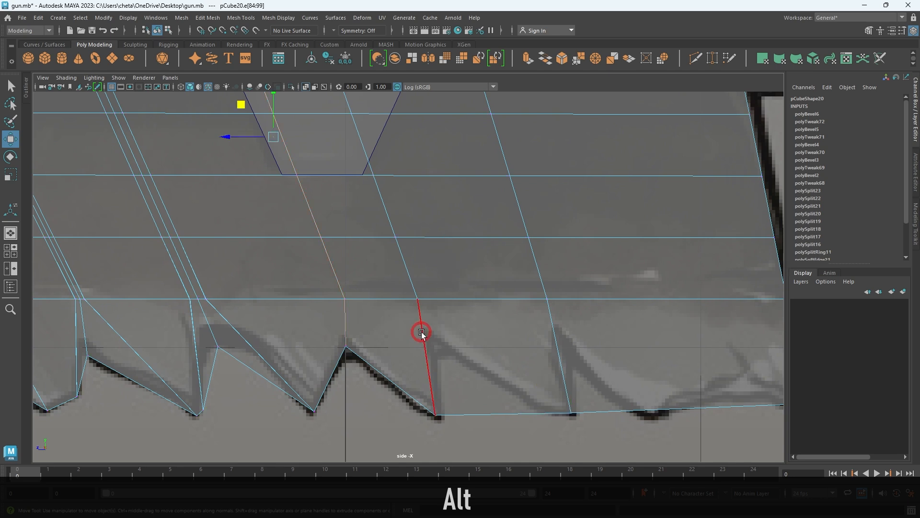
key("ctrl+b")
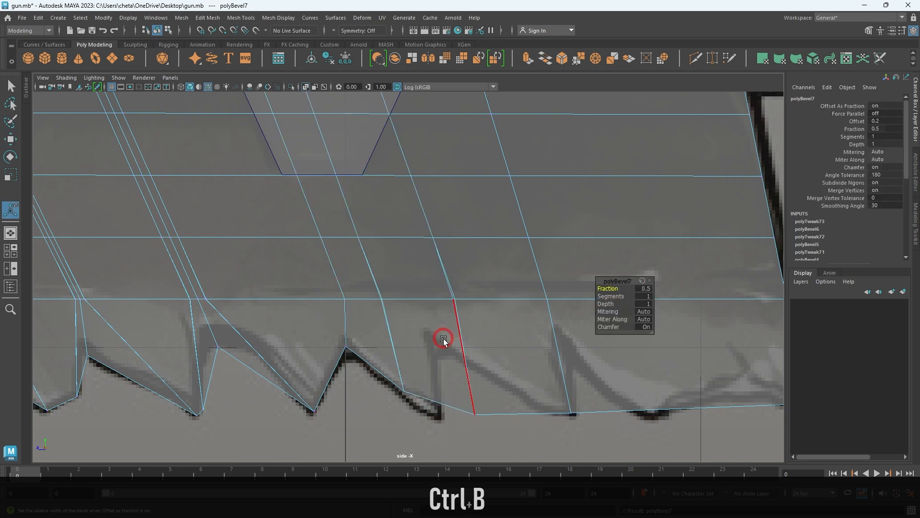
Move the seventh bevel's first edge loop horizontally toward the tooth tip and place its lower vertex on that tip
left_click(405, 353)
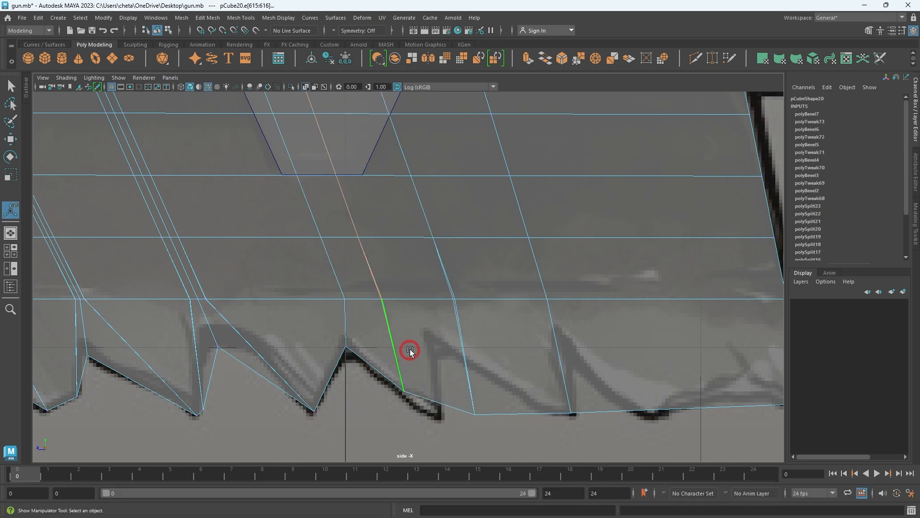
key("w")
left_click_drag(281, 159, 305, 160)
middle_click_drag(398, 294, 389, 266, "alt")
right_click_drag(388, 266, 405, 366, "alt")
left_click_drag(390, 351, 408, 389)
Move the seventh bevel's second edge loop horizontally away from the tooth tip, toward the middle of the next tooth
middle_click_drag(473, 352, 441, 312, "alt")
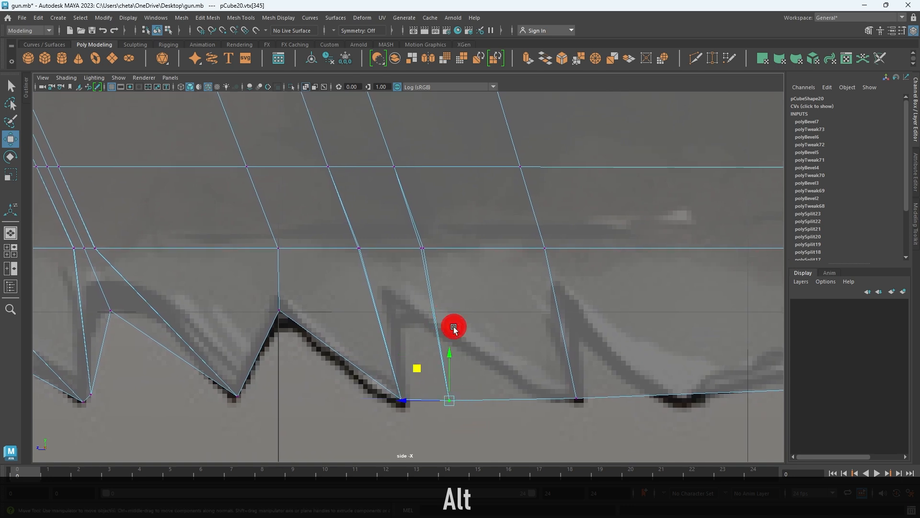
double_click(436, 332)
right_click_drag(442, 352, 444, 329)
left_click(437, 332)
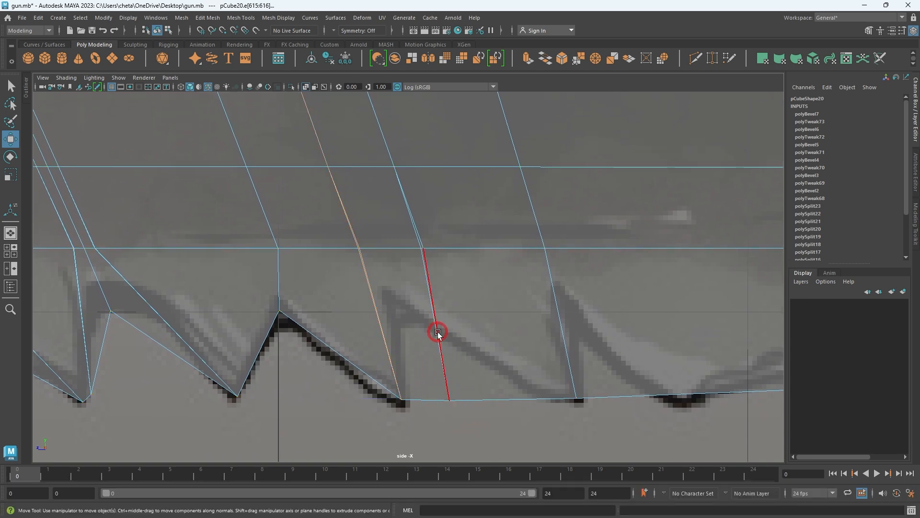
middle_click_drag(402, 234, 425, 329, "alt")
left_click_drag(312, 151, 420, 163)
middle_click_drag(430, 237, 393, 144, "alt")
middle_click_drag(419, 181, 338, 181)
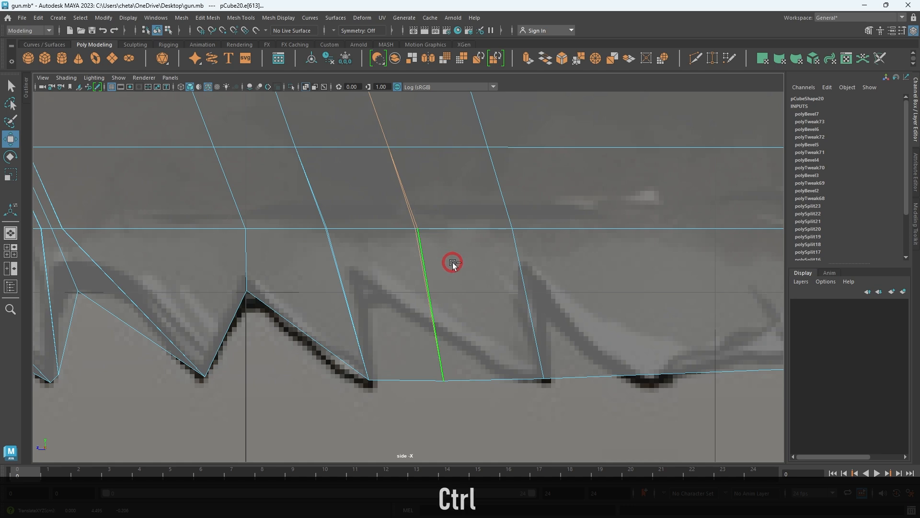
key("ctrl+b")
middle_click_drag(493, 236, 509, 351, "alt")
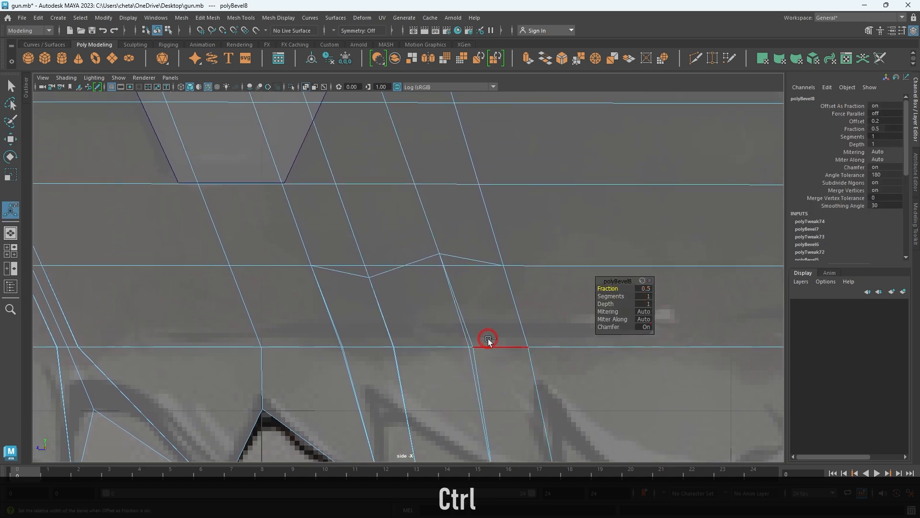
key("ctrl+z")
middle_click_drag(488, 338, 502, 305, "alt")
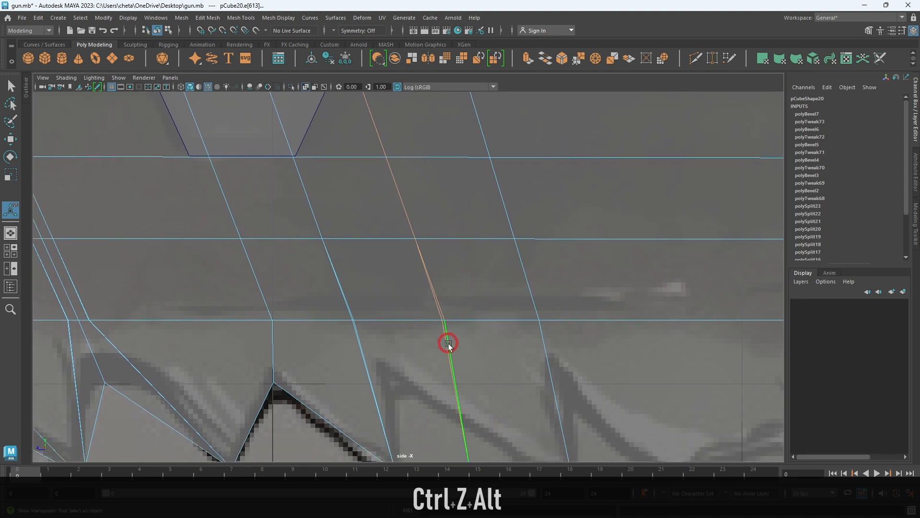
Shift the second edge loop slightly closer to the eighth cut and bevel it with fraction 0.5 and 2 segments
key("w")
left_click_drag(323, 151, 345, 166)
middle_click_drag(421, 232, 423, 202, "alt")
key("ctrl+b")
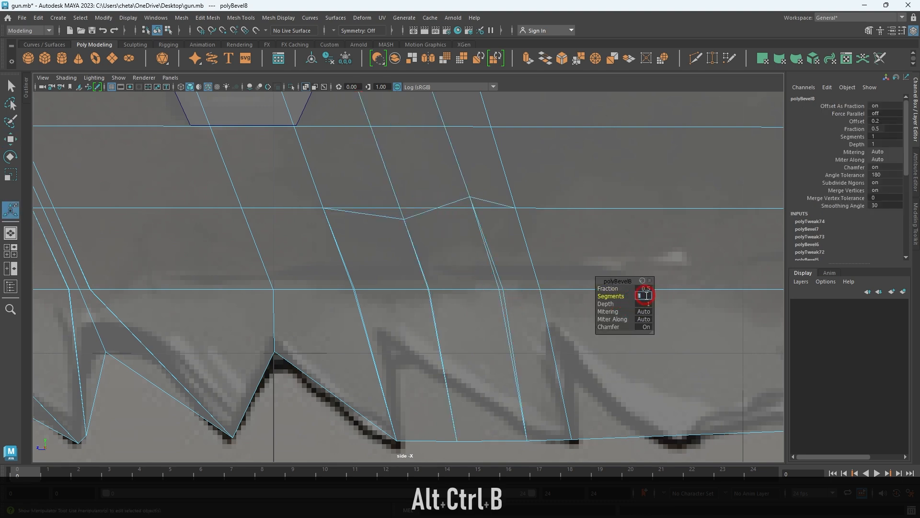
type("2")
key("Return")
Try to scale the new bevel's three edge loops horizontally closer together
key("q")
right_click_drag(531, 358, 581, 242)
scroll(575, 283, "up", 1)
middle_click_drag(568, 294, 556, 273, "alt")
right_click_drag(509, 334, 496, 255)
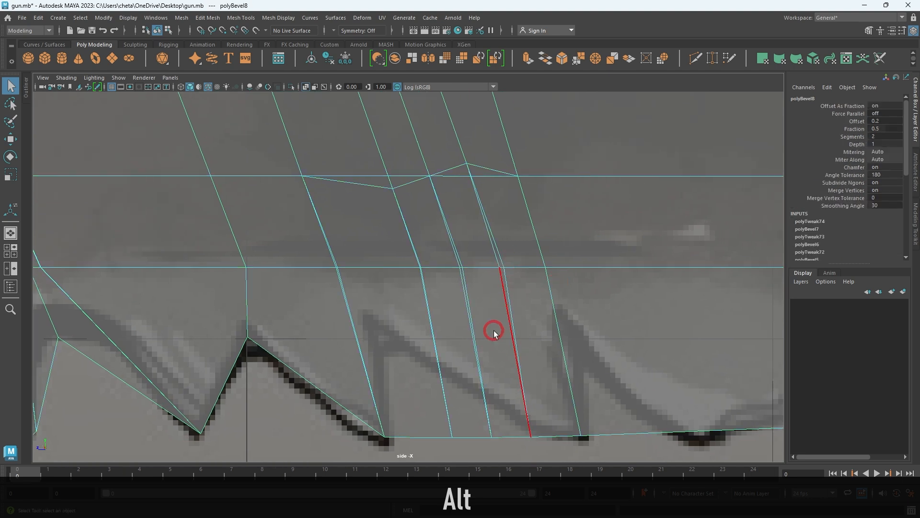
double_click(496, 326)
left_click(474, 322, "shift")
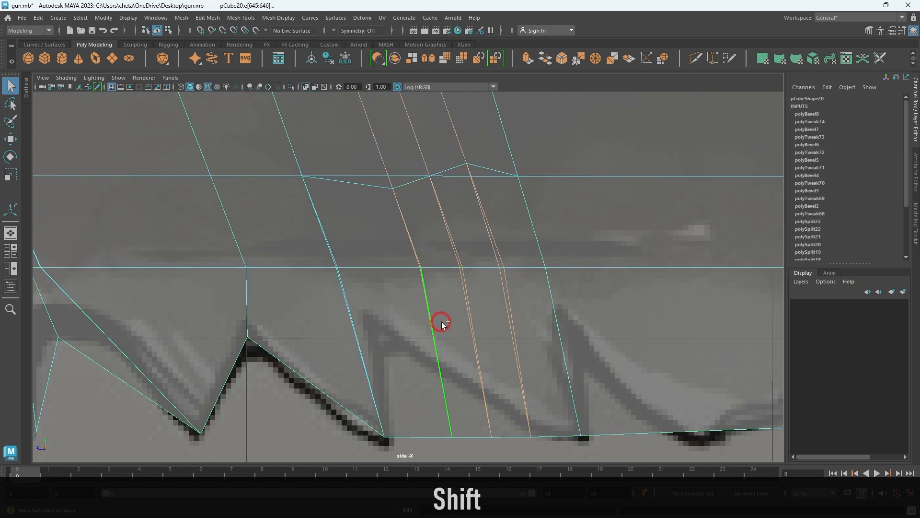
left_click(440, 324, "shift")
key("shift+r")
middle_click_drag(425, 238, 446, 308, "alt")
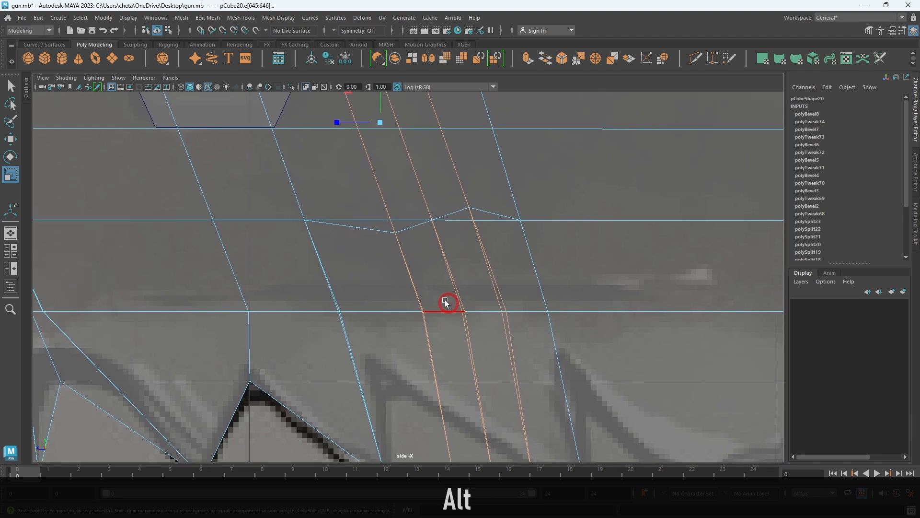
left_click_drag(335, 124, 357, 124)
right_click_drag(501, 293, 458, 278, "alt")
middle_click_drag(458, 278, 457, 303, "alt")
right_click_drag(457, 303, 516, 382, "alt")
middle_click_drag(515, 382, 488, 350, "alt")
right_click_drag(455, 283, 490, 305, "alt")
key("ctrl+z")
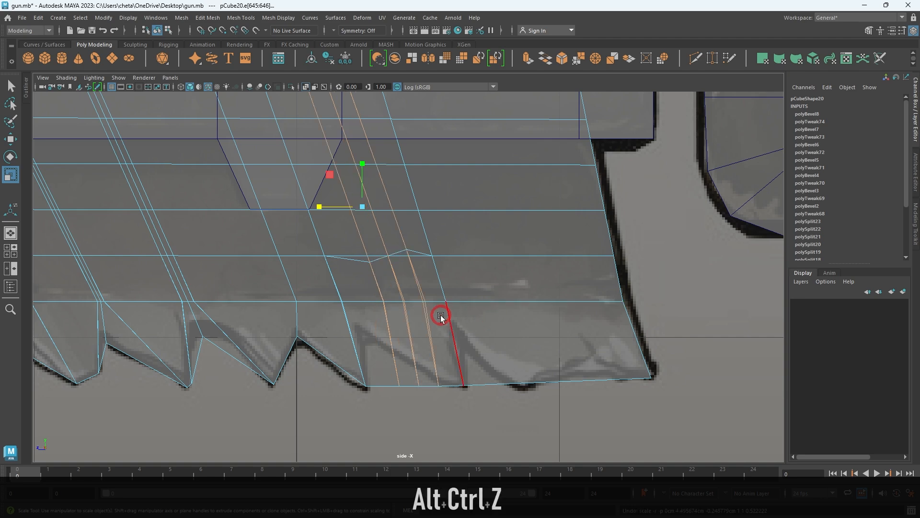
Flatten the uneven row of vertices above the new bevel by scaling it vertically into a straight line
right_click_drag(421, 293, 490, 359, "alt")
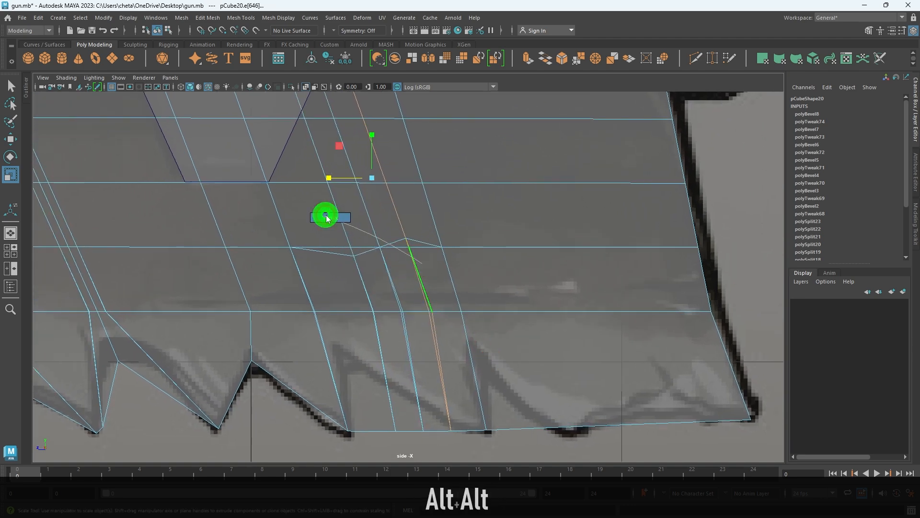
right_click_drag(330, 220, 329, 220)
right_click_drag(353, 225, 415, 251, "alt")
left_click_drag(223, 196, 472, 250)
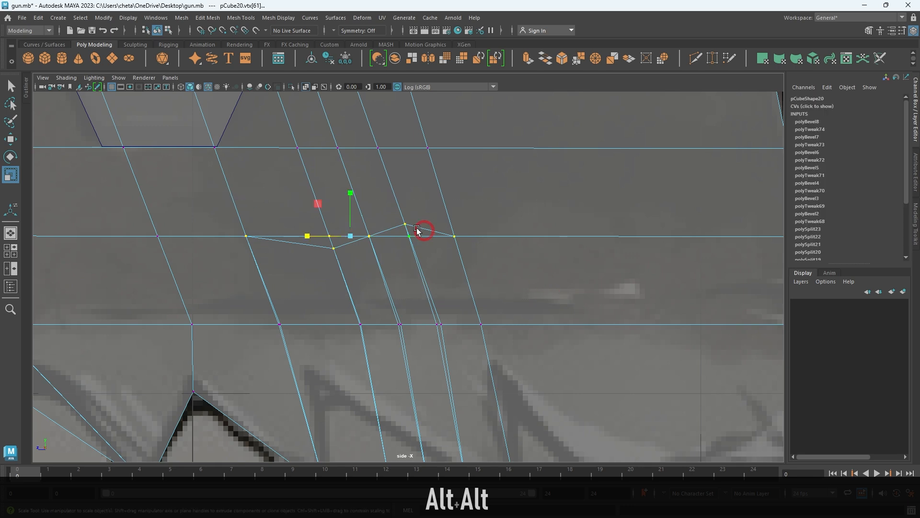
left_click_drag(350, 194, 361, 307)
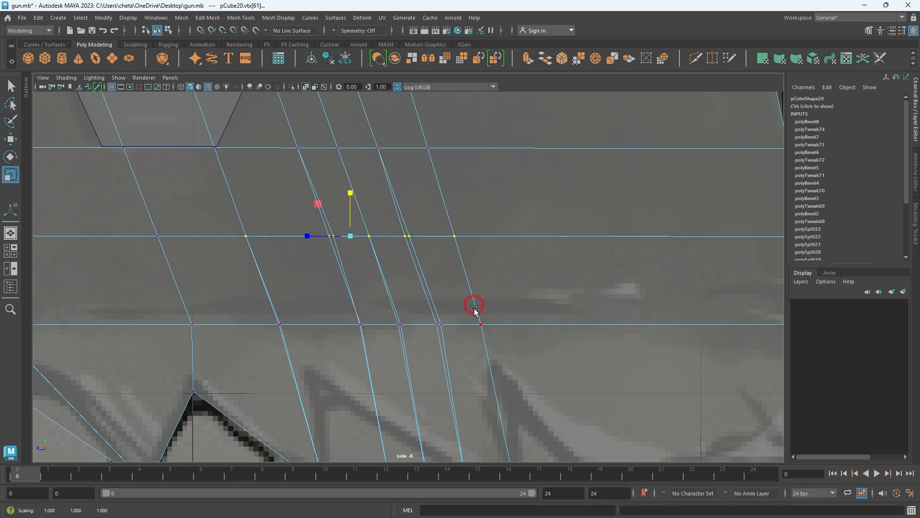
Move the new bevel's three edge loops horizontally toward the preceding tooth tip, spacing them across the next tooth
right_click_drag(415, 270, 447, 245, "alt")
double_click(439, 288)
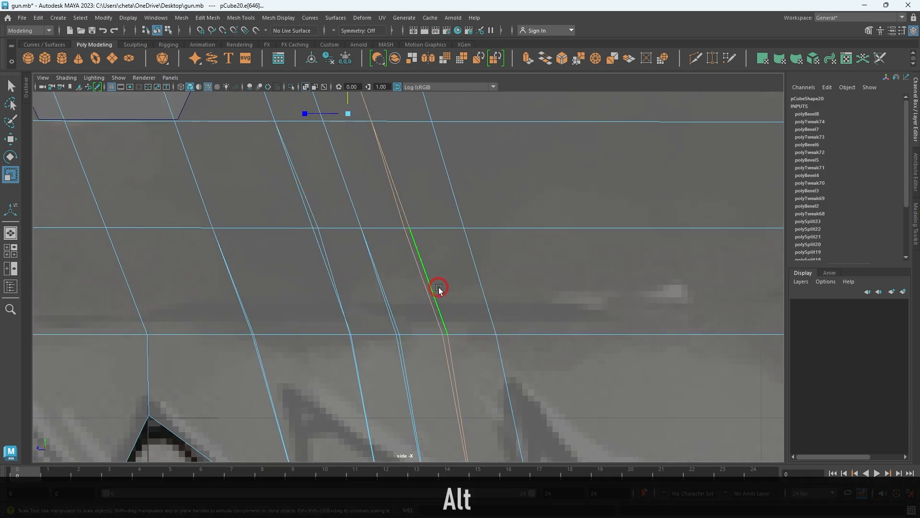
key("w")
middle_click_drag(464, 281, 337, 188, "alt")
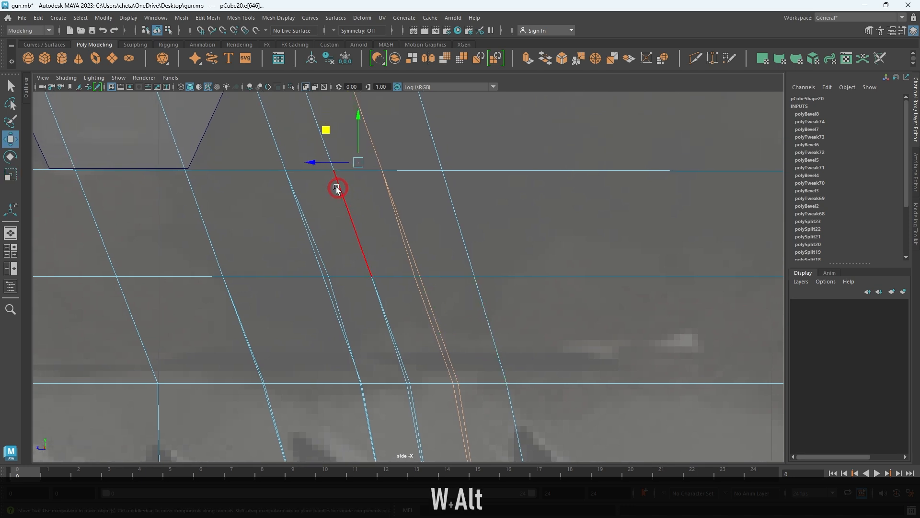
right_click_drag(421, 302, 633, 382, "alt")
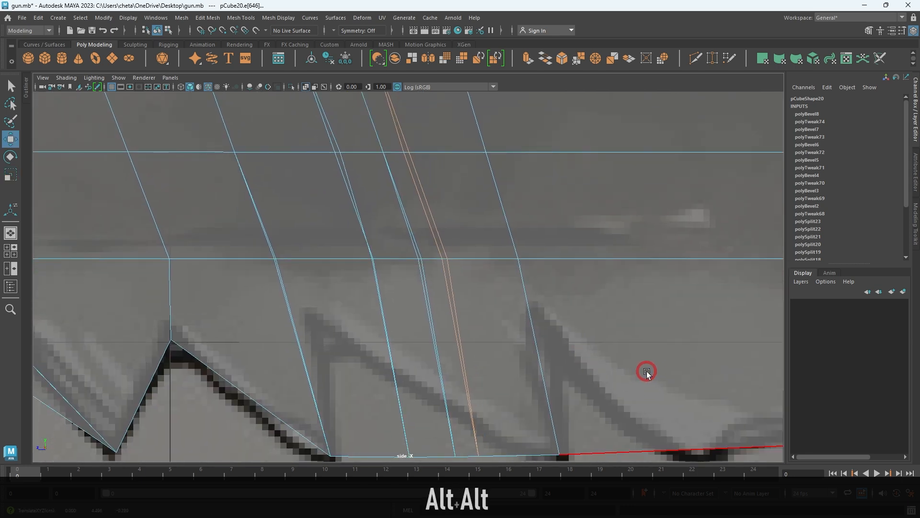
middle_click_drag(647, 372, 631, 271, "alt")
middle_click_drag(693, 269, 650, 279)
double_click(428, 308)
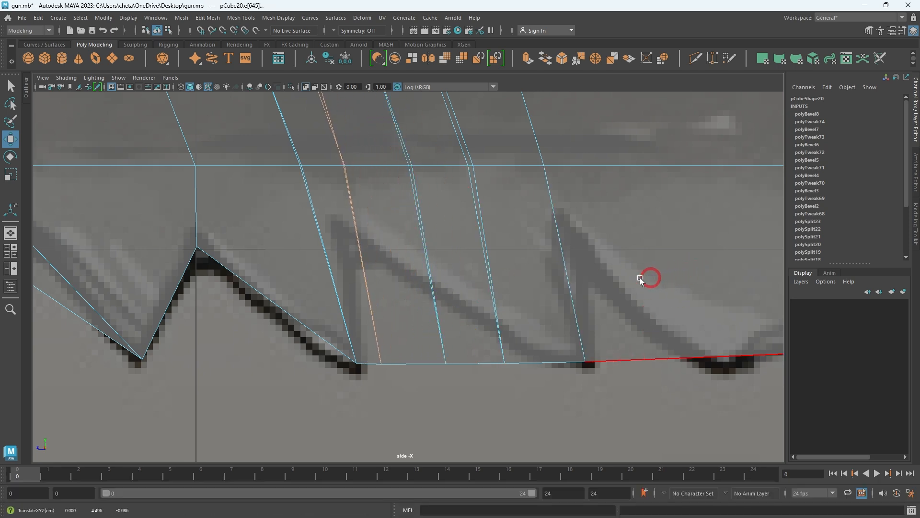
Shape the notch by moving the three loops' lower vertices onto its peak, the tooth's slope and the slope's foot near the tip
right_click_drag(416, 347, 349, 302)
middle_click_drag(352, 336, 321, 214)
left_click(441, 361)
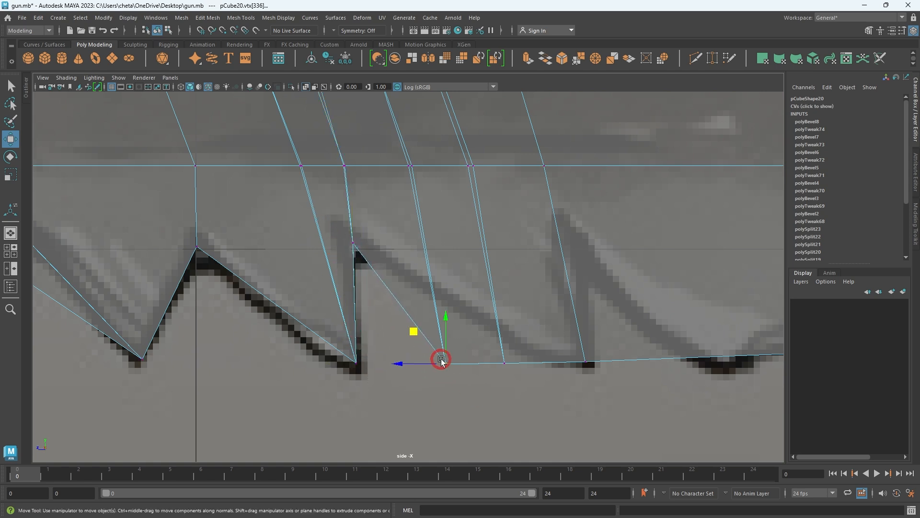
middle_click_drag(415, 329, 429, 286)
left_click_drag(533, 393, 513, 326)
middle_click_drag(620, 360, 571, 376, "alt")
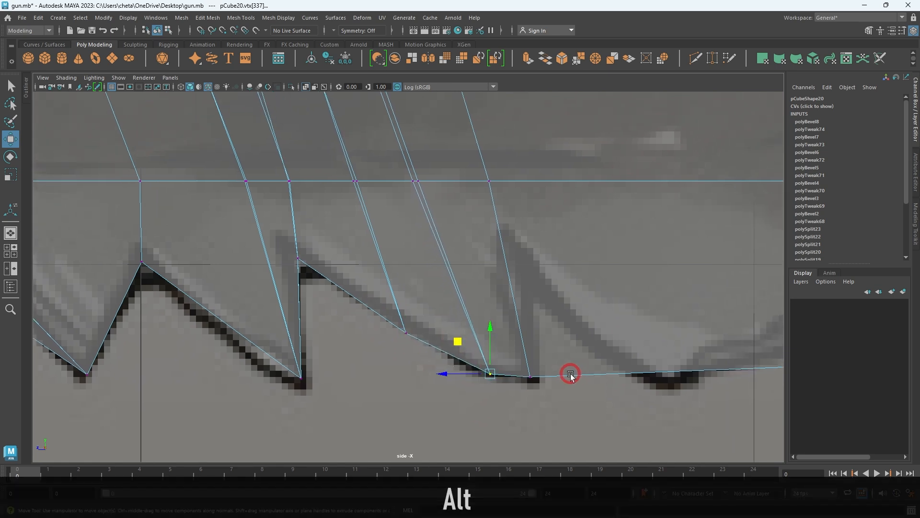
Bevel the blade's edge loop beside the last serration notch with a fraction of 0.075 and 2 segments
right_click_drag(512, 266, 514, 273)
middle_click_drag(514, 273, 519, 396, "alt")
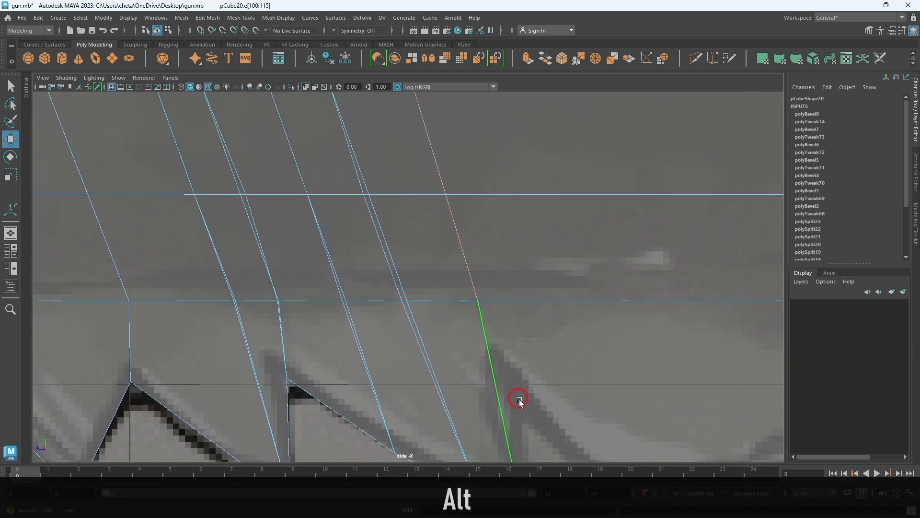
right_click_drag(598, 321, 528, 299, "alt")
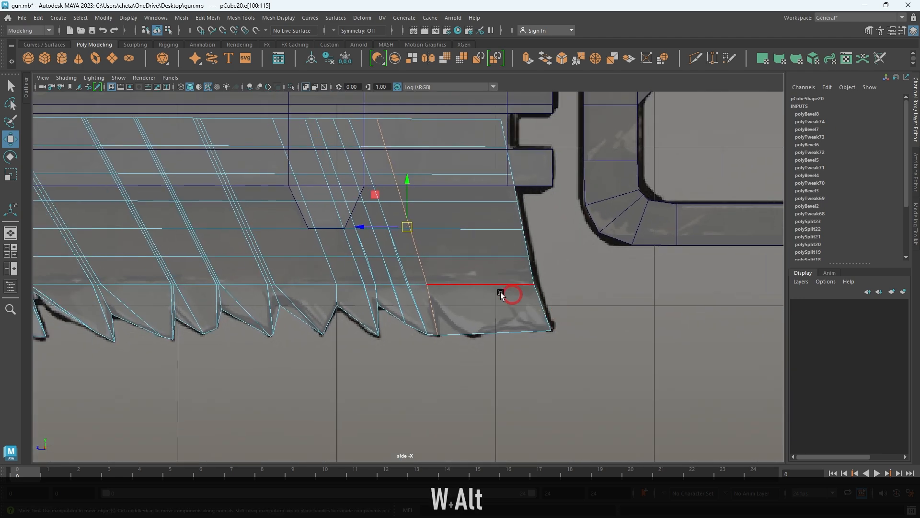
right_click_drag(385, 227, 528, 443, "alt")
right_click_drag(488, 321, 470, 272)
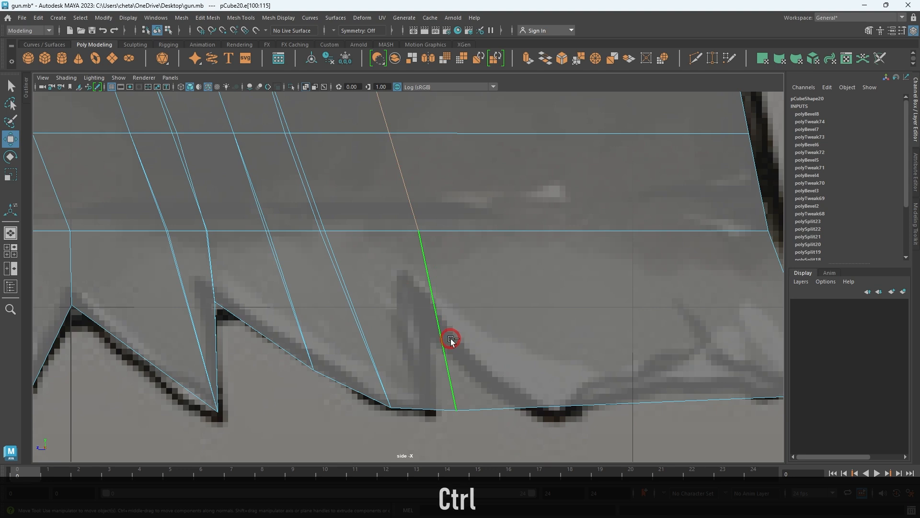
key("ctrl+b")
left_click_drag(615, 289, 420, 287)
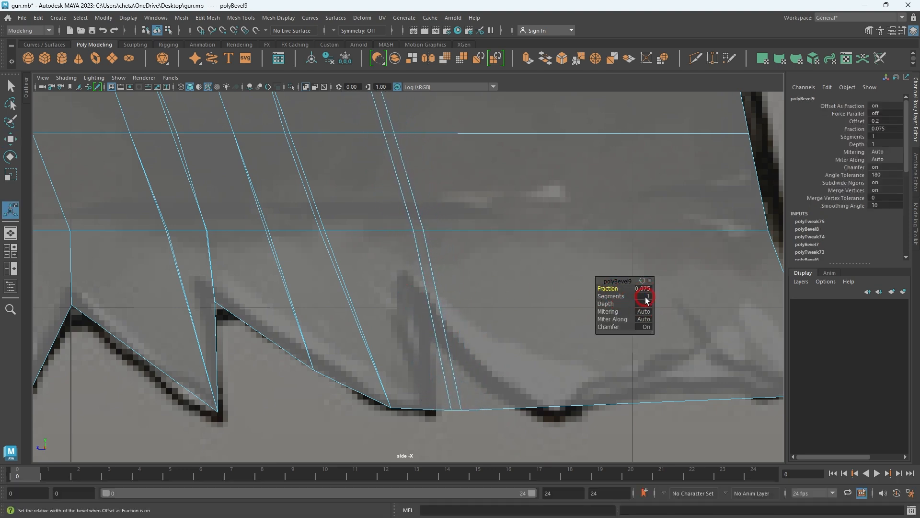
type("2")
key("Return")
right_click_drag(407, 349, 538, 284, "alt")
right_click_drag(434, 289, 574, 207)
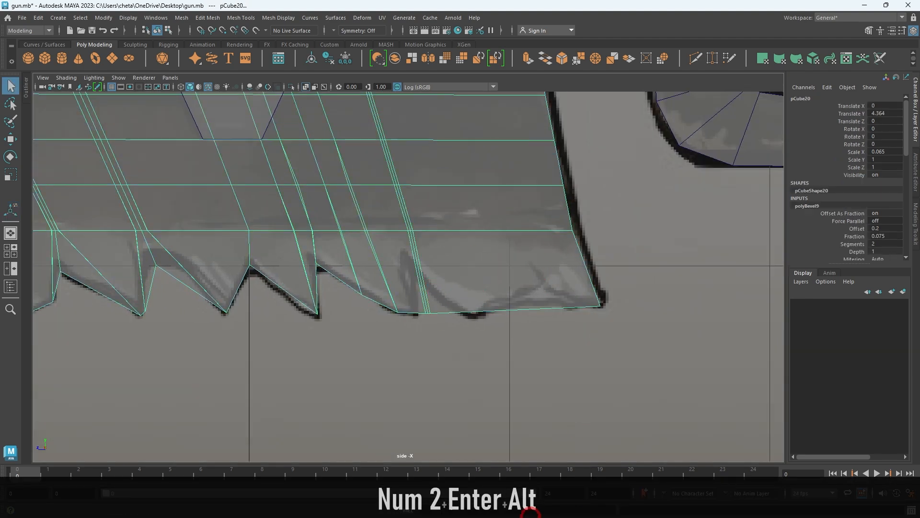
Shape the last notch by moving the new bevel's three lower vertices onto the preceding tooth tip, the notch peak and the next tooth tip
right_click_drag(680, 407, 401, 250, "alt")
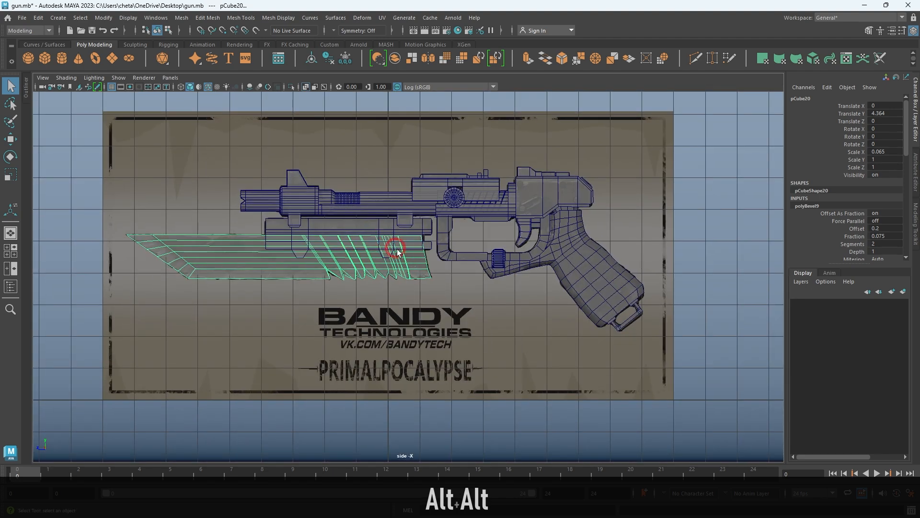
key("f")
right_click_drag(474, 343, 606, 336, "alt")
middle_click_drag(606, 337, 266, 268, "alt")
right_click_drag(266, 269, 481, 259, "alt")
middle_click_drag(481, 259, 394, 226, "alt")
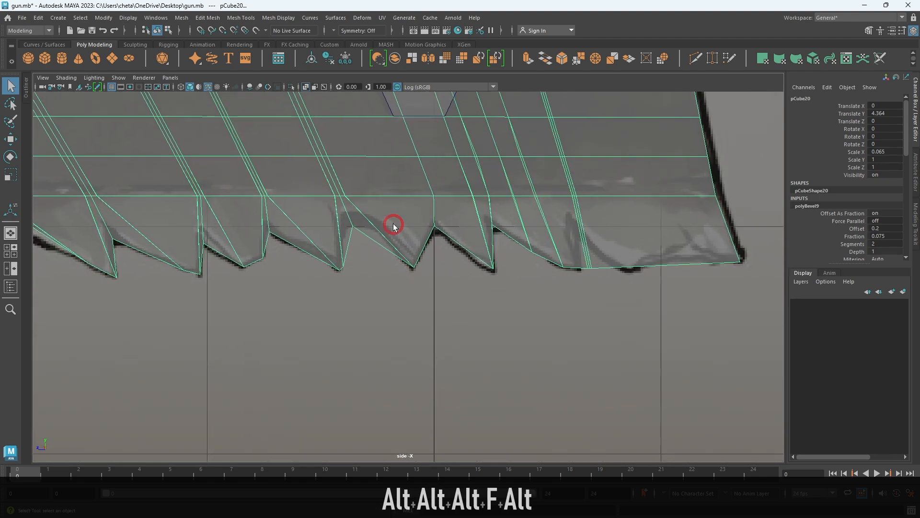
right_click_drag(395, 226, 551, 321, "alt")
middle_click_drag(551, 322, 316, 312, "alt")
right_click_drag(316, 311, 487, 461, "alt")
right_click_drag(489, 297, 588, 420, "alt")
middle_click_drag(587, 420, 443, 381, "alt")
right_click_drag(443, 295, 318, 280)
left_click_drag(465, 394, 460, 386)
key("w")
middle_click_drag(434, 337, 398, 343)
left_click_drag(498, 384, 476, 365)
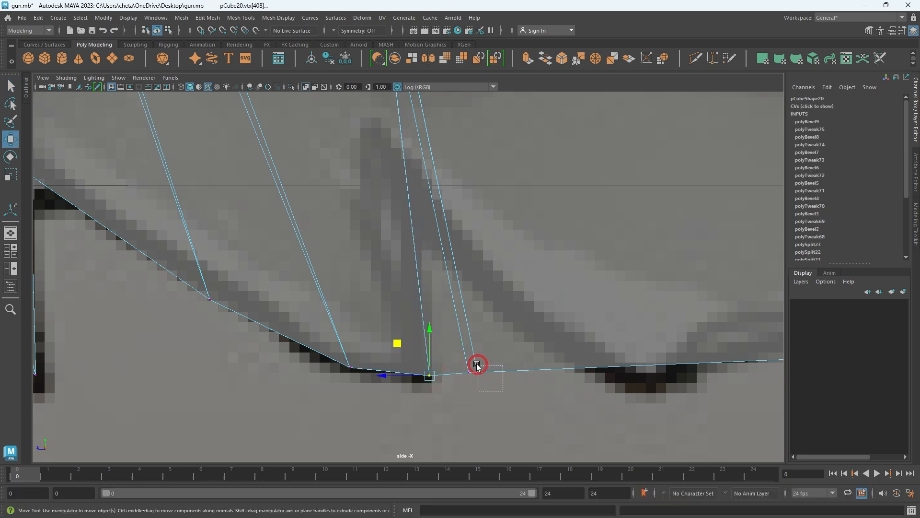
middle_click_drag(444, 335, 613, 341)
left_click_drag(495, 397, 391, 213)
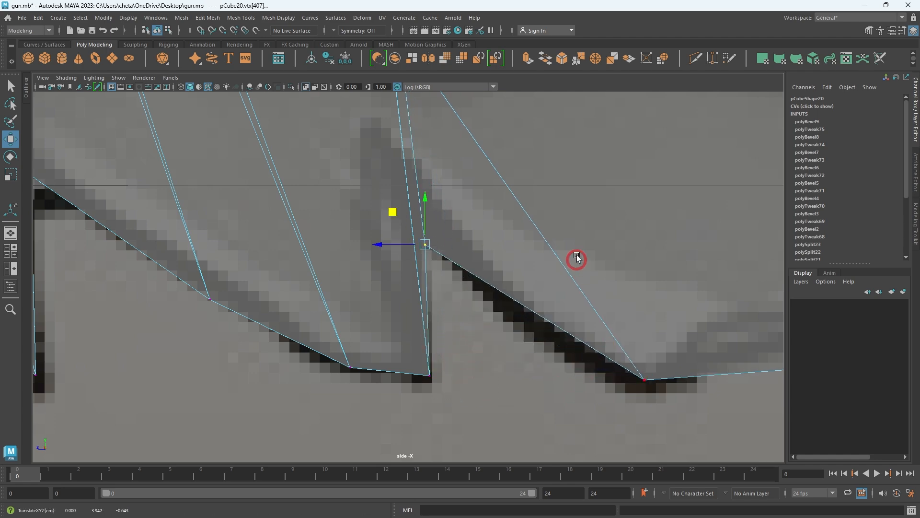
right_click_drag(577, 258, 623, 206)
Examine the blade's serrated teeth and pointed front end from several angles in the perspective view
key("space")
key("space")
right_click_drag(666, 148, 521, 183, "alt")
key("alt+d")
right_click_drag(547, 410, 517, 333, "alt")
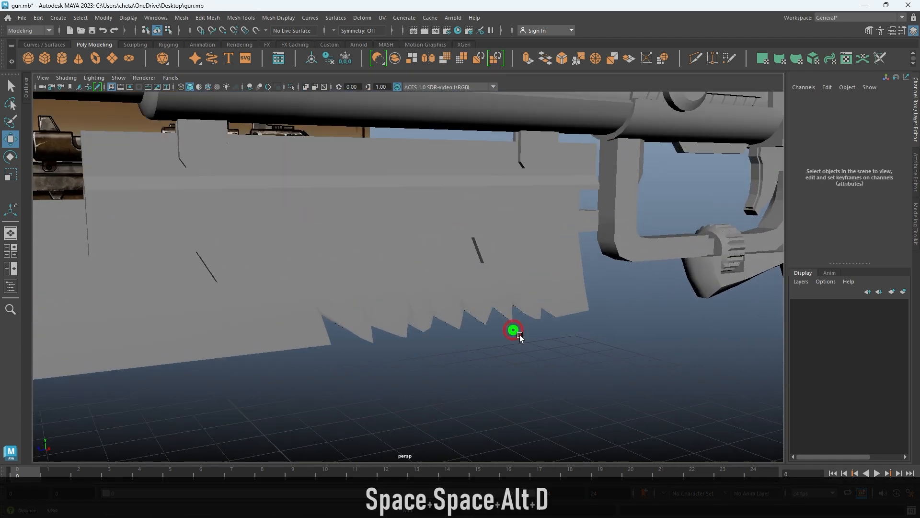
left_click_drag(518, 333, 579, 318, "alt")
middle_click_drag(579, 319, 472, 254, "alt")
left_click_drag(473, 254, 483, 276, "alt")
right_click_drag(483, 276, 477, 264, "alt")
left_click_drag(476, 263, 400, 281, "alt")
right_click_drag(400, 282, 445, 339, "alt")
left_click_drag(445, 340, 475, 349, "alt")
middle_click_drag(474, 350, 728, 355, "alt")
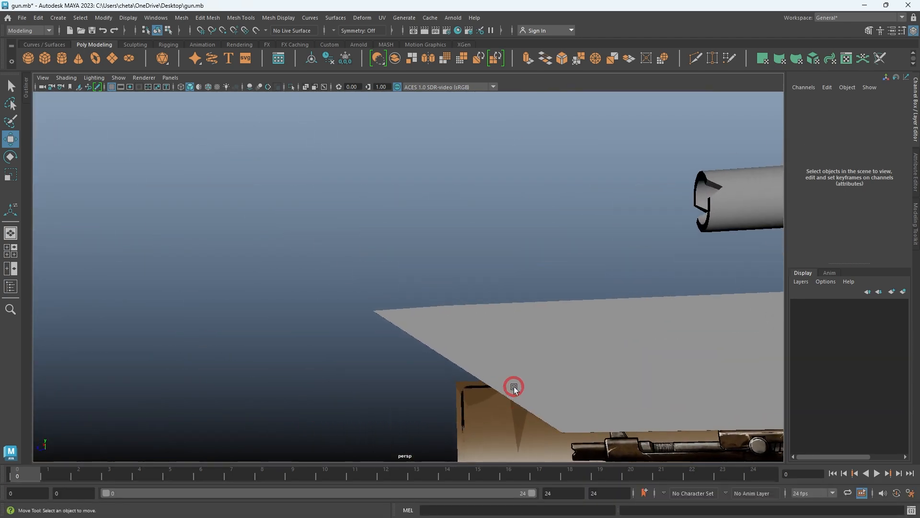
Move the vertices along the blade's slanted front edge onto the reference outline in the side view
left_click(514, 388)
key("space")
key("space")
right_click_drag(452, 273, 480, 335, "alt")
middle_click_drag(479, 336, 821, 430, "alt")
right_click_drag(223, 355, 290, 372, "alt")
middle_click_drag(290, 372, 671, 288, "alt")
right_click_drag(551, 422, 685, 450, "alt")
middle_click_drag(805, 407, 490, 392, "alt")
right_click_drag(397, 275, 461, 360, "alt")
right_click_drag(418, 322, 329, 281)
left_click_drag(413, 305, 354, 267)
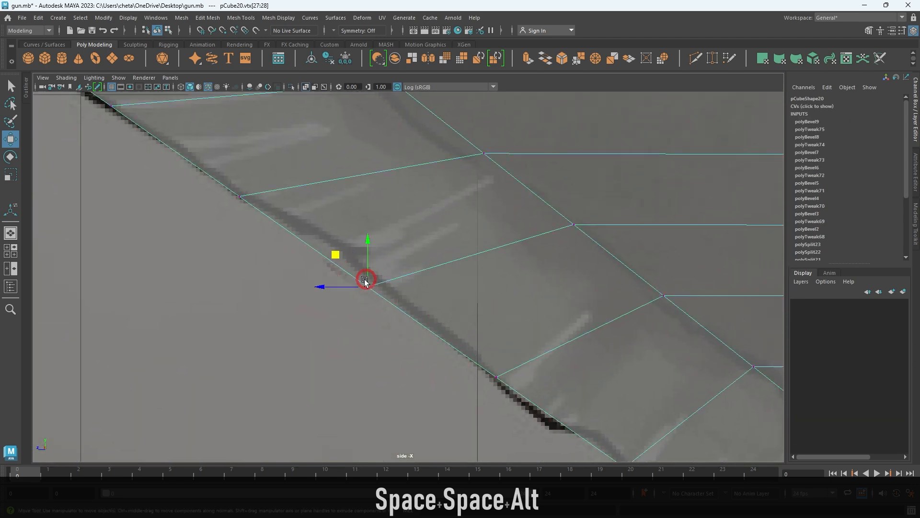
middle_click_drag(359, 254, 427, 292, "alt")
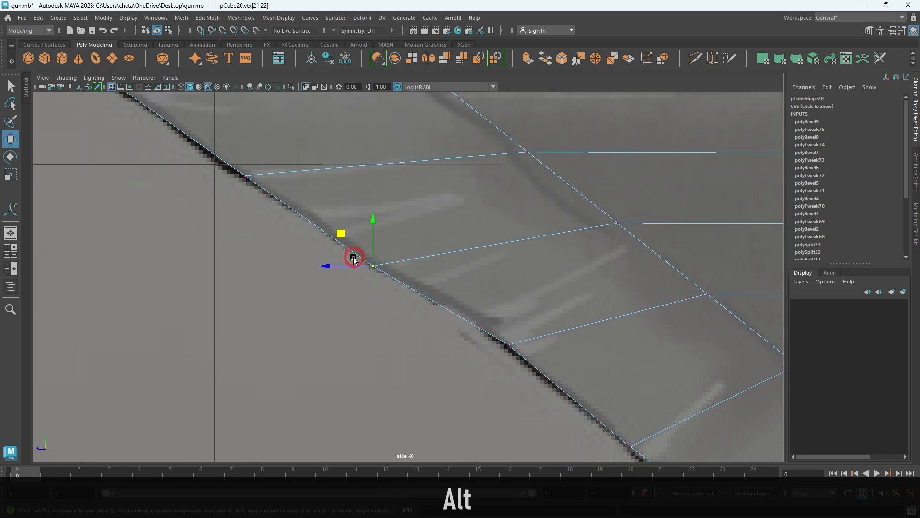
middle_click_drag(337, 235, 306, 227, "alt")
middle_click_drag(262, 188, 338, 271, "alt")
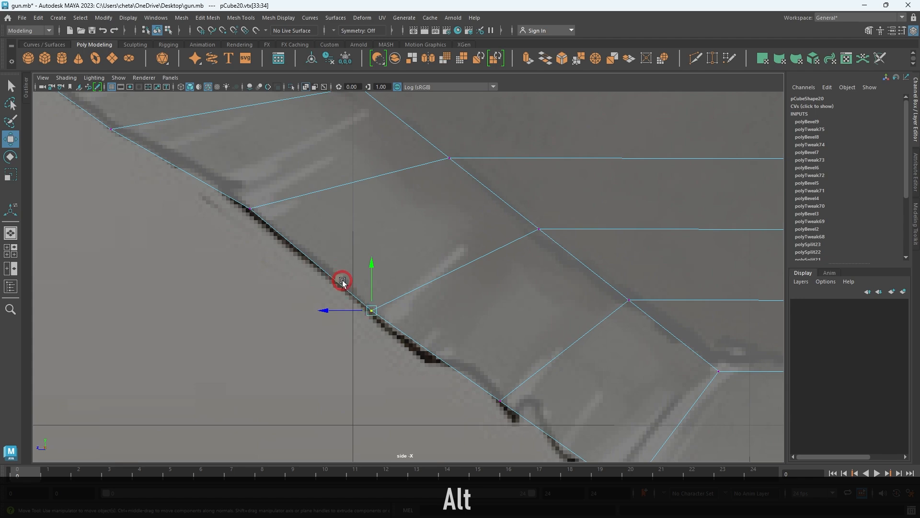
middle_click_drag(472, 356, 348, 266, "alt")
left_click_drag(418, 360, 364, 300)
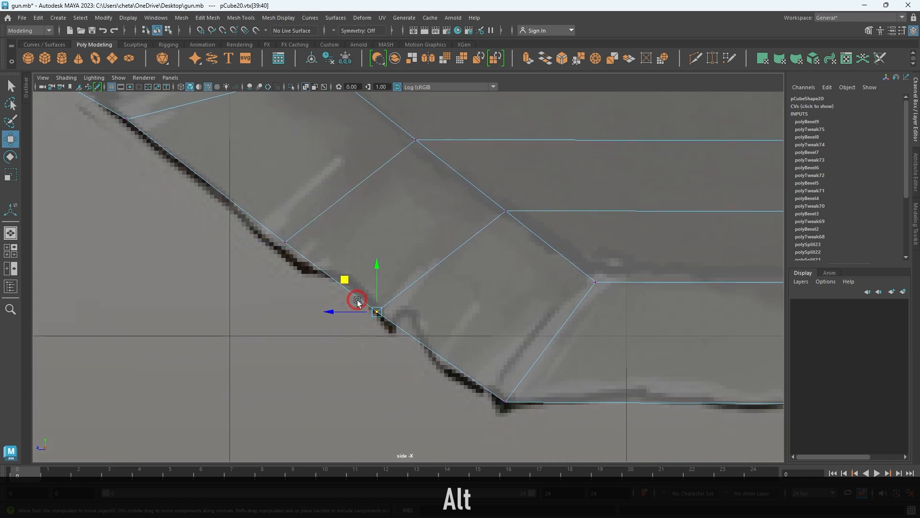
right_click_drag(609, 396, 520, 352, "alt")
right_click_drag(450, 292, 569, 218, "alt")
Examine the finished blade and the whole pistol from several angles in the perspective view
key("space")
key("space")
right_click_drag(633, 175, 511, 190, "alt")
left_click_drag(510, 189, 531, 284, "alt")
key("alt+d")
right_click_drag(531, 283, 450, 288, "alt")
left_click_drag(451, 288, 570, 326, "alt")
right_click_drag(355, 233, 441, 297, "alt")
left_click_drag(489, 302, 460, 310, "alt")
right_click_drag(460, 310, 450, 290, "alt")
left_click_drag(450, 289, 410, 316, "alt")
right_click_drag(410, 316, 371, 295, "alt")
left_click_drag(384, 287, 537, 307, "alt")
middle_click_drag(536, 307, 530, 283, "alt")
right_click_drag(472, 283, 503, 292, "alt")
left_click_drag(503, 292, 527, 289, "alt")
middle_click_drag(527, 289, 464, 302, "alt")
right_click_drag(464, 302, 548, 317, "alt")
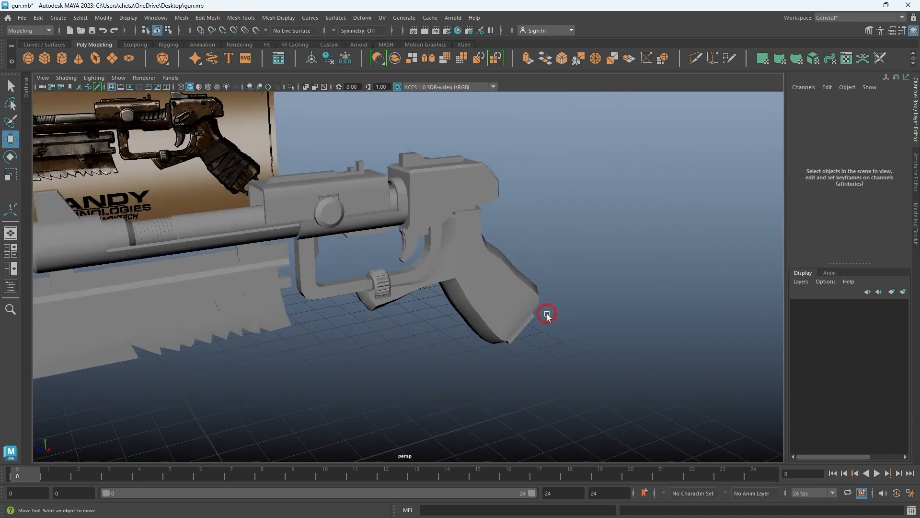
Examine the pistol grip's mesh and the loop bracket at its lower end from both sides
left_click_drag(548, 317, 372, 254, "alt")
middle_click_drag(372, 254, 355, 230, "alt")
right_click_drag(355, 230, 316, 290, "alt")
left_click_drag(316, 290, 368, 309, "alt")
middle_click_drag(368, 309, 390, 342, "alt")
left_click(475, 287)
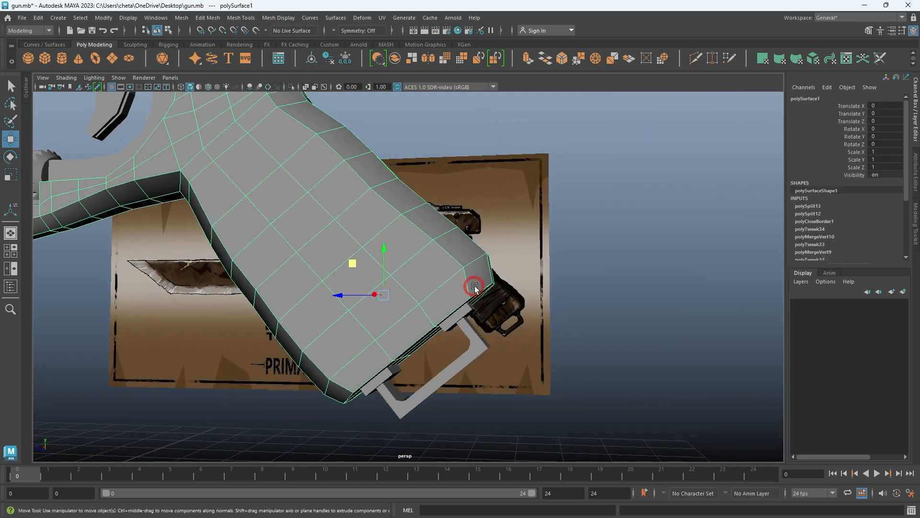
left_click_drag(475, 286, 520, 268, "alt")
right_click_drag(520, 268, 484, 245, "alt")
left_click(542, 248)
right_click_drag(544, 245, 501, 222, "alt")
left_click_drag(502, 222, 465, 240, "alt")
middle_click_drag(551, 250, 738, 258, "alt")
right_click_drag(472, 268, 513, 297, "alt")
left_click_drag(514, 297, 595, 309, "alt")
middle_click_drag(250, 258, 567, 273, "alt")
Isolate the barrel cylinder with the ribbed section so that it is shown alone
left_click(427, 275)
right_click_drag(427, 276, 501, 330, "alt")
middle_click_drag(501, 330, 430, 304, "alt")
right_click_drag(439, 308, 388, 280, "alt")
middle_click_drag(388, 281, 423, 296, "alt")
right_click_drag(423, 296, 398, 269, "alt")
left_click_drag(398, 269, 484, 289, "alt")
right_click_drag(484, 289, 471, 282, "alt")
left_click_drag(471, 282, 367, 302, "alt")
right_click_drag(367, 302, 421, 293, "alt")
mouse_move(422, 293)
left_mouse_down("alt")
mouse_move(506, 293)
mouse_move(450, 312)
mouse_move(464, 350)
mouse_move(431, 283)
left_mouse_up("alt")
left_click(452, 290)
key("ctrl+1")
right_click_drag(431, 283, 542, 459, "alt")
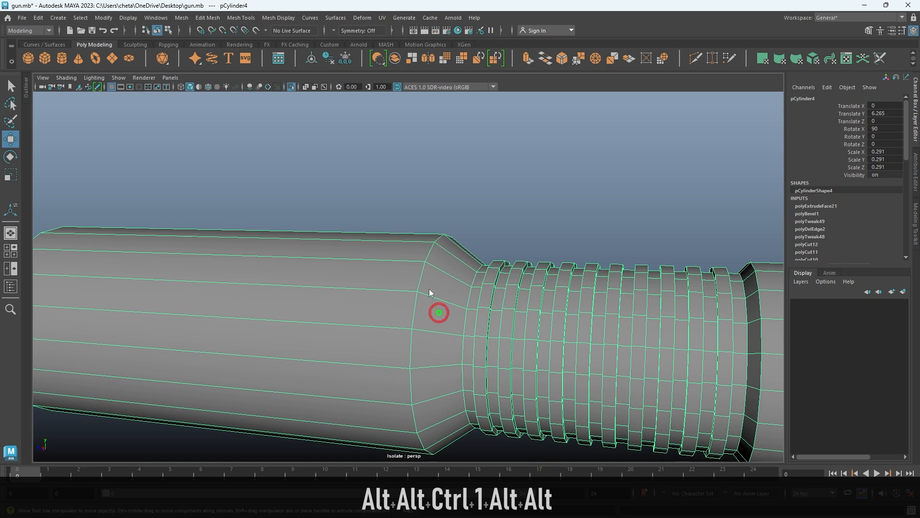
Select the edge loops around the barrel's tapered shoulder beside the ribbed section
right_click_drag(448, 347, 447, 314)
double_click(413, 349)
right_click_drag(412, 349, 453, 327, "alt")
left_click_drag(453, 328, 431, 334, "alt")
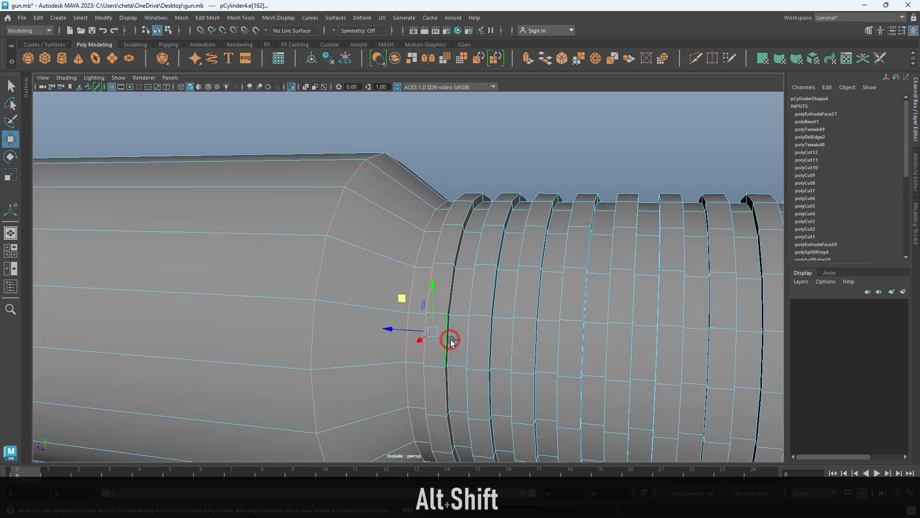
Add the edge loops of the first ribs beside the barrel's tapered shoulder to the edge selection
left_click_drag(454, 337, 478, 305, "alt")
middle_click_drag(478, 305, 371, 330, "alt")
left_click_drag(371, 331, 356, 369, "alt")
double_click(457, 309, "shift")
double_click(504, 296, "shift")
double_click(545, 282, "shift")
Add the missing edge loops in the narrow grooves just past the tapered shoulder to the selection
left_click_drag(538, 274, 464, 309, "alt")
middle_click_drag(465, 310, 651, 326, "alt")
left_click_drag(651, 327, 468, 331, "alt")
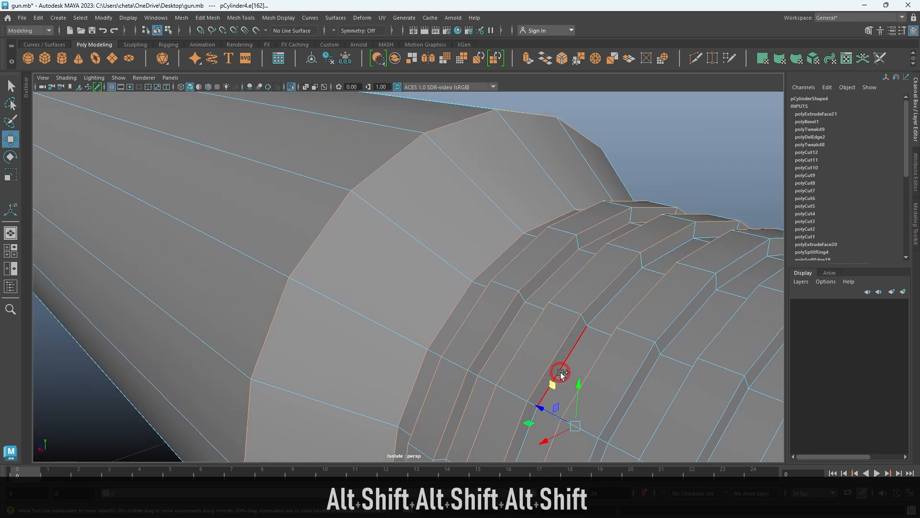
left_click_drag(582, 355, 524, 249, "alt")
left_click(520, 244, "shift")
double_click(525, 261, "shift")
double_click(550, 267, "shift")
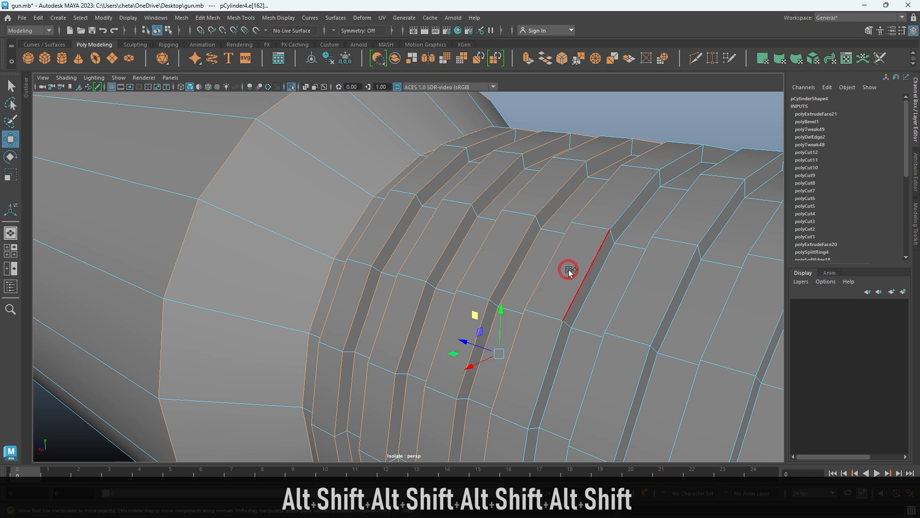
Extend the edge selection with the loops on both sides of the ribs in the middle of the ribbed section
left_click_drag(626, 290, 569, 269, "alt")
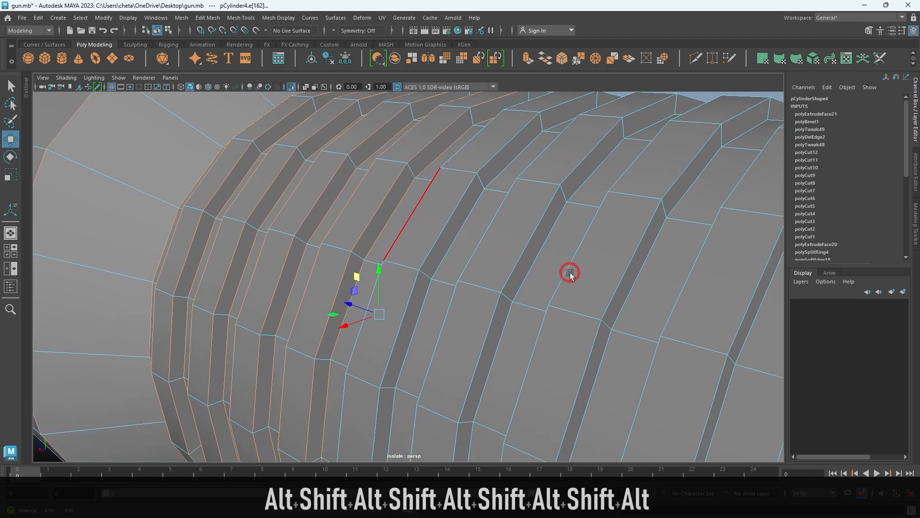
double_click(451, 210, "shift")
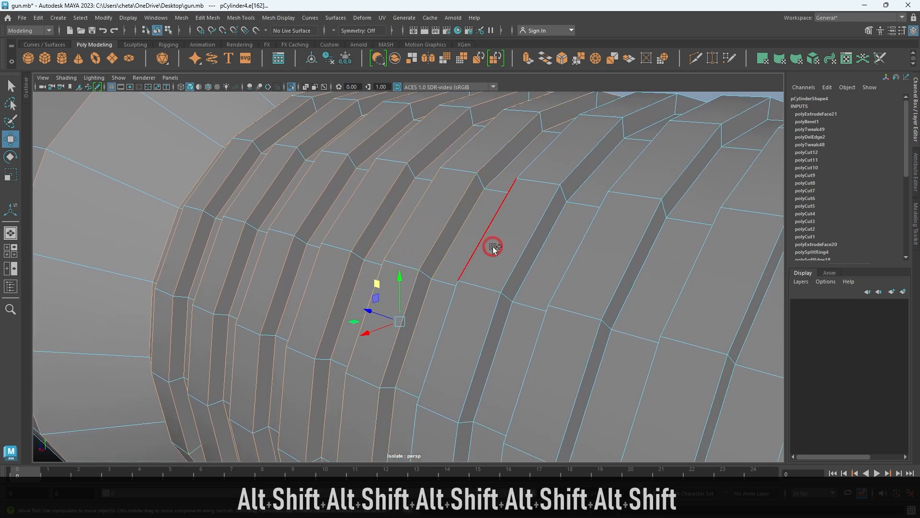
double_click(513, 257, "shift")
left_click_drag(555, 287, 546, 288, "alt")
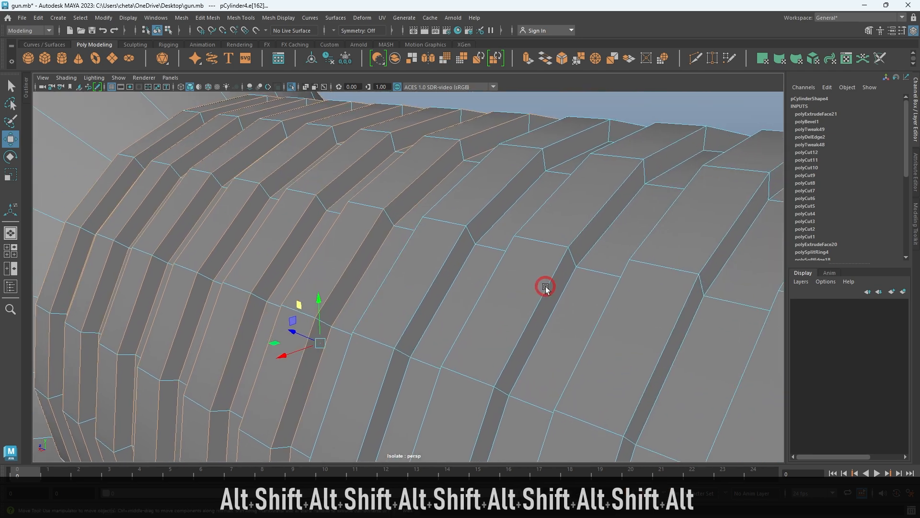
double_click(416, 260, "shift")
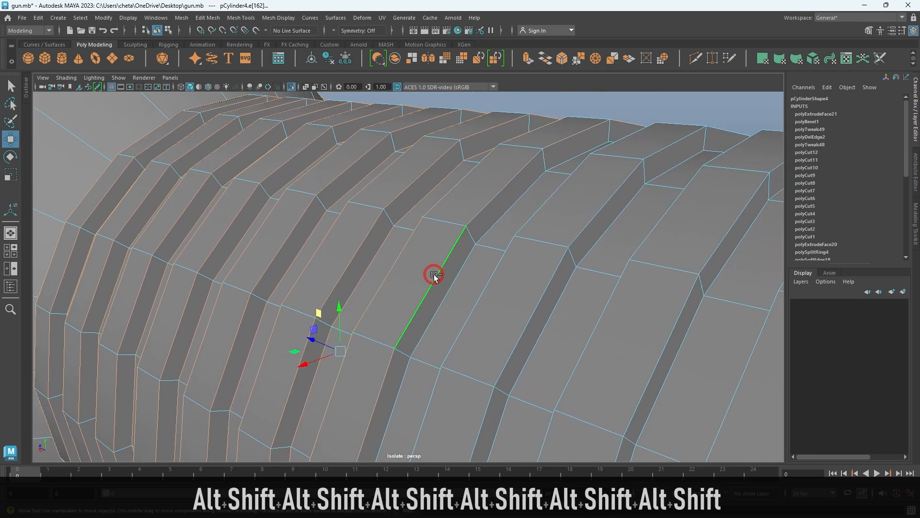
Continue the selection with the top and groove edge loops of the ribs towards the far end of the section
double_click(447, 293, "shift")
double_click(482, 315, "shift")
double_click(519, 326, "shift")
double_click(540, 338, "shift")
double_click(580, 348, "shift")
double_click(649, 372, "shift")
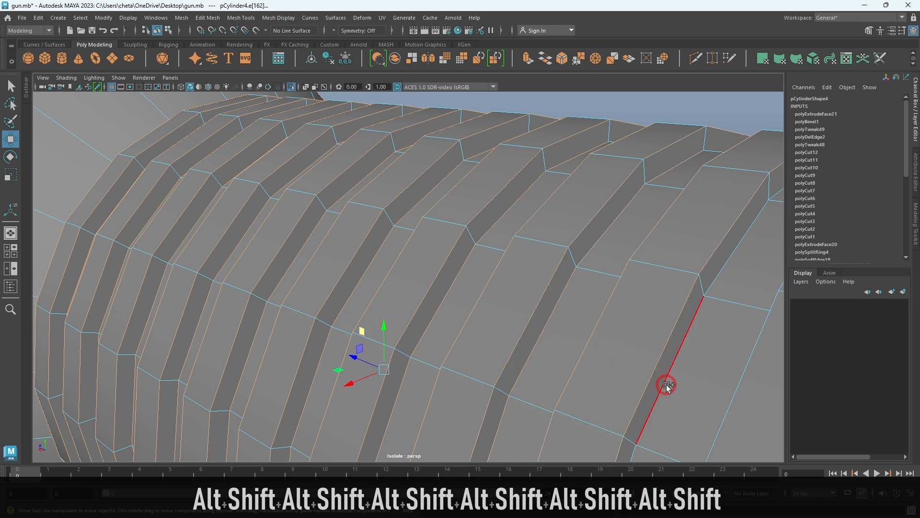
middle_click_drag(715, 379, 656, 361, "alt")
left_click(389, 227, "shift")
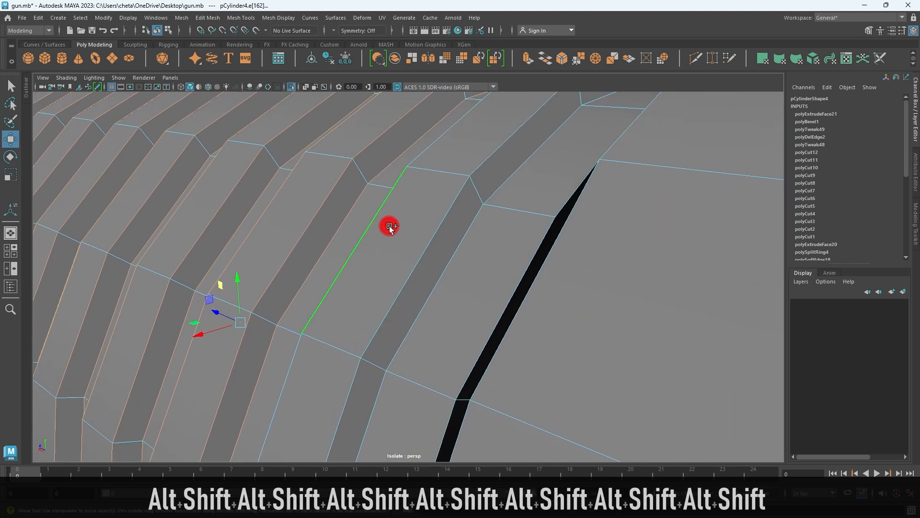
Add the edge loops of the far collar and the rib sides facing it to the selection
scroll(551, 285, "down", 10)
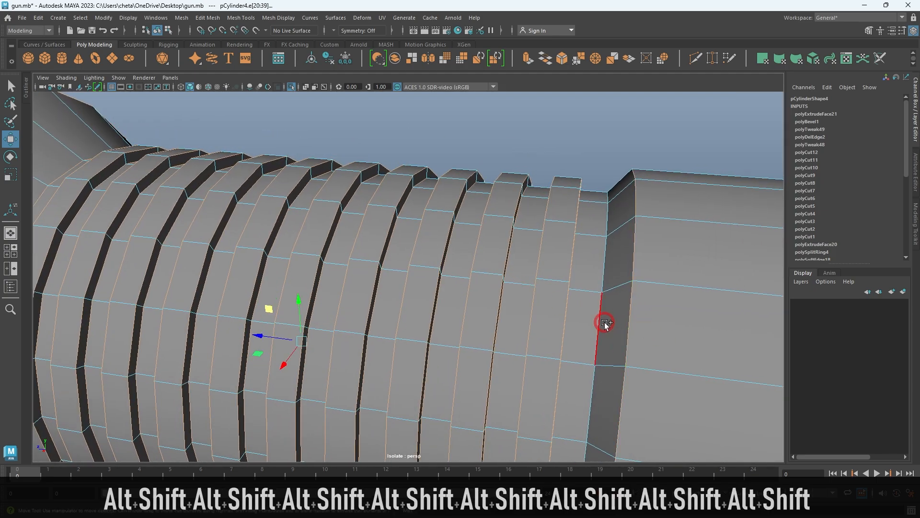
right_click_drag(616, 330, 575, 321, "alt")
left_click_drag(575, 321, 623, 345, "alt")
middle_click_drag(623, 345, 518, 335, "alt")
right_click_drag(518, 335, 585, 424, "alt")
middle_click_drag(585, 425, 470, 381, "alt")
right_click_drag(470, 381, 503, 393, "alt")
middle_click_drag(504, 392, 575, 381, "alt")
double_click(358, 297, "shift")
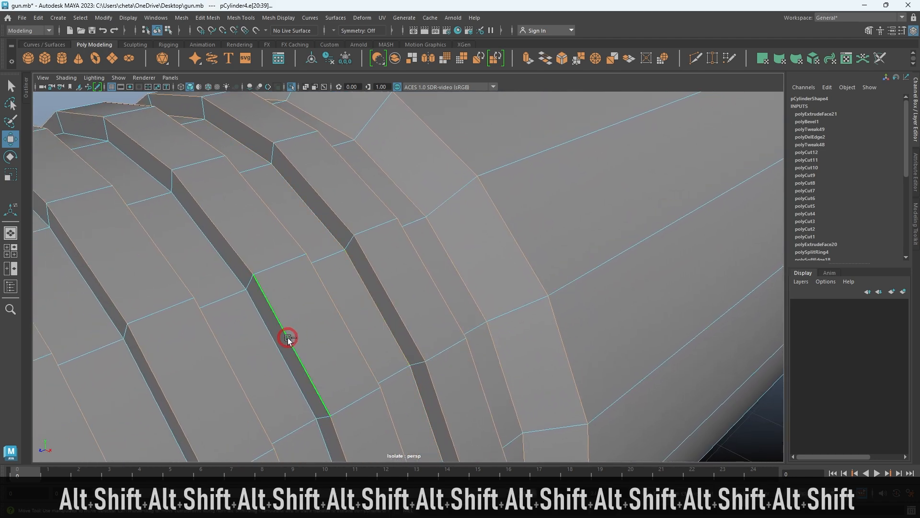
double_click(268, 351, "shift")
Add the remaining groove edge loops on the far-facing sides of the other ribs to the selection
middle_click_drag(269, 352, 489, 317, "alt")
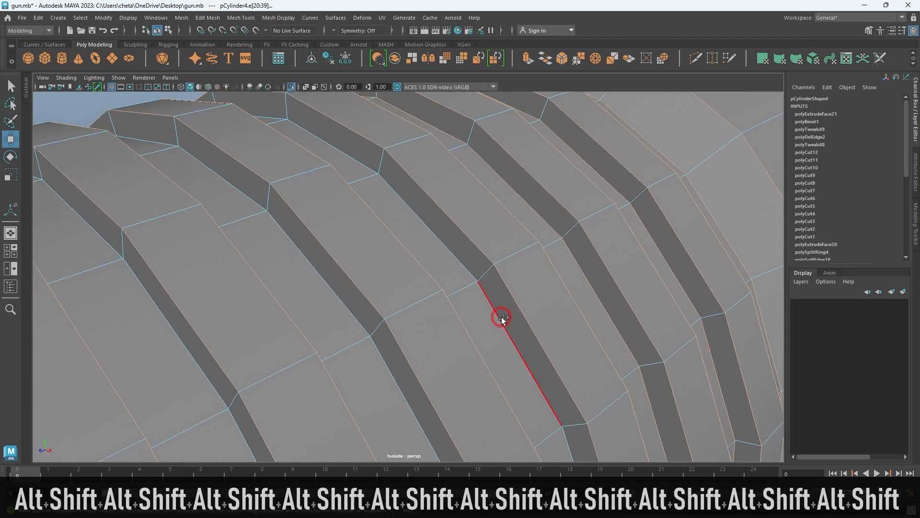
double_click(371, 380, "shift")
right_click_drag(472, 381, 438, 378, "alt")
middle_click_drag(438, 378, 493, 326, "alt")
mouse_move(431, 345)
right_mouse_down("alt")
mouse_move(454, 350)
mouse_move(429, 357)
right_mouse_up("alt")
double_click(458, 313, "shift")
double_click(340, 364, "shift")
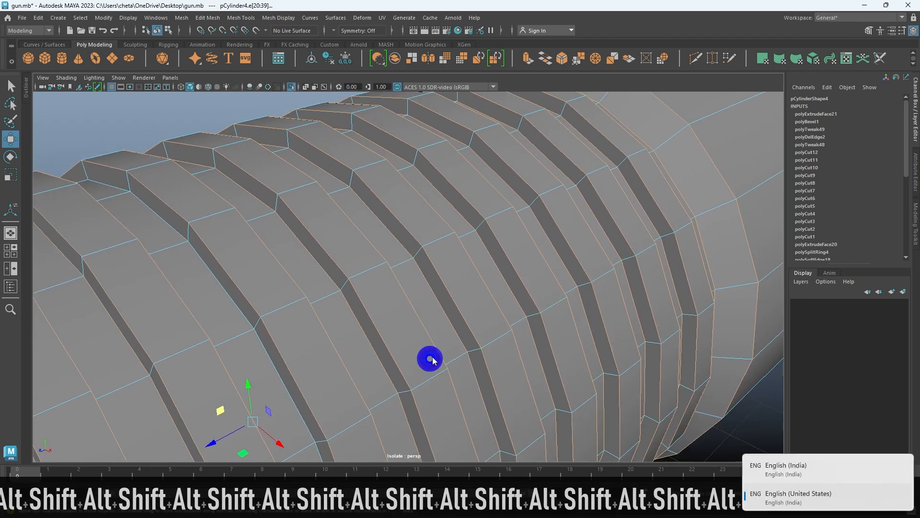
middle_click_drag(263, 413, 369, 352, "alt")
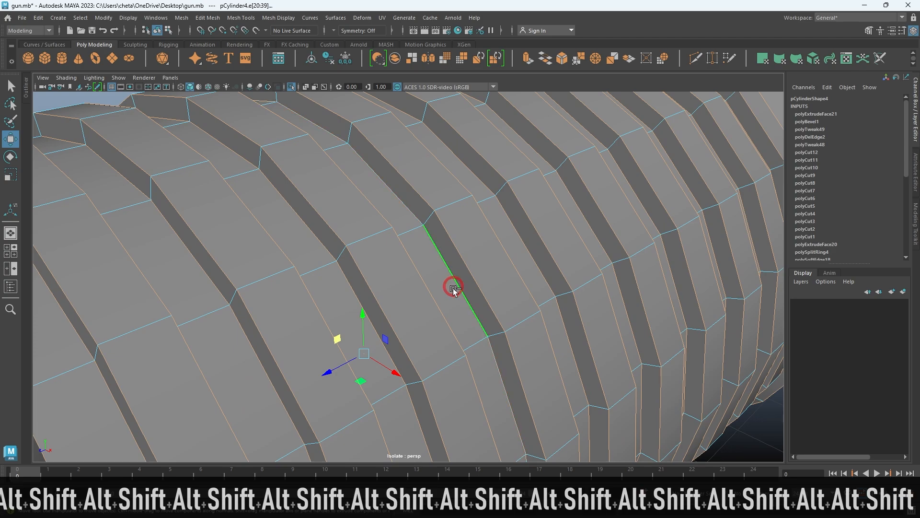
Inspect the ribbed section from several sides to check that every rib edge loop is selected
right_click_drag(533, 369, 445, 356, "alt")
left_click_drag(559, 366, 417, 344, "alt")
middle_click_drag(434, 348, 507, 339, "alt")
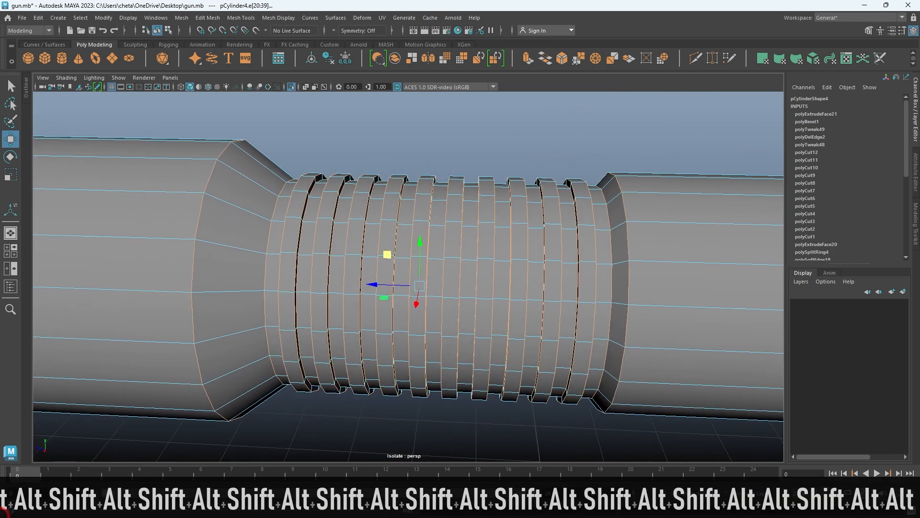
right_click_drag(436, 307, 369, 287, "alt")
left_click_drag(369, 288, 341, 186, "alt")
right_click_drag(340, 186, 365, 206, "alt")
left_click_drag(365, 206, 355, 249, "alt")
right_click_drag(355, 250, 364, 259, "alt")
left_click_drag(364, 259, 496, 240, "alt")
right_click_drag(495, 240, 412, 233, "alt")
middle_click_drag(412, 232, 489, 214, "alt")
left_click_drag(489, 214, 397, 268, "alt")
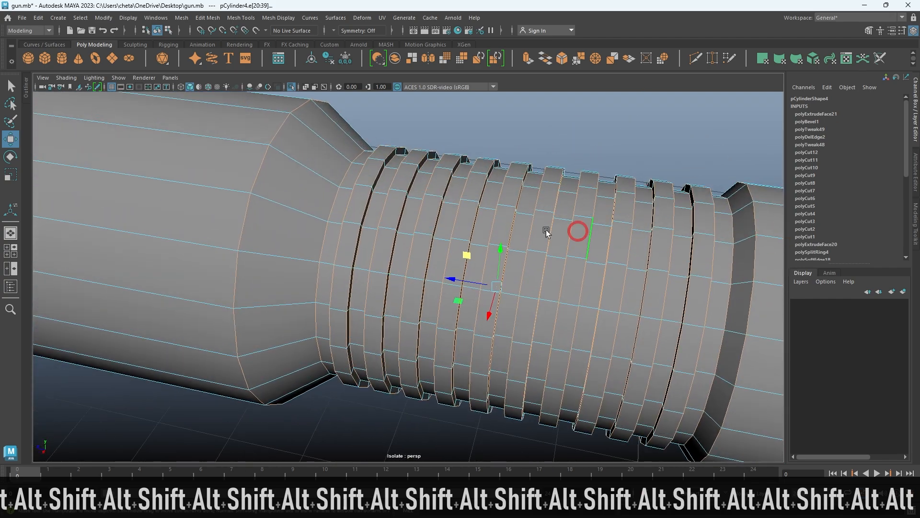
Bevel the selected rib edge loops with a fraction of 0.287 and 2 segments, and deselect the barrel
key("ctrl+b")
right_click_drag(559, 294, 575, 286, "alt")
left_click_drag(576, 287, 533, 269, "alt")
right_click_drag(563, 275, 586, 287, "alt")
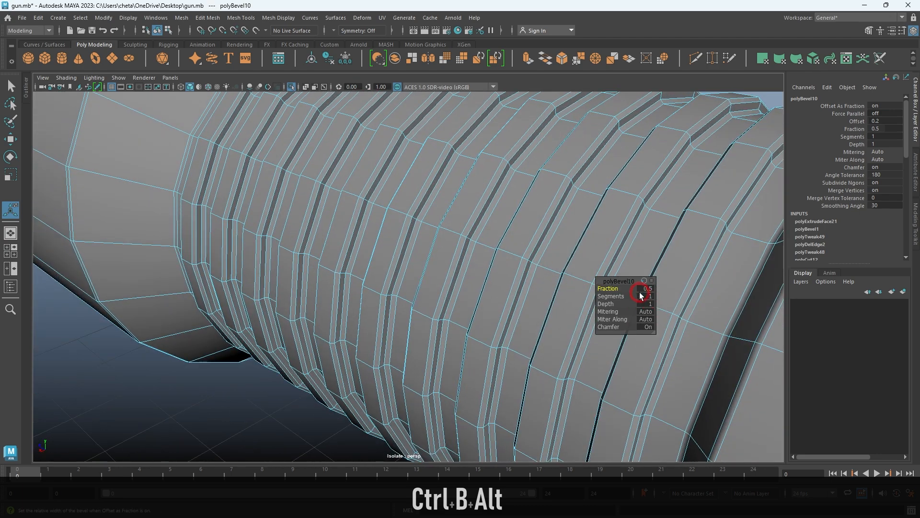
middle_click_drag(566, 288, 546, 291)
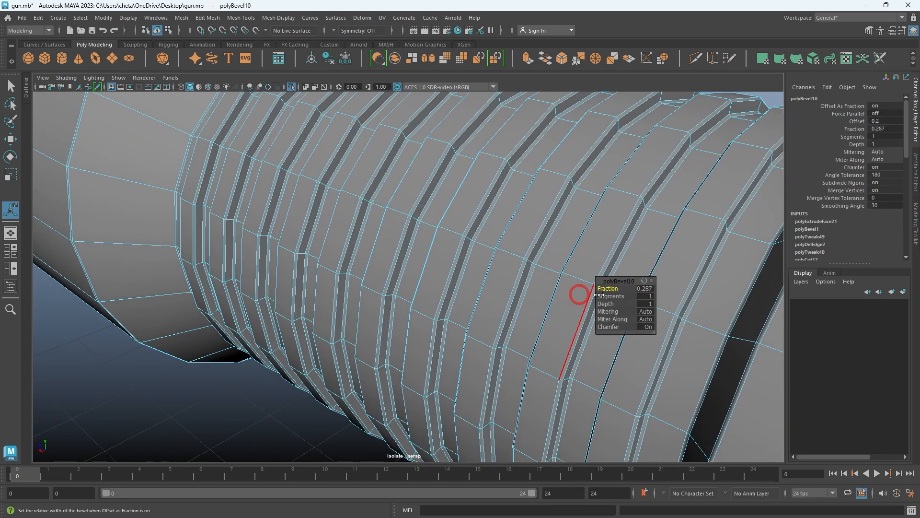
type("2")
key("Return")
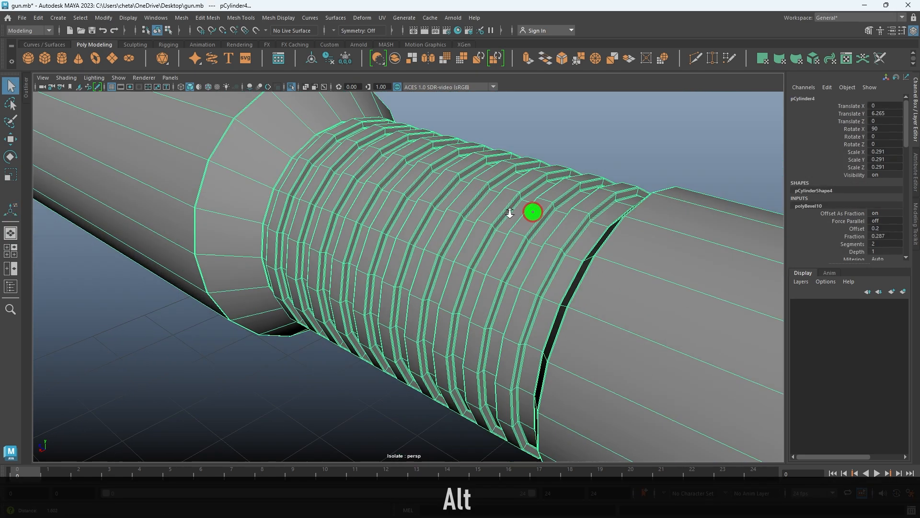
right_click_drag(530, 212, 404, 213, "alt")
key("alt+d")
left_click_drag(404, 212, 378, 226, "alt")
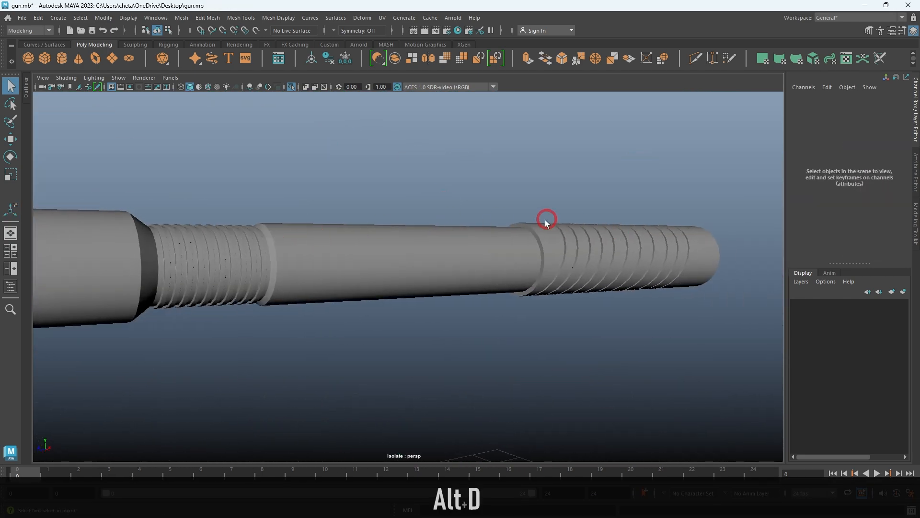
Select the barrel in edge mode and pick the edge loops of the collar at the start of the muzzle-end section
left_click_drag(546, 220, 413, 249, "alt")
middle_click_drag(412, 249, 249, 266, "alt")
right_click_drag(249, 265, 283, 274, "alt")
left_click_drag(216, 287, 384, 249, "alt")
right_click_drag(330, 254, 384, 261, "alt")
left_click(267, 279)
right_click_drag(302, 283, 306, 264)
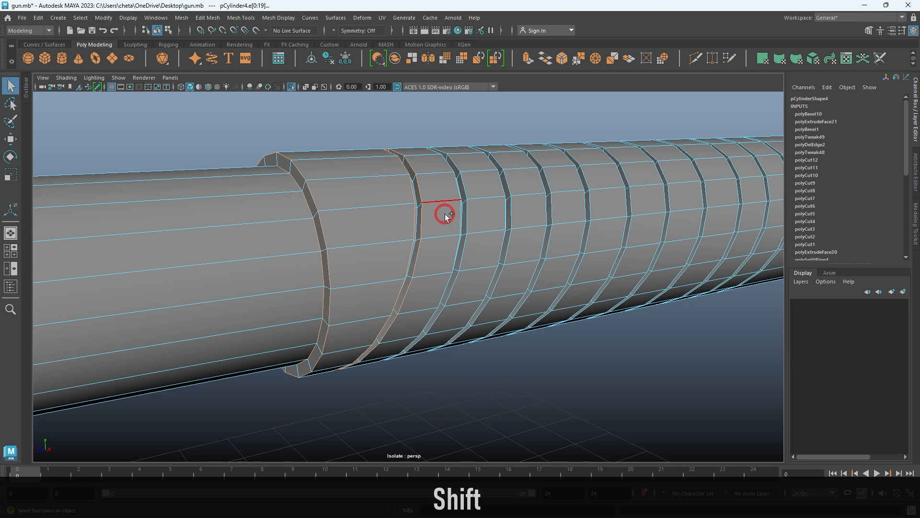
Add the edge loops bordering the first slanted groove behind the muzzle-end collar to the selection
right_click_drag(446, 214, 476, 238, "alt")
middle_click_drag(476, 238, 407, 243, "alt")
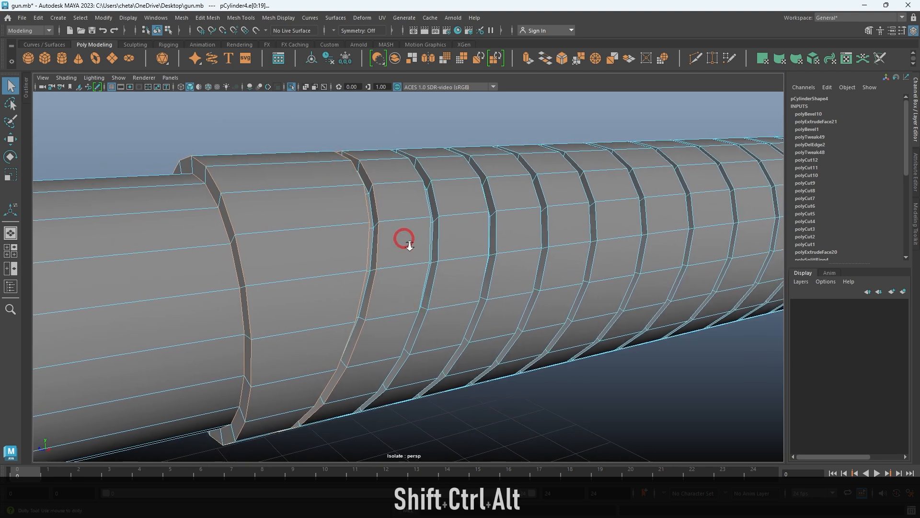
right_click_drag(406, 243, 382, 248, "alt")
left_click_drag(382, 248, 403, 253, "alt")
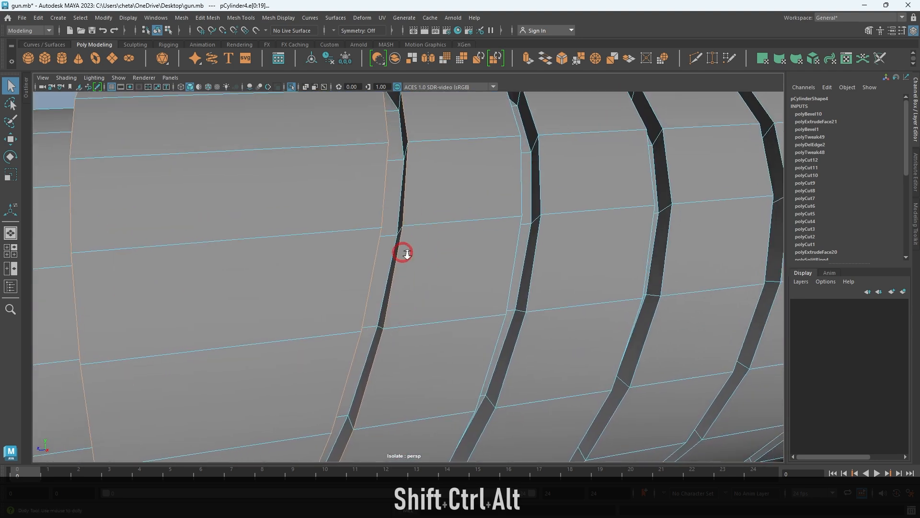
right_click_drag(403, 253, 402, 269, "alt")
left_click_drag(401, 269, 450, 264, "alt")
double_click(325, 278, "shift")
middle_click_drag(234, 269, 458, 265, "alt")
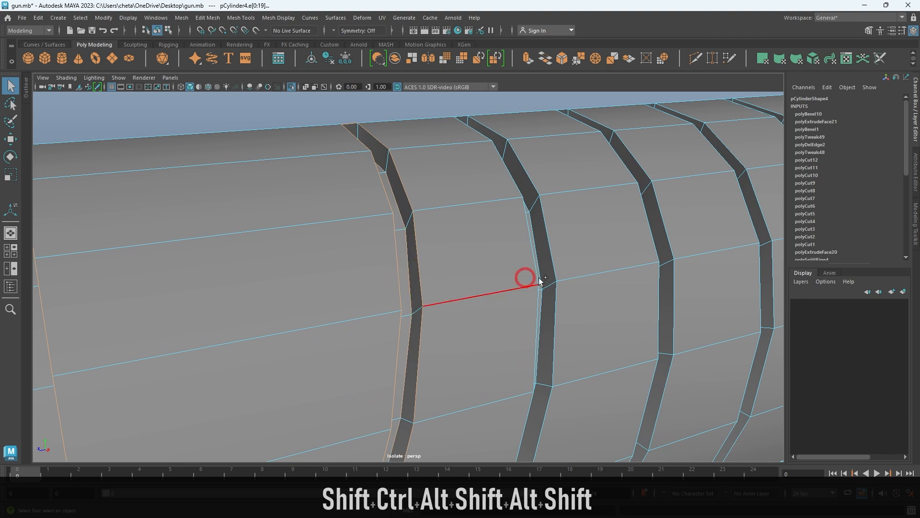
double_click(525, 245, "shift")
Add the inner edge loop at the bottom of the first slanted groove to the selection
right_click_drag(666, 218, 477, 312, "alt")
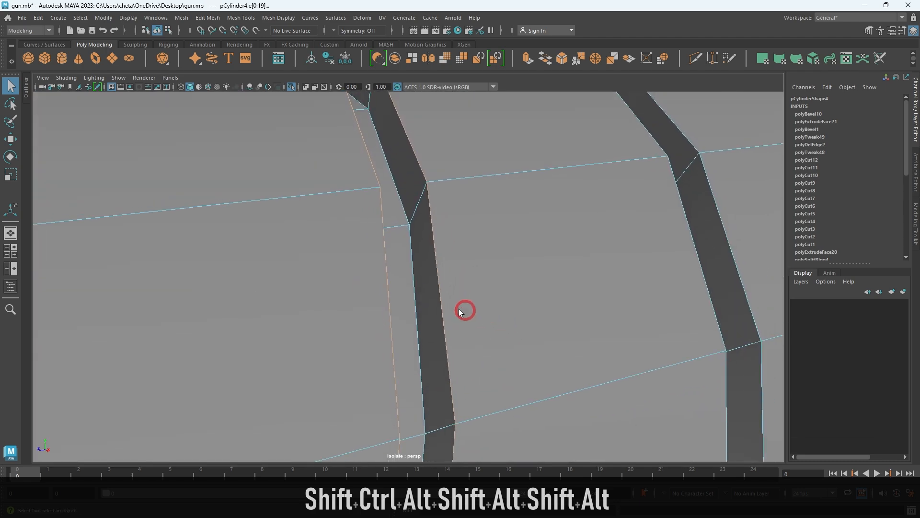
double_click(412, 293, "shift")
left_click_drag(560, 299, 528, 289, "alt")
middle_click_drag(527, 290, 396, 294, "alt")
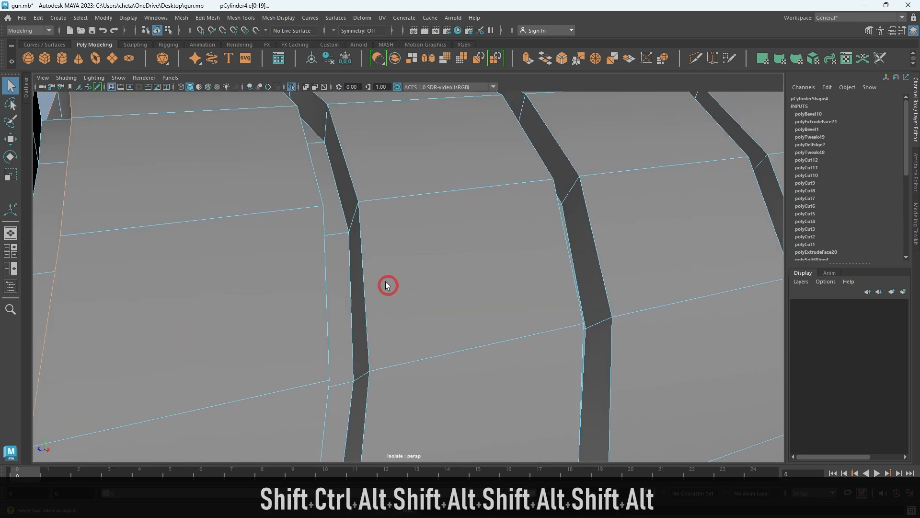
double_click(339, 268, "shift")
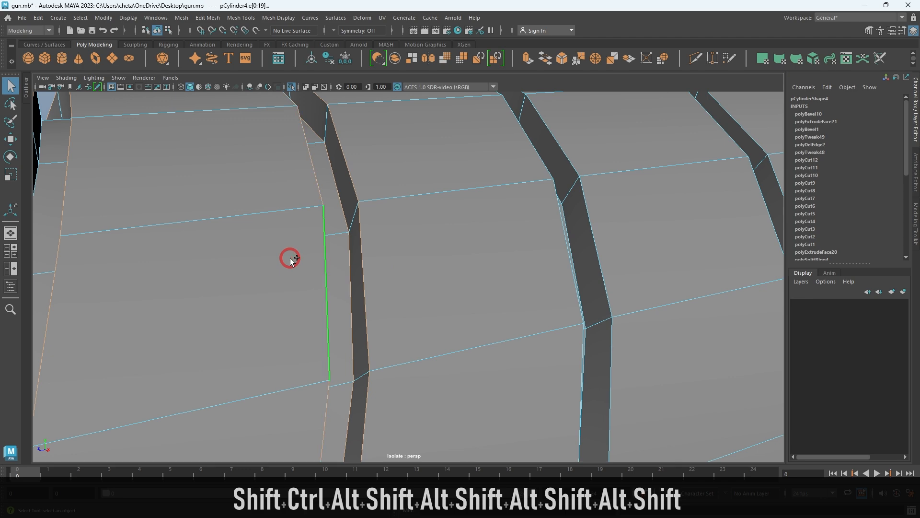
Add the edge loops of the second and following slanted grooves up to the barrel's muzzle to the selection
double_click(588, 227, "shift")
middle_click_drag(661, 241, 583, 262, "alt")
double_click(611, 248, "shift")
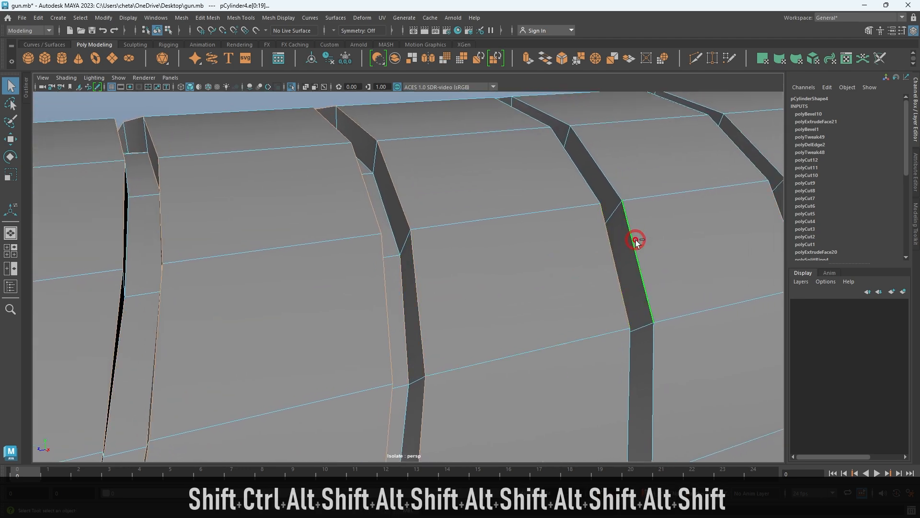
middle_click_drag(684, 230, 549, 230, "alt")
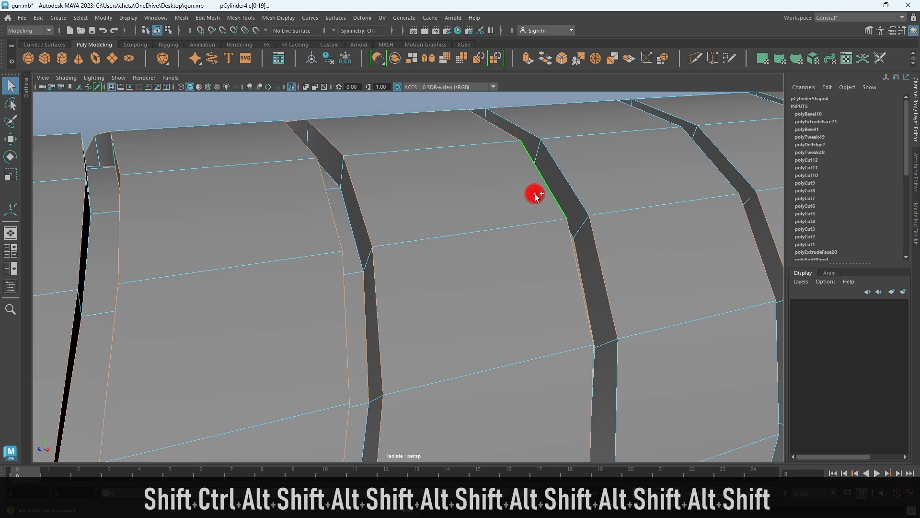
middle_click_drag(672, 251, 585, 252, "alt")
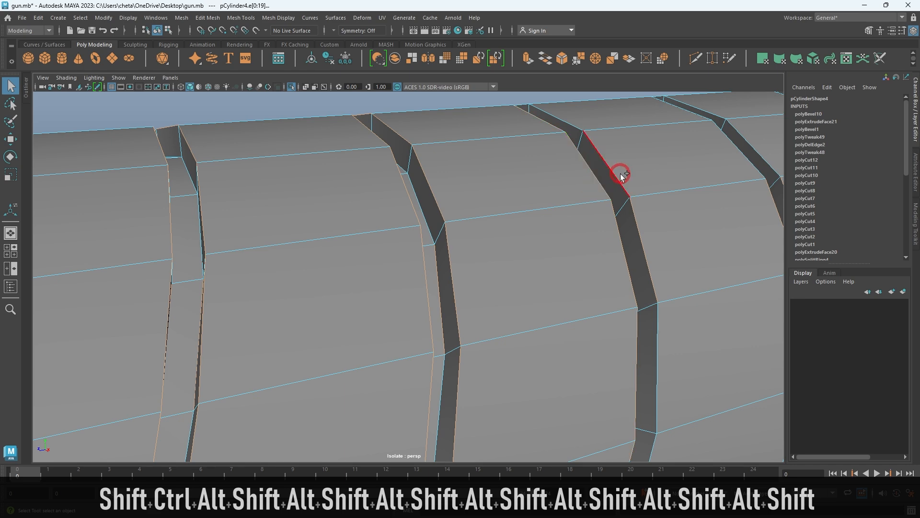
middle_click_drag(618, 179, 512, 248, "alt")
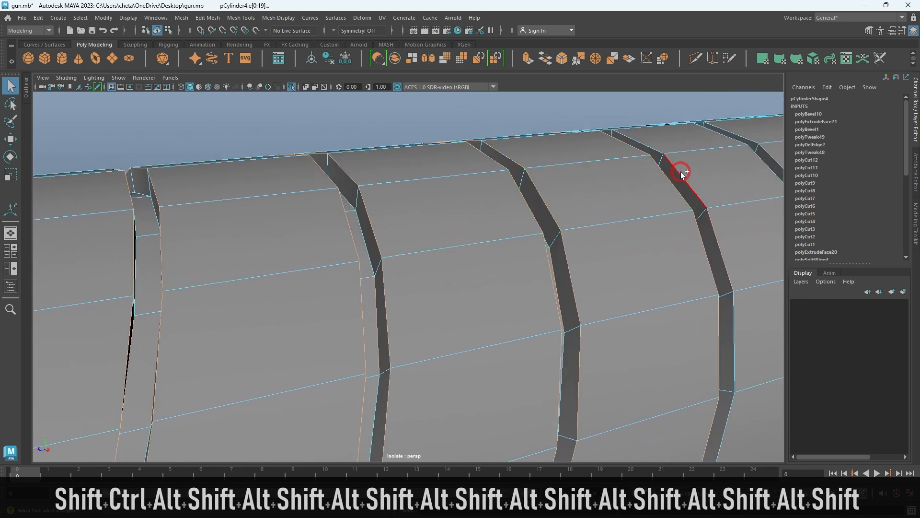
middle_click_drag(721, 206, 471, 278, "alt")
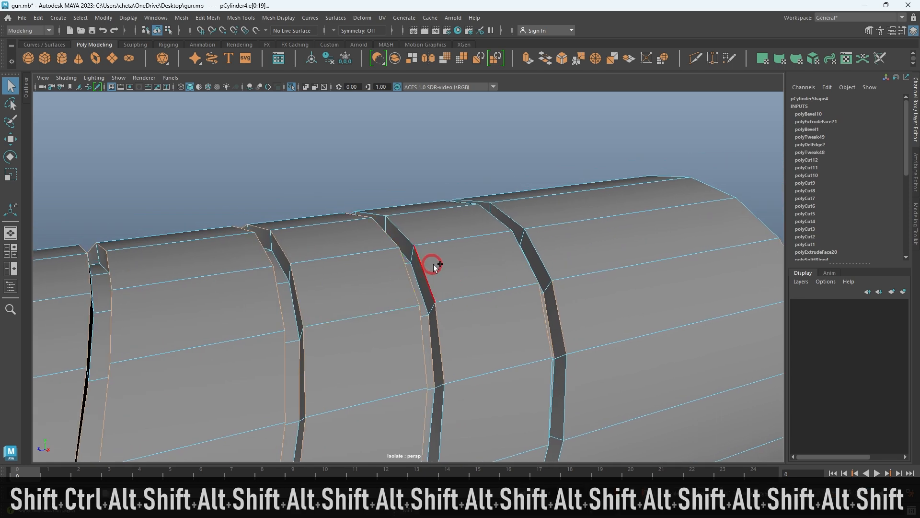
double_click(545, 249, "shift")
Add the hidden bottom edge loops of the grooves nearest the muzzle to the selection
right_click_drag(508, 236, 538, 341, "alt")
left_click_drag(538, 341, 631, 321, "alt")
double_click(534, 305, "shift")
middle_click_drag(631, 321, 579, 336, "alt")
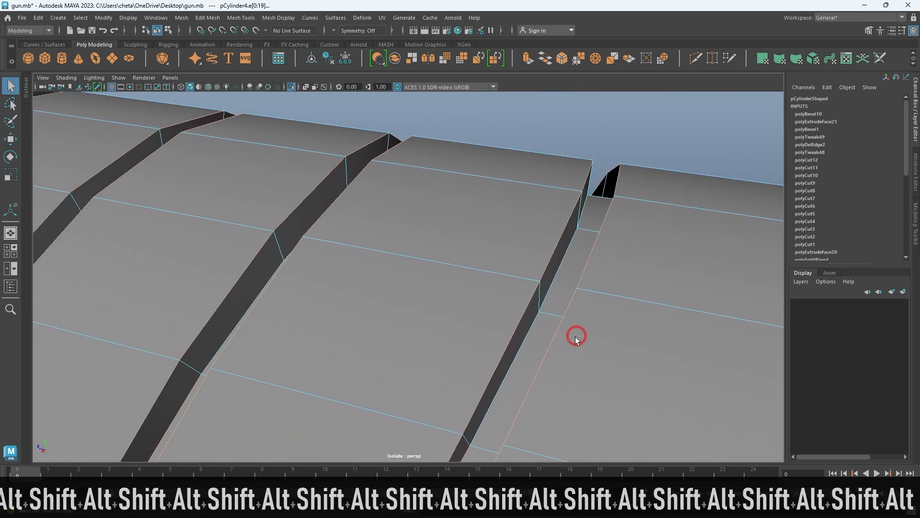
double_click(523, 346, "shift")
Add the missed bottom edge loop of the next slanted groove back from the muzzle to the selection
left_click_drag(523, 346, 581, 347, "alt")
right_click_drag(581, 347, 607, 346, "alt")
left_click_drag(607, 346, 559, 341, "alt")
middle_click_drag(559, 341, 602, 341, "alt")
left_click_drag(602, 341, 443, 330, "alt")
middle_click_drag(443, 330, 483, 328, "alt")
double_click(487, 324, "shift")
right_click_drag(592, 326, 569, 322, "alt")
left_click_drag(569, 322, 546, 323, "alt")
middle_click_drag(546, 324, 510, 314, "alt")
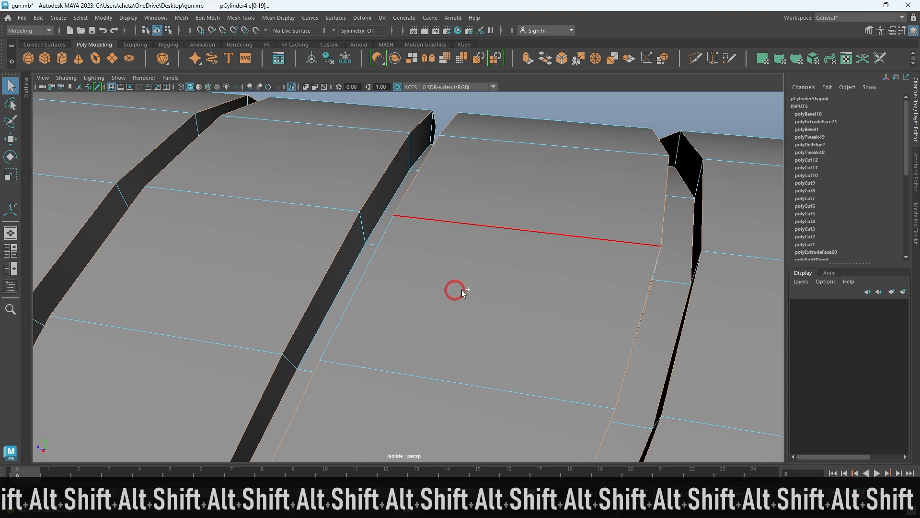
Add the missed inner edge loops of the middle slanted grooves to the selection
double_click(346, 273, "shift")
middle_click_drag(278, 276, 404, 292, "alt")
double_click(433, 294, "shift")
left_click_drag(353, 296, 380, 295, "alt")
middle_click_drag(307, 284, 403, 297, "alt")
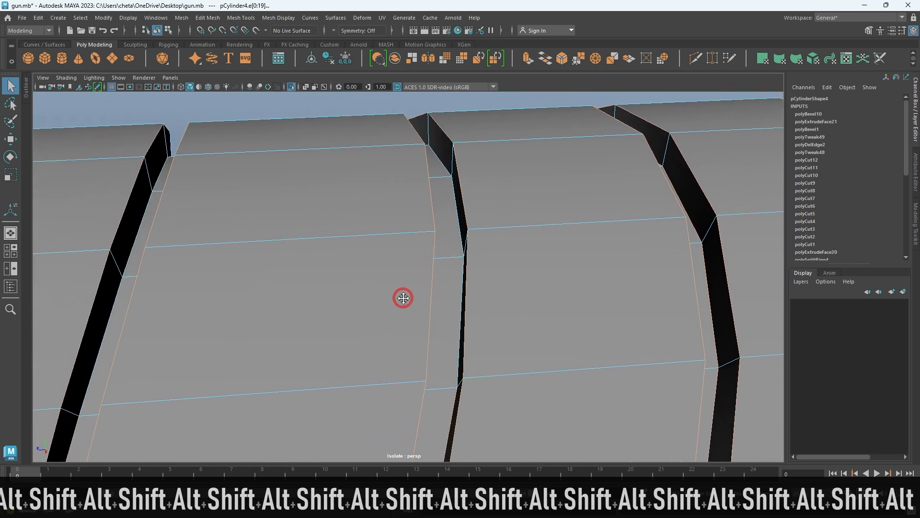
double_click(463, 227, "shift")
Add the missed inner edge loop of the slanted groove at the rear of the grooved section to the selection
middle_click_drag(220, 283, 281, 292, "alt")
double_click(230, 243, "shift")
left_click_drag(201, 286, 237, 292, "alt")
left_click_drag(610, 354, 474, 324, "alt")
left_click_drag(574, 330, 456, 311, "alt")
middle_click_drag(461, 317, 595, 303, "alt")
middle_click_drag(534, 313, 460, 316, "alt")
scroll(422, 305, "up", 2)
left_click_drag(464, 301, 419, 321, "alt")
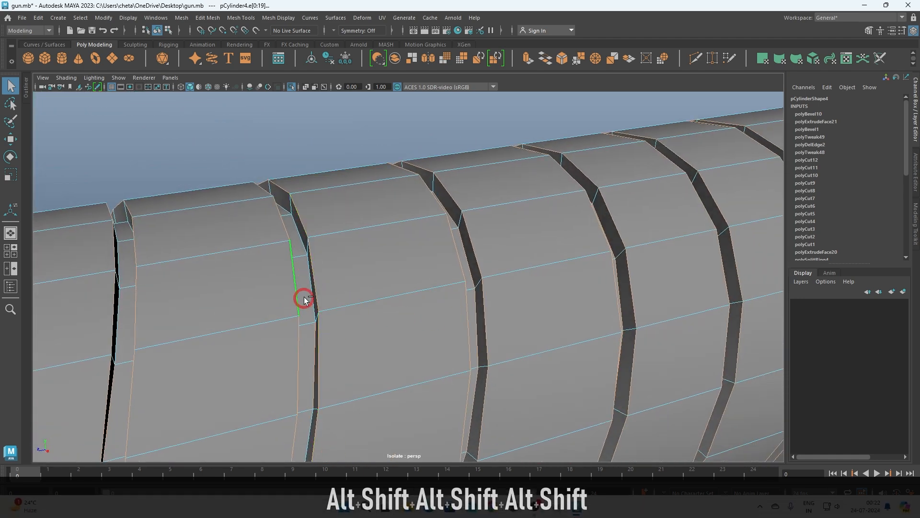
Check the slanted grooves from both sides and add their remaining unselected inner edges to the selection
left_click(309, 283)
middle_click_drag(136, 308, 236, 315, "alt")
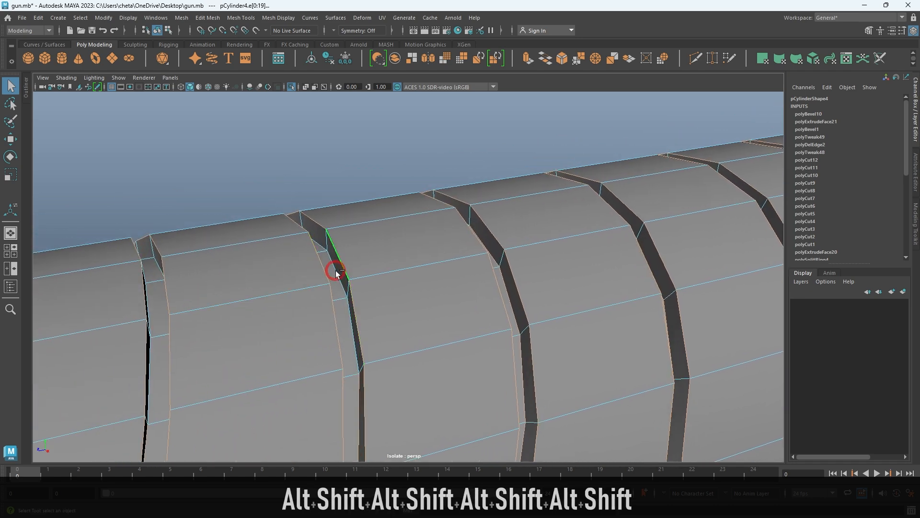
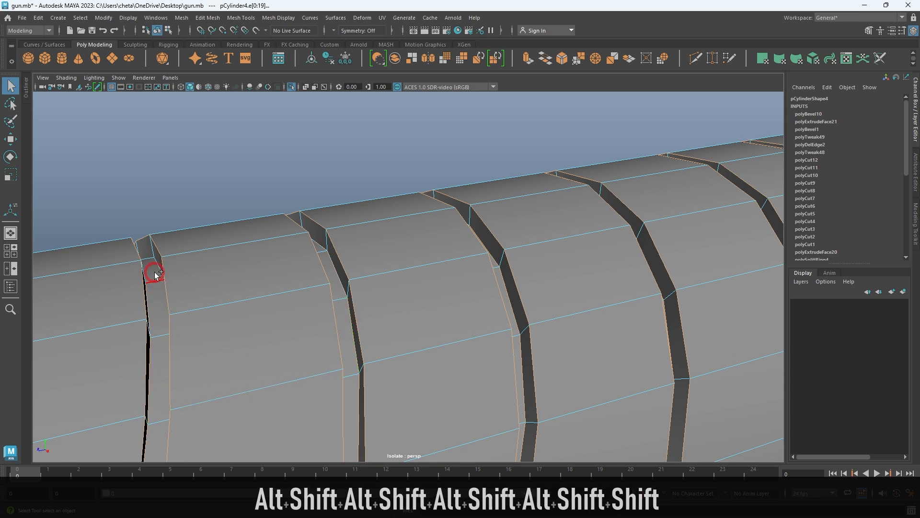
middle_click_drag(113, 352, 191, 315, "alt")
left_click_drag(393, 349, 320, 320, "alt")
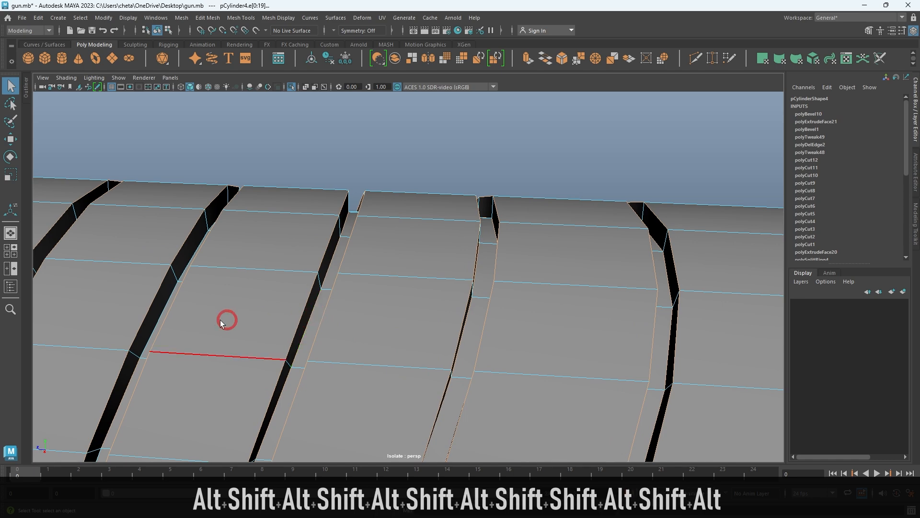
left_click_drag(241, 320, 353, 332, "alt")
left_click(341, 322, "shift")
left_click_drag(202, 314, 288, 320, "alt")
right_click_drag(288, 320, 277, 316, "alt")
middle_click_drag(277, 316, 401, 305, "alt")
left_click_drag(401, 306, 401, 326, "alt")
left_click(441, 375, "shift")
right_click_drag(402, 326, 211, 283, "alt")
left_click_drag(290, 282, 374, 299, "alt")
right_click_drag(375, 298, 403, 317, "alt")
Remove stray edges outside the slanted grooves from the selection along the barrel
left_click_drag(412, 342, 376, 335, "alt")
left_click_drag(511, 243, 440, 416, "ctrl")
left_click_drag(527, 336, 503, 332, "alt")
middle_click_drag(309, 310, 499, 261, "alt")
right_click_drag(494, 257, 383, 243, "alt")
left_click_drag(378, 235, 461, 249, "alt")
middle_click_drag(330, 258, 407, 247, "alt")
left_click_drag(474, 311, 374, 307, "alt")
middle_click_drag(431, 299, 590, 263, "alt")
right_click_drag(575, 258, 471, 250, "alt")
left_click_drag(470, 251, 379, 249, "alt")
left_click_drag(195, 182, 426, 322, "ctrl")
right_click_drag(426, 307, 372, 269, "alt")
left_click_drag(371, 266, 345, 238, "alt")
middle_click_drag(341, 238, 430, 320, "alt")
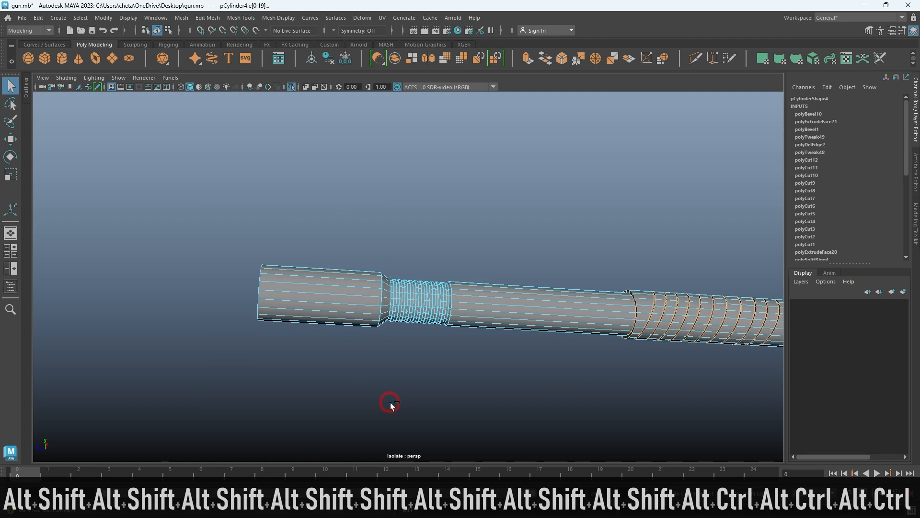
Show the barrel in wireframe and deselect all edges on its rear and ribbed sections
key("4")
left_click_drag(462, 379, 390, 269, "alt")
right_click_drag(390, 268, 551, 345, "alt")
left_click_drag(550, 345, 505, 331, "alt")
right_click_drag(505, 331, 350, 253, "alt")
left_click_drag(349, 252, 360, 282, "alt")
right_click_drag(497, 327, 419, 319, "alt")
mouse_move(419, 318)
left_mouse_down("alt")
mouse_move(460, 322)
mouse_move(417, 323)
left_mouse_up("alt")
right_click_drag(417, 323, 448, 372, "alt")
left_click_drag(447, 372, 336, 267, "alt")
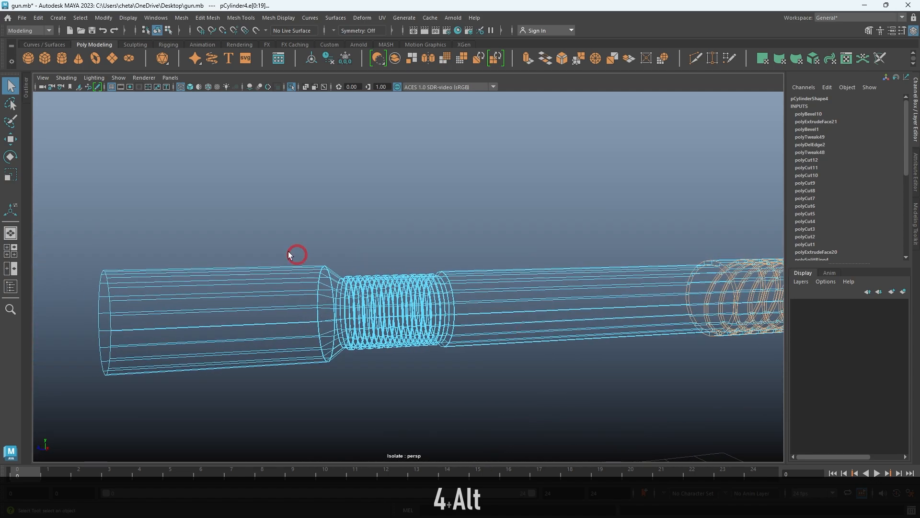
key("ctrl+z")
key("ctrl+z")
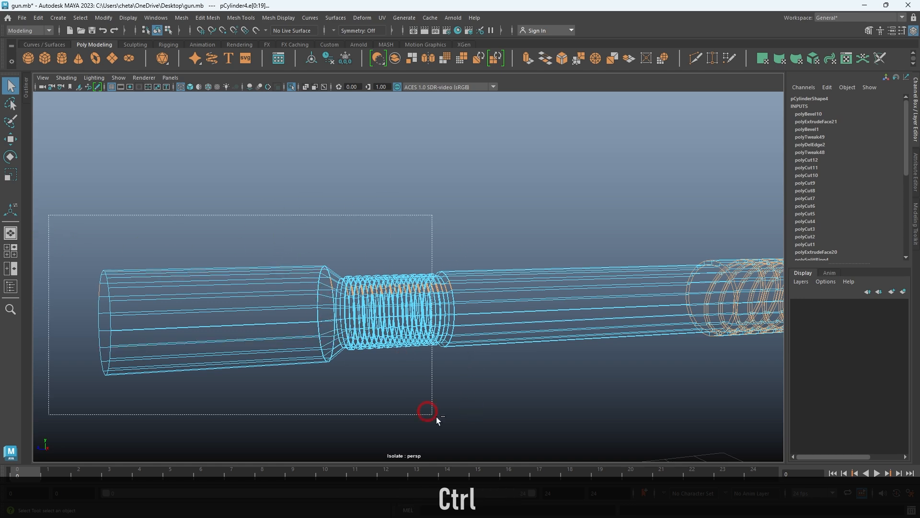
middle_click_drag(663, 327, 379, 324, "alt")
left_click_drag(378, 324, 367, 344, "alt")
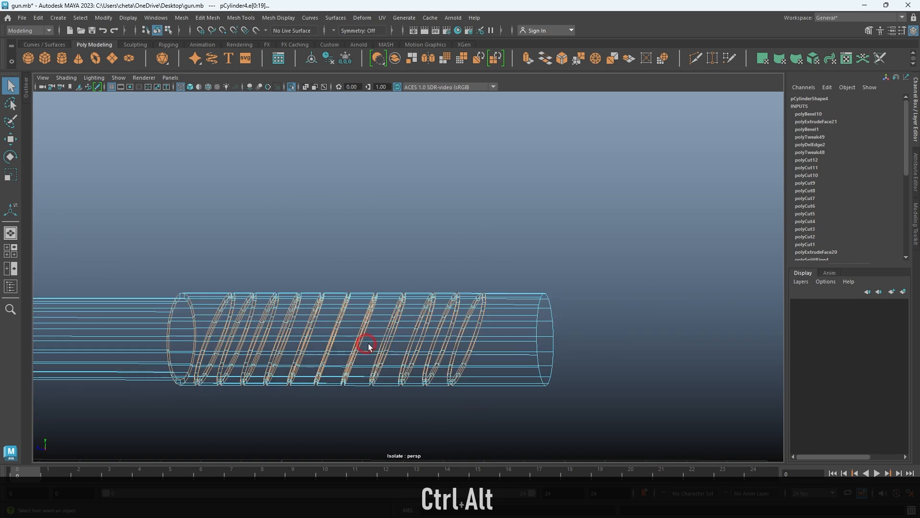
Restore shaded display and bevel the selected groove edges with 2 segments and a fraction of 0.2
key("5")
middle_click_drag(461, 339, 566, 305, "alt")
right_click_drag(566, 305, 538, 380, "alt")
left_click_drag(538, 380, 369, 324, "alt")
middle_click_drag(369, 324, 444, 319, "alt")
right_click_drag(444, 320, 441, 339, "alt")
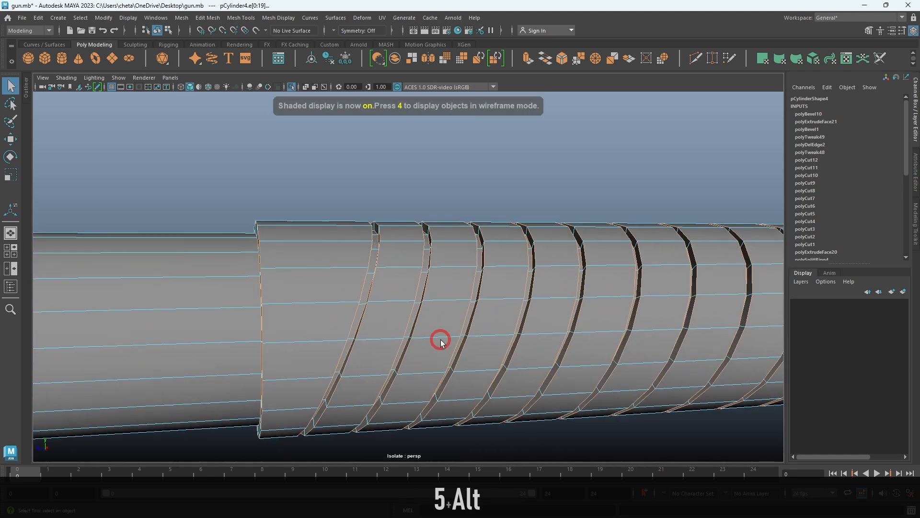
key("ctrl+b")
right_click_drag(411, 277, 524, 339, "alt")
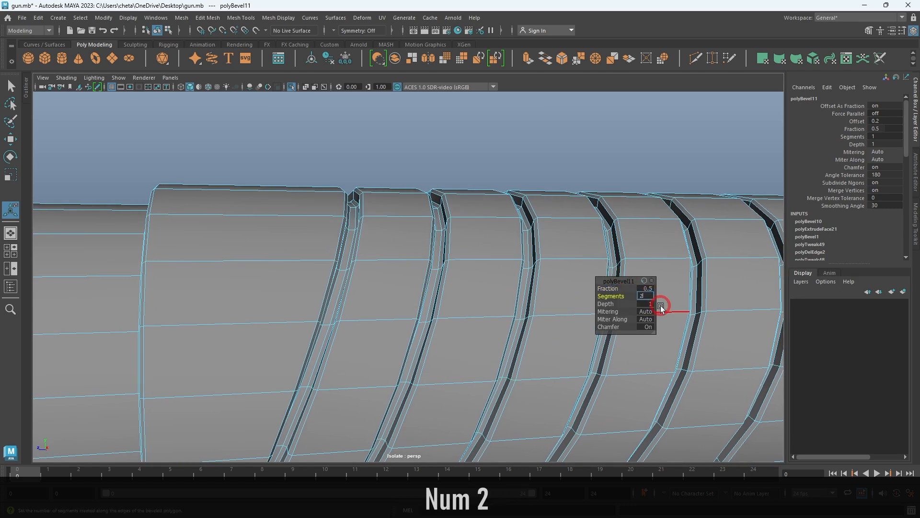
key("Return")
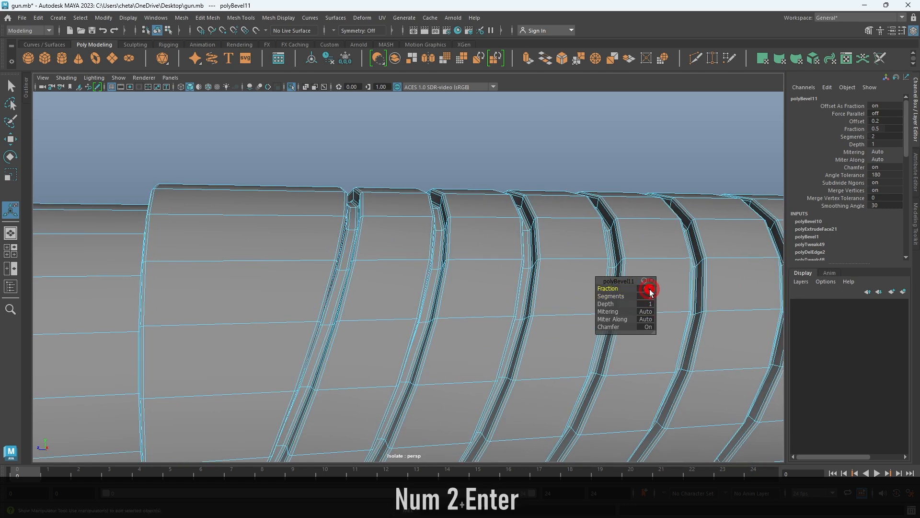
type(".2")
key("Return")
Return to object mode and turn on the smooth preview for the barrel
right_click_drag(508, 156, 544, 125)
right_click_drag(575, 239, 452, 290, "alt")
key("alt+d")
right_click_drag(552, 308, 273, 297, "alt")
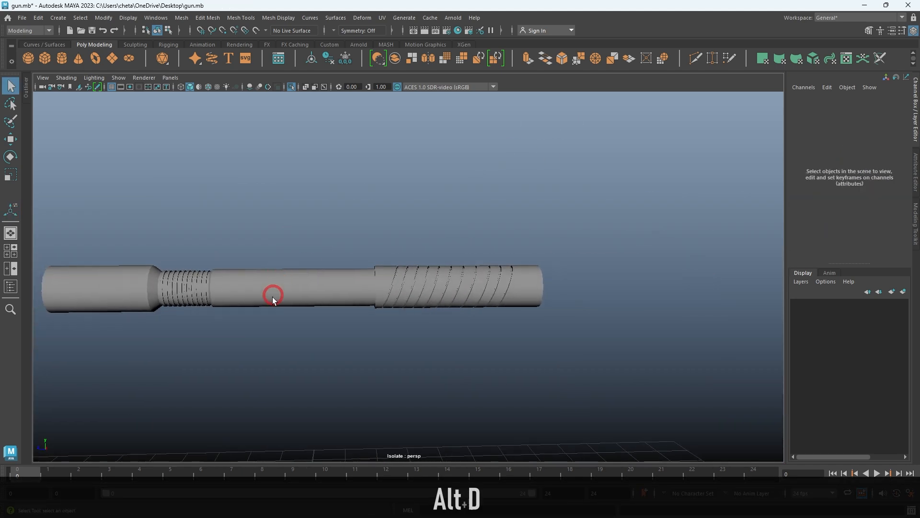
left_click(273, 289)
key("3")
left_click(347, 229)
Inspect the smoothed barrel and leave isolation to show the whole gun
middle_click_drag(347, 228, 474, 252, "alt")
right_click_drag(475, 252, 508, 240, "alt")
left_click_drag(236, 238, 286, 235, "alt")
right_click_drag(286, 234, 367, 302, "alt")
left_click_drag(367, 302, 463, 309, "alt")
right_click_drag(463, 309, 379, 336, "alt")
left_click_drag(378, 335, 356, 324, "alt")
key("ctrl+1")
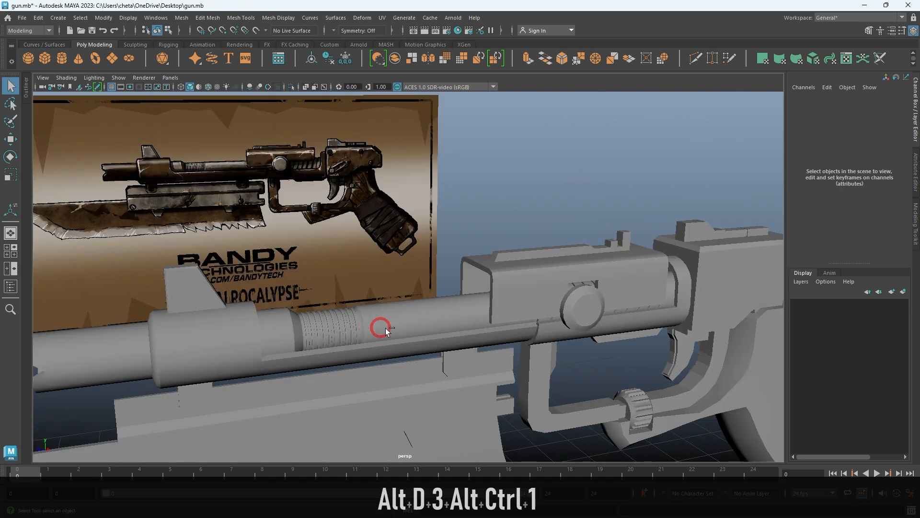
Insert three Multi-Cut edge loops along the plain barrel section between ribs and receiver, and restore its smooth preview
left_click_drag(438, 314, 409, 325, "alt")
left_click(386, 329)
key("1")
right_click(632, 208, "shift")
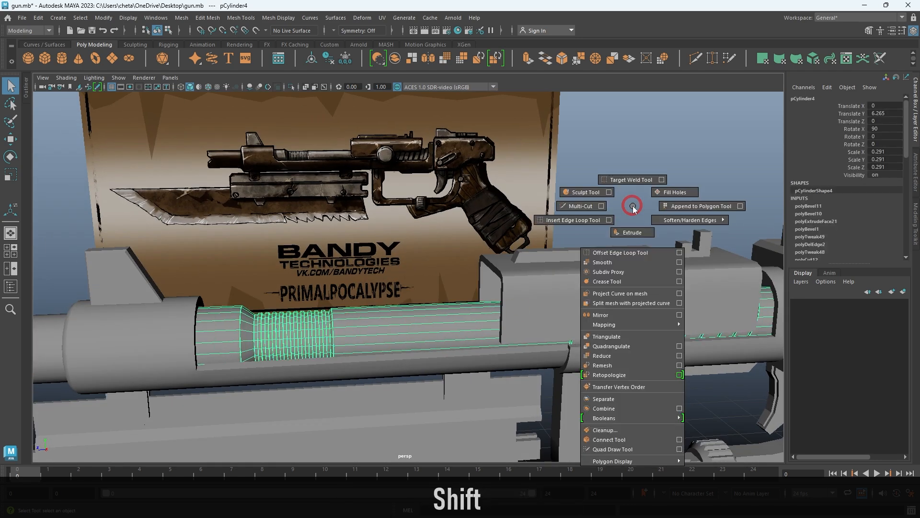
left_click(601, 207)
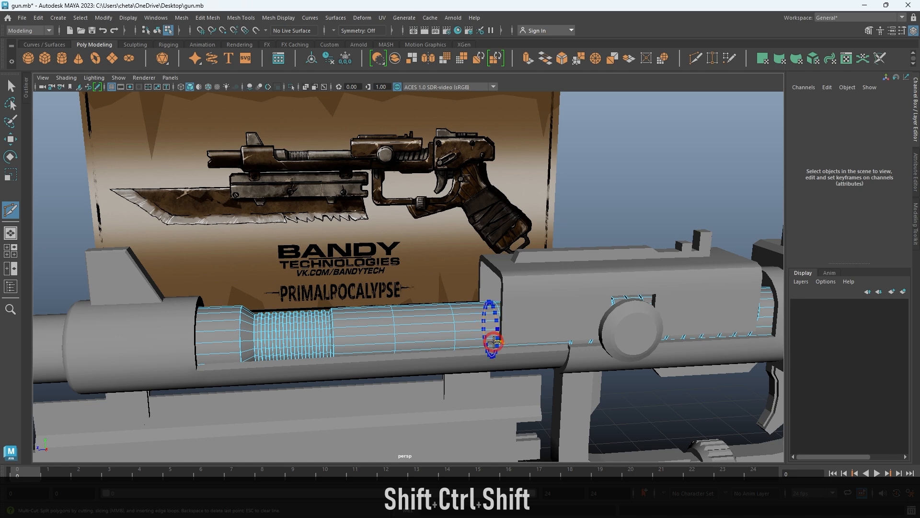
key("q")
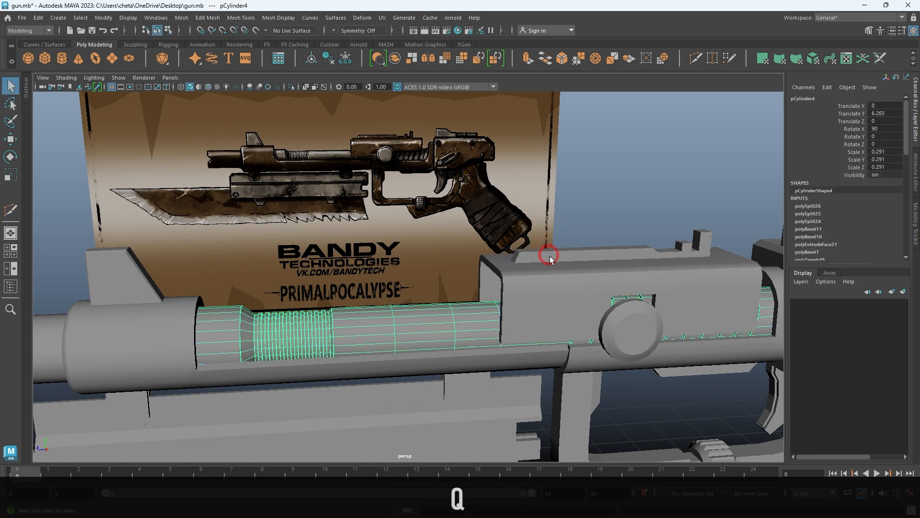
key("e")
key("3")
key("alt+d")
Isolate the muzzle shroud with the long half-pipe extension
left_click_drag(559, 316, 489, 270, "alt")
left_click(481, 283)
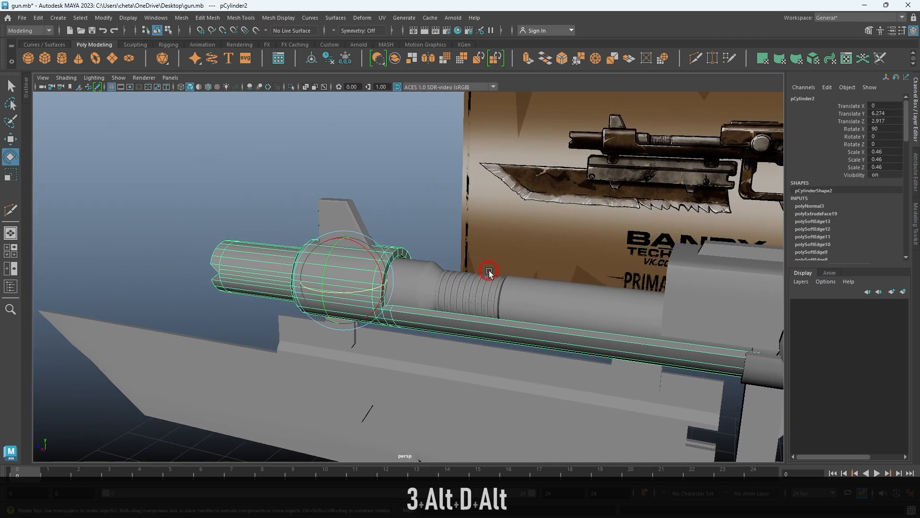
key("ctrl+1")
left_click(574, 257)
left_click_drag(573, 257, 404, 275, "alt")
mouse_move(374, 307)
right_mouse_down("alt")
mouse_move(385, 320)
mouse_move(386, 302)
right_mouse_up("alt")
left_click(407, 315)
left_click_drag(386, 302, 391, 282, "alt")
Preview the muzzle shroud smoothed, examine its notched end, and return to the unsmoothed display
key("3")
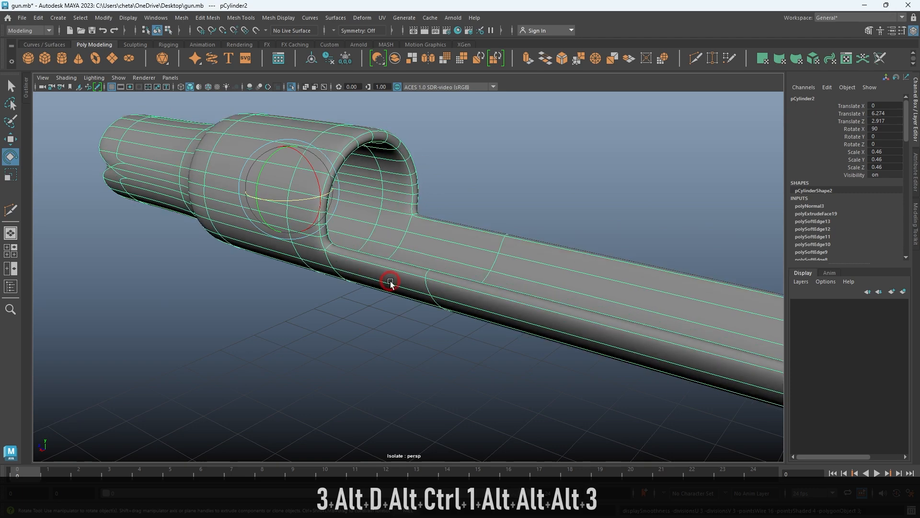
left_click(588, 220)
right_click_drag(588, 220, 532, 190, "alt")
left_click_drag(532, 189, 351, 256, "alt")
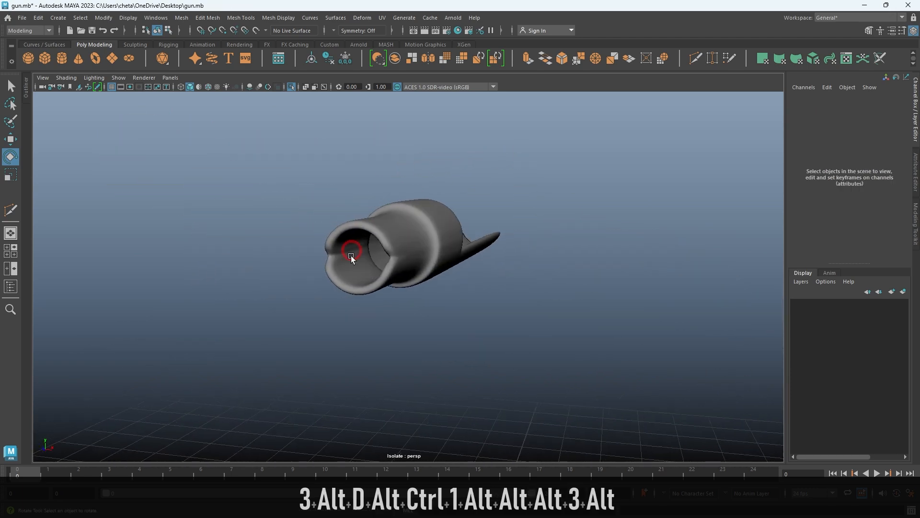
left_click(387, 237)
key("1")
Insert a Multi-Cut edge loop on the shroud's notched end face close to its outer rim
left_click_drag(421, 273, 279, 243, "alt")
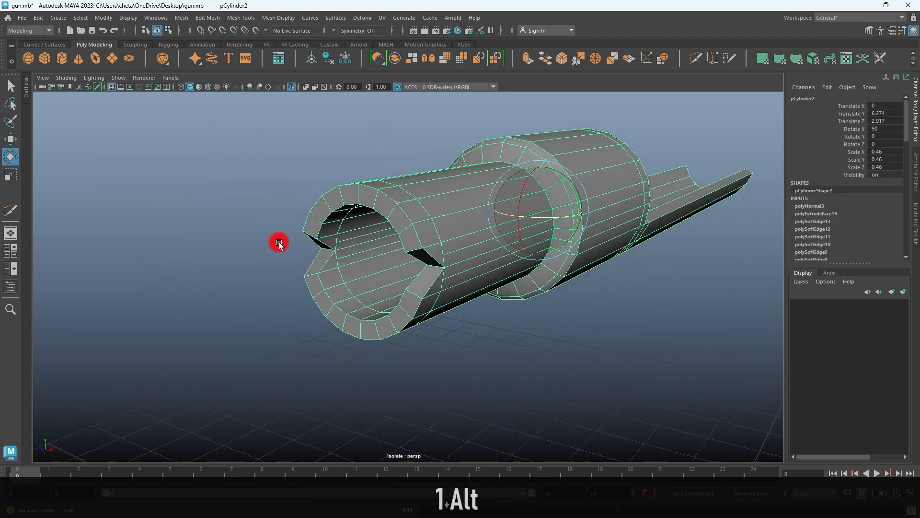
left_click(279, 243)
left_click(427, 252)
right_click_drag(427, 252, 466, 276, "alt")
middle_click_drag(465, 274, 446, 317, "alt")
left_click(694, 59)
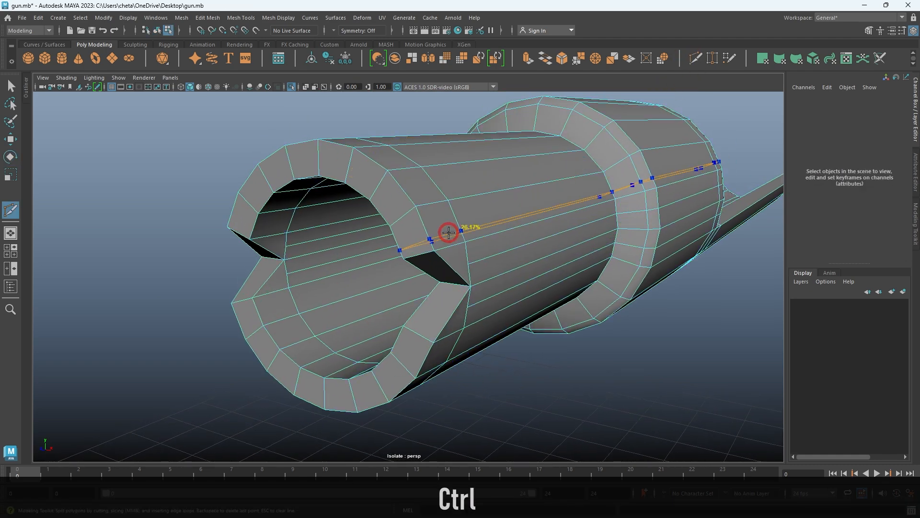
right_click_drag(409, 226, 451, 272, "ctrl+alt")
middle_click_drag(456, 263, 455, 269, "ctrl+alt")
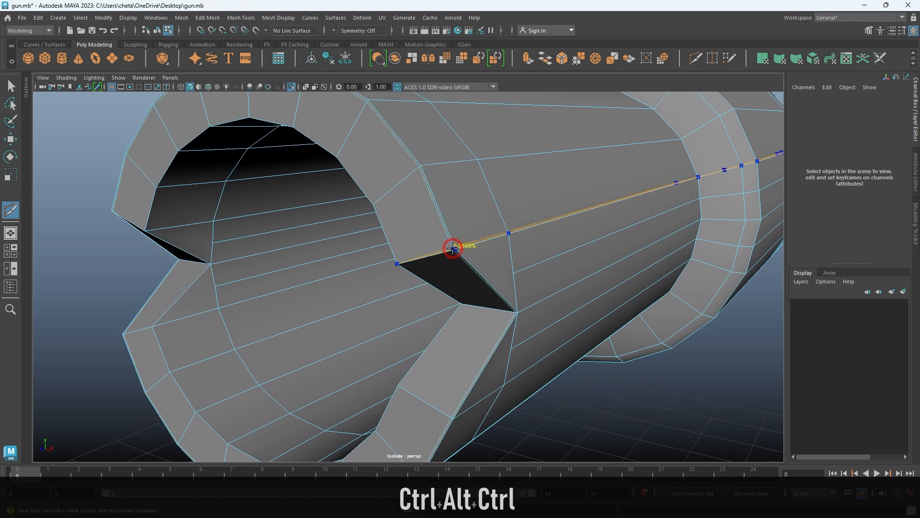
Insert a Multi-Cut edge loop on the shroud's notched end face close to its inner rim
right_click_drag(397, 262, 413, 273, "alt")
left_click_drag(389, 244, 436, 236, "alt")
middle_click_drag(436, 236, 430, 238, "alt")
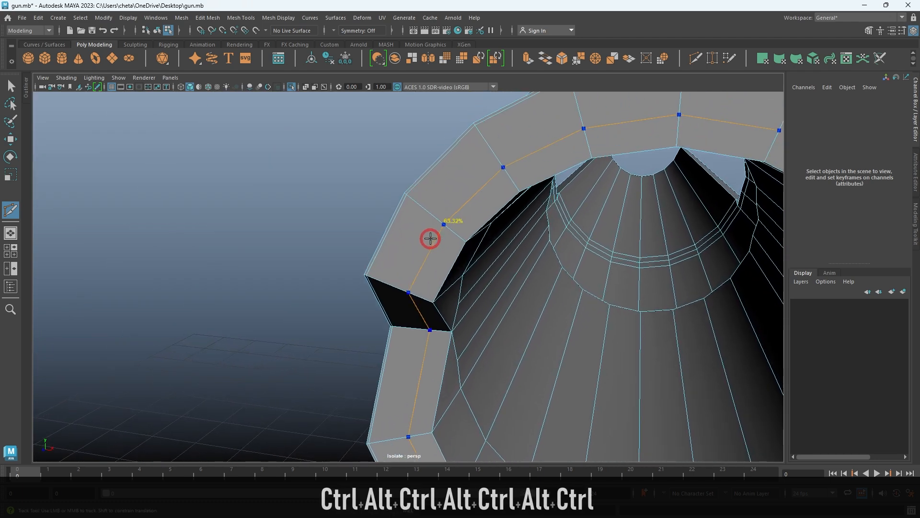
left_click(463, 240, "ctrl")
left_click_drag(592, 294, 485, 249, "alt")
middle_click_drag(485, 249, 491, 258, "alt")
left_click_drag(490, 258, 515, 283, "alt")
right_click_drag(447, 265, 471, 287, "alt")
middle_click_drag(451, 292, 456, 279, "alt")
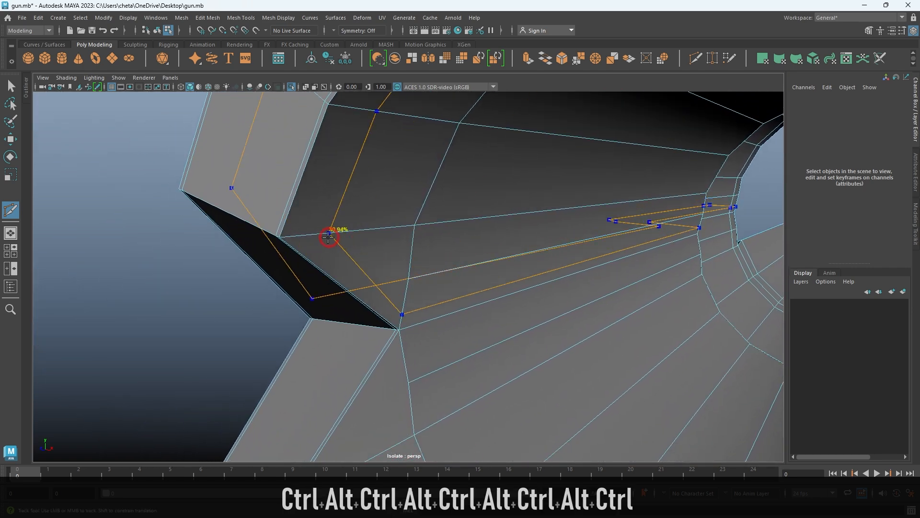
left_click(283, 235, "ctrl")
right_click_drag(566, 286, 411, 249, "alt")
left_click_drag(411, 249, 573, 253, "alt")
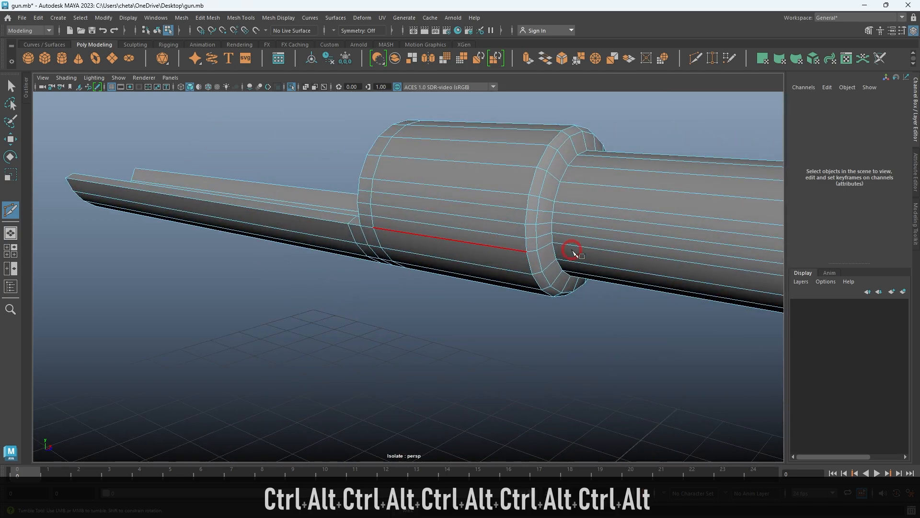
Try to slice vertically through the shroud's notched end in the side view with Multi-Cut
middle_click_drag(574, 252, 397, 251, "alt")
left_click_drag(596, 276, 595, 288, "alt")
middle_click_drag(594, 287, 503, 290, "alt")
left_click_drag(503, 290, 592, 283, "alt")
middle_click_drag(592, 283, 476, 296, "alt")
mouse_move(489, 296)
left_mouse_down("alt")
mouse_move(403, 312)
mouse_move(481, 294)
left_mouse_up("alt")
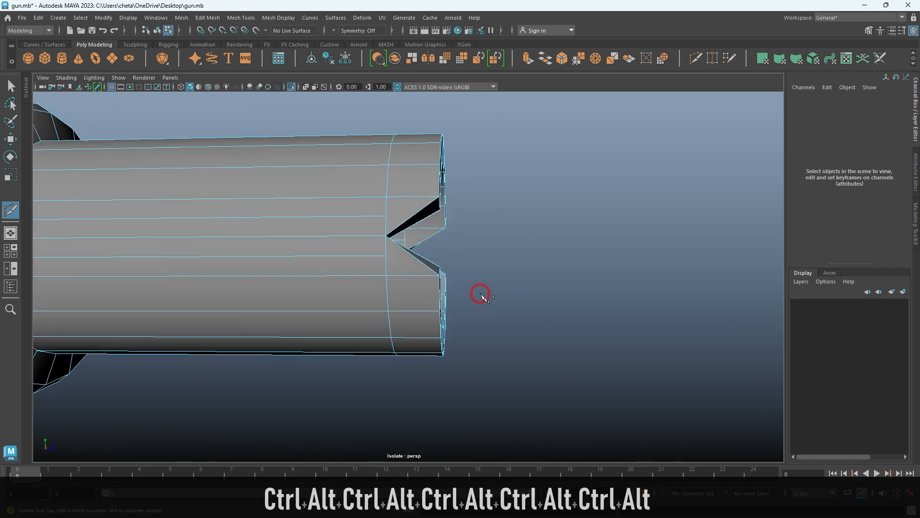
key("space")
key("space")
right_click_drag(625, 323, 597, 387, "alt")
middle_click_drag(578, 120, 419, 193, "alt")
right_click_drag(419, 193, 602, 357, "alt")
middle_click_drag(602, 358, 451, 359, "alt")
right_click_drag(451, 358, 527, 409, "alt")
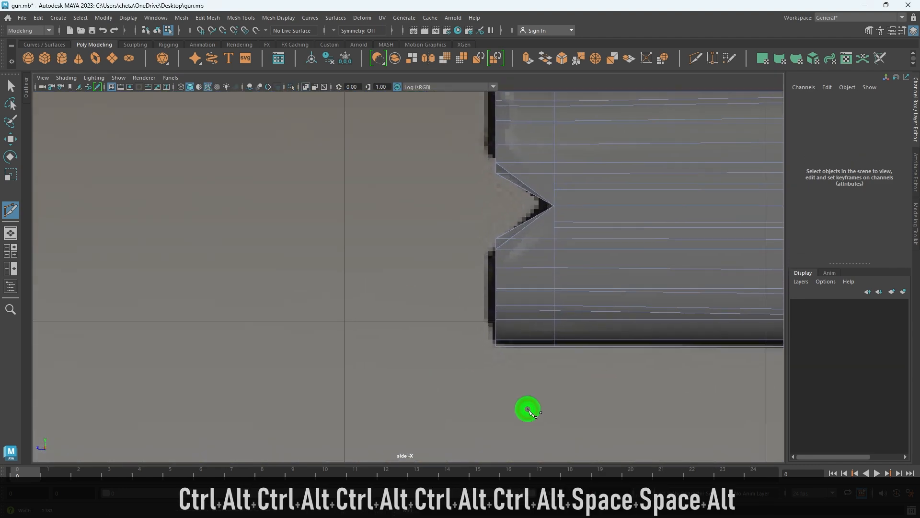
middle_click_drag(539, 263, 515, 310, "alt")
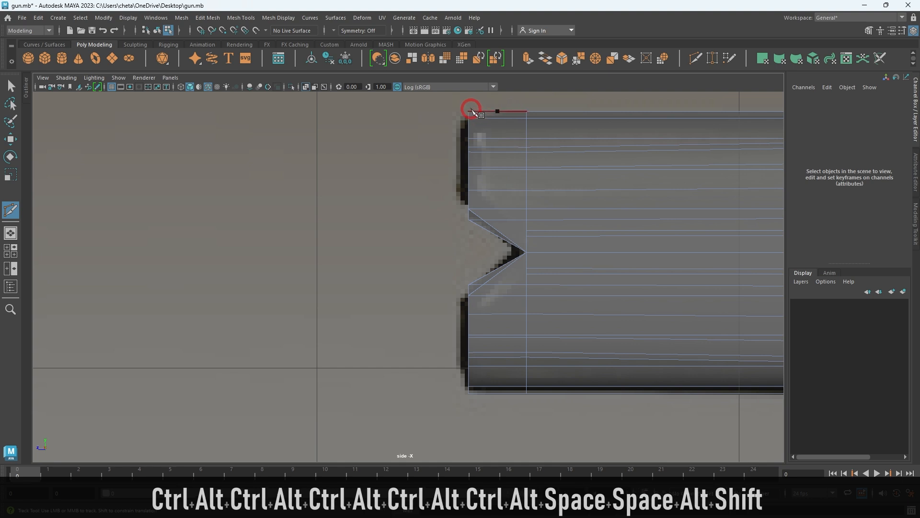
key("ctrl+z")
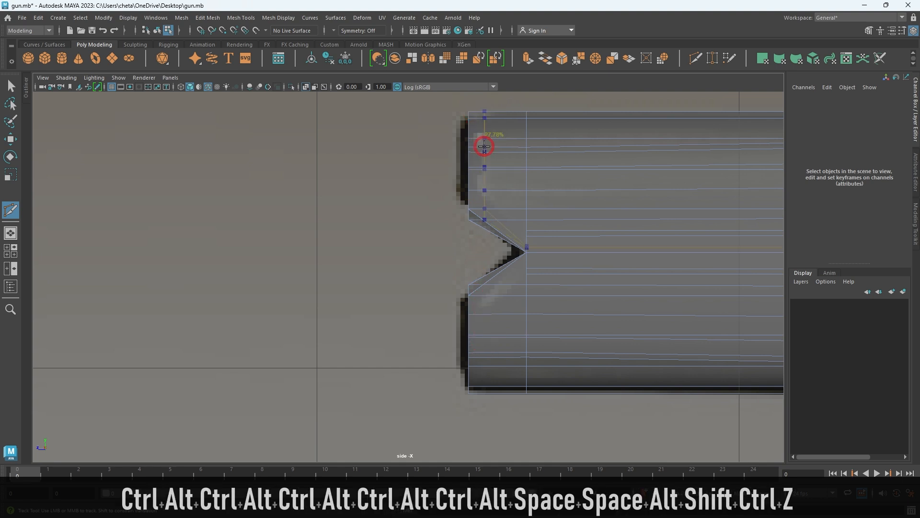
Retry the vertical Multi-Cut slice near the front edge of the reselected shroud and undo it in perspective view
key("q")
left_click(511, 155)
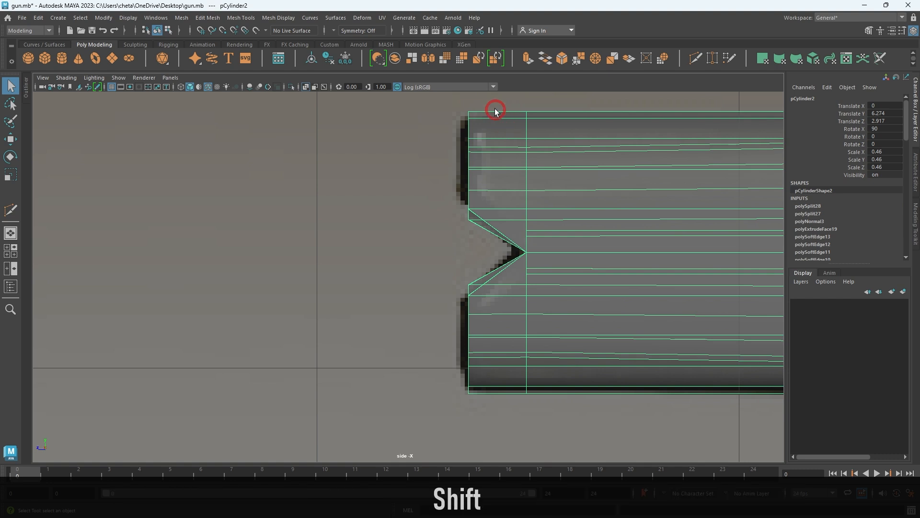
left_click(693, 58)
left_click(477, 119, "shift")
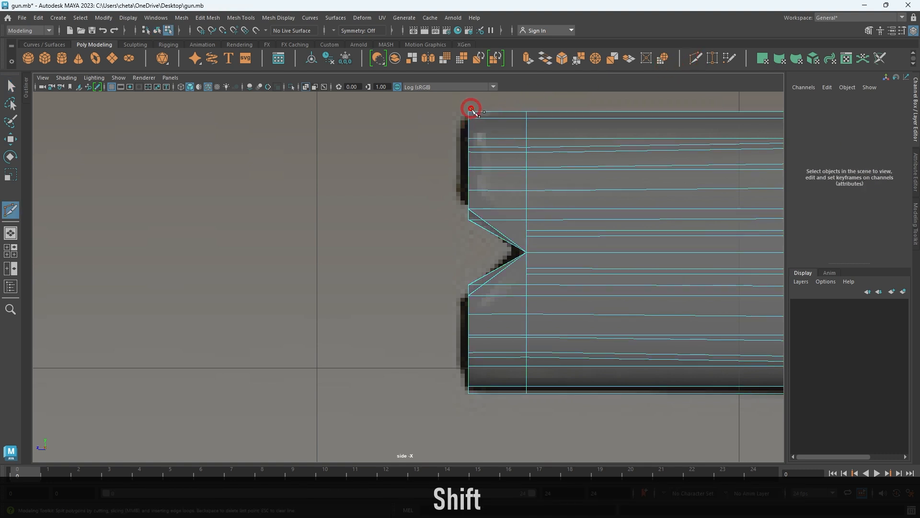
key("space")
key("space")
left_click_drag(469, 184, 544, 343, "alt")
right_click_drag(544, 342, 664, 390, "alt")
mouse_move(447, 298)
left_mouse_down("alt")
mouse_move(396, 287)
mouse_move(428, 294)
mouse_move(442, 286)
left_mouse_up("alt")
key("ctrl+z")
right_click_drag(646, 279, 515, 234, "alt")
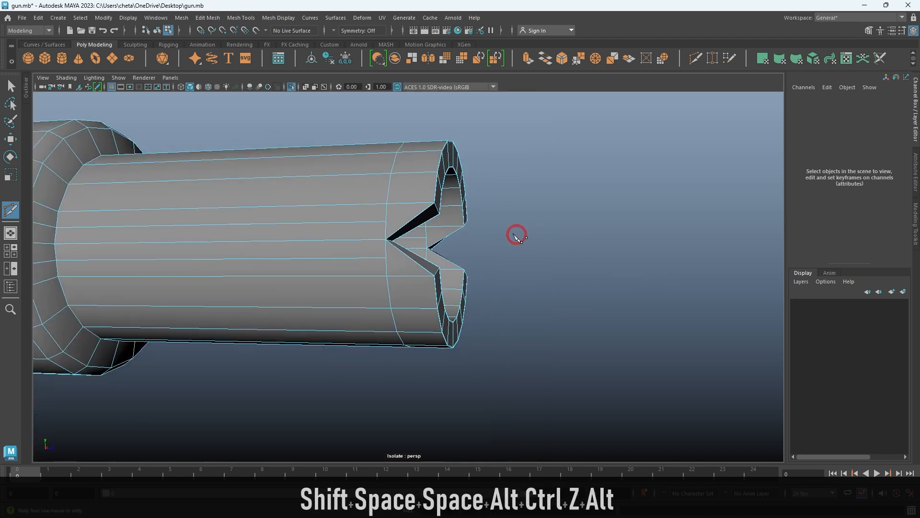
left_click_drag(515, 234, 500, 234, "alt")
Preview the muzzle shroud smoothed and examine its collar and notched end
key("q")
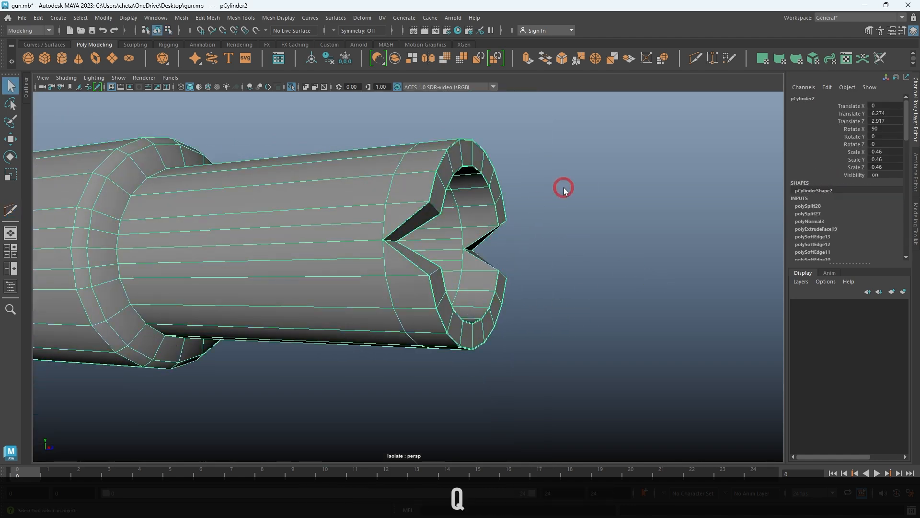
key("3")
key("alt+d")
right_click_drag(569, 230, 500, 205, "alt")
left_click_drag(500, 205, 351, 242, "alt")
Turn off the shroud's smooth preview and bevel the edge loop where its narrow front tube meets the collar
left_click(343, 232)
key("1")
middle_click_drag(391, 241, 429, 241, "alt")
left_click_drag(429, 241, 404, 277, "alt")
right_click_drag(390, 270, 376, 230)
double_click(377, 251)
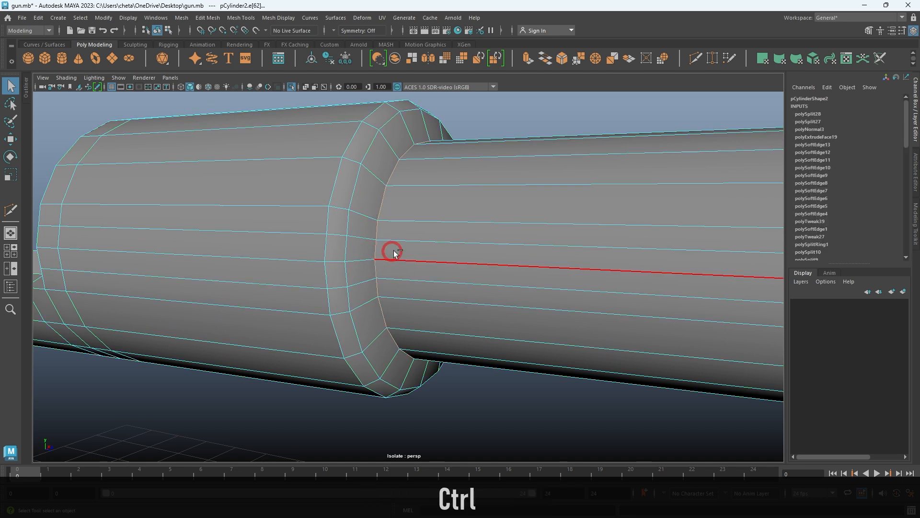
key("ctrl+b")
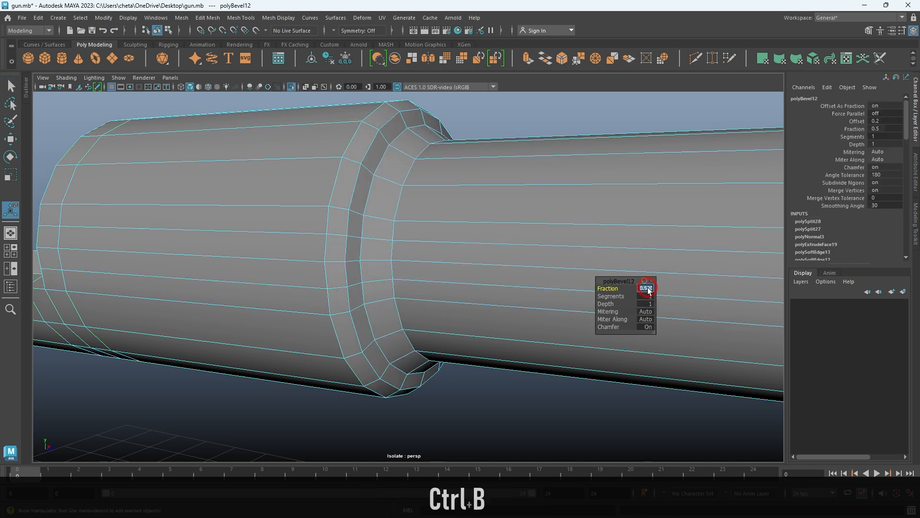
Set the tube-to-collar bevel's fraction to 0.05 and its segments to 2
type(".2")
key("Return")
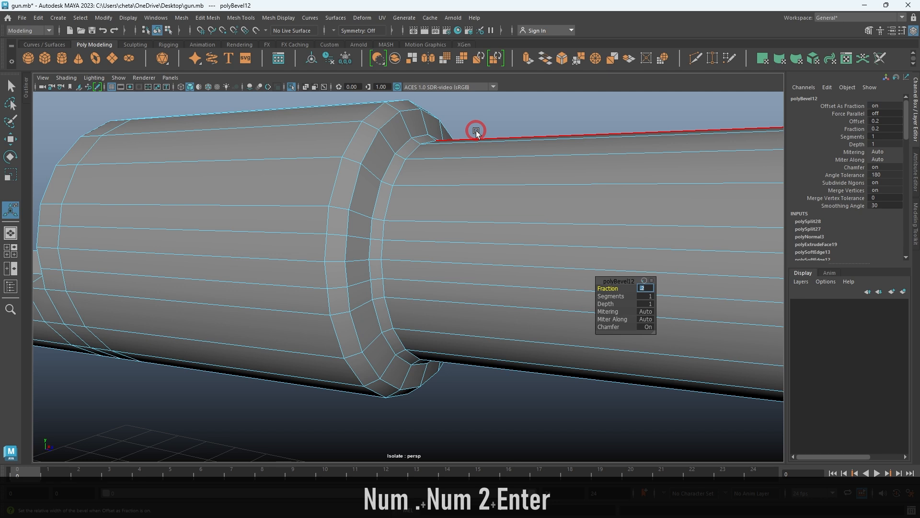
key("Return")
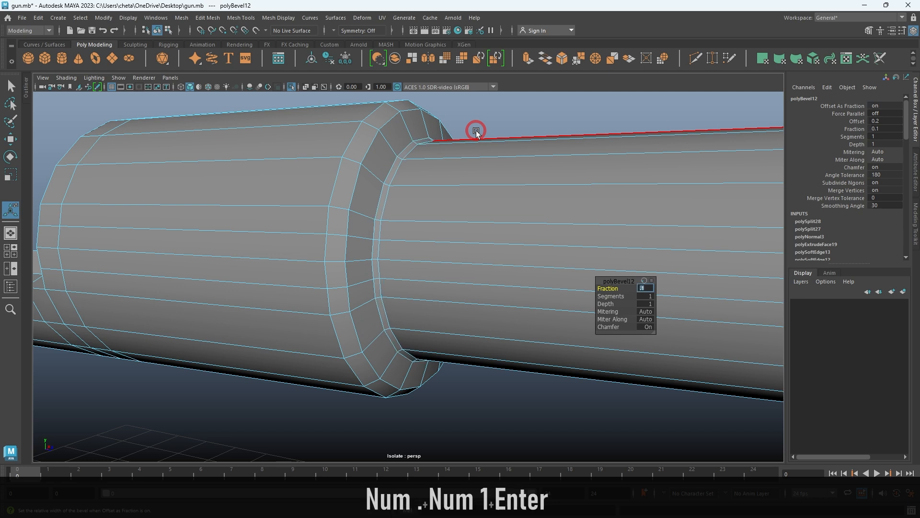
type(".05")
key("Return")
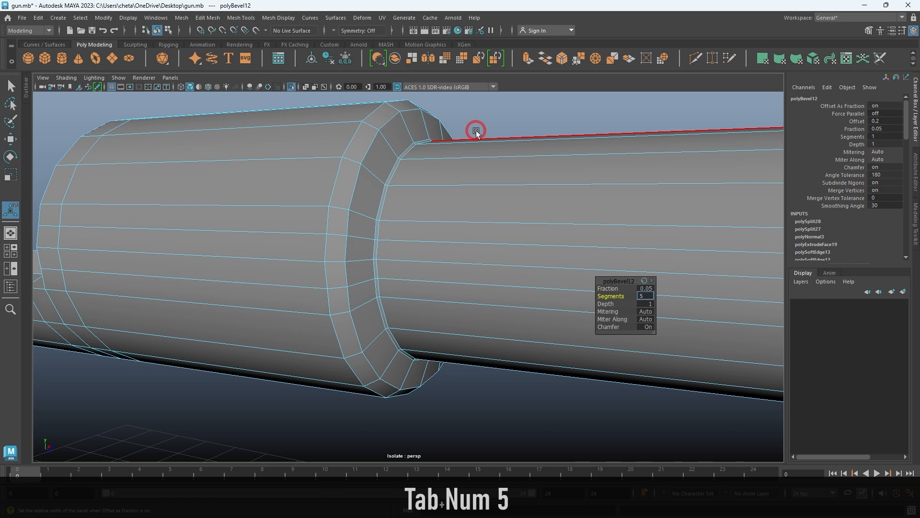
type("2")
key("Return")
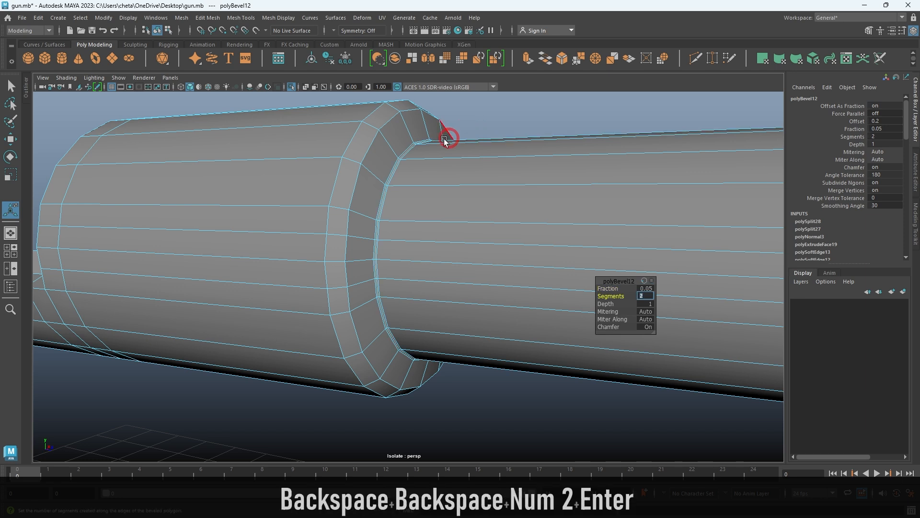
Preview the shroud smoothed and examine the beveled collar joint and the notched end
right_click_drag(588, 144, 585, 138)
key("alt+d")
left_click_drag(538, 237, 449, 251, "alt")
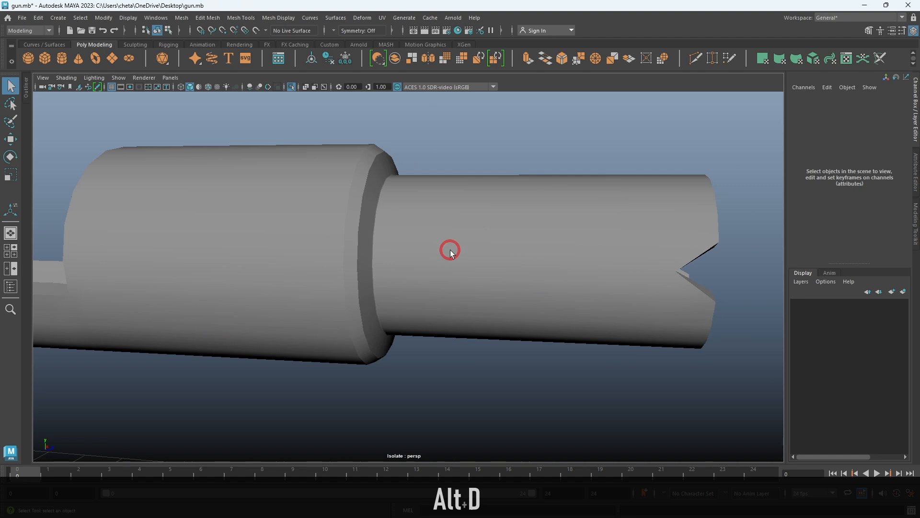
left_click(450, 252)
key("3")
left_click(533, 152)
left_click_drag(684, 246, 593, 249, "alt")
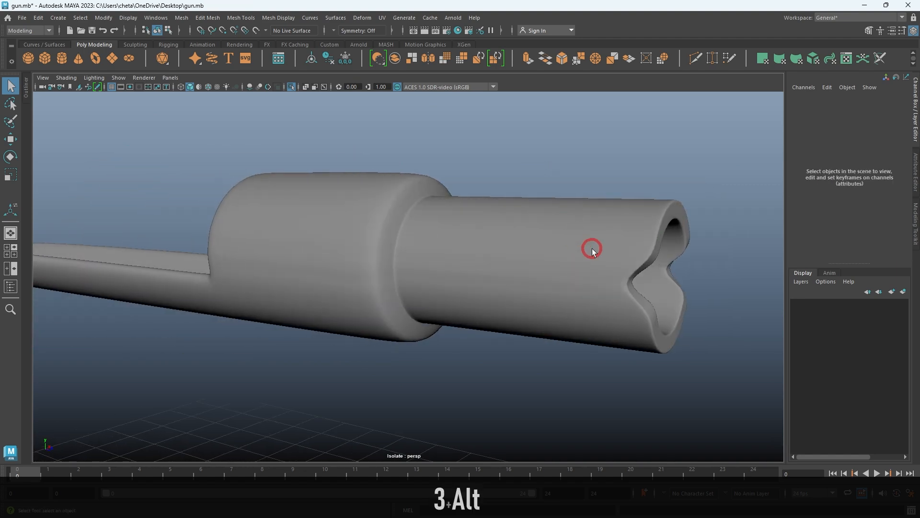
left_click(593, 248)
right_click_drag(593, 250, 620, 275, "alt")
left_click_drag(620, 277, 461, 300, "alt")
Insert Multi-Cut edge loops close to the notch tips around the outer and inner walls of the unsmoothed front tube
key("1")
right_click_drag(460, 300, 520, 267, "alt")
left_click_drag(520, 267, 690, 120, "alt")
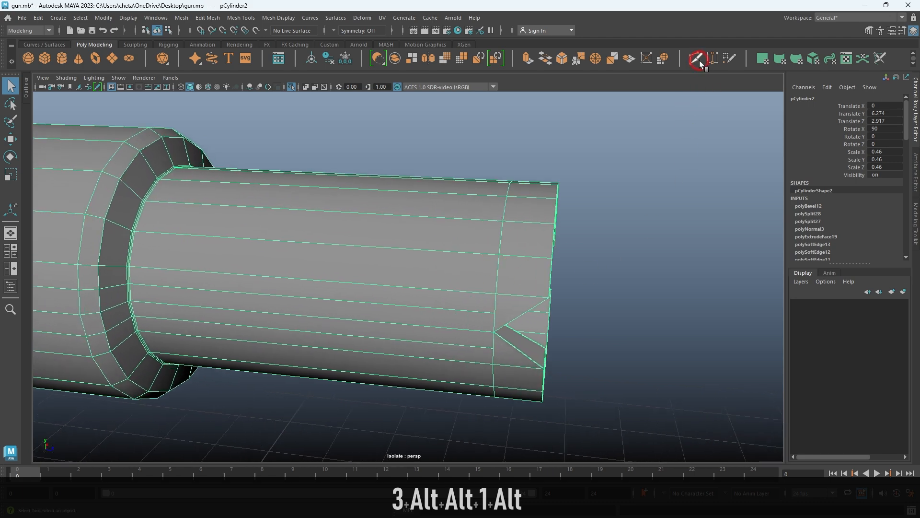
key("ctrl+shift+x")
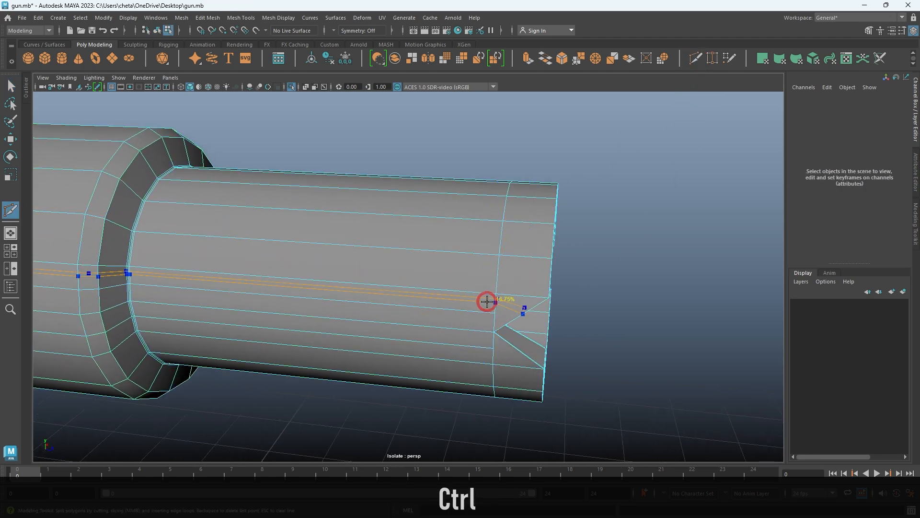
left_click_drag(487, 295, 470, 250, "alt")
right_click_drag(470, 251, 460, 315, "alt")
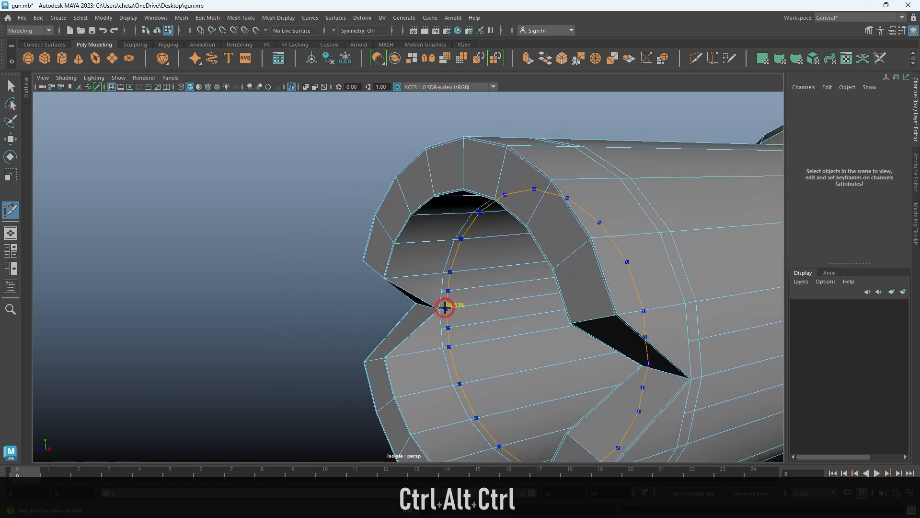
right_click_drag(551, 313, 508, 283, "alt")
left_click_drag(508, 283, 532, 270, "alt")
Slice vertically through the middle of the shroud's narrow front tube with Multi-Cut in the side view
key("space")
key("space")
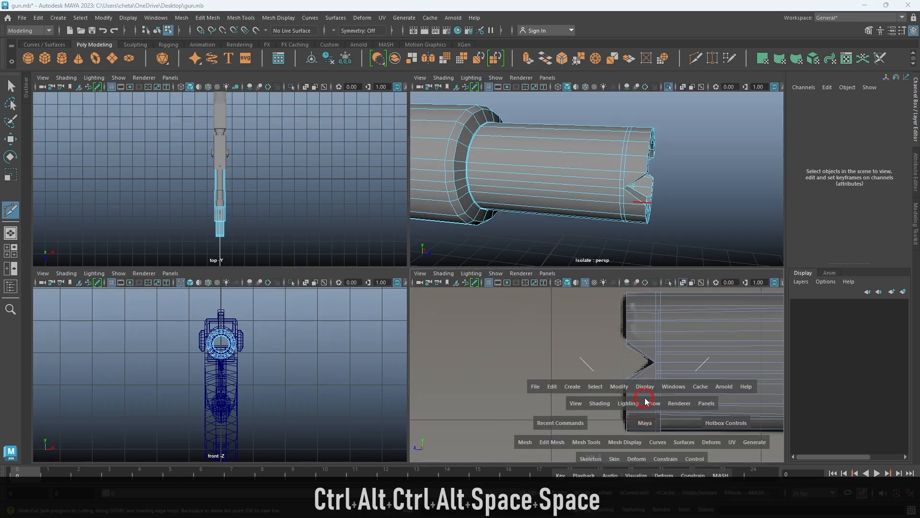
right_click_drag(645, 397, 620, 334, "alt")
middle_click_drag(619, 334, 583, 357, "alt")
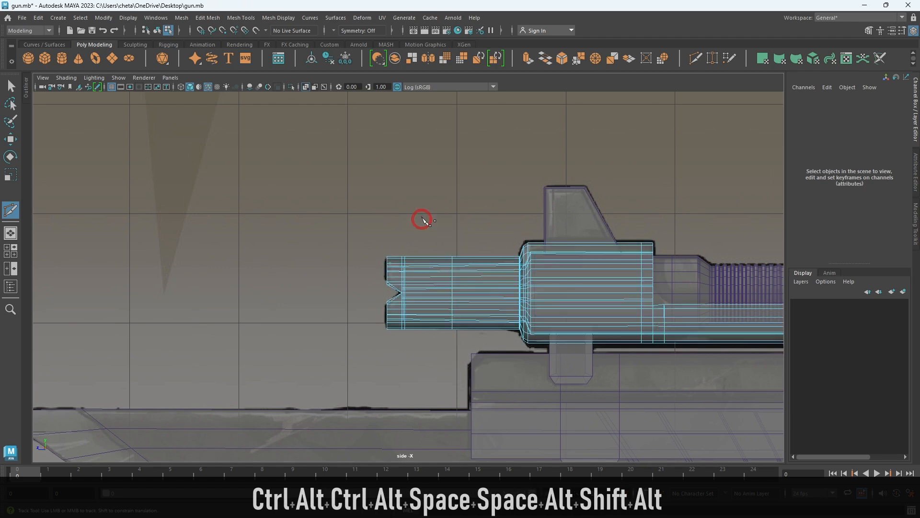
right_click_drag(421, 218, 545, 385, "alt")
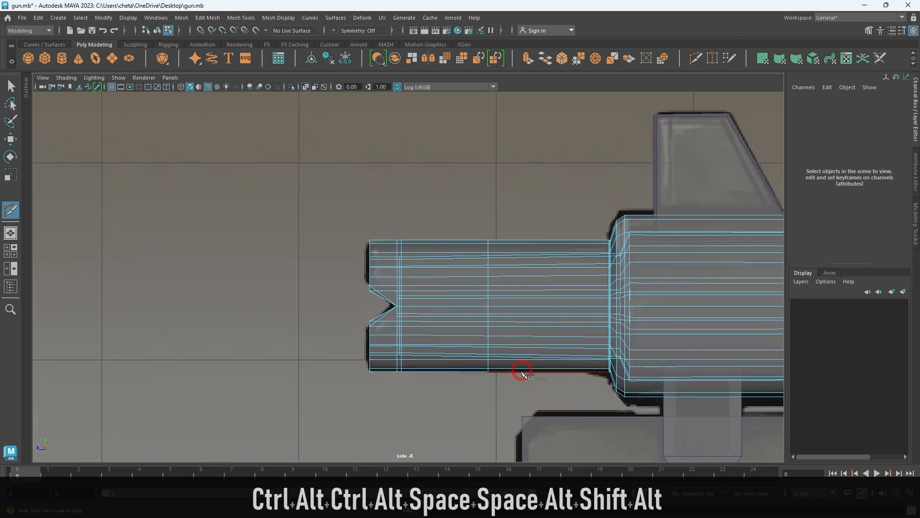
key("q")
Compare the shroud smoothed and unsmoothed in perspective view, examining the front tube, notches and collar
key("space")
key("space")
left_click_drag(558, 222, 554, 224, "alt")
key("3")
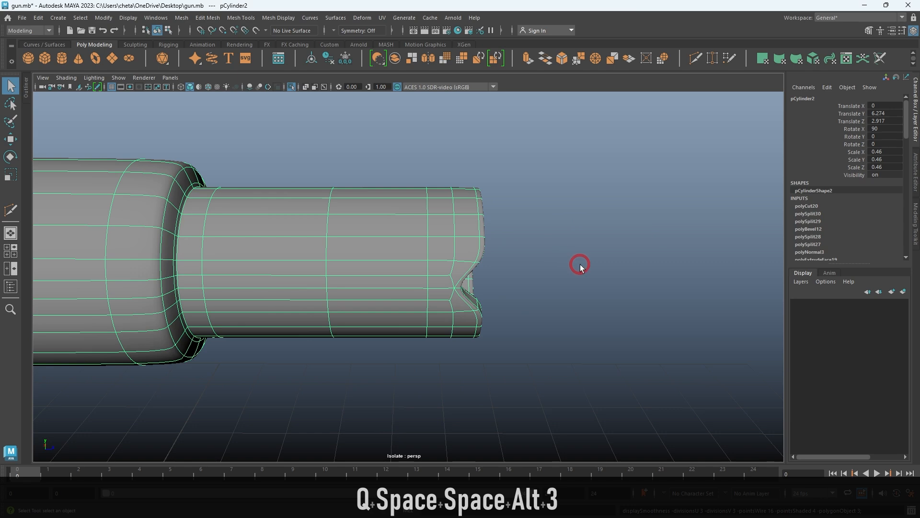
left_click(582, 268)
right_click_drag(617, 293, 530, 255, "alt")
left_click_drag(530, 255, 468, 250, "alt")
left_click(453, 280)
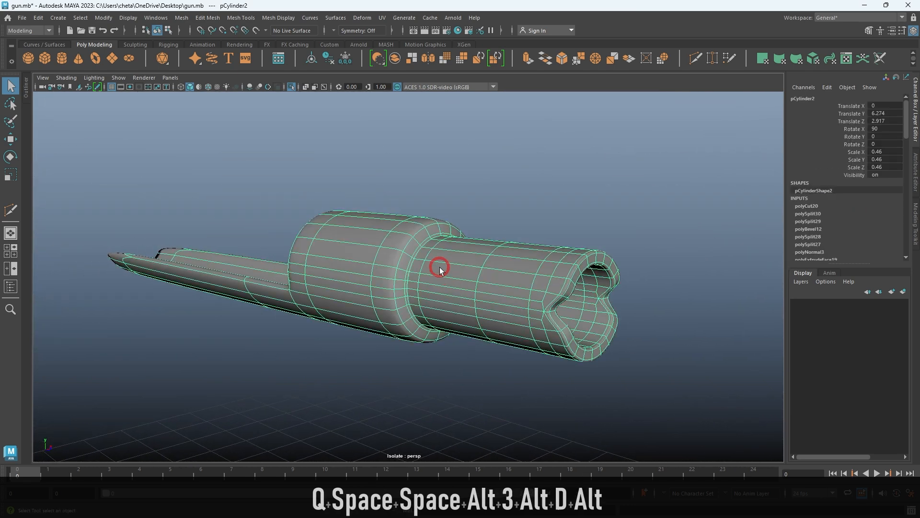
key("1")
left_click_drag(508, 284, 444, 232, "alt")
left_click(444, 196)
right_click_drag(484, 235, 556, 266, "alt")
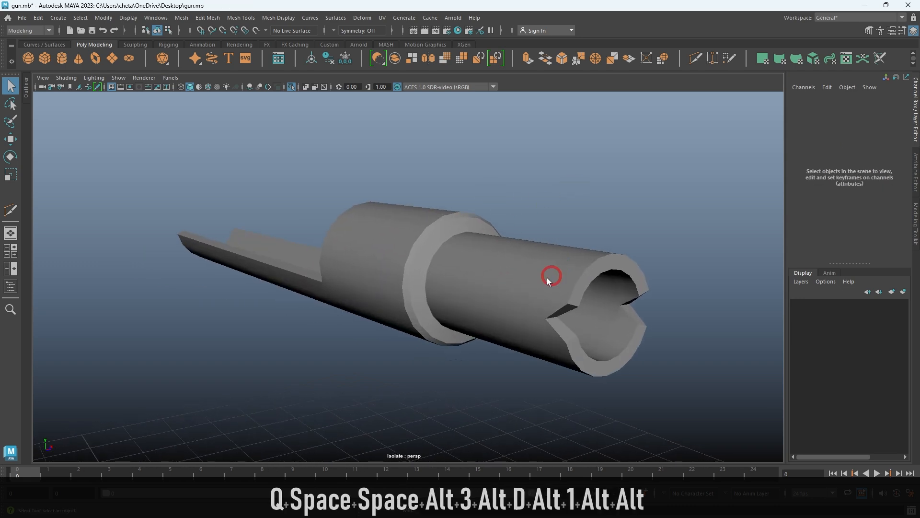
left_click_drag(192, 256, 274, 265, "alt")
left_click(261, 268)
key("3")
left_click(465, 180)
left_click_drag(465, 180, 514, 264, "alt")
left_click(618, 276)
Bevel the edge loop at the front rim of the unsmoothed collar with 2 segments
key("1")
middle_click_drag(658, 269, 463, 192, "alt")
left_click_drag(463, 192, 497, 260, "alt")
right_click_drag(497, 260, 498, 226)
double_click(535, 301)
key("ctrl+b")
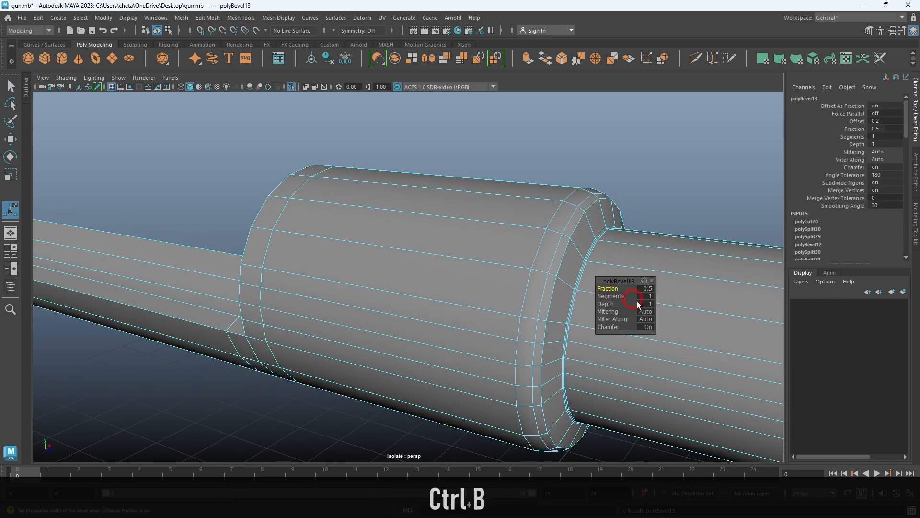
type("2")
key("Return")
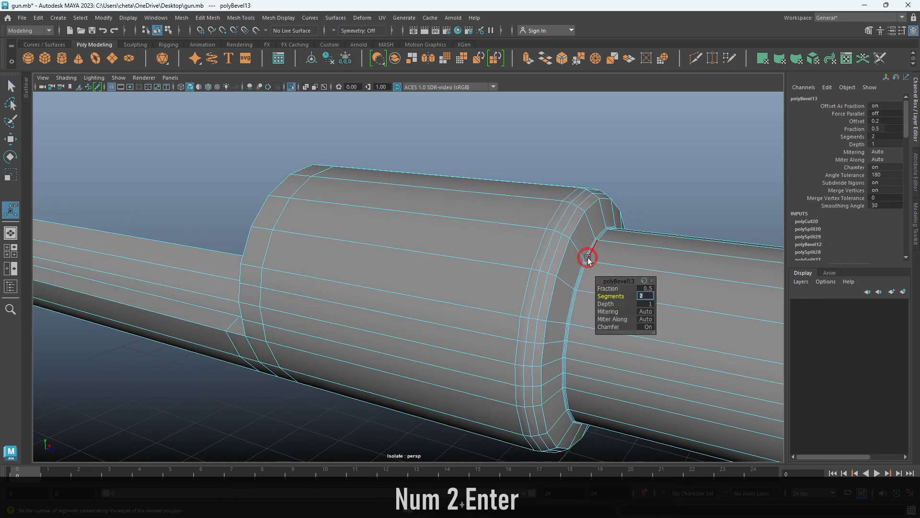
left_click(573, 265)
left_click(565, 266)
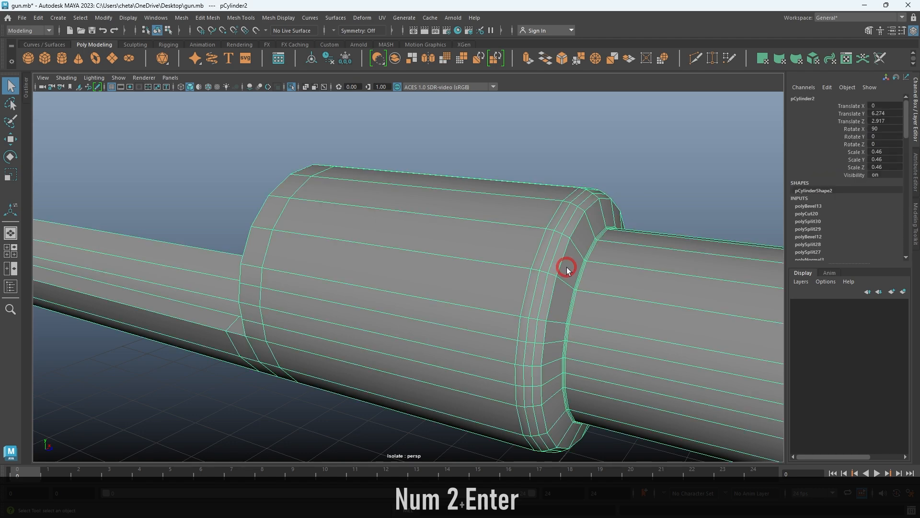
Preview the shroud smoothed and examine the collar's beveled front rim from the side
key("3")
key("alt+d")
left_click_drag(580, 256, 525, 213, "alt")
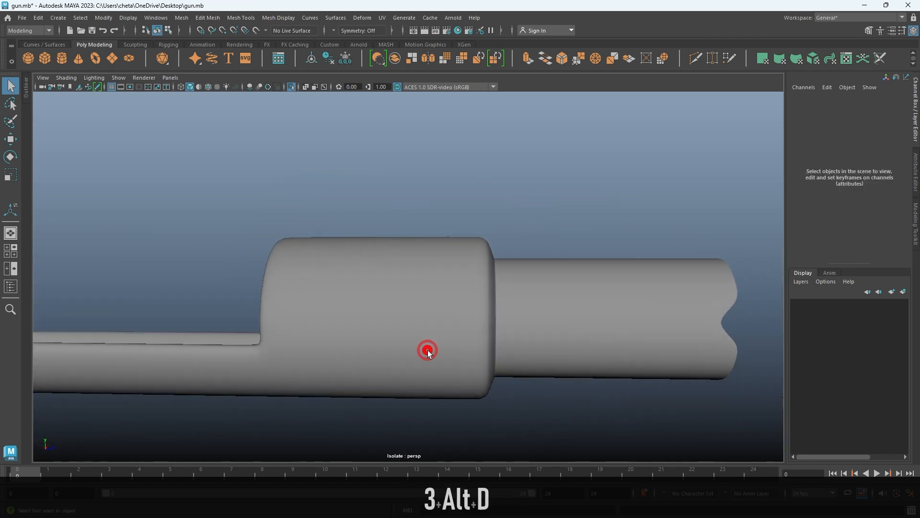
Turn off the smooth preview and insert three Multi-Cut edge loops around the collar's wide body
left_click(428, 351)
key("1")
left_click_drag(456, 289, 543, 281, "alt")
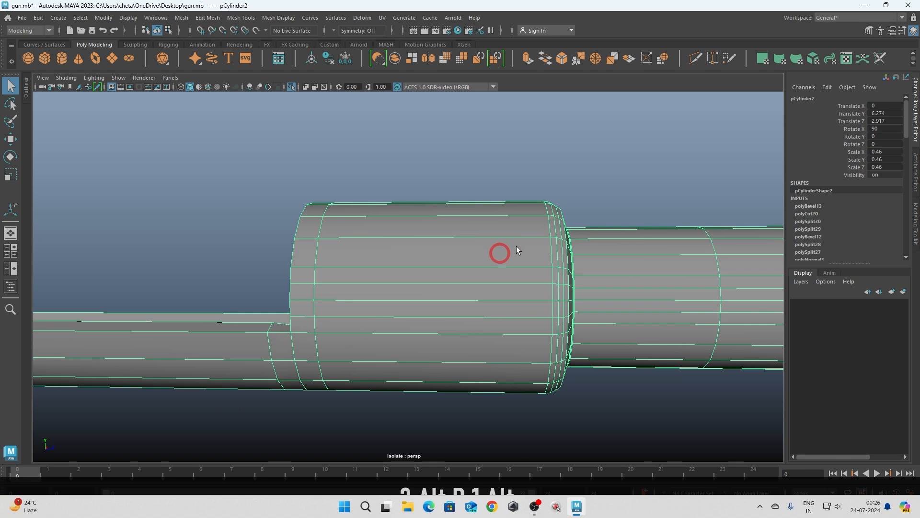
left_click(665, 59)
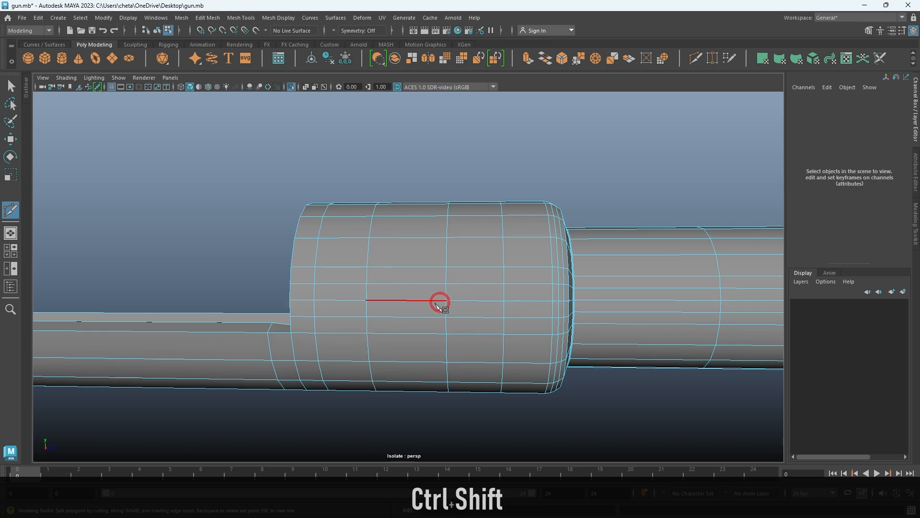
key("q")
Insert Multi-Cut edge loops along the rim of the collar's open rear end face
mouse_move(481, 206)
left_mouse_down("alt")
mouse_move(552, 239)
mouse_move(282, 265)
mouse_move(461, 252)
mouse_move(545, 310)
mouse_move(530, 314)
mouse_move(404, 263)
mouse_move(481, 206)
left_mouse_up("alt")
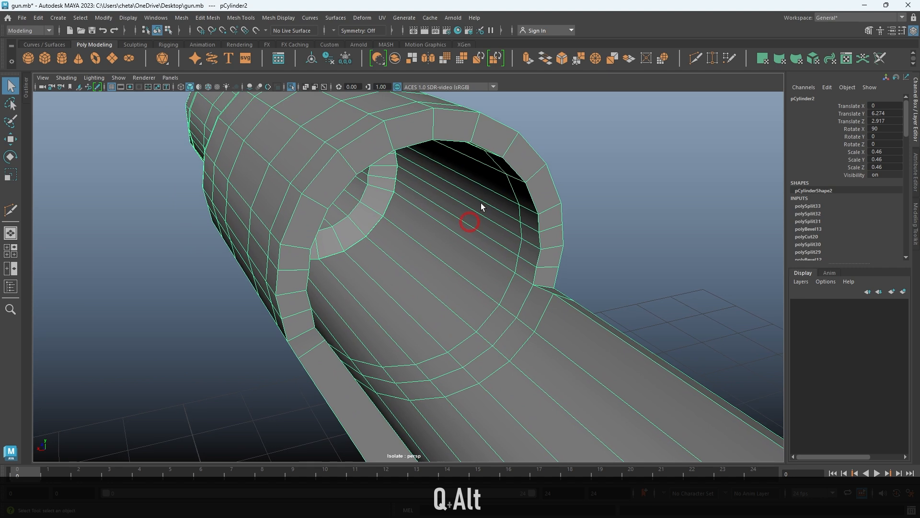
left_click(695, 60)
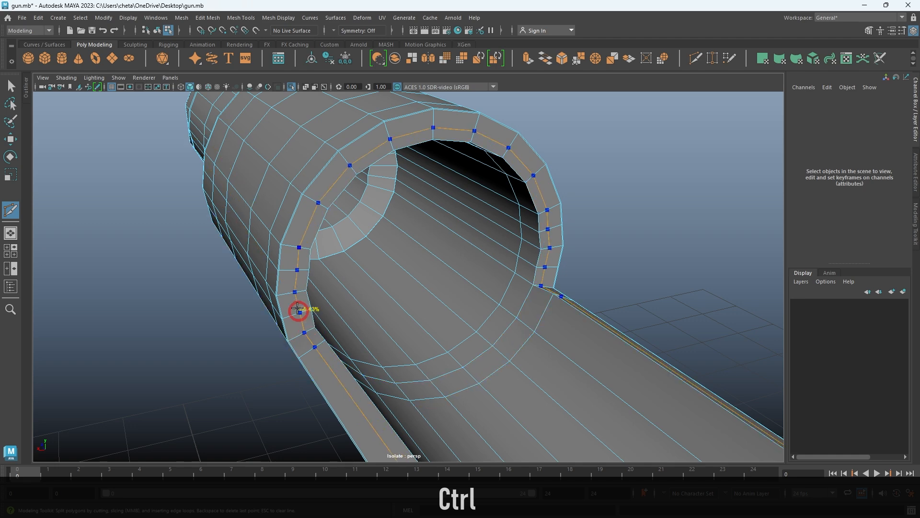
right_click_drag(299, 309, 350, 366, "alt")
middle_click_drag(350, 367, 371, 351, "alt")
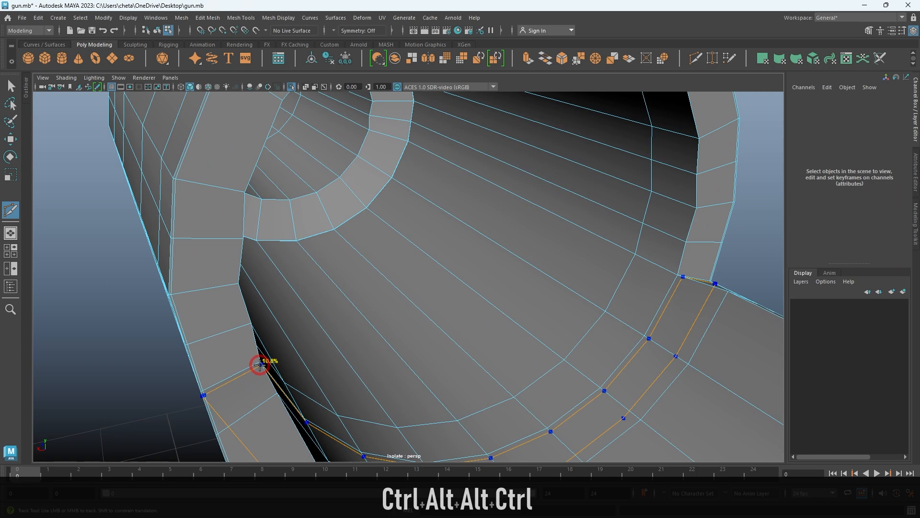
Insert supporting Multi-Cut edge loops tight to the step where the collar's rear edge meets the half-round trough
left_click_drag(458, 336, 412, 318, "alt")
right_click_drag(412, 316, 445, 322, "alt")
left_click_drag(446, 322, 427, 317, "alt")
middle_click_drag(427, 319, 424, 335, "alt")
right_click_drag(424, 335, 421, 382, "alt")
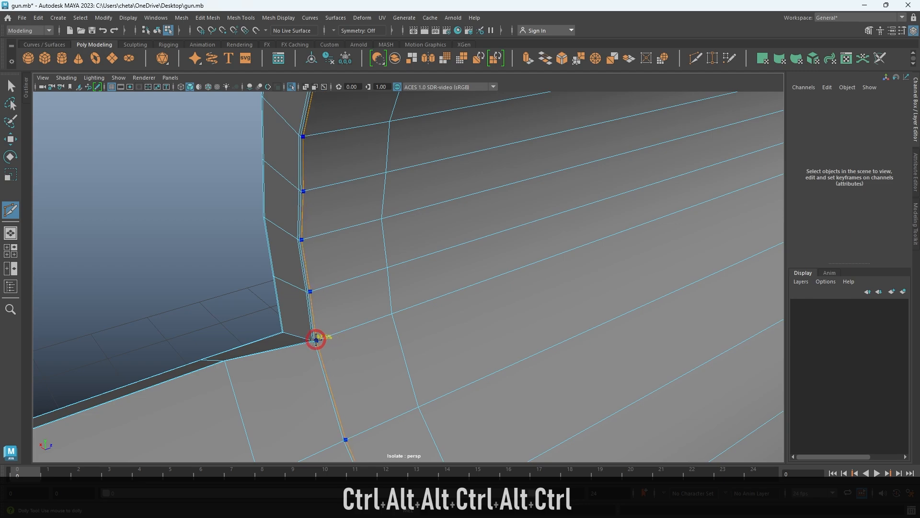
right_click_drag(316, 339, 348, 267, "alt")
left_click_drag(349, 267, 489, 259, "alt")
right_click_drag(489, 258, 453, 301, "alt")
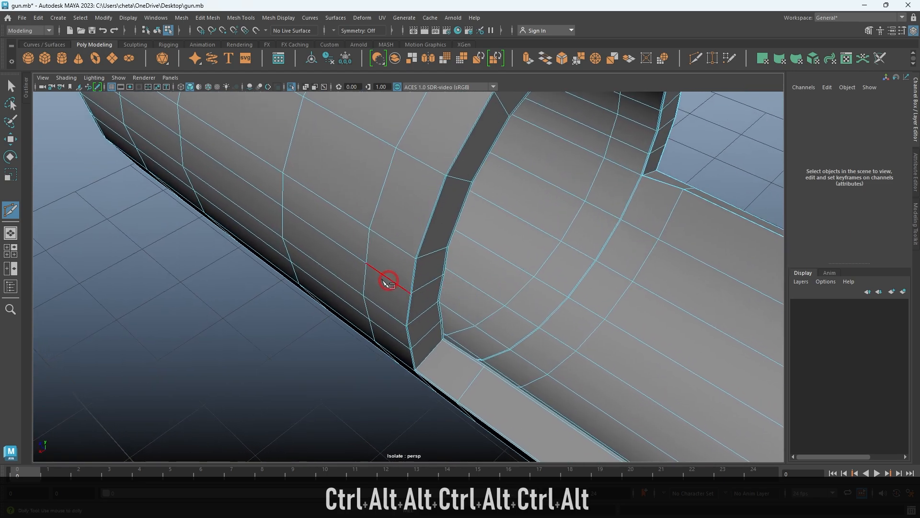
left_click_drag(431, 297, 438, 221, "alt")
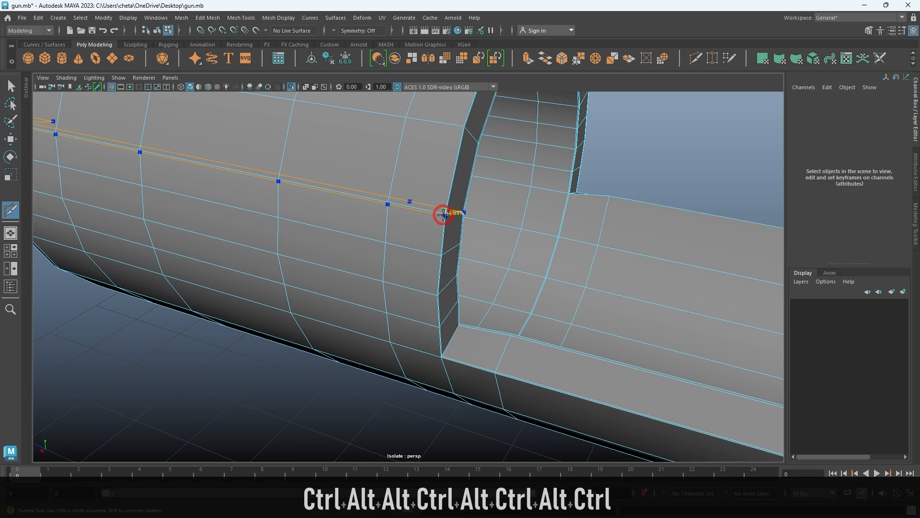
mouse_move(443, 213)
left_mouse_down("alt")
mouse_move(567, 281)
mouse_move(444, 247)
mouse_move(374, 243)
mouse_move(540, 222)
mouse_move(459, 212)
left_mouse_up("alt")
right_click_drag(459, 212, 530, 295, "alt")
key("q")
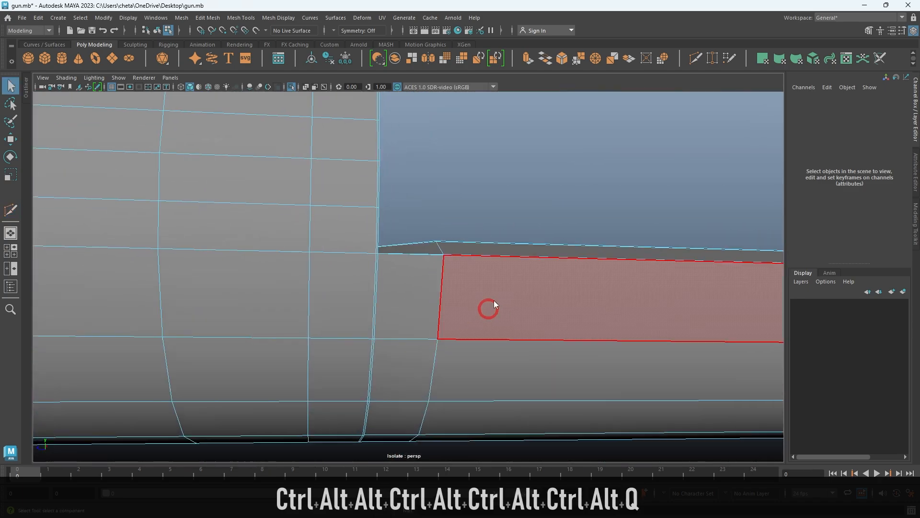
Preview the shroud smoothed and examine the step corner behind the collar and the trough's rear end
left_click(493, 311)
key("3")
key("alt+d")
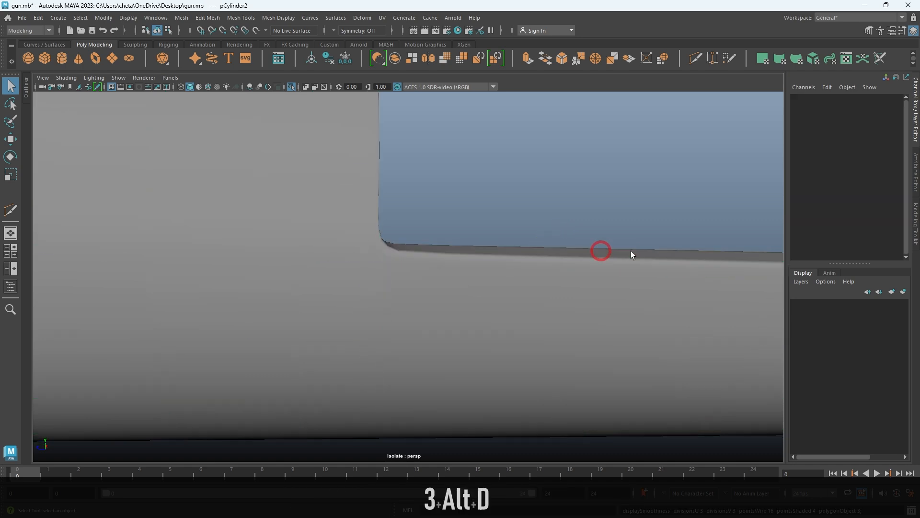
right_click_drag(631, 252, 438, 205, "alt")
left_click_drag(437, 206, 363, 228, "alt")
right_click_drag(363, 228, 503, 232, "alt")
left_click_drag(503, 232, 433, 208, "alt")
middle_click_drag(433, 208, 318, 203, "alt")
right_click_drag(319, 204, 383, 297, "alt")
left_click_drag(383, 297, 413, 285, "alt")
Turn off the shroud's smooth preview and insert a supporting Multi-Cut edge loop near the trough's rear end in the side view
left_click(403, 238)
key("1")
left_click_drag(516, 293, 433, 308, "alt")
middle_click_drag(434, 307, 436, 312, "alt")
key("space")
key("space")
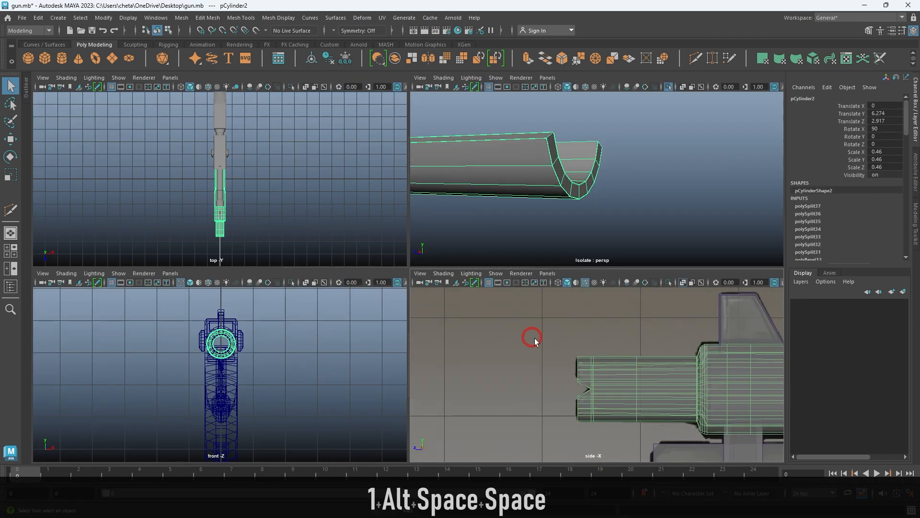
middle_click_drag(617, 318, 185, 325, "alt")
middle_click_drag(590, 304, 361, 269, "alt")
right_click_drag(362, 269, 481, 443, "alt")
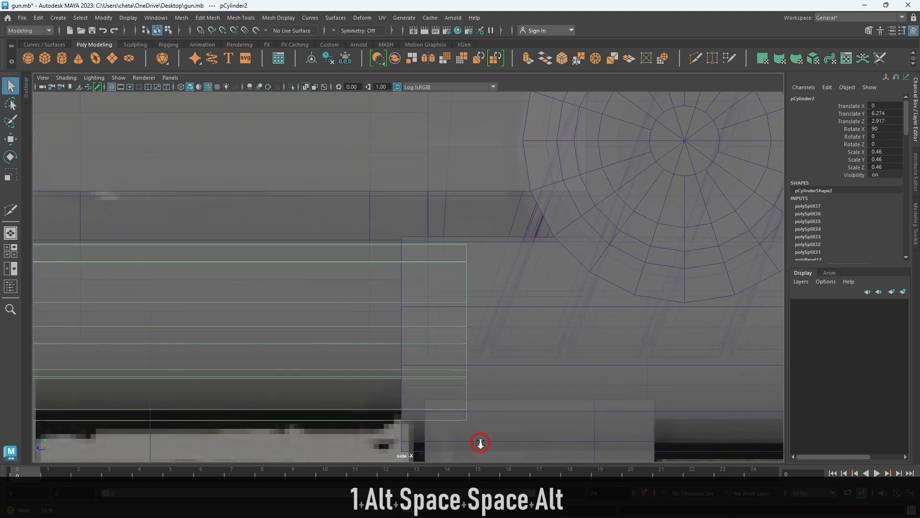
left_click(695, 58)
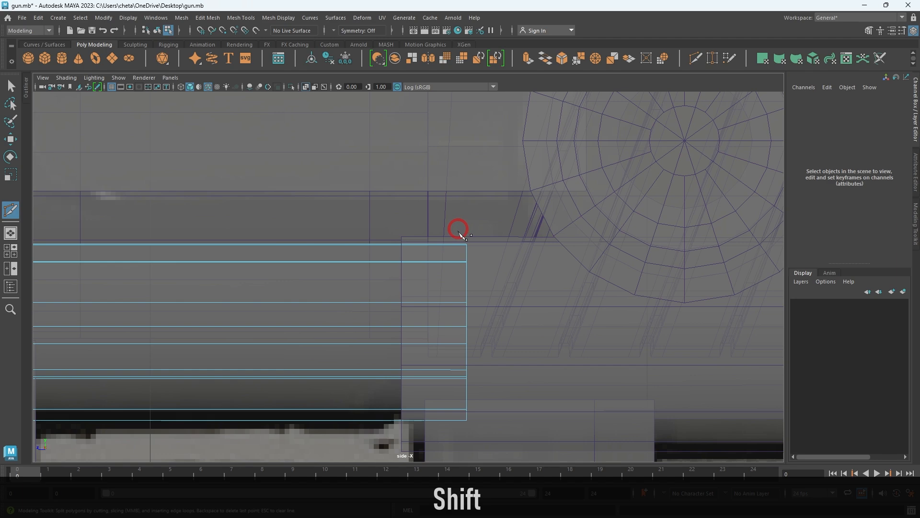
right_click_drag(507, 369, 389, 259, "alt")
key("ctrl+z")
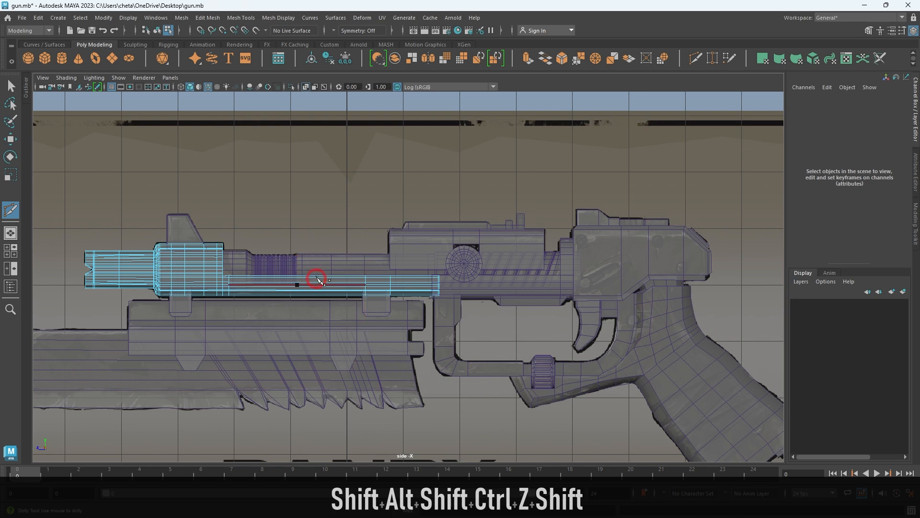
key("q")
Show the shroud smoothed in the perspective view and bring back the rest of the gun
key("space")
key("space")
key("alt+d")
right_click_drag(522, 251, 341, 255, "alt")
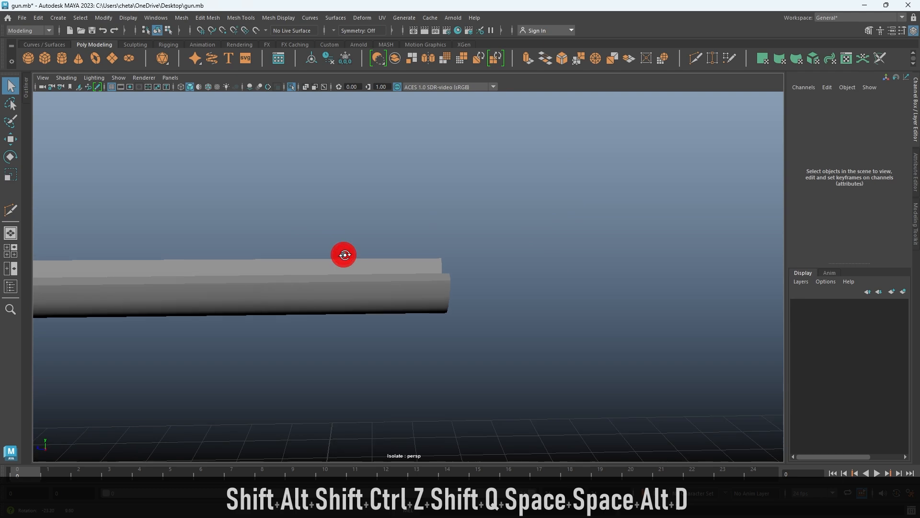
left_click_drag(340, 254, 356, 287, "alt")
left_click(357, 299)
key("3")
left_click(514, 251)
left_click_drag(515, 252, 487, 258, "alt")
key("ctrl+1")
Bevel the front sight block on the muzzle shroud with 2 segments and show it smoothed
right_click_drag(426, 269, 351, 208, "alt")
left_click_drag(351, 209, 421, 264, "alt")
right_click_drag(422, 264, 417, 322, "alt")
left_click(301, 339)
key("ctrl+b")
left_click_drag(436, 309, 635, 316, "alt")
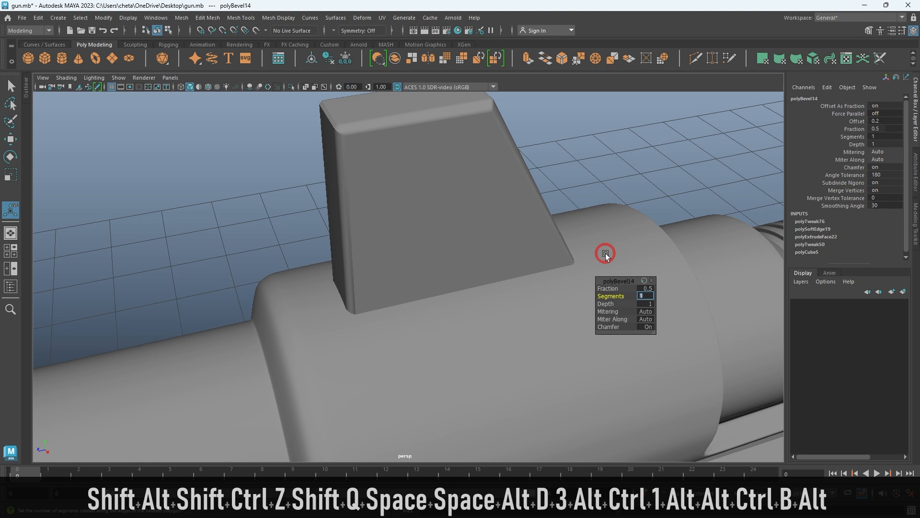
type("2")
right_click_drag(611, 137, 614, 136)
right_click_drag(614, 137, 533, 152, "alt")
mouse_move(523, 166)
left_mouse_down("alt")
mouse_move(459, 152)
mouse_move(495, 223)
mouse_move(456, 205)
left_mouse_up("alt")
left_click(460, 151)
key("3")
key("alt+d")
Bevel the stepped rail on top of the receiver cover with 2 segments
left_click_drag(616, 222, 528, 198, "alt")
left_click_drag(594, 218, 565, 269, "alt")
left_click(588, 210)
left_click_drag(606, 216, 499, 270, "alt")
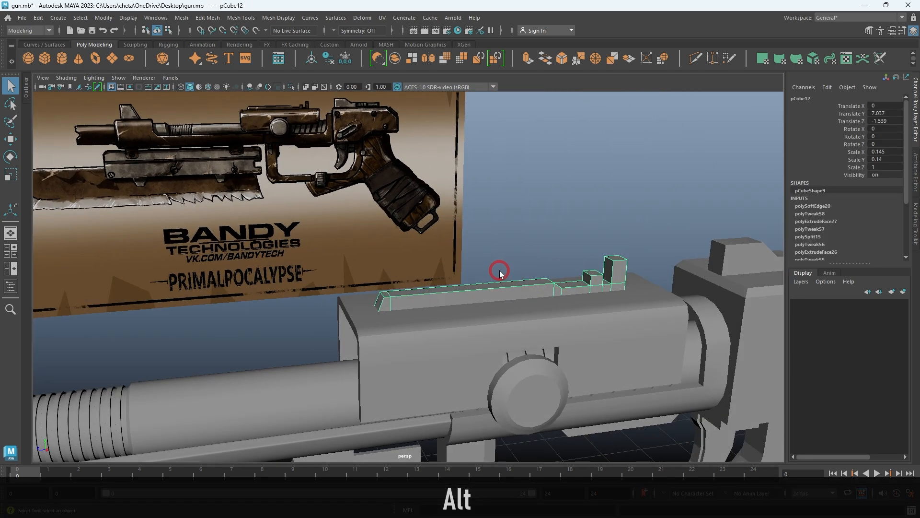
key("ctrl+b")
right_click_drag(514, 282, 570, 334, "alt")
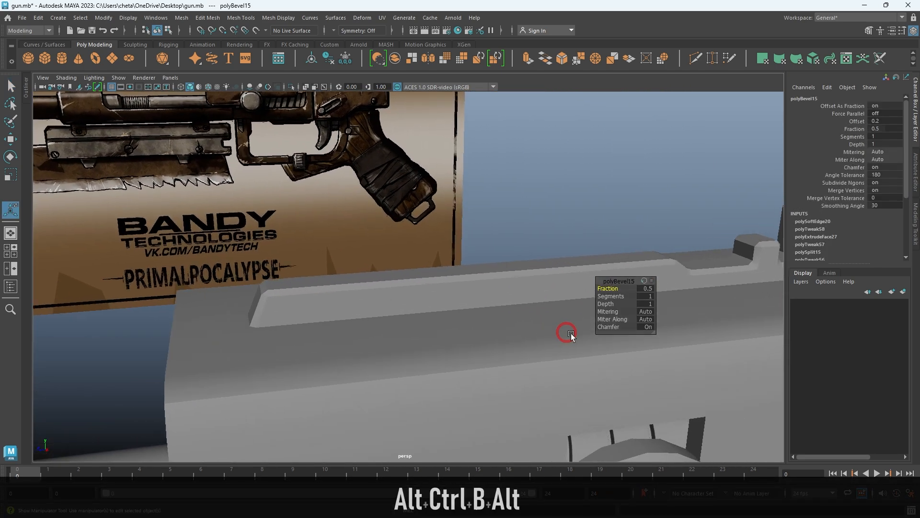
type("2")
key("Return")
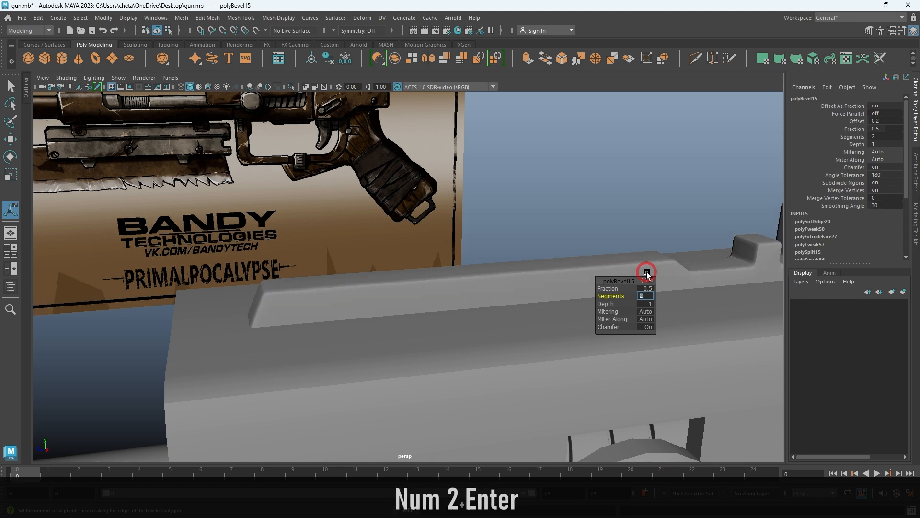
Preview the top rail smoothed and examine its beveled edges
left_click(644, 200)
left_click(465, 303)
key("3")
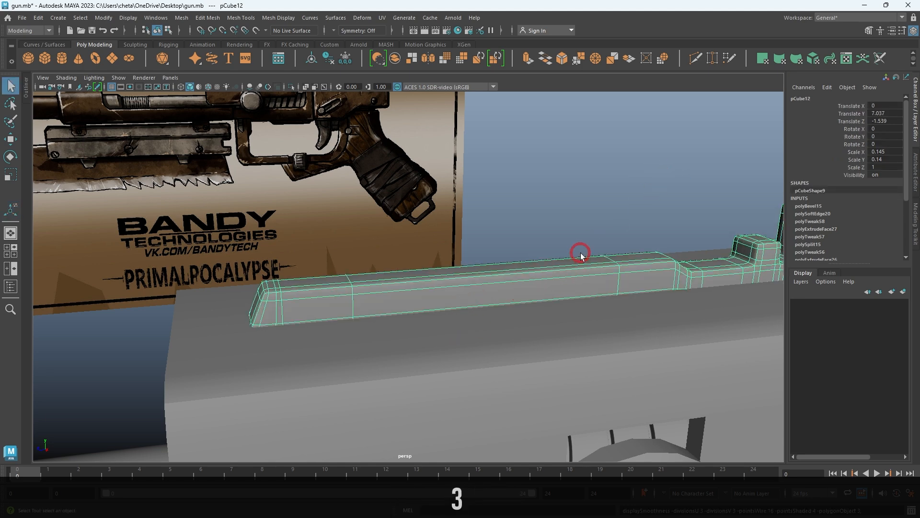
key("alt+d")
right_click_drag(586, 249, 352, 214, "alt")
scroll(405, 230, "up", 5)
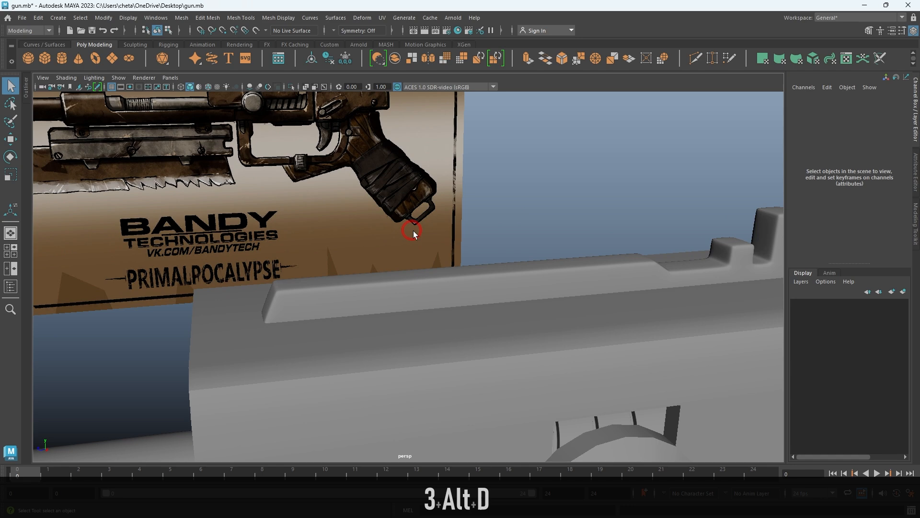
left_click_drag(405, 230, 438, 322, "alt")
Turn off the top rail's smoothing, set its bevel fraction to 0.1, and show it smoothed again
left_click(532, 323)
key("1")
left_click_drag(537, 327, 625, 295, "alt")
left_click(819, 210)
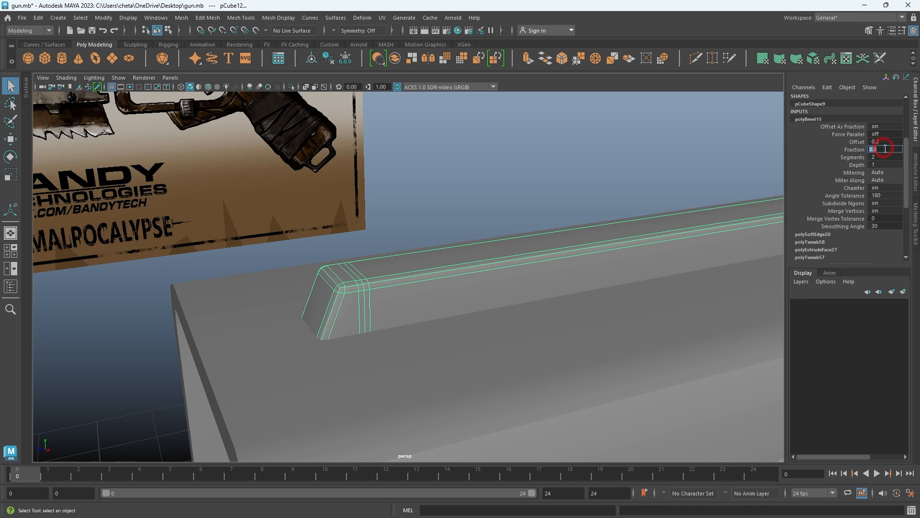
type(".1")
key("Return")
left_click(522, 243)
left_click_drag(538, 234, 478, 319, "alt")
left_click(501, 305)
key("3")
left_click(545, 241)
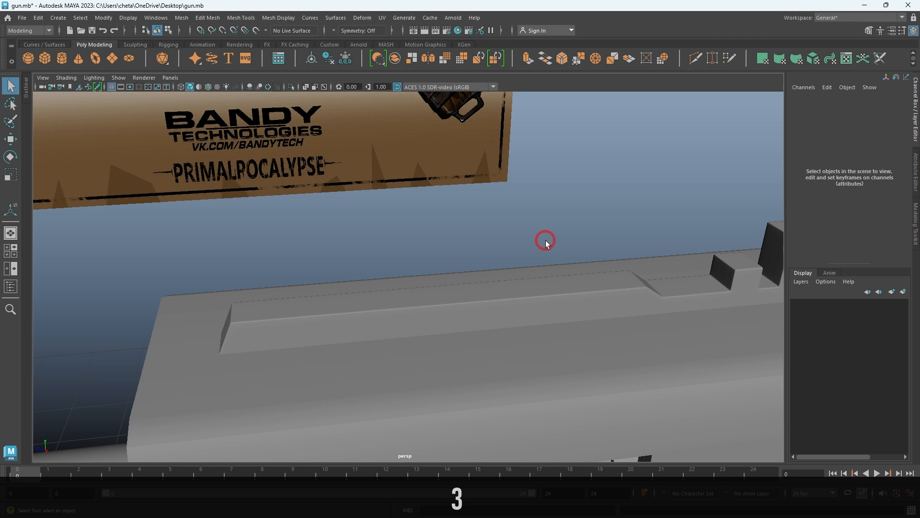
Isolate the receiver cover under the rail and select its edges, excluding the lengthwise edges along the rounded corners
right_click_drag(570, 259, 459, 225, "alt")
left_click_drag(459, 226, 407, 265, "alt")
left_click(470, 226)
key("ctrl+1")
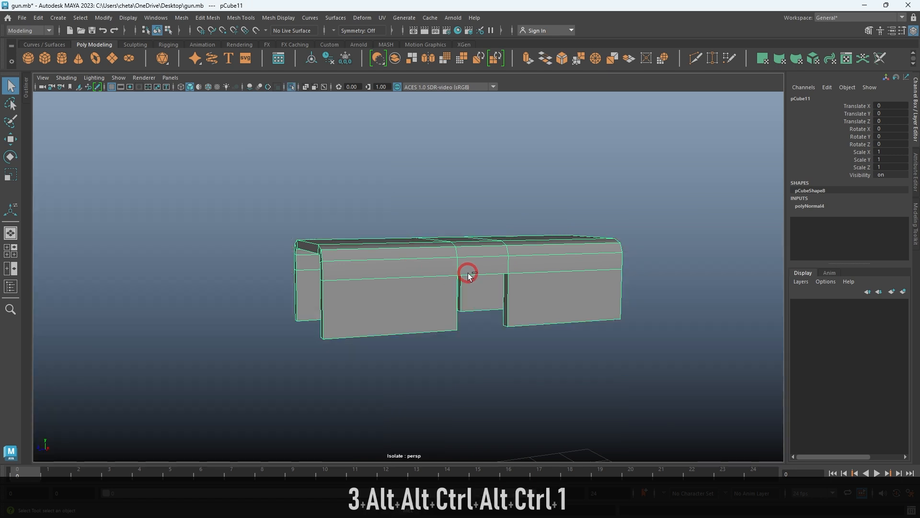
right_click_drag(615, 315, 613, 280)
left_click_drag(248, 206, 717, 389)
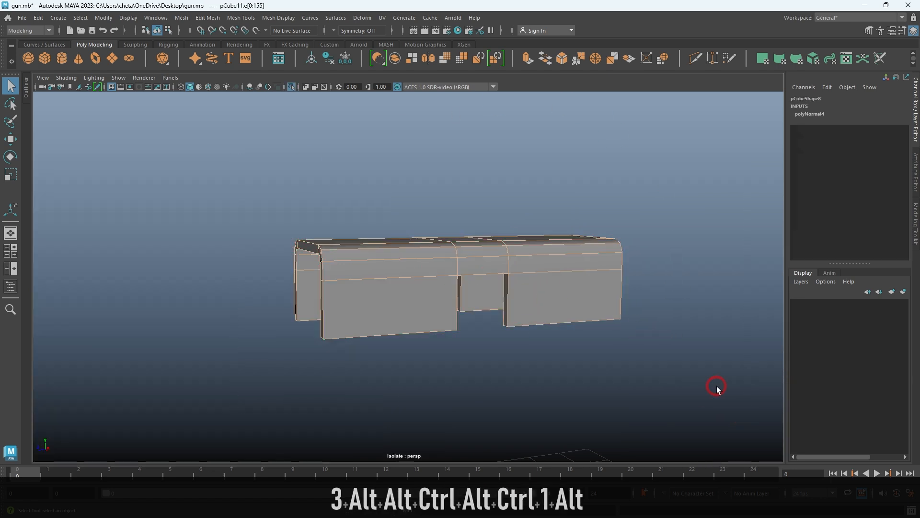
scroll(479, 314, "up", 4)
left_click_drag(473, 312, 501, 316, "alt")
left_click(405, 276, "ctrl")
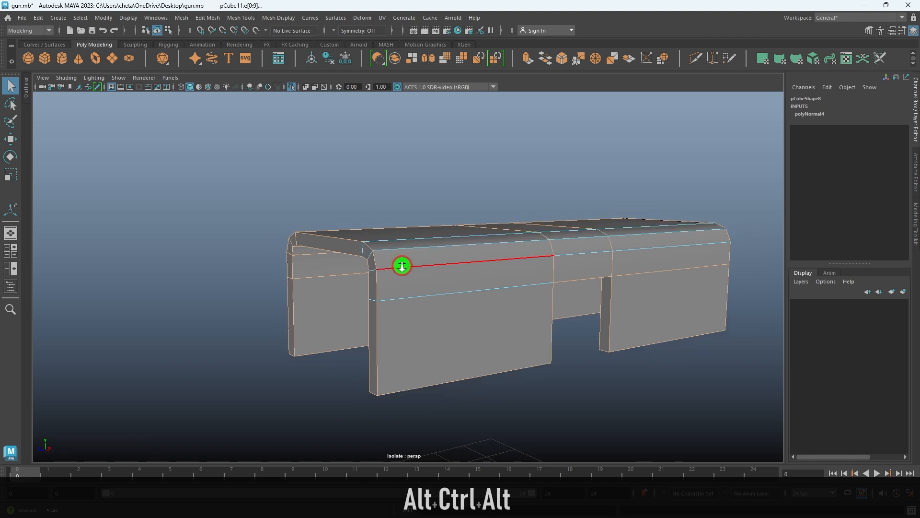
left_click_drag(401, 263, 427, 277, "alt")
left_click(424, 297, "ctrl")
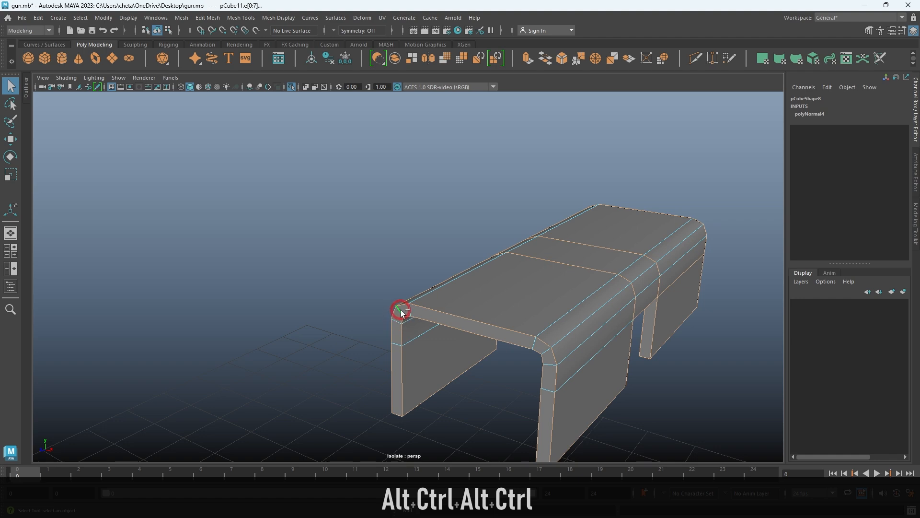
left_click_drag(433, 318, 373, 296, "alt")
Bevel the cover's selected edges with a fraction of 0.1 and 2 segments
key("ctrl+b")
left_click_drag(519, 318, 636, 326, "alt")
left_click(647, 288)
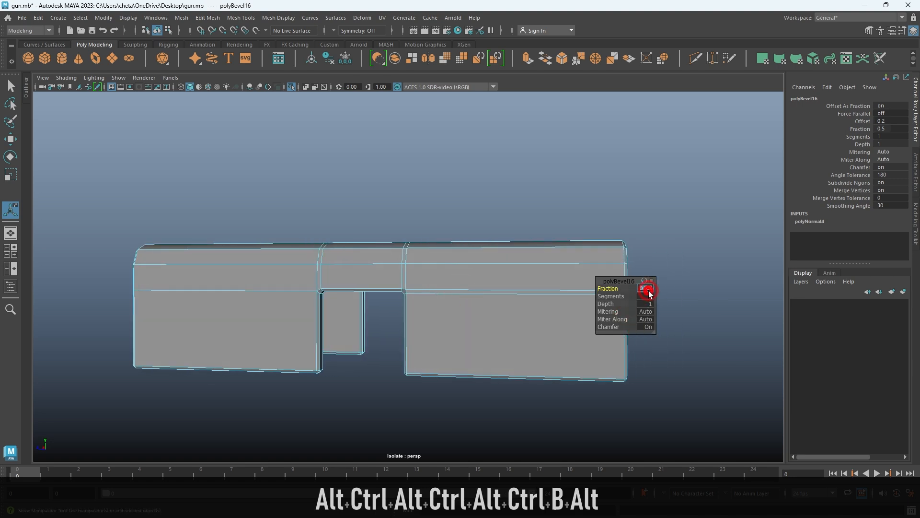
type(".1")
key("Return")
key("Tab")
type("2")
key("Return")
Show the receiver cover smoothed and bring back the rest of the gun
right_click_drag(414, 380, 555, 228)
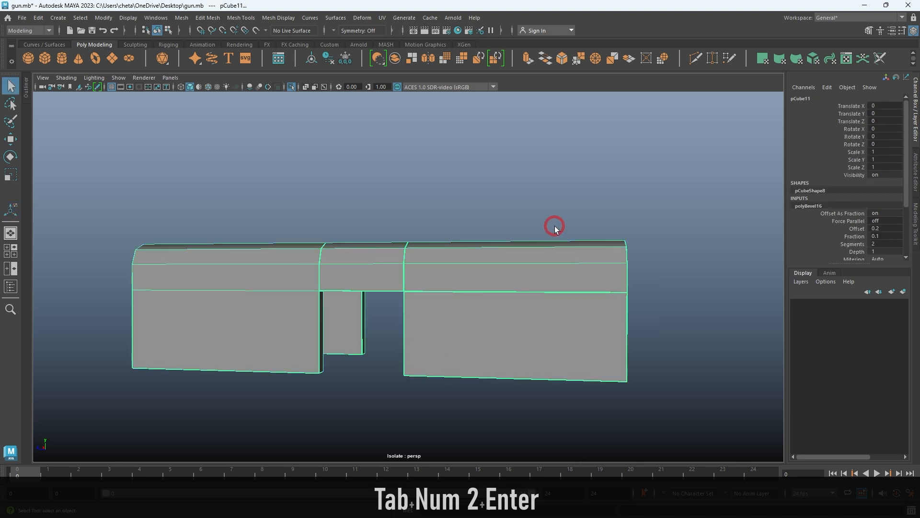
key("3")
key("alt+d")
left_click_drag(577, 263, 488, 261, "alt")
key("ctrl+1")
Examine the smoothed cover's edge flow around the notch above the round knob
left_click_drag(487, 302, 424, 331, "alt")
left_click(446, 325)
right_click_drag(424, 330, 465, 337, "alt")
left_click_drag(464, 337, 451, 334, "alt")
middle_click_drag(451, 334, 452, 310, "alt")
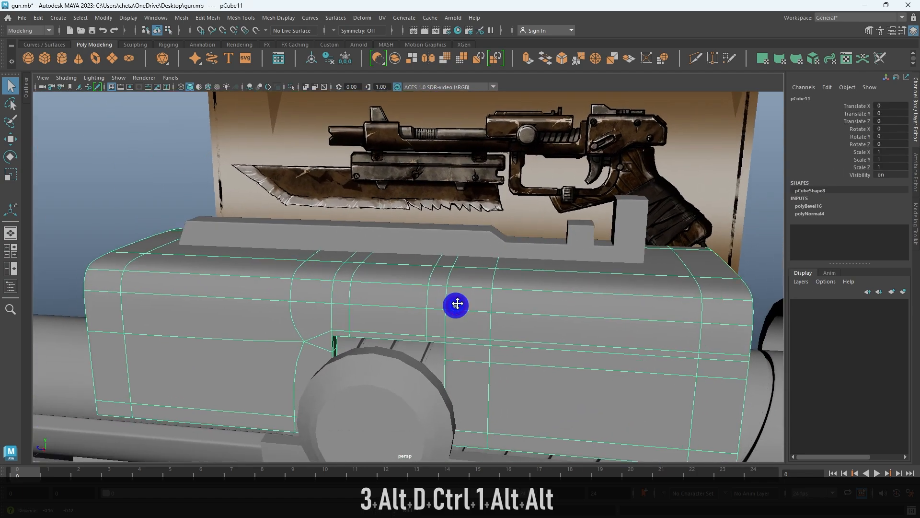
right_click_drag(452, 311, 472, 314, "alt")
left_click_drag(472, 314, 451, 315, "alt")
middle_click_drag(451, 314, 450, 282, "alt")
left_click_drag(450, 281, 416, 259, "alt")
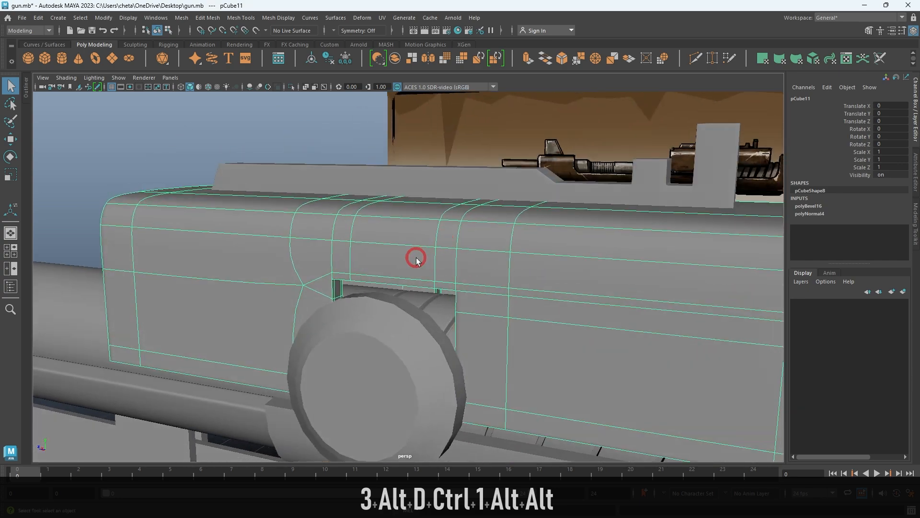
Isolate the cover to inspect the edges meeting at the notch's upper corner, and return to the full gun
key("ctrl+1")
right_click_drag(407, 288, 421, 291, "alt")
left_click_drag(421, 291, 443, 291, "alt")
right_click_drag(444, 290, 466, 301, "alt")
middle_click_drag(466, 301, 464, 326, "alt")
left_click_drag(464, 326, 431, 302, "alt")
right_click_drag(431, 302, 534, 476, "alt")
middle_click_drag(527, 177, 440, 319, "alt")
right_click_drag(440, 320, 453, 355, "alt")
left_click_drag(453, 355, 472, 375, "alt")
right_click_drag(472, 415, 484, 384)
left_click(483, 382)
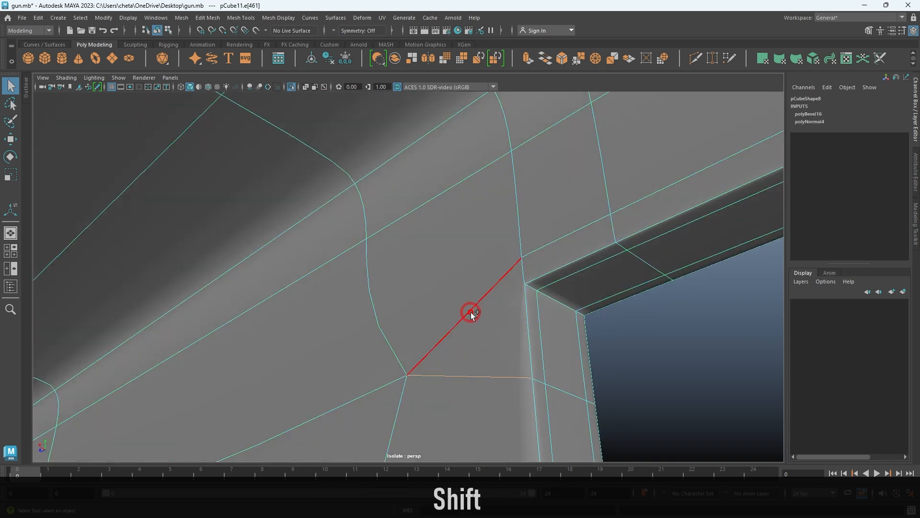
left_click(522, 316, "shift")
right_click_drag(622, 367, 586, 345, "alt")
left_click_drag(587, 346, 544, 339, "alt")
right_click_drag(433, 351, 472, 316)
right_click_drag(474, 311, 362, 231, "alt")
left_click_drag(362, 231, 428, 277, "alt")
key("ctrl+1")
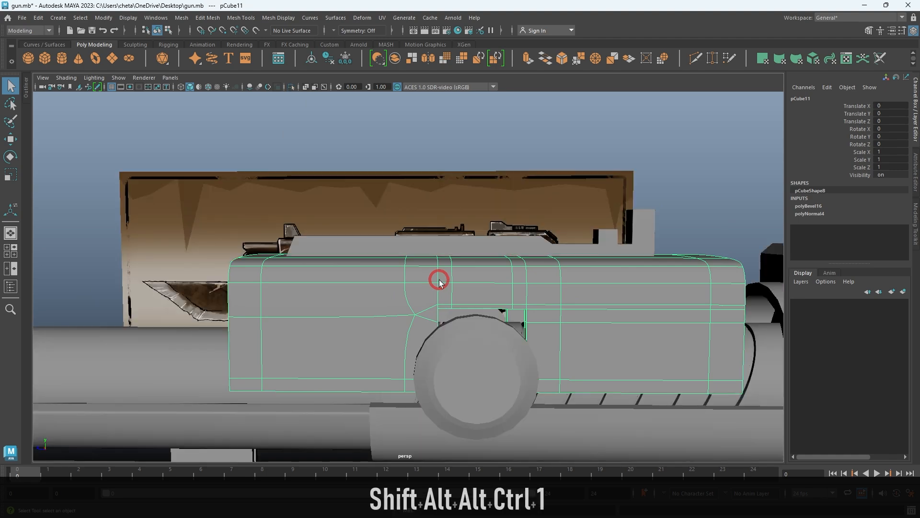
key("alt+d")
Bevel the edge loops around the round knob's flat face and outer rim with a fraction of 0.2 and 2 segments
right_click_drag(415, 255, 386, 236, "alt")
left_click_drag(386, 236, 444, 295, "alt")
right_click_drag(446, 298, 462, 341, "alt")
left_click_drag(461, 341, 438, 327, "alt")
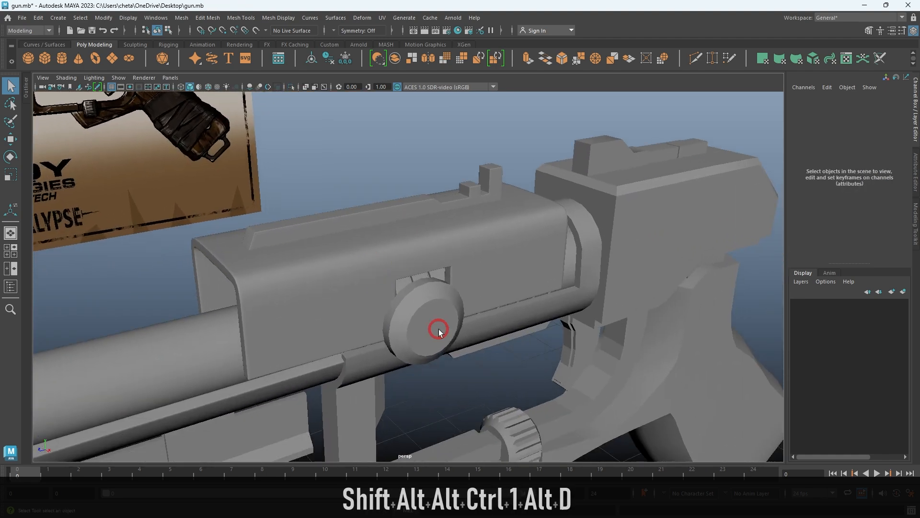
left_click(437, 329)
right_click_drag(372, 269, 443, 330, "alt")
left_click_drag(443, 330, 453, 312, "alt")
right_click_drag(453, 313, 469, 360, "alt")
right_click_drag(428, 276, 424, 239)
double_click(408, 259)
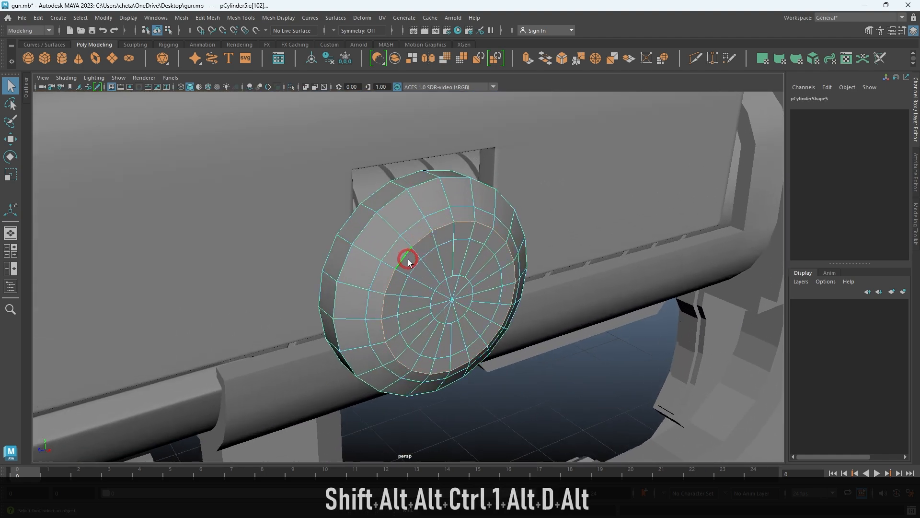
left_click_drag(371, 236, 424, 248, "alt")
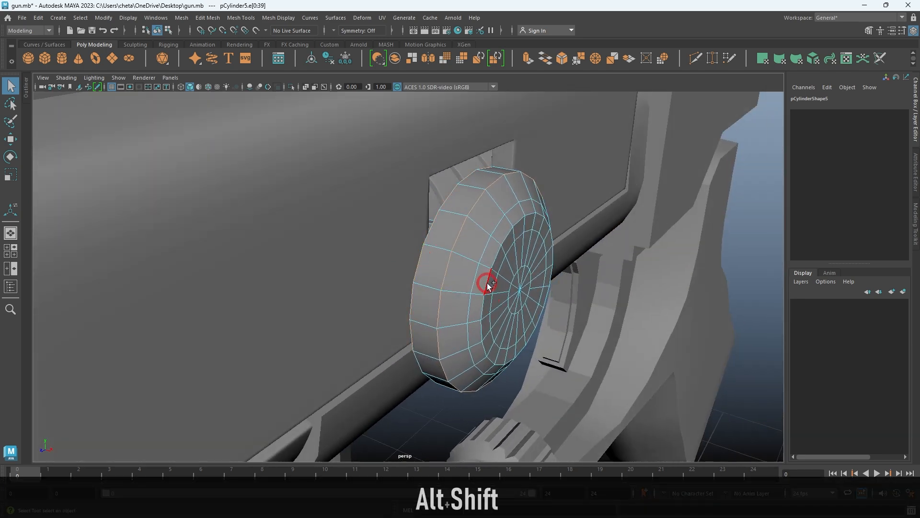
key("ctrl+b")
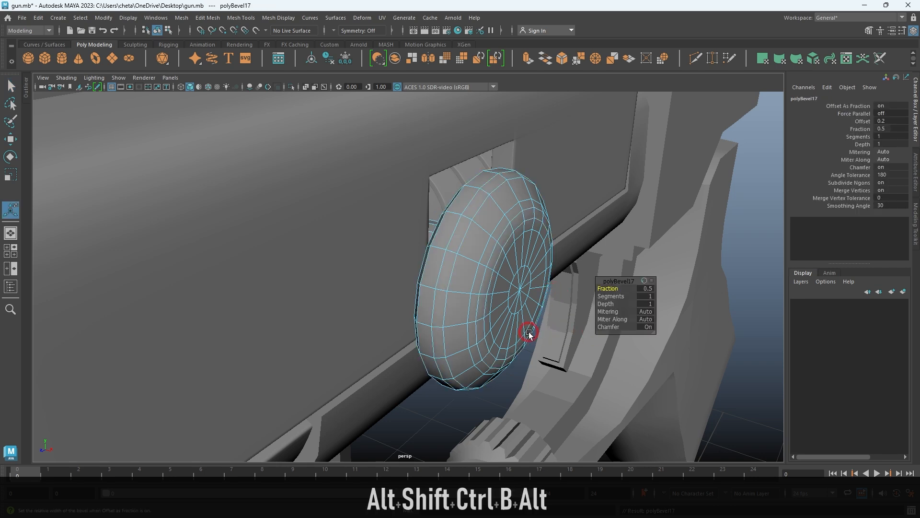
key("Return")
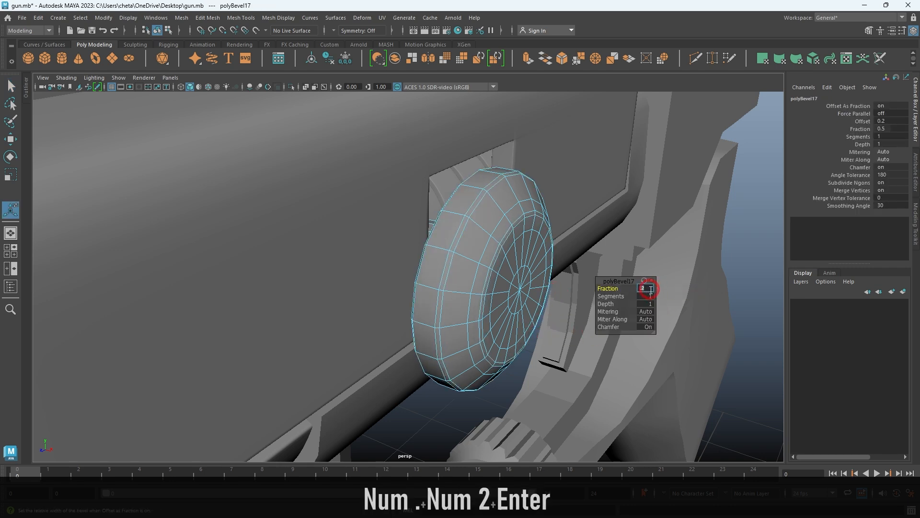
type("2")
key("Return")
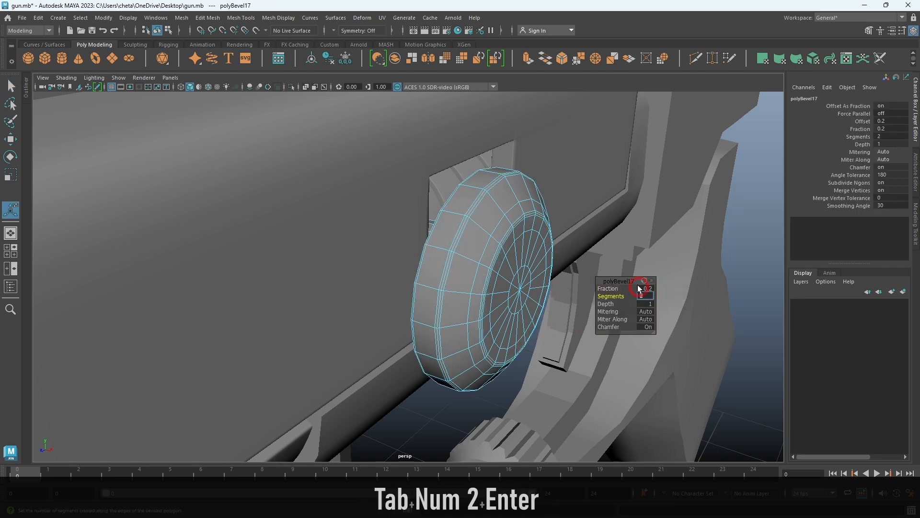
Show the beveled round knob smoothed
key("alt+d")
key("3")
left_click(499, 281)
key("alt+d")
Bevel the flat-face and outer-rim edge loops of the knob on the gun's opposite side with fraction 0.2 and 2 segments
left_click_drag(500, 286, 537, 227, "alt")
scroll(536, 226, "up", 3)
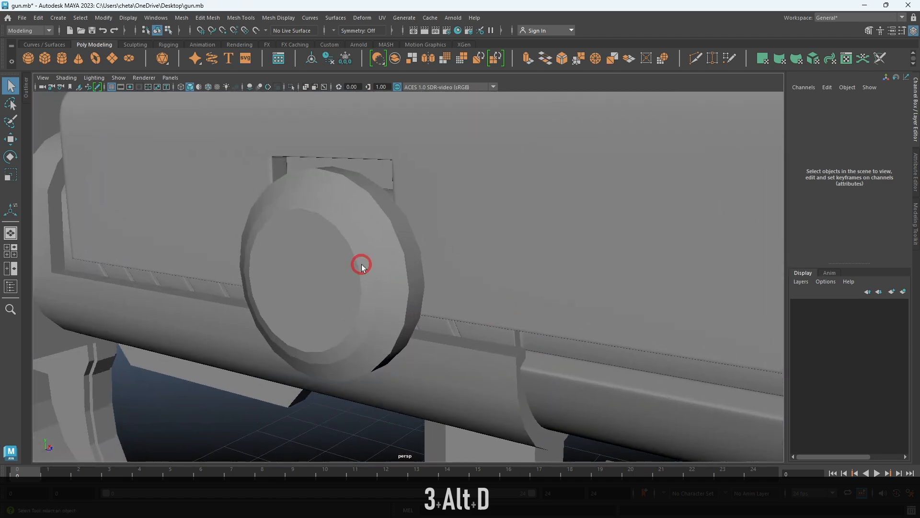
left_click(361, 264)
left_click_drag(361, 264, 391, 208, "alt")
scroll(391, 208, "up", 3)
right_click_drag(415, 242, 415, 205)
double_click(415, 237)
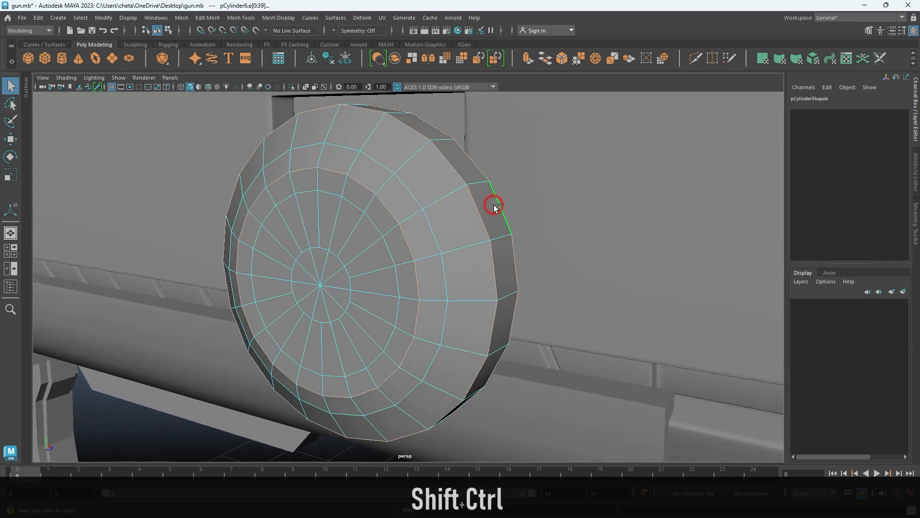
key("ctrl+shift+b")
key("Tab")
type("2")
key("Return")
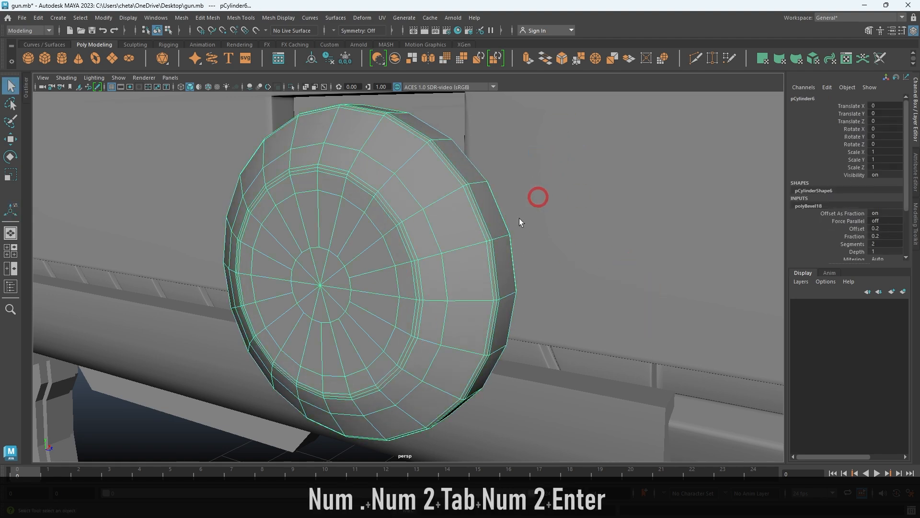
Show the knob on the gun's opposite side smoothed
key("alt+d")
left_click(449, 272)
key("3")
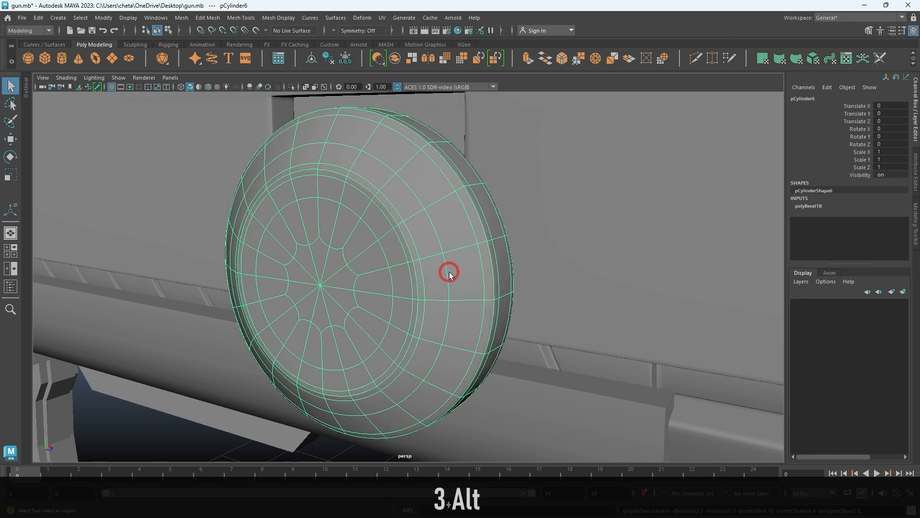
Set the bevel fraction of the round knob on the gun's near side to 0.05
key("alt+d")
scroll(487, 269, "down", 4)
left_click_drag(487, 269, 435, 279, "alt")
scroll(543, 253, "down", 8)
left_click_drag(543, 253, 427, 269, "alt")
middle_click_drag(427, 269, 526, 330, "alt")
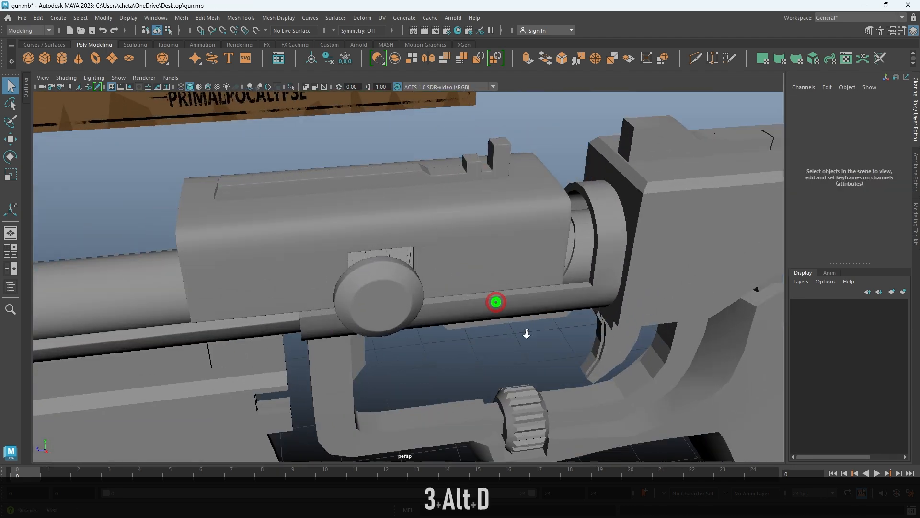
scroll(525, 330, "up", 4)
left_click(350, 301)
scroll(353, 300, "up", 3)
left_click_drag(369, 289, 396, 299, "alt")
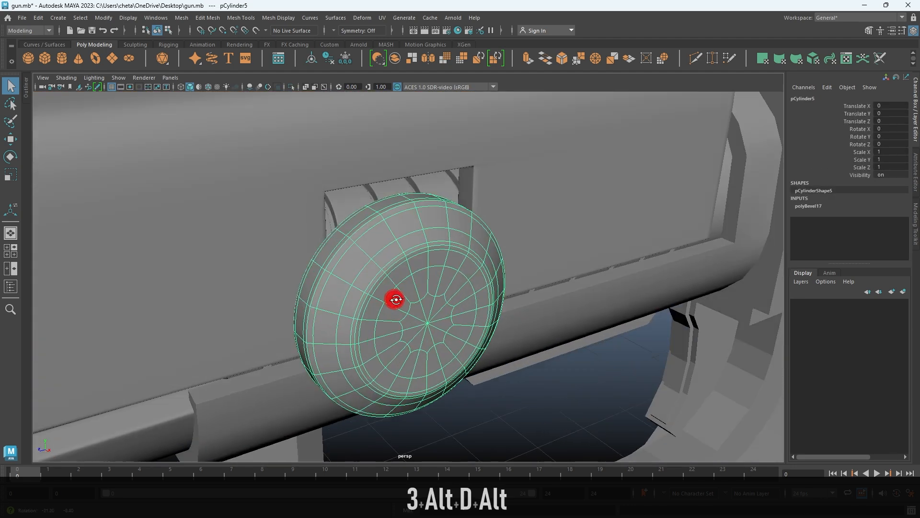
left_click(808, 206)
type(".1")
key("Return")
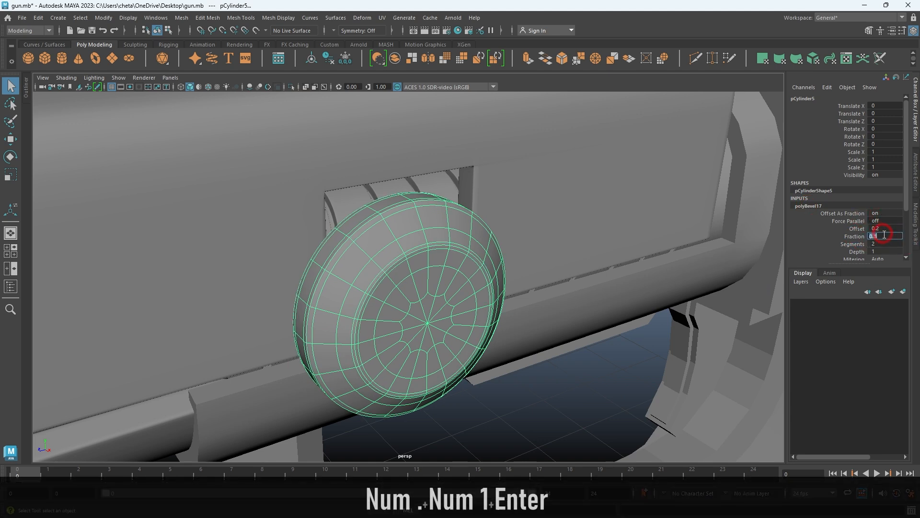
type(".05")
key("Return")
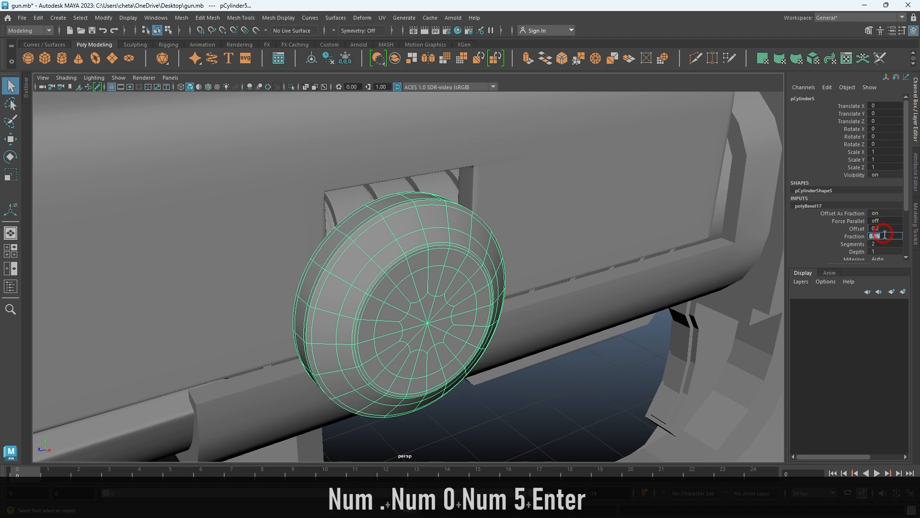
key("alt+d")
Set the bevel fraction of the knob on the gun's opposite side to 0.05
left_click_drag(462, 230, 391, 355, "alt")
left_click(391, 356)
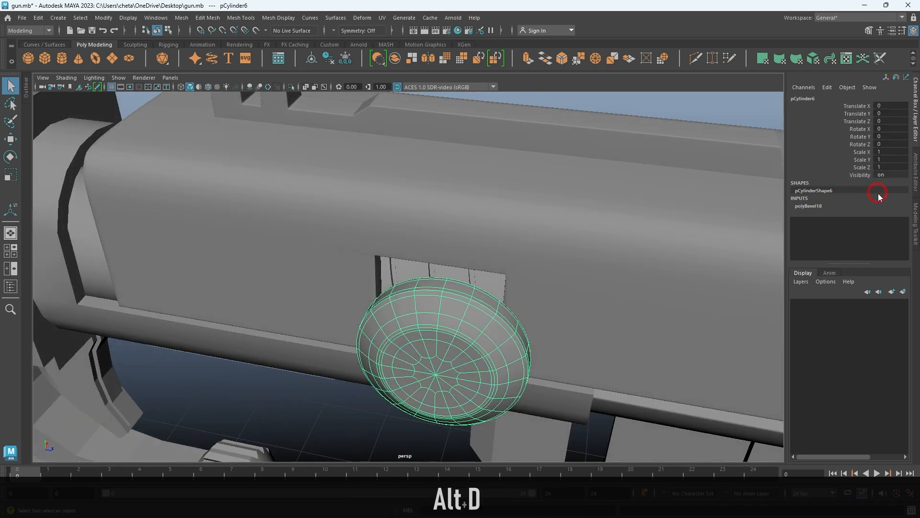
left_click(810, 206)
left_click(895, 240)
type(".05")
key("Return")
key("alt+d")
Bevel the stepped sight block on top of the rear receiver with a fraction of 0.05
scroll(536, 209, "down", 8)
left_click(355, 312)
left_click_drag(542, 298, 377, 205, "alt")
right_click_drag(377, 206, 308, 247, "alt")
left_click_drag(599, 283, 460, 259, "alt")
right_click_drag(460, 259, 374, 241, "alt")
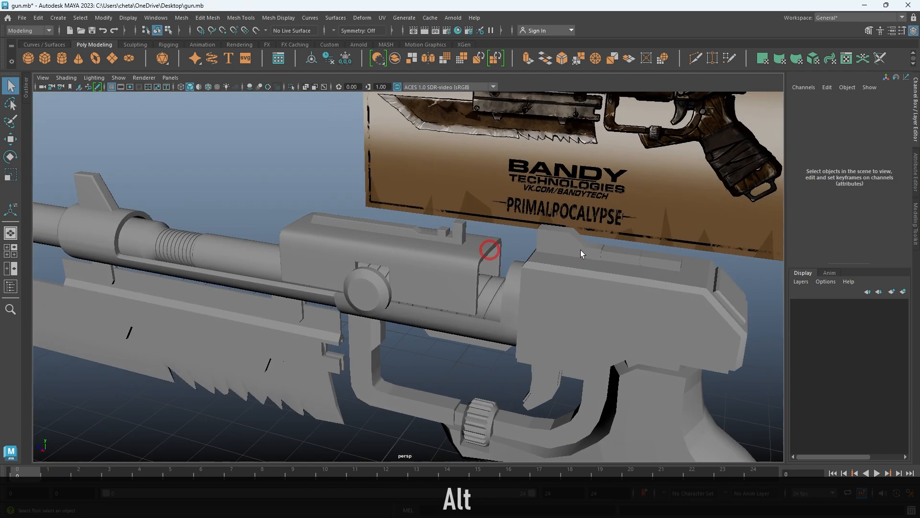
middle_click_drag(566, 264, 427, 250, "alt")
right_click_drag(427, 258, 495, 292, "alt")
left_click_drag(495, 292, 542, 326, "alt")
middle_click_drag(437, 252, 379, 288, "alt")
left_click(405, 247)
right_click_drag(406, 232, 485, 261, "alt")
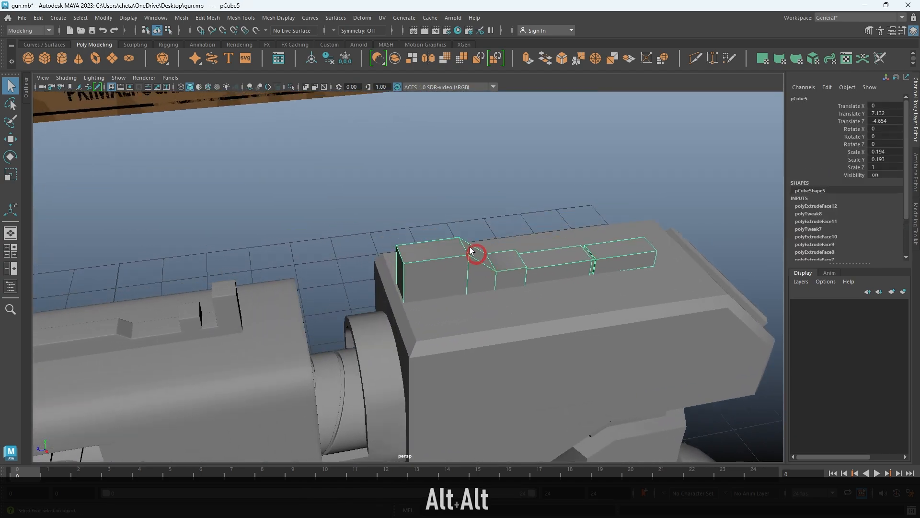
left_click_drag(488, 264, 467, 261, "alt")
key("ctrl+b")
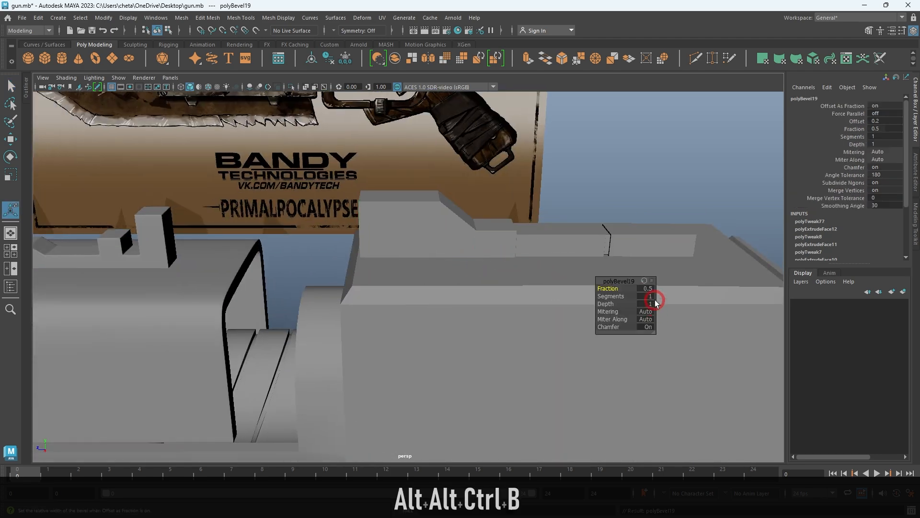
type(".05")
key("Return")
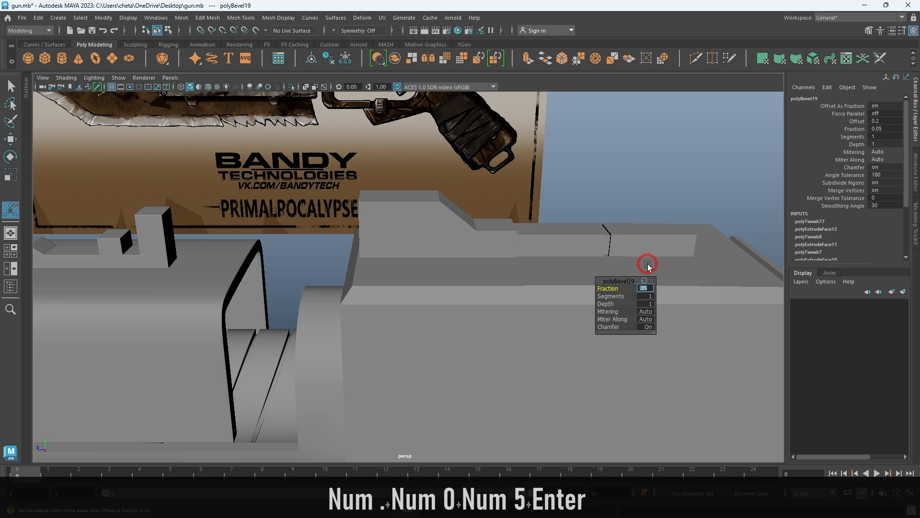
key("Tab")
type("2")
key("Return")
right_click_drag(546, 222, 604, 278, "alt")
middle_click_drag(604, 277, 563, 318, "alt")
key("ctrl+alt+z")
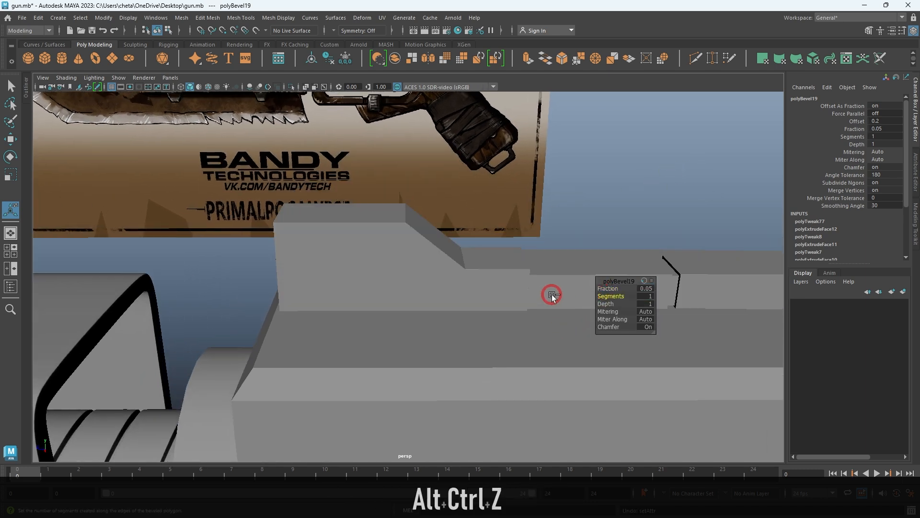
Show wireframe over the shaded models and set the sight block's bevel fraction to 2
key("5")
mouse_move(520, 242)
left_mouse_down("alt")
mouse_move(545, 279)
mouse_move(596, 304)
left_mouse_up("alt")
left_click(643, 289)
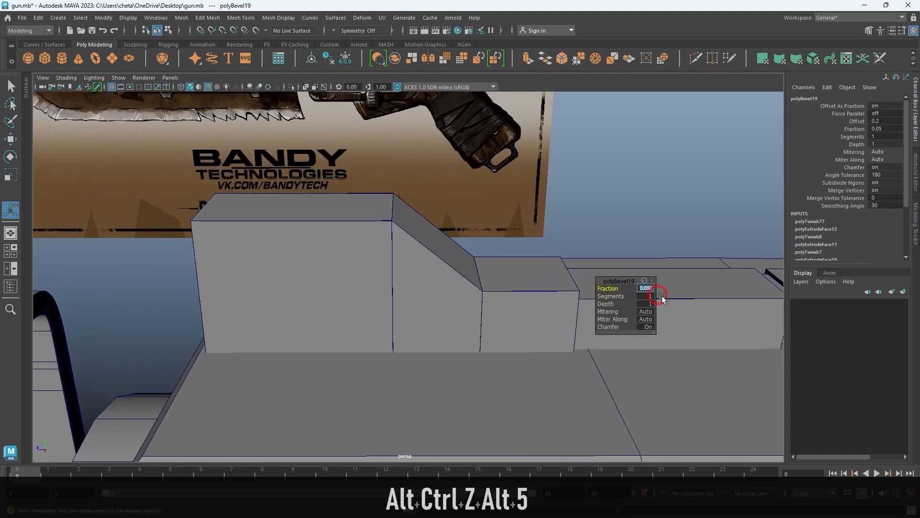
type(".2")
key("Return")
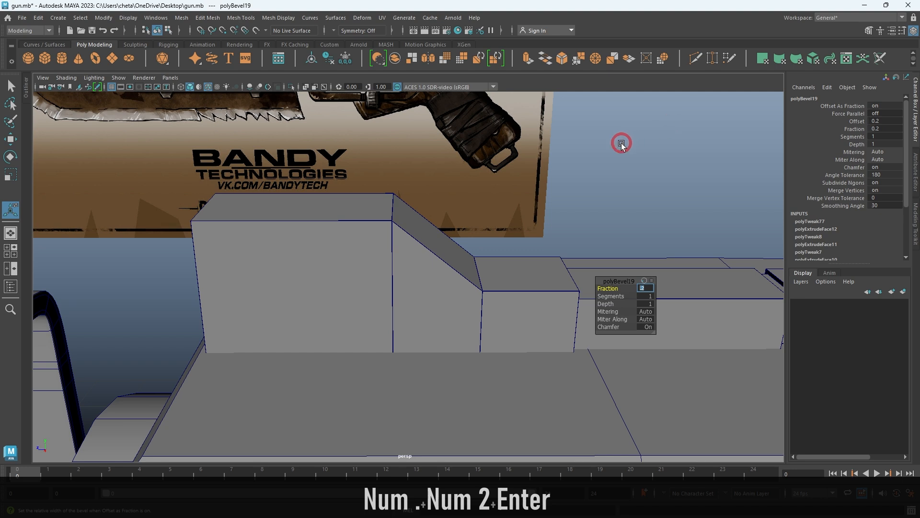
type(".5")
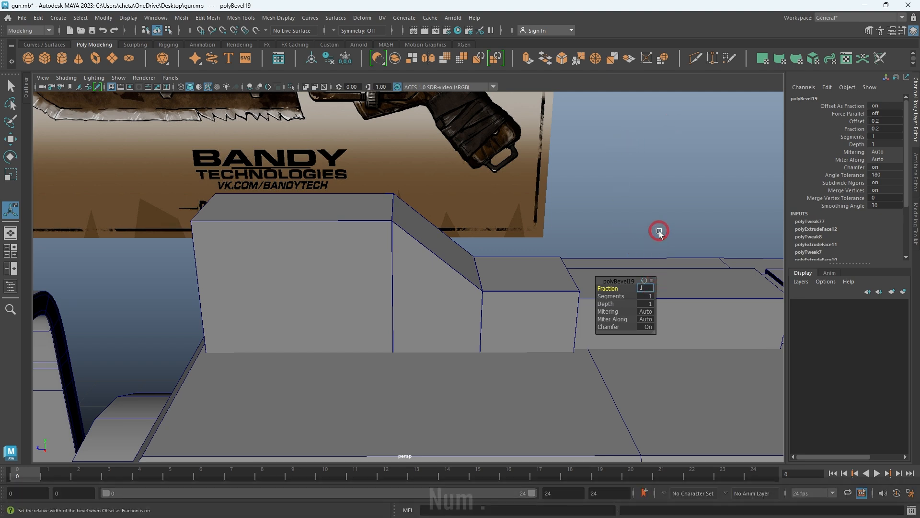
key("Return")
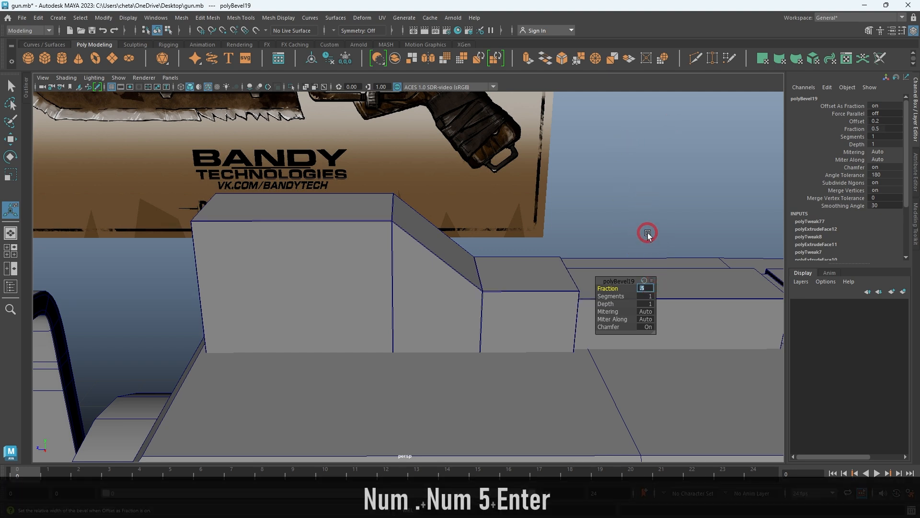
type("5")
key("Return")
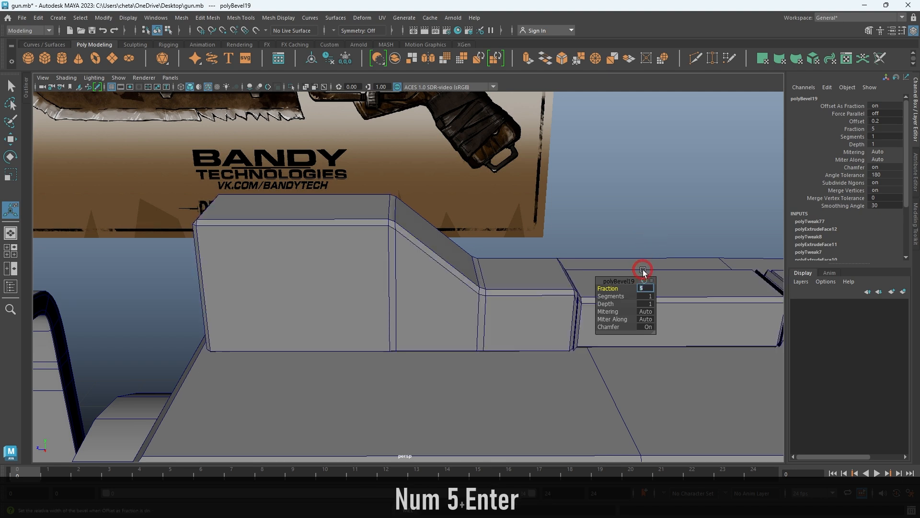
type("2")
key("Return")
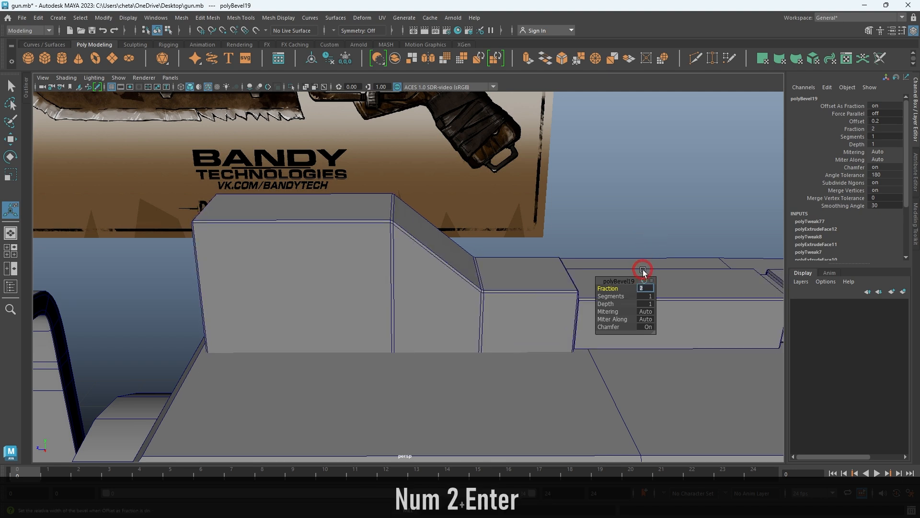
Give the sight block's bevel 2 segments and show the block smoothed
key("Tab")
type("2")
key("Return")
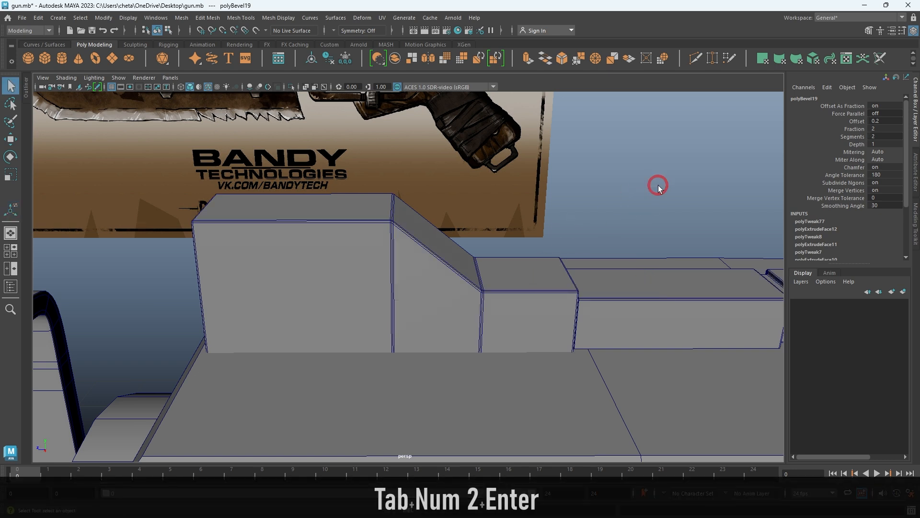
key("3")
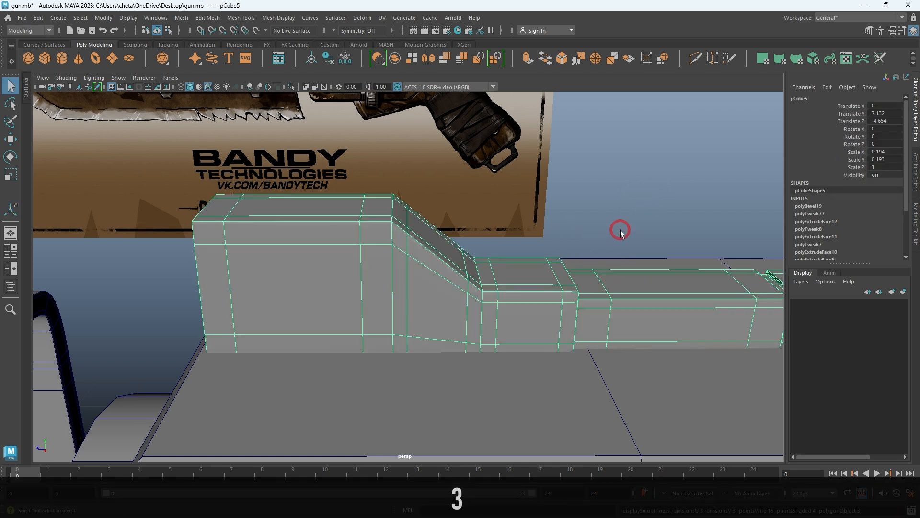
key("alt+d")
Bevel the rear receiver body with a fraction of 0.2 and 2 segments
mouse_move(614, 234)
left_mouse_down("alt")
mouse_move(502, 191)
mouse_move(396, 191)
mouse_move(499, 175)
mouse_move(593, 275)
mouse_move(450, 289)
mouse_move(526, 214)
mouse_move(499, 275)
left_mouse_up("alt")
key("alt+5")
left_click(451, 289)
key("ctrl+b")
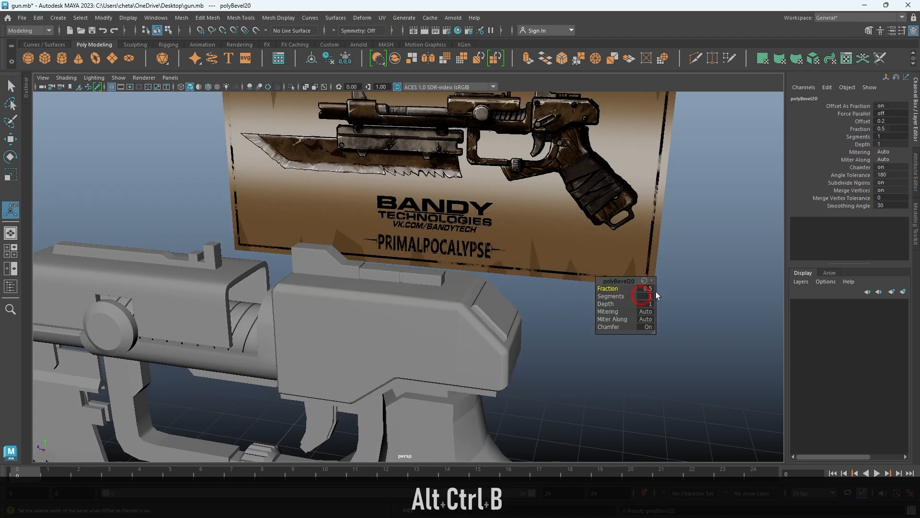
key("alt+5")
left_click_drag(645, 289, 612, 328, "alt")
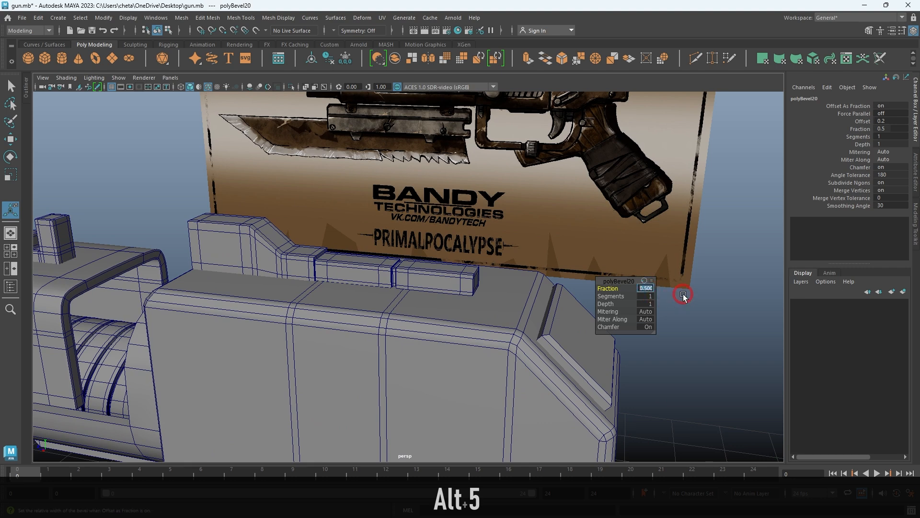
type(".2")
key("Return")
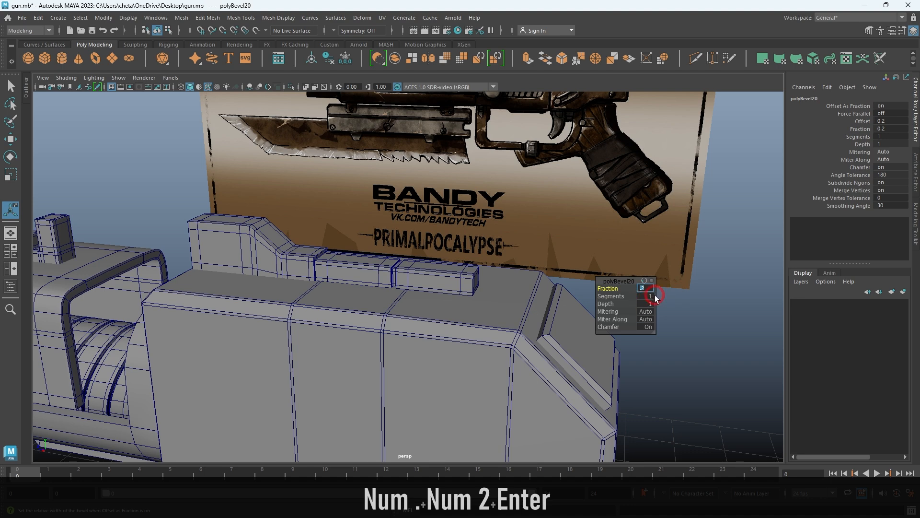
type("2")
key("Return")
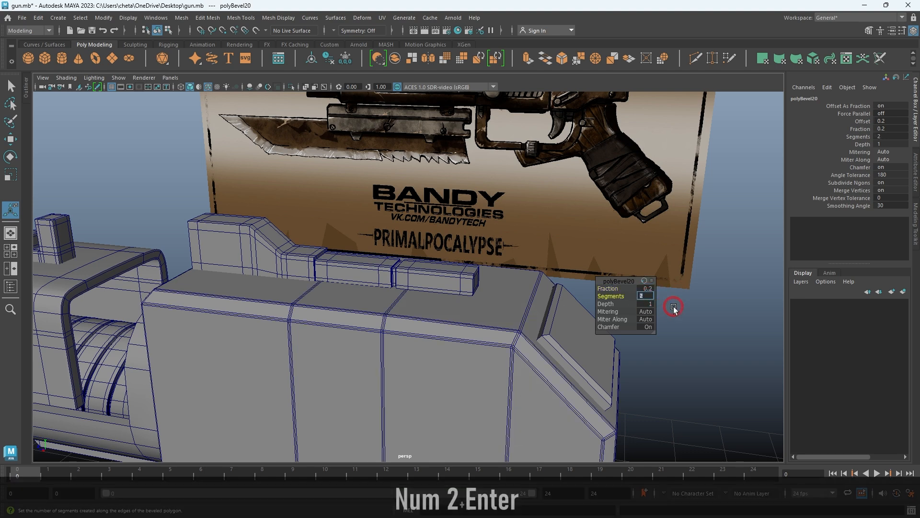
Show the rear receiver body smoothed and hide the wireframe overlay
key("alt")
left_click_drag(493, 342, 489, 268, "alt")
key("alt+d")
key("3")
key("alt+d")
key("alt+5")
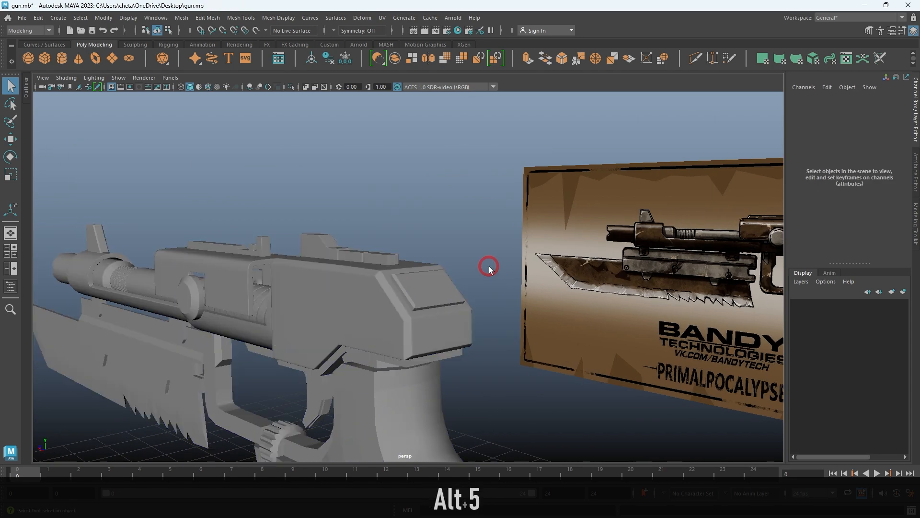
Bevel the raised panel on the receiver's sloped rear face with fraction 0.2 and 2 segments
right_click_drag(360, 288, 403, 319, "alt")
left_click(403, 318)
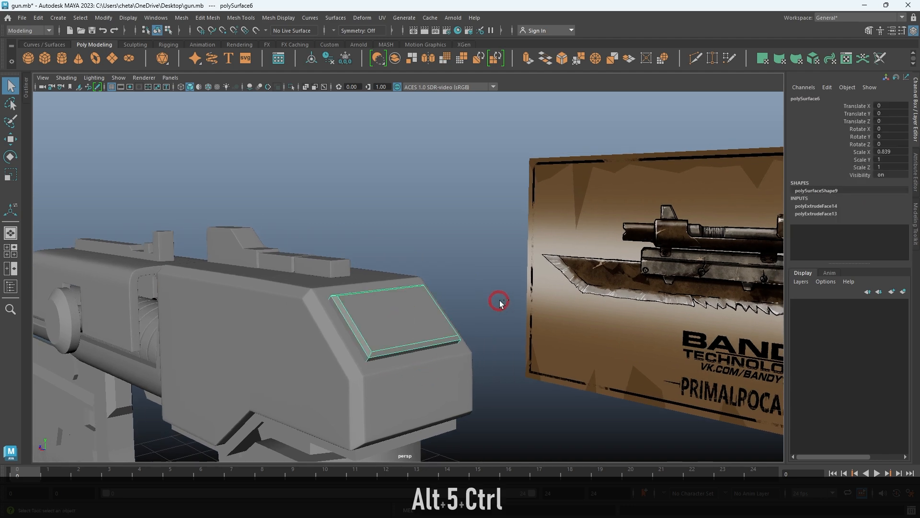
key("ctrl+b")
mouse_move(493, 303)
left_mouse_down("alt")
mouse_move(469, 323)
mouse_move(520, 243)
left_mouse_up("alt")
key("alt+5")
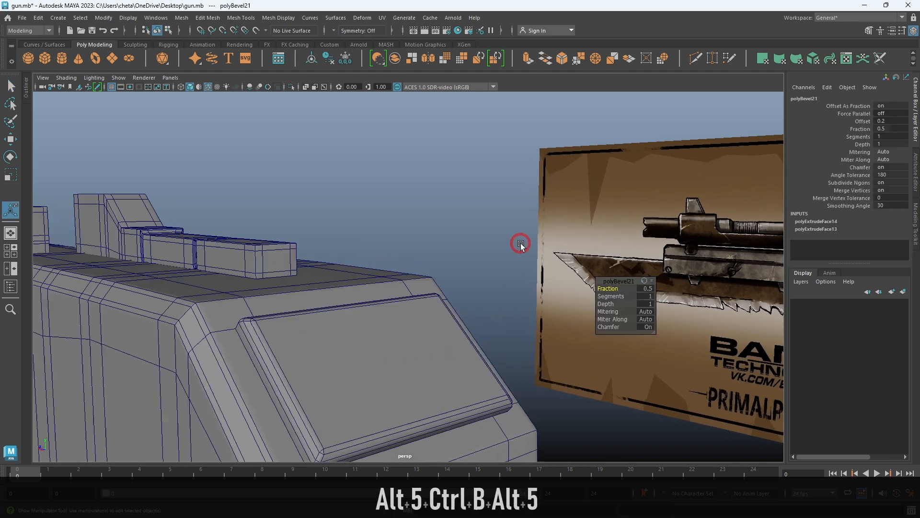
type(".2")
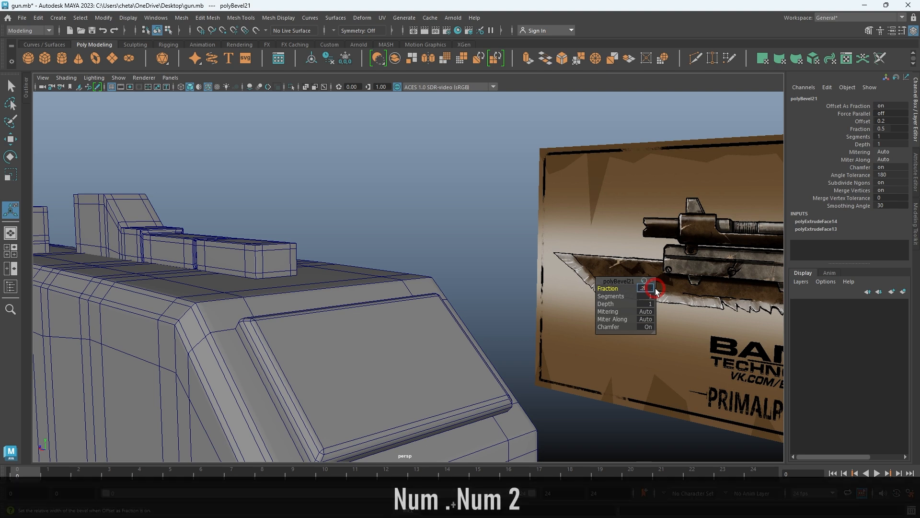
key("Tab")
type("2")
key("Return")
Show the raised rear panel smoothed and turn off the wireframe overlay
right_click_drag(399, 374, 508, 203)
left_click(365, 333)
key("3")
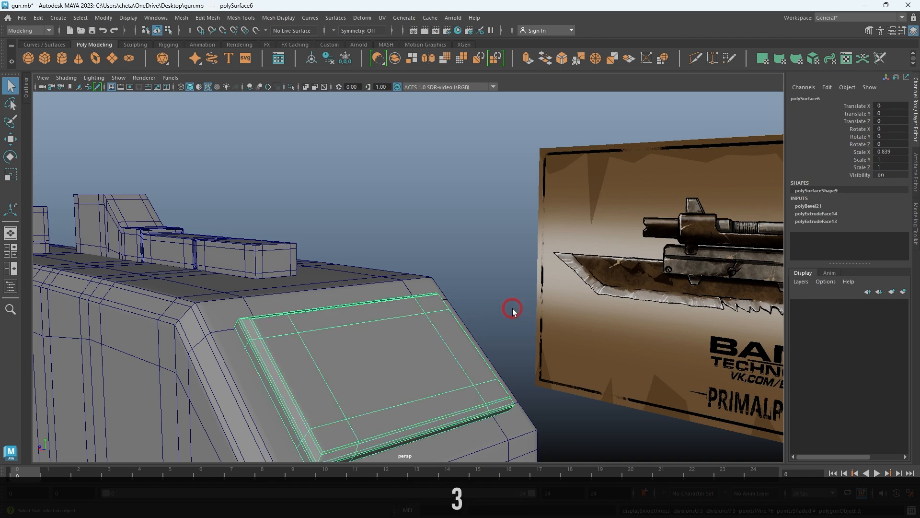
key("alt+d")
right_click_drag(436, 315, 320, 267, "alt")
left_click_drag(320, 267, 332, 267, "alt")
key("alt+5")
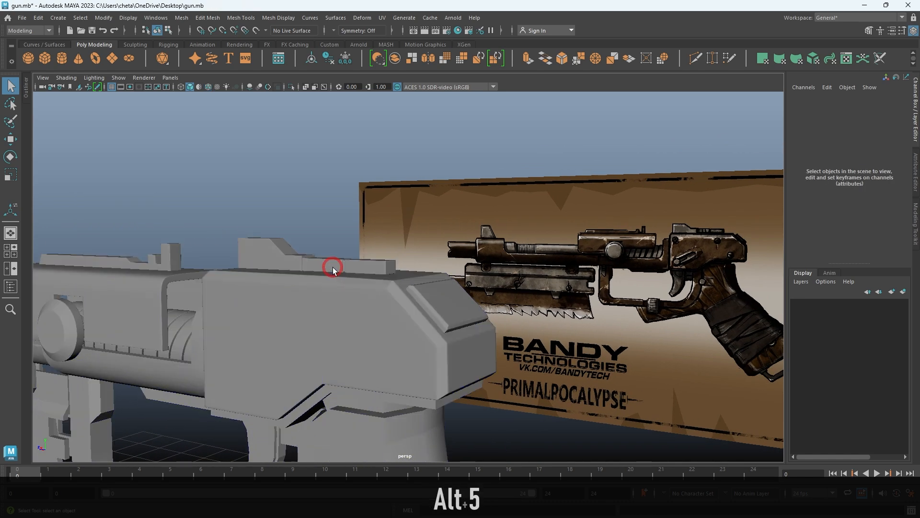
Bevel the trigger body and the narrow strip along its front together
right_click_drag(511, 177, 357, 183, "alt")
left_click_drag(357, 182, 401, 246, "alt")
right_click_drag(400, 246, 373, 206, "alt")
left_click_drag(374, 206, 484, 211, "alt")
right_click_drag(484, 211, 494, 282, "alt")
left_click_drag(494, 283, 445, 279, "alt")
middle_click_drag(445, 280, 453, 284, "alt")
right_click_drag(426, 247, 446, 259, "alt")
left_click_drag(446, 258, 407, 206, "alt")
right_click_drag(407, 205, 462, 282, "alt")
left_click(457, 239)
left_click_drag(462, 282, 504, 271, "alt")
middle_click_drag(503, 271, 409, 269, "alt")
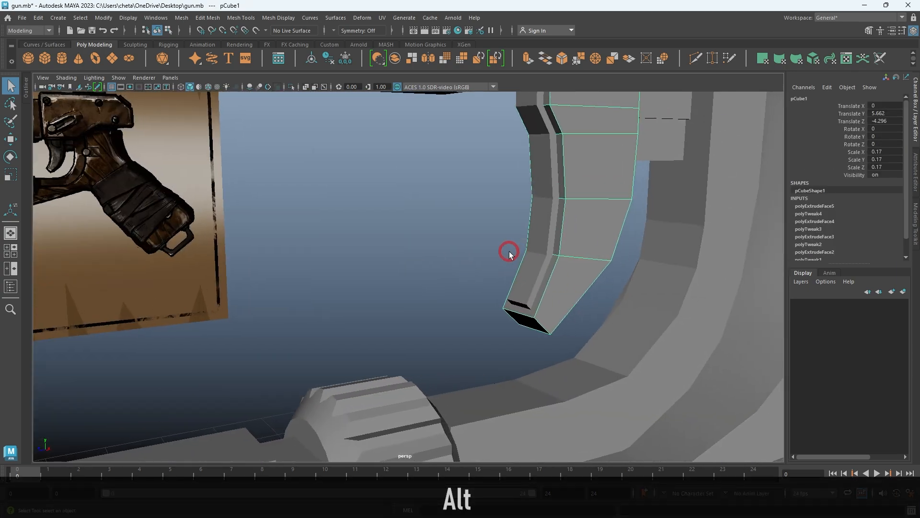
left_click_drag(509, 250, 558, 286)
key("ctrl+b")
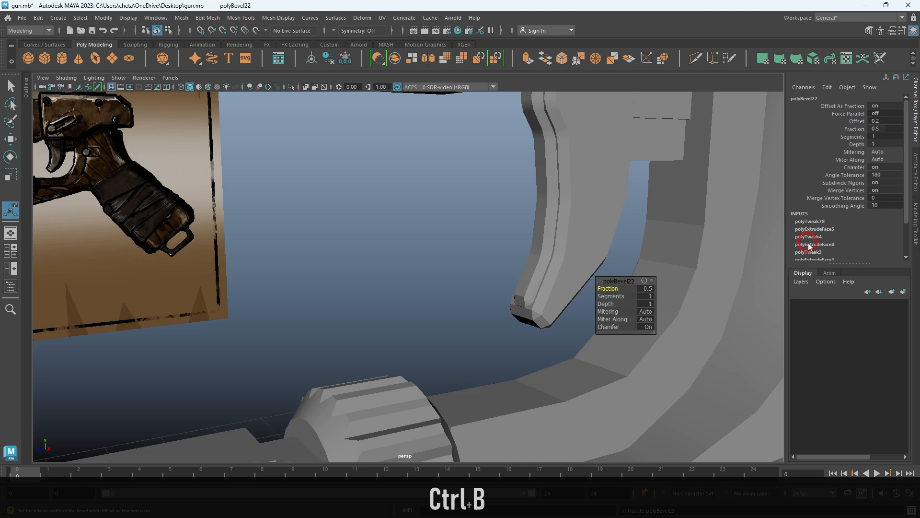
Set the bevels of both trigger parts to a fraction of 0.2 with 2 segments
left_click(513, 249)
left_click_drag(481, 215, 579, 269)
middle_click_drag(728, 249, 666, 252, "alt")
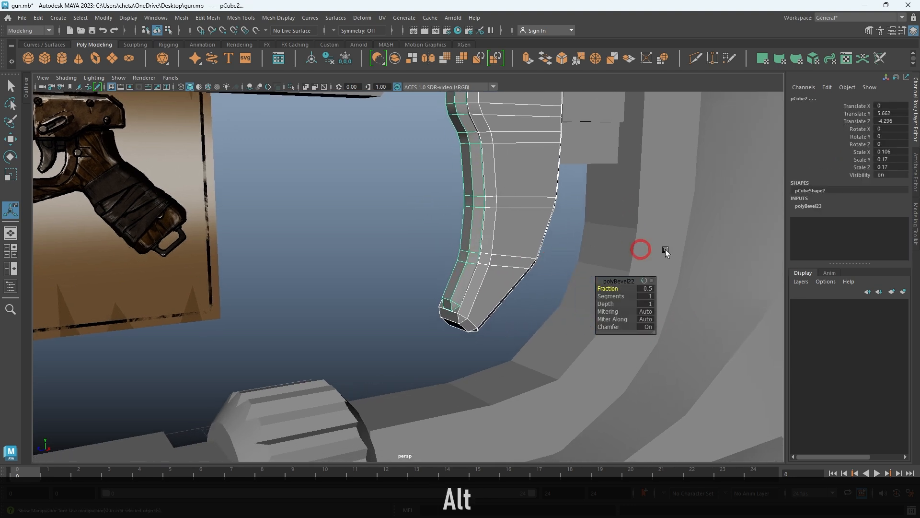
left_click(820, 207)
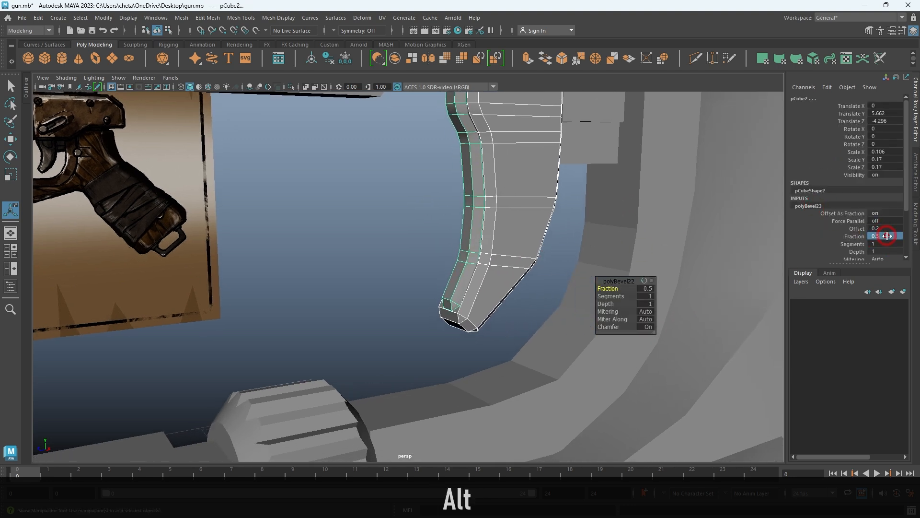
type(".2")
key("Return")
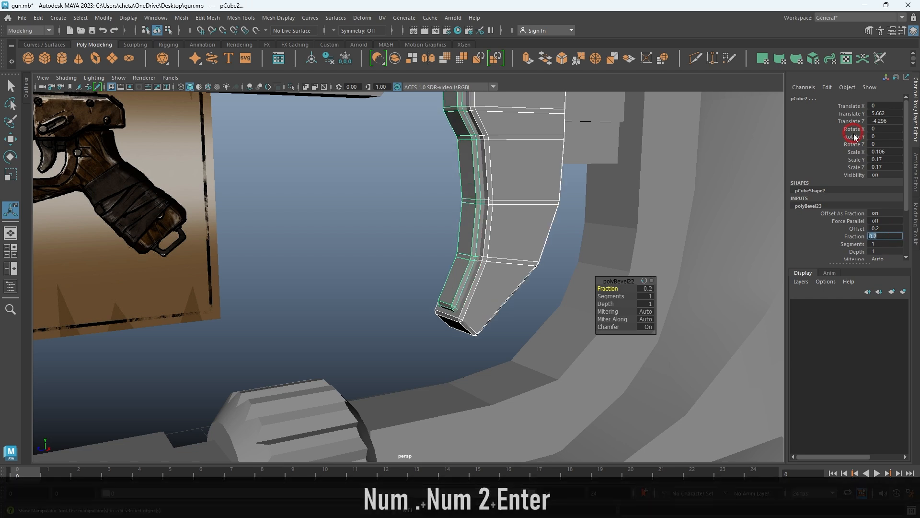
key("Tab")
type("2")
key("Return")
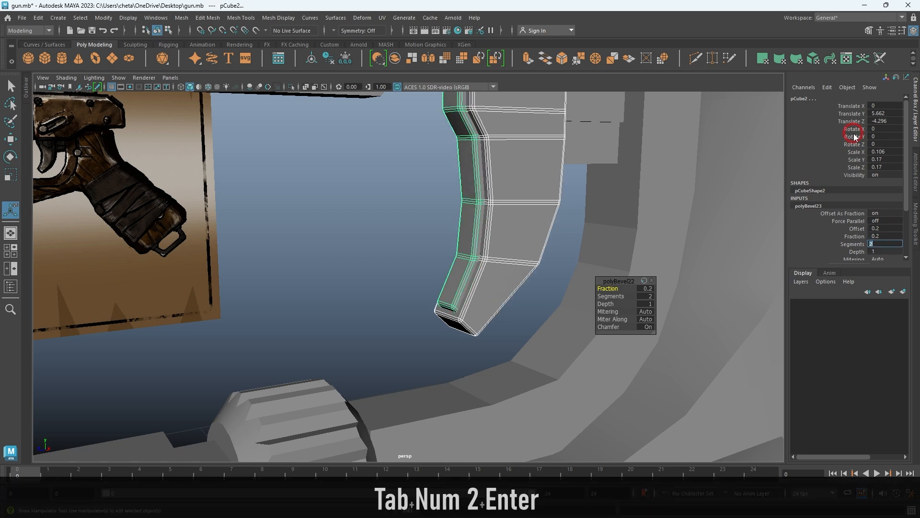
Show the trigger body and its front strip smoothed
left_click(395, 261)
left_click_drag(542, 270, 467, 259, "alt")
left_click_drag(351, 262, 438, 240)
key("3")
Delete the extra supporting edge loops at the two lower bends of the trigger's front strip, leaving one loop per bend
left_click(464, 284)
left_click(438, 240)
key("1")
scroll(444, 277, "up", 3)
right_click_drag(453, 277, 452, 225)
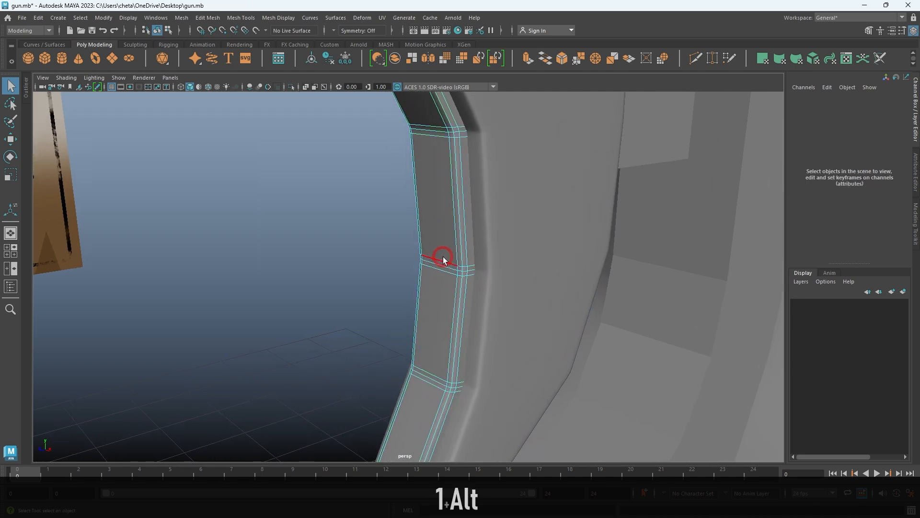
double_click(443, 258)
double_click(445, 277, "shift")
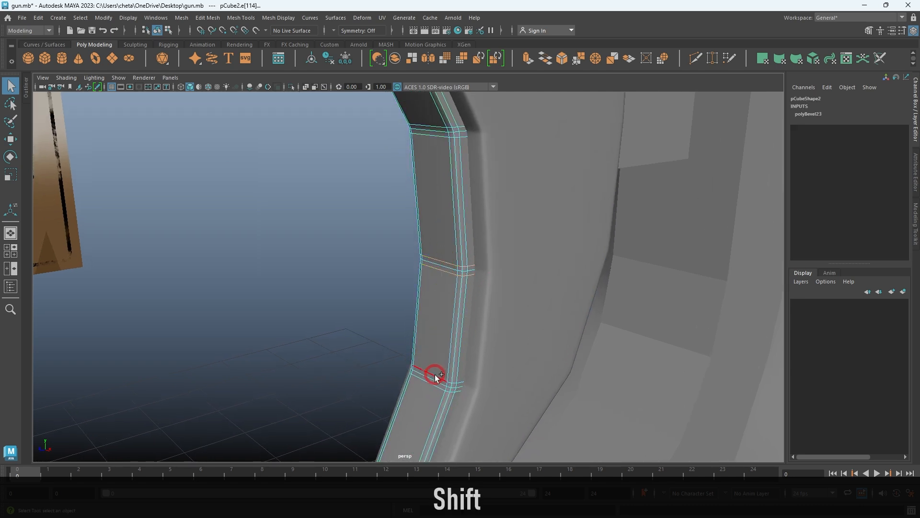
double_click(424, 388, "shift")
right_click_drag(547, 292, 444, 341, "shift")
right_click_drag(556, 304, 529, 290, "alt")
left_click_drag(528, 291, 523, 269, "alt")
middle_click_drag(523, 269, 531, 230, "alt")
right_click_drag(483, 304, 521, 227)
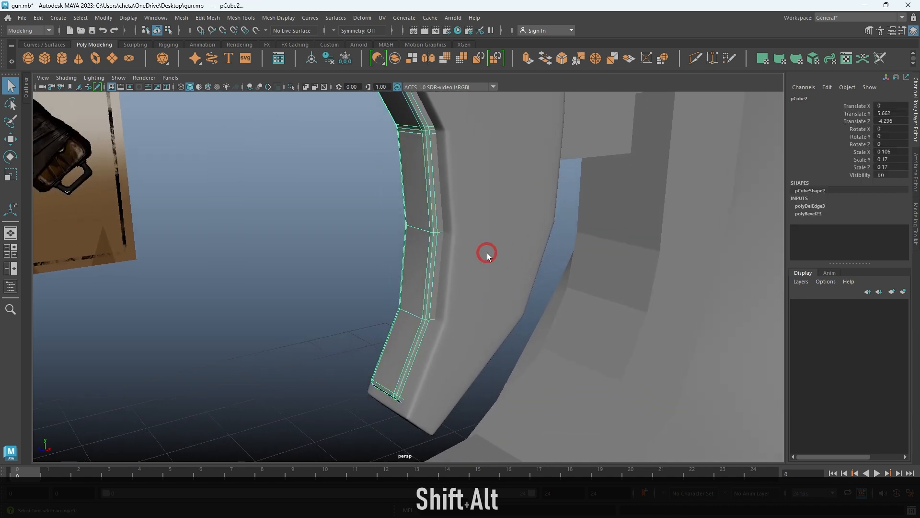
Show the trigger's front strip smoothed and clear the selection
key("3")
key("alt+d")
right_click_drag(469, 272, 475, 249, "alt")
left_click_drag(476, 248, 458, 246, "alt")
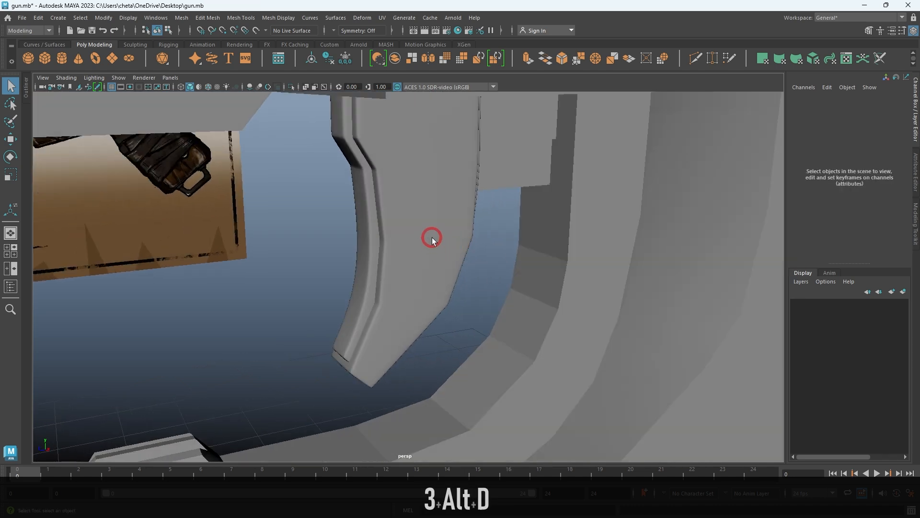
Delete the extra supporting edge loops across the bends of the trigger body
left_click(433, 239)
right_click_drag(434, 235, 435, 192)
double_click(423, 225)
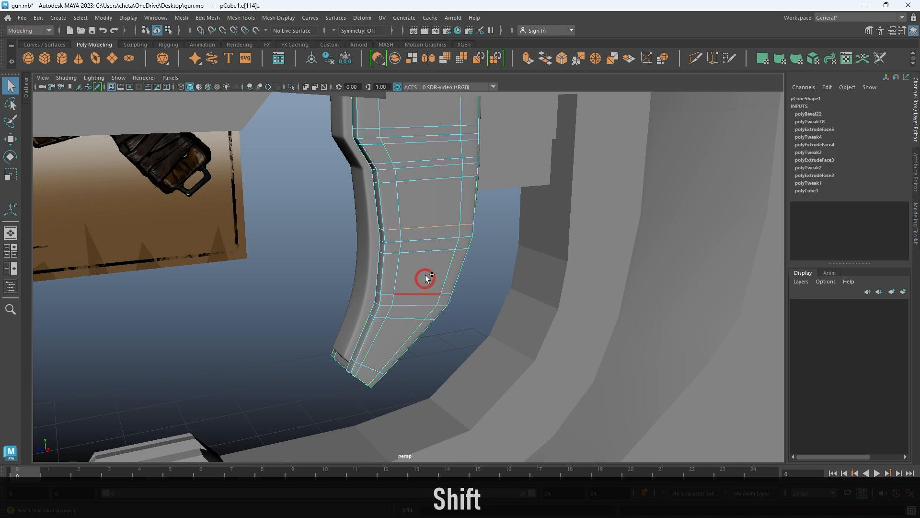
right_click_drag(442, 216, 395, 249, "shift")
key("alt+d")
mouse_move(473, 243)
right_mouse_down("alt")
mouse_move(380, 189)
mouse_move(480, 234)
right_mouse_up("alt")
left_click_drag(479, 235, 422, 241, "alt")
Bevel the two blocks behind the trigger together and give the lower block's bevel 2 segments
left_click_drag(413, 192, 425, 278)
key("ctrl+b")
right_click_drag(495, 318, 524, 315, "alt")
left_click_drag(524, 315, 599, 313, "alt")
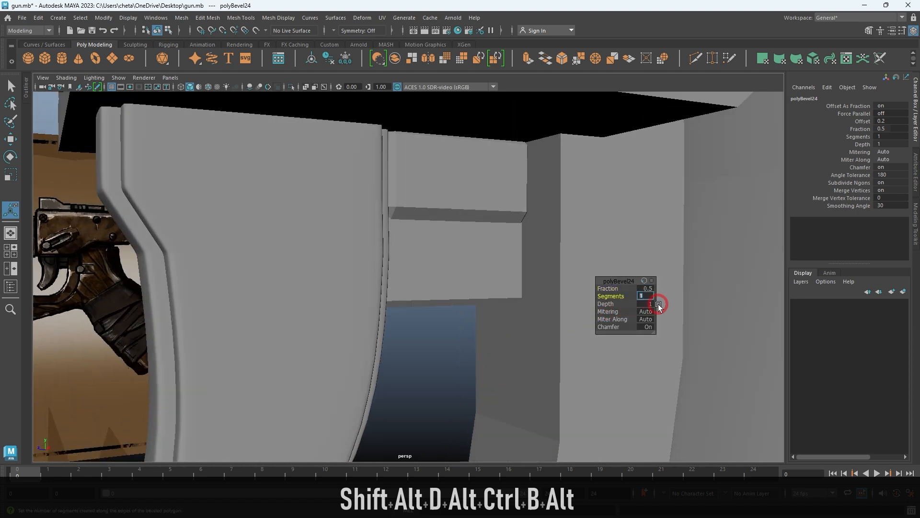
type("2")
key("Return")
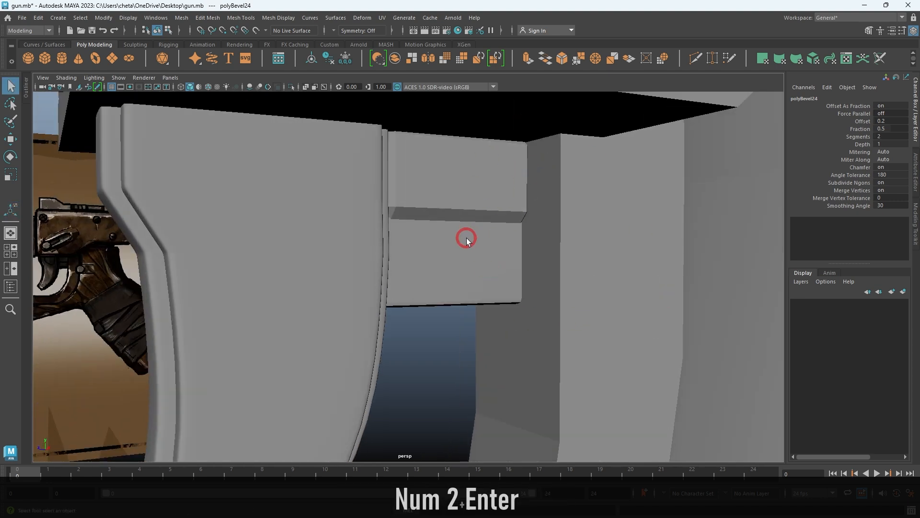
Set the upper block's bevel to 2 segments and show both blocks behind the trigger smoothed
left_click(454, 177)
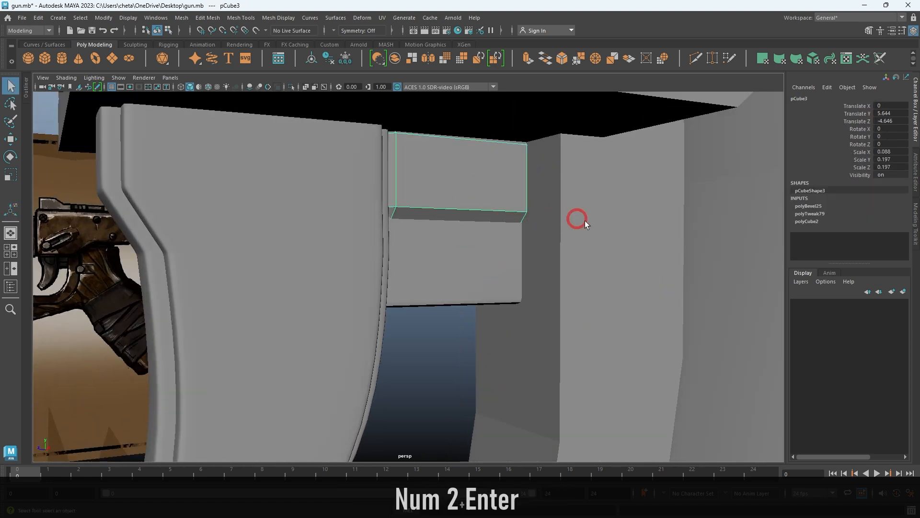
left_click(809, 206)
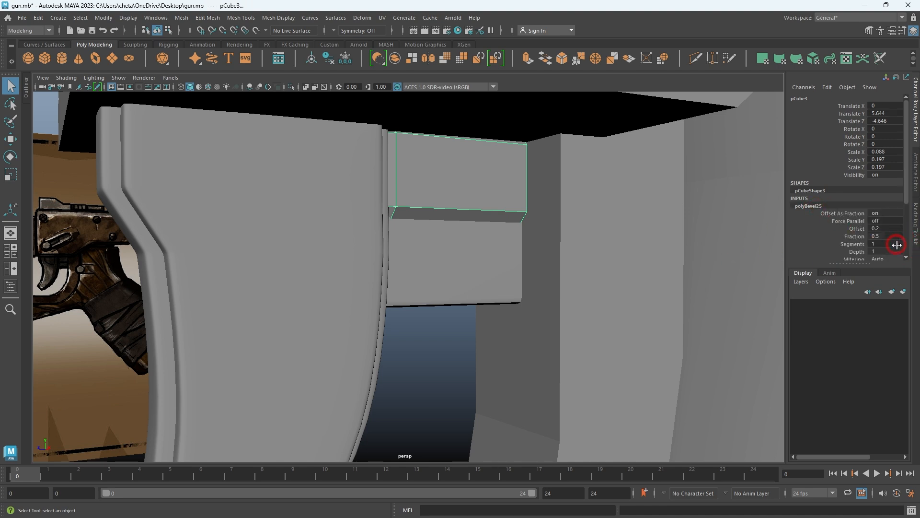
type("2")
key("Return")
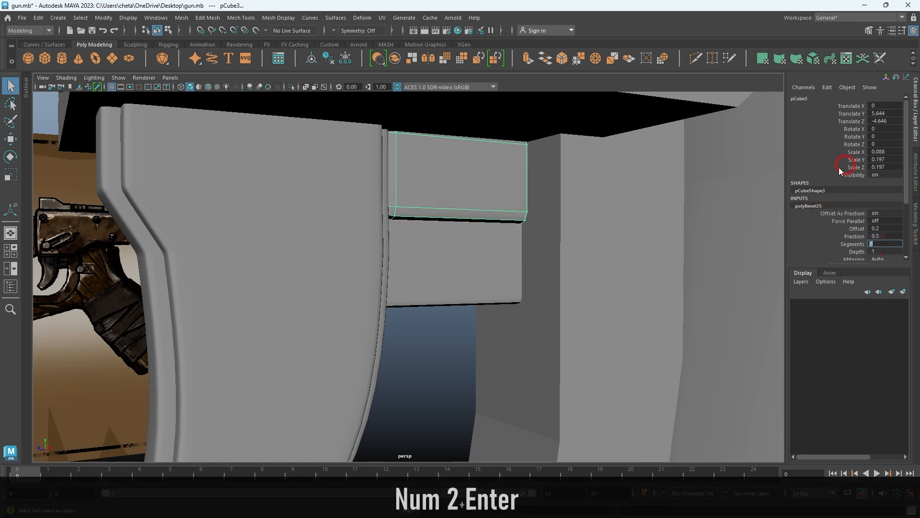
scroll(421, 225, "down", 1)
mouse_move(420, 226)
left_mouse_down("alt")
mouse_move(413, 212)
mouse_move(406, 218)
left_mouse_up("alt")
key("alt+d")
key("3")
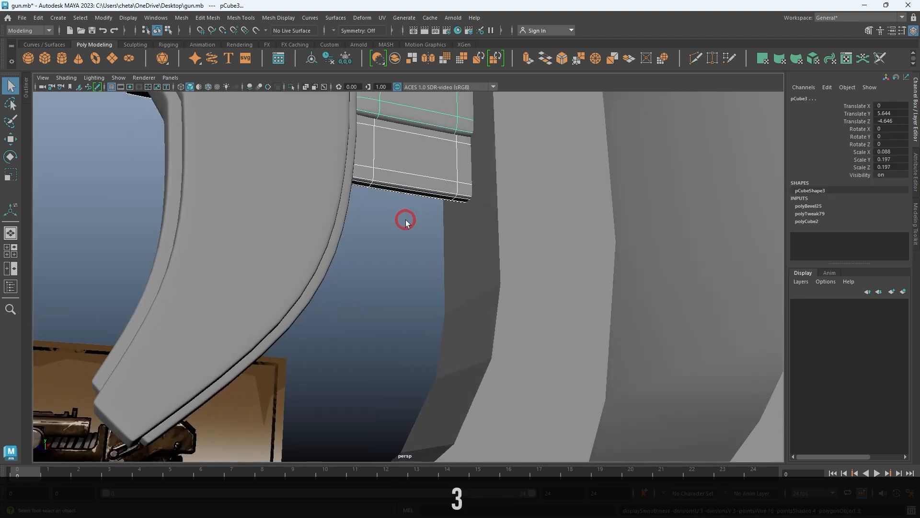
key("alt+d")
Bevel the thin angled strip running under the receiver above the trigger
scroll(547, 209, "down", 4)
left_click_drag(547, 209, 398, 187, "alt")
middle_click_drag(399, 187, 503, 211, "alt")
scroll(503, 211, "down", 3)
left_click_drag(504, 212, 465, 201, "alt")
scroll(465, 200, "down", 2)
left_click(463, 204)
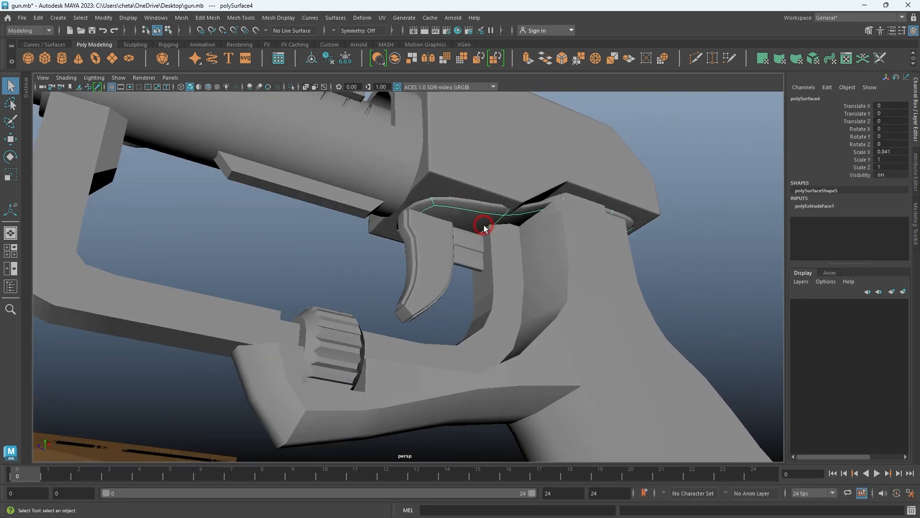
key("1")
left_click_drag(520, 237, 480, 268, "alt")
key("ctrl+b")
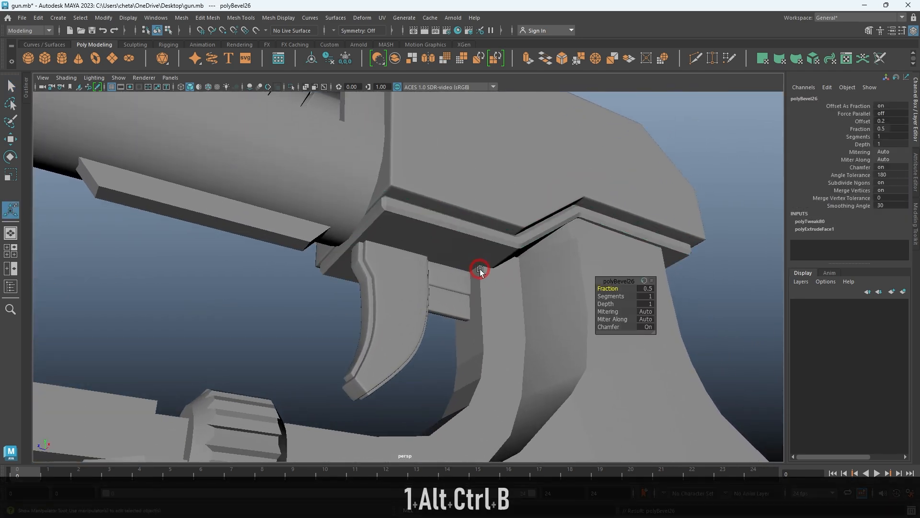
Set the bevel of the strip under the receiver to a fraction of 0.2 with 2 segments
right_click_drag(468, 222, 647, 288, "alt")
type(".2")
key("Tab")
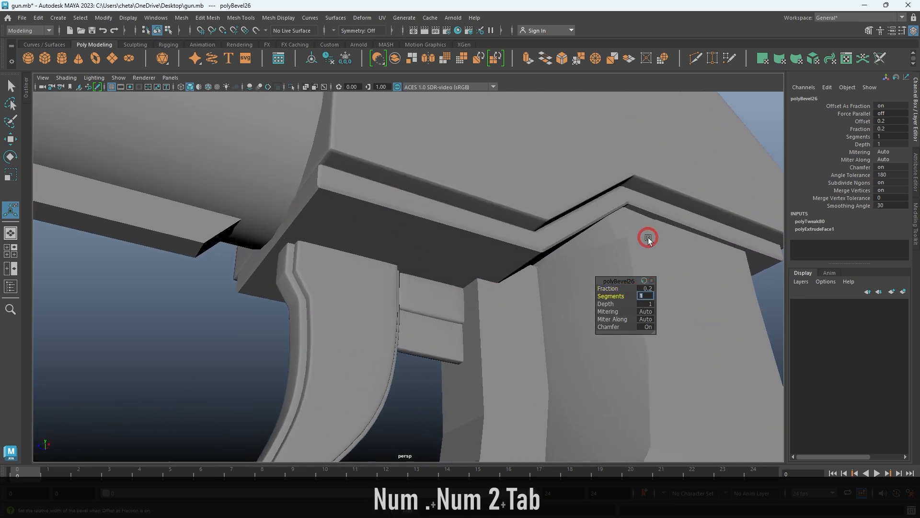
type("2")
key("Return")
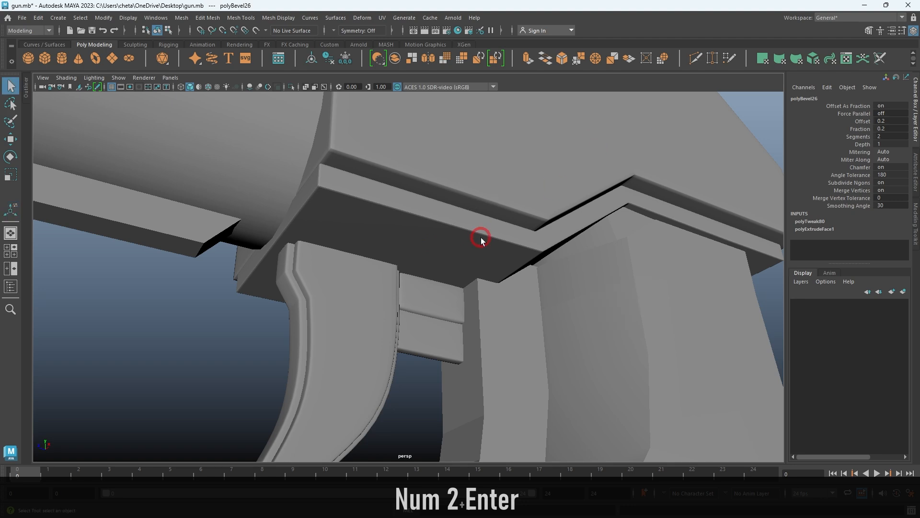
Show the angled strip under the receiver smoothed
key("3")
left_click(458, 233)
key("3")
key("alt+d")
Isolate the U-shaped trigger guard frame in the viewport
right_click_drag(551, 211, 484, 199, "alt")
left_click_drag(484, 199, 472, 240, "alt")
right_click_drag(472, 240, 442, 230, "alt")
left_click_drag(441, 230, 523, 211, "alt")
right_click_drag(523, 212, 576, 225, "alt")
left_click(232, 376)
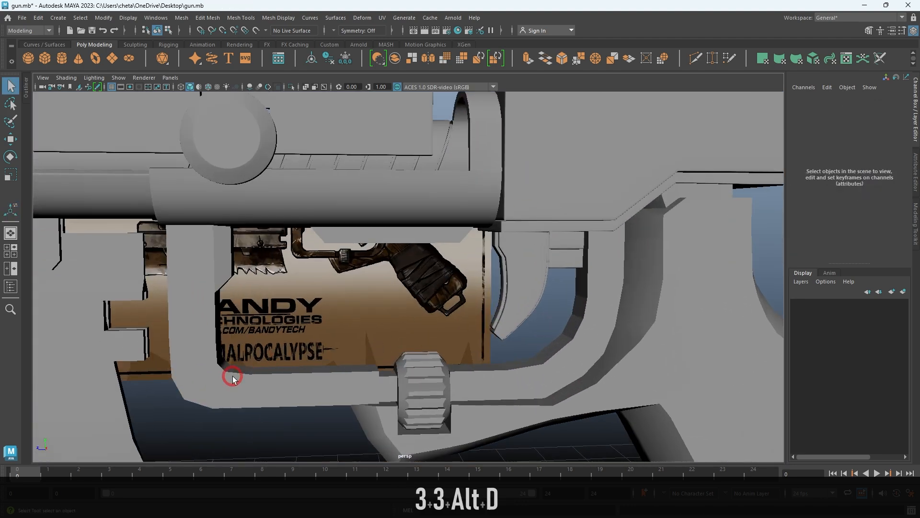
left_click(233, 375)
middle_click_drag(268, 362, 401, 312, "alt")
left_click_drag(401, 312, 431, 306, "alt")
key("ctrl+b")
key("ctrl+z")
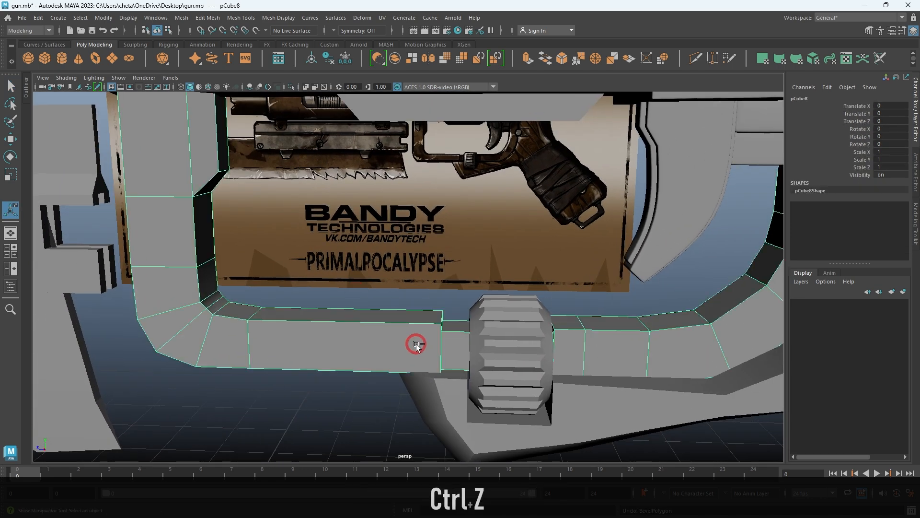
left_click_drag(381, 349, 442, 347, "alt")
key("ctrl+1")
right_click_drag(685, 338, 486, 298, "alt")
middle_click_drag(547, 309, 577, 319, "alt")
Select all edges of the guard frame and deselect the cross edges around its front corner
right_click_drag(578, 319, 553, 145)
left_click_drag(297, 140, 793, 404)
right_click_drag(517, 307, 680, 314, "alt")
left_click(299, 278, "ctrl")
left_click(319, 341, "ctrl")
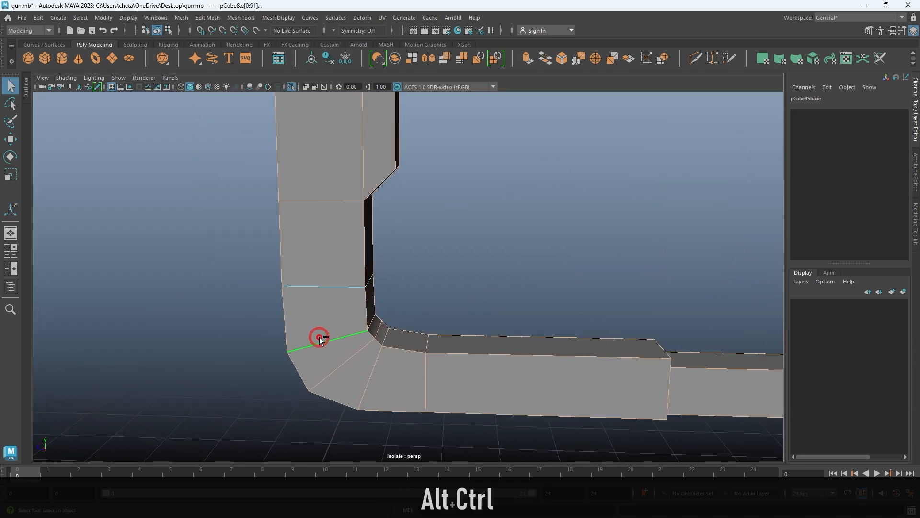
left_click(331, 373, "ctrl")
left_click(367, 386, "ctrl")
Deselect the cross edges along the guard's rear bend and bevel the remaining selected edges
middle_click_drag(595, 371, 177, 339, "alt")
left_click(484, 363, "ctrl")
left_click(580, 349, "ctrl")
left_click(635, 300, "ctrl")
left_click(663, 248, "ctrl")
left_click(680, 198, "ctrl")
middle_click_drag(681, 197, 675, 256, "alt")
scroll(600, 352, "down", 3)
left_click_drag(675, 256, 551, 250, "alt")
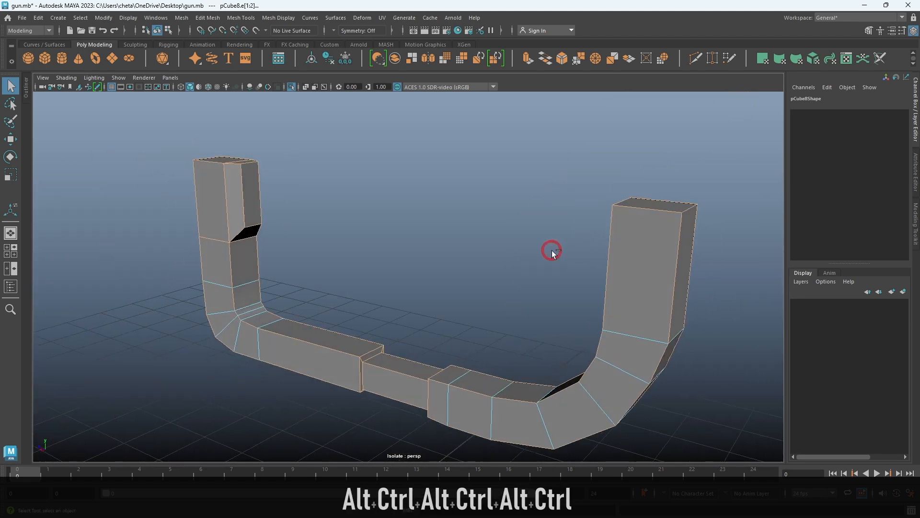
key("ctrl+b")
right_click_drag(499, 297, 558, 344, "alt")
middle_click_drag(559, 344, 538, 309, "alt")
right_click_drag(538, 309, 594, 326, "alt")
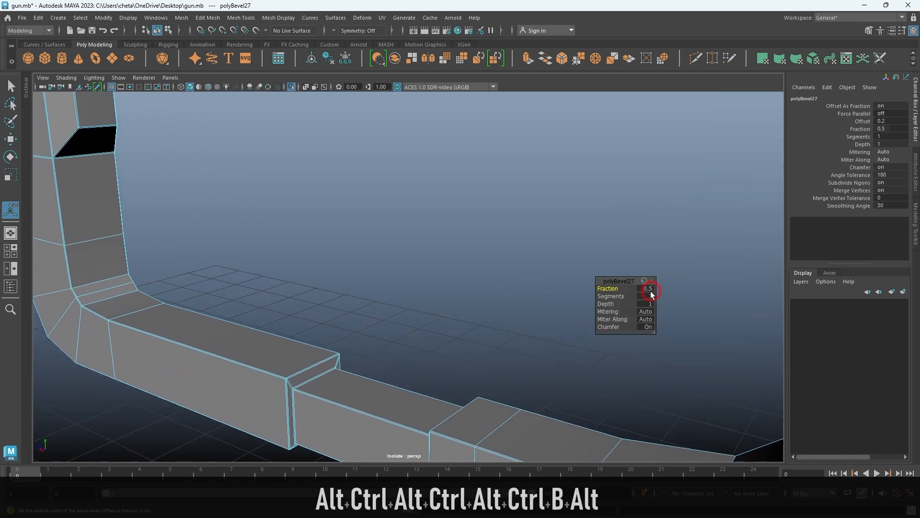
Set the guard frame's bevel to a fraction of 1 with 2 segments
type("2")
key("Return")
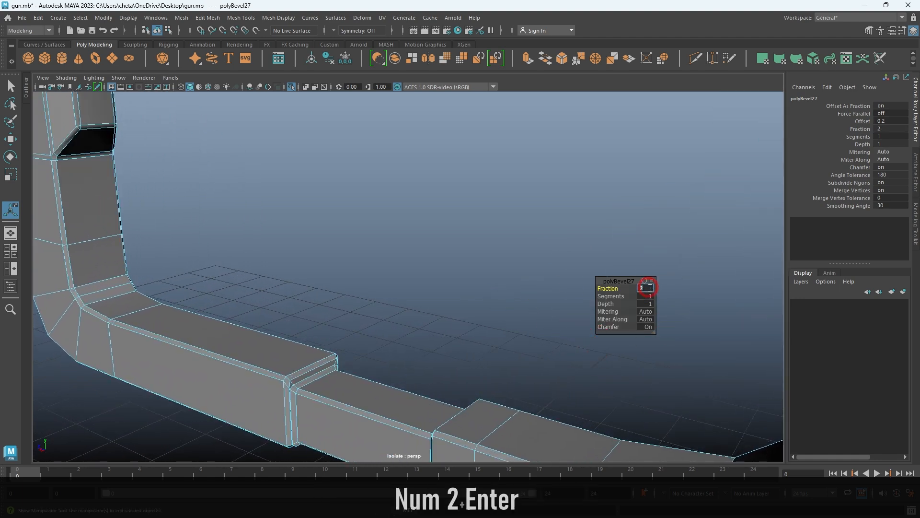
type("1")
key("Return")
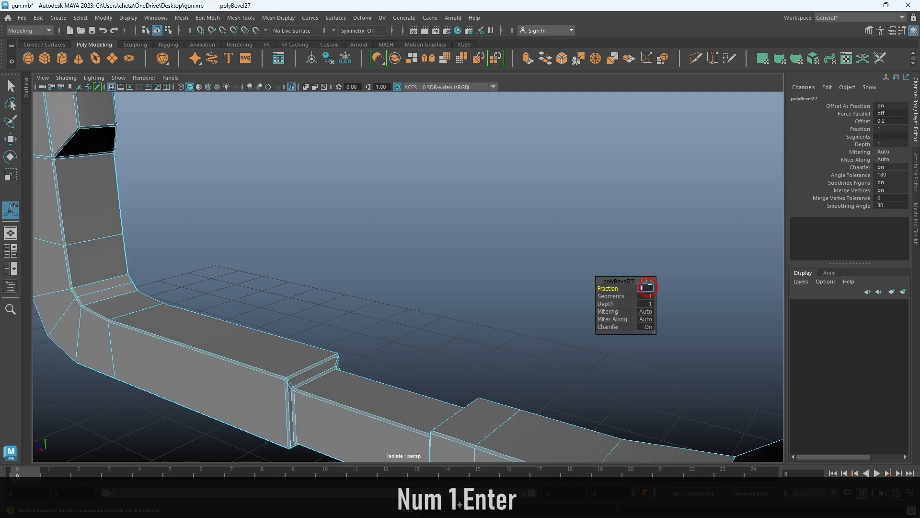
key("Tab")
type("2")
key("Return")
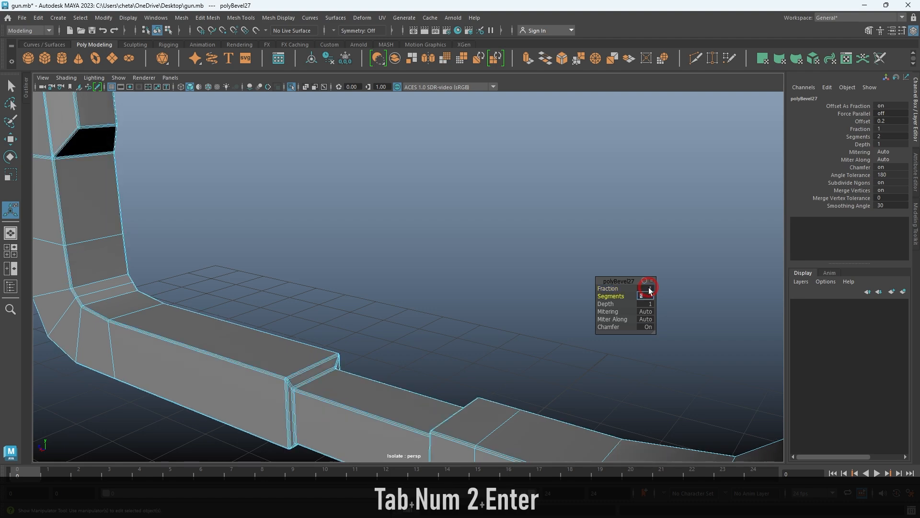
Return to object selection and show the guard frame smoothed
right_click_drag(347, 393, 378, 357)
left_click(433, 243)
scroll(433, 243, "down", 4)
left_click_drag(464, 251, 385, 229, "alt")
left_click(363, 359)
key("3")
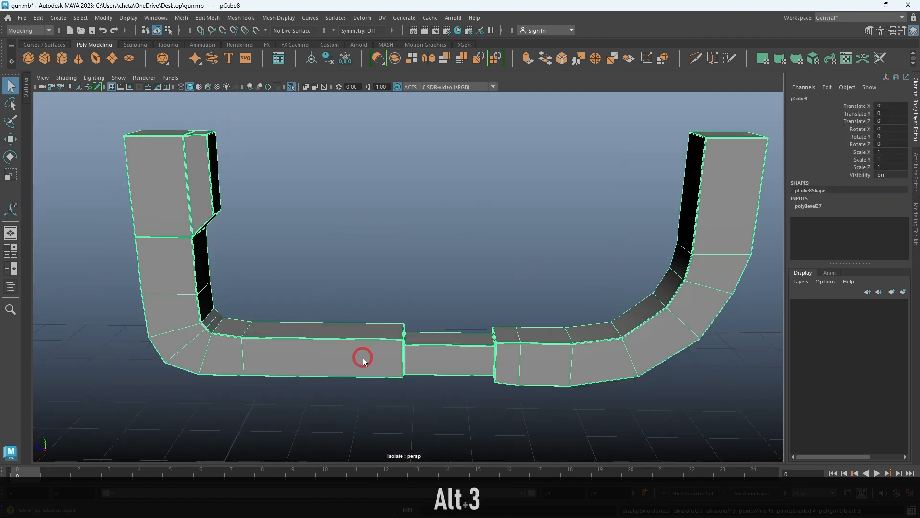
Set the fraction of the guard frame's bevel to 0.5
key("alt+d")
scroll(345, 283, "down", 5)
left_click_drag(319, 269, 357, 259, "alt")
left_click(357, 260)
scroll(422, 302, "up", 3)
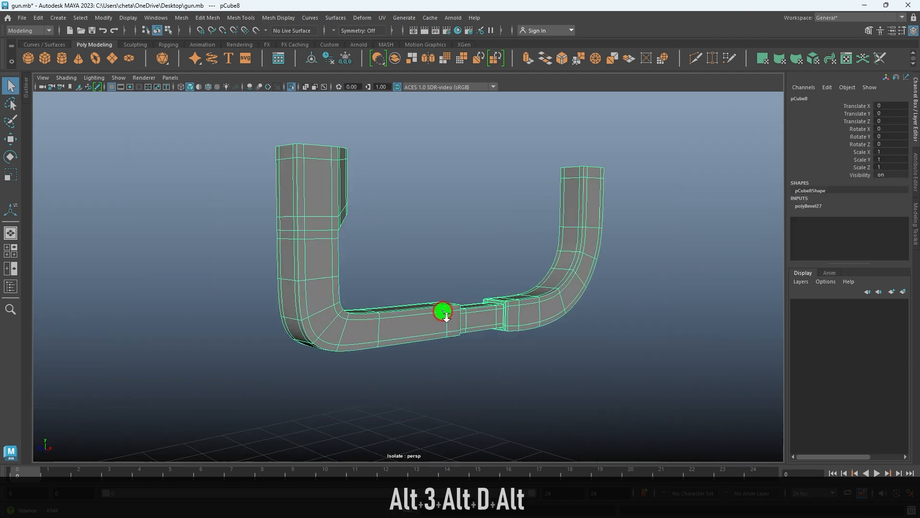
left_click_drag(444, 312, 484, 307, "alt")
left_click(810, 206)
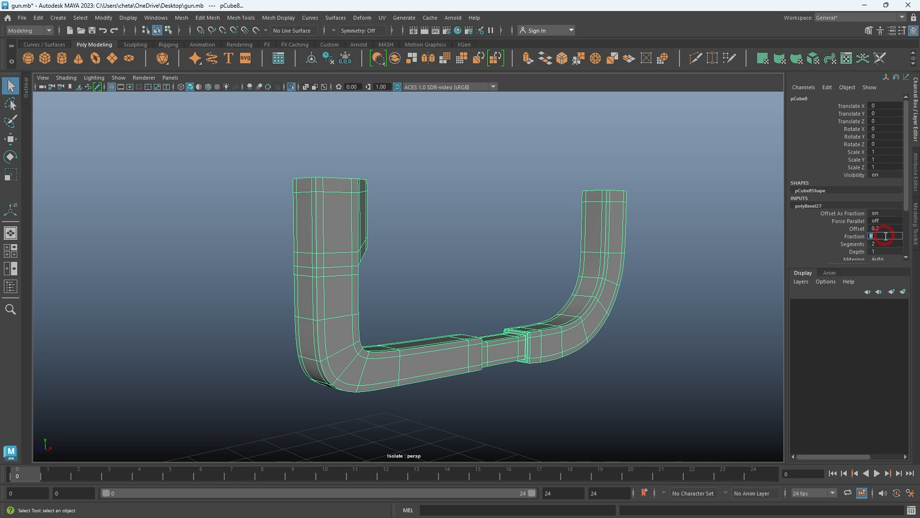
type(".5")
key("Return")
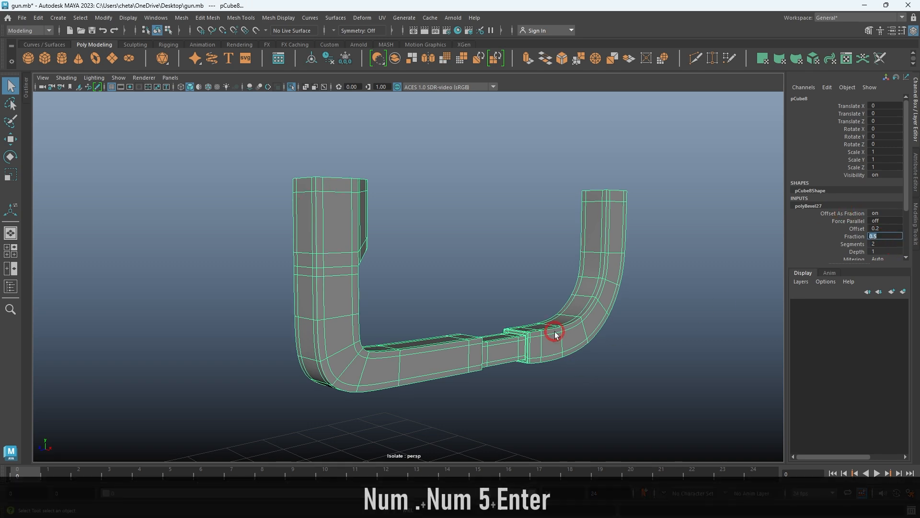
Check the smoothed guard frame up close and exit isolation to show the whole gun
scroll(553, 321, "up", 3)
left_click_drag(559, 336, 571, 353, "alt")
key("alt+d")
scroll(469, 327, "up", 2)
left_click_drag(469, 335, 472, 350, "alt")
key("ctrl+1")
Preview the ribbed knob on the guard smoothed, and return it to the unsmoothed display
scroll(593, 334, "down", 5)
left_click_drag(438, 290, 341, 284, "alt")
scroll(431, 293, "down", 2)
left_click_drag(501, 315, 485, 302, "alt")
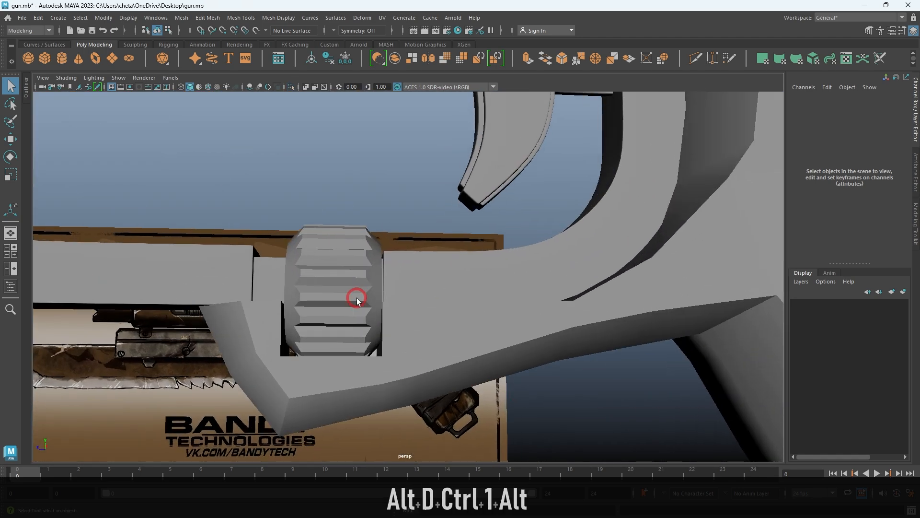
left_click_drag(352, 284, 352, 284)
key("3")
key("alt+d")
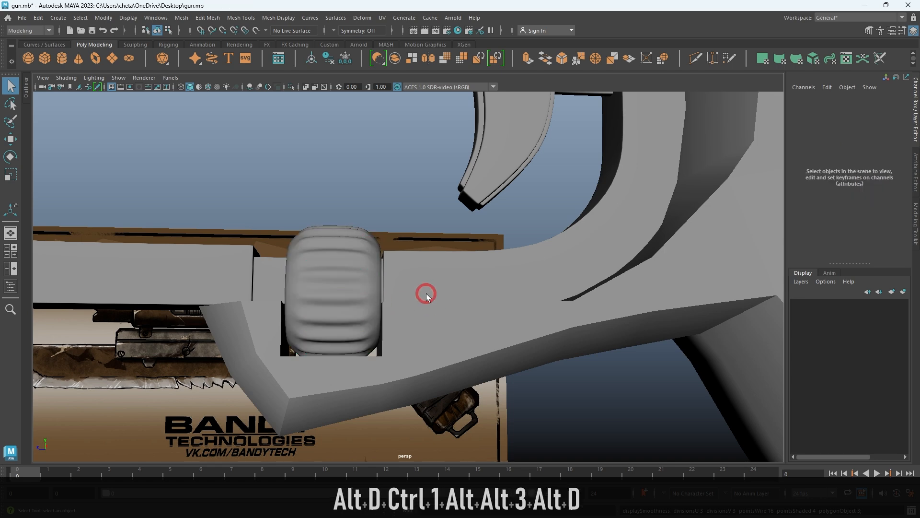
left_click_drag(431, 304, 413, 269, "alt")
left_click(469, 312)
key("1")
Bevel the circular rim edge loops at the ends of the ribbed knob
mouse_move(469, 312)
left_mouse_down("alt")
mouse_move(453, 287)
mouse_move(452, 323)
mouse_move(459, 299)
left_mouse_up("alt")
right_click_drag(459, 298, 484, 369, "alt")
right_click_drag(449, 370, 432, 312)
double_click(409, 323)
left_click_drag(494, 292, 379, 312, "alt")
middle_click_drag(422, 316, 480, 326, "alt")
left_click(322, 344, "shift")
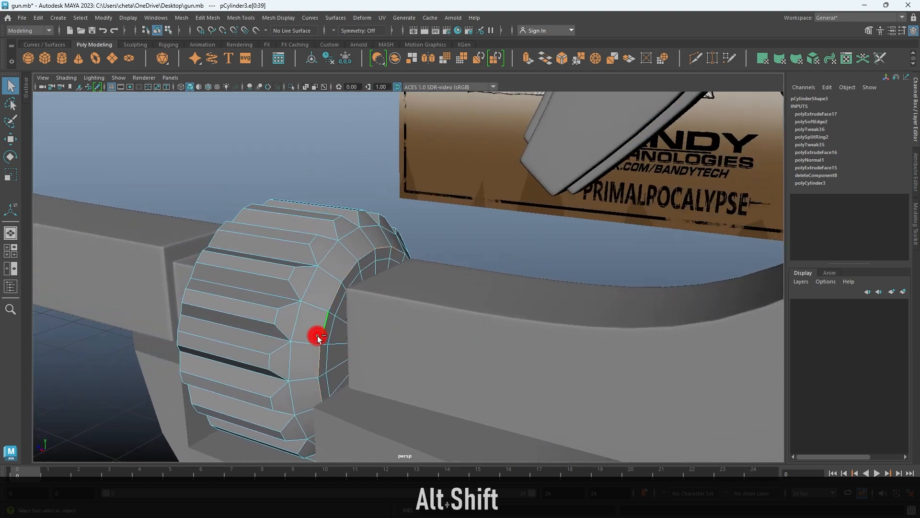
key("ctrl+b")
left_click_drag(421, 335, 441, 331, "alt")
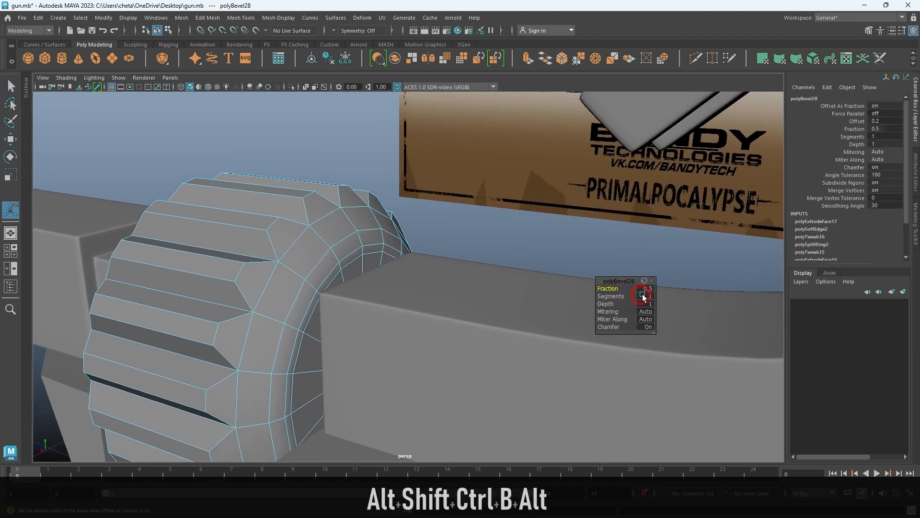
Set the knob's rim bevel to a fraction of 0.1 with 2 segments
key("Return")
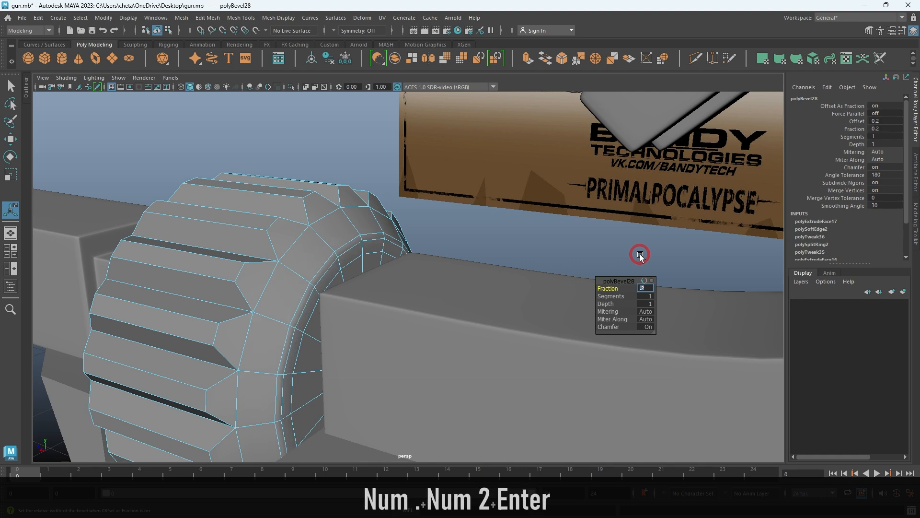
type(".1")
key("Return")
type("2")
key("Return")
Try to cut an extra edge loop around the ribbed knob with the Multi-Cut tool
left_click_drag(335, 215, 366, 274, "alt")
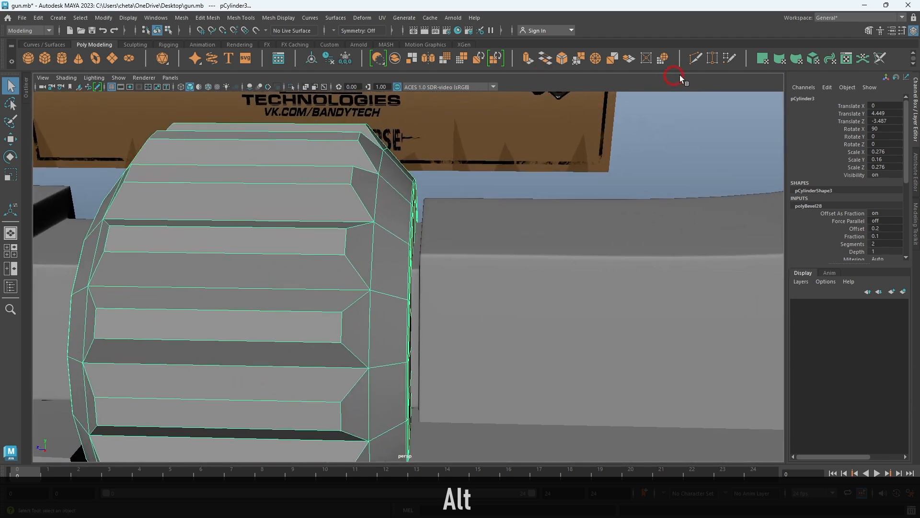
left_click(695, 59)
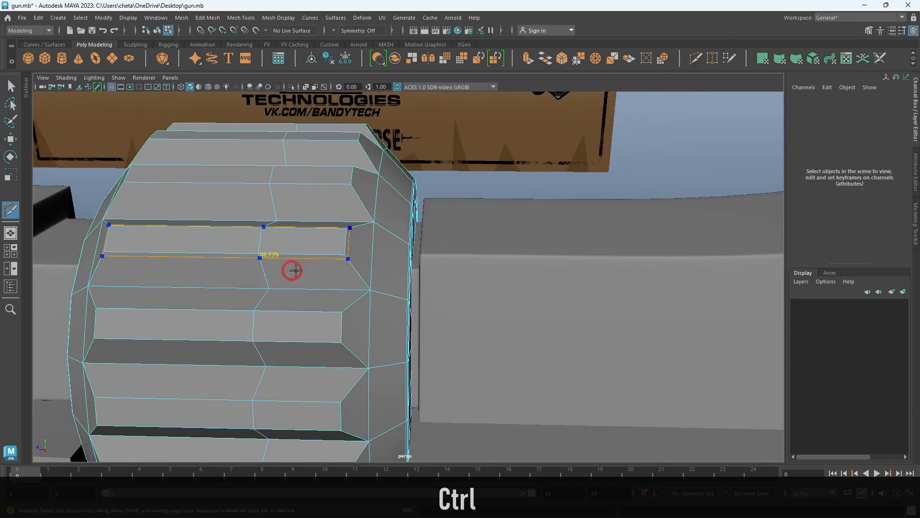
key("ctrl+z")
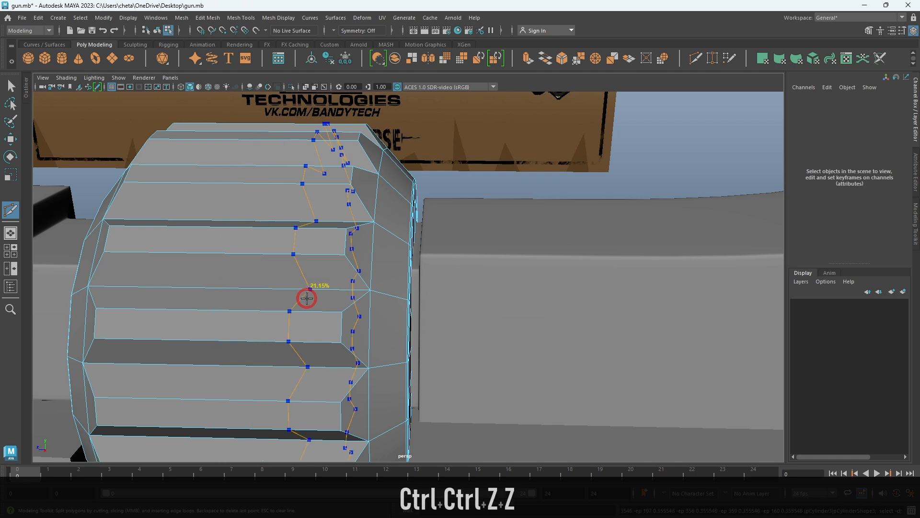
key("ctrl+z")
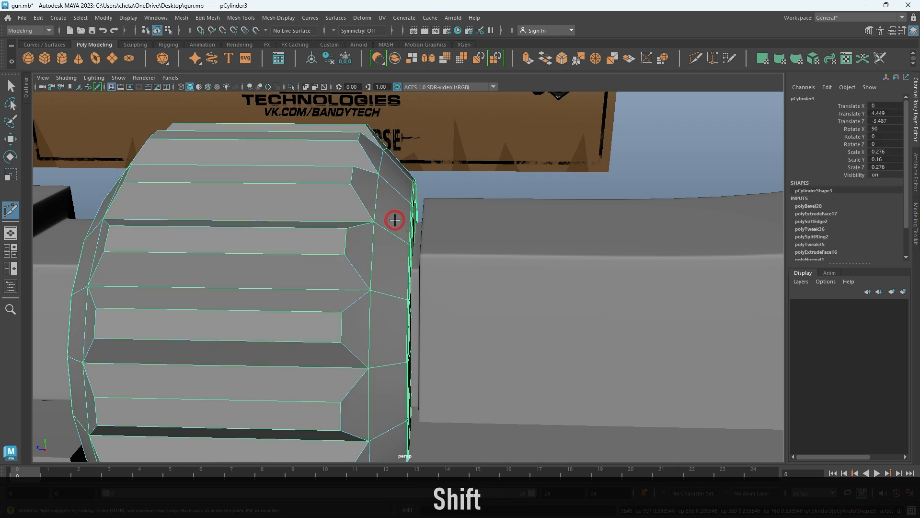
Set the Insert Edge Loop Tool to multiple edge loops with 2 loops for the knob
right_click(382, 201, "shift")
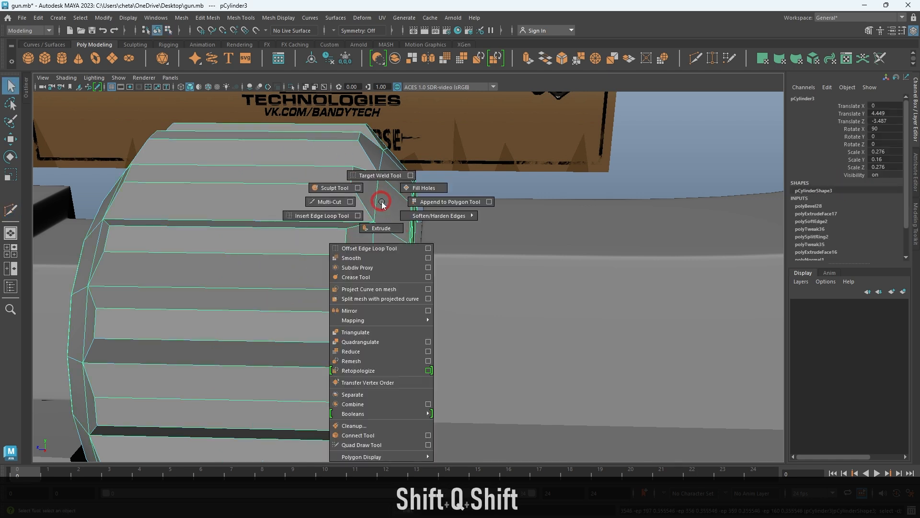
left_click(359, 216)
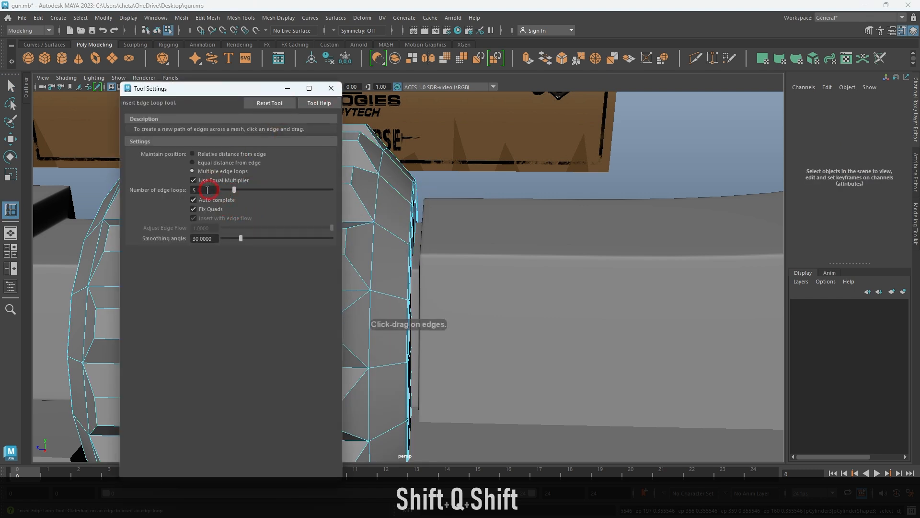
type("2")
key("Return")
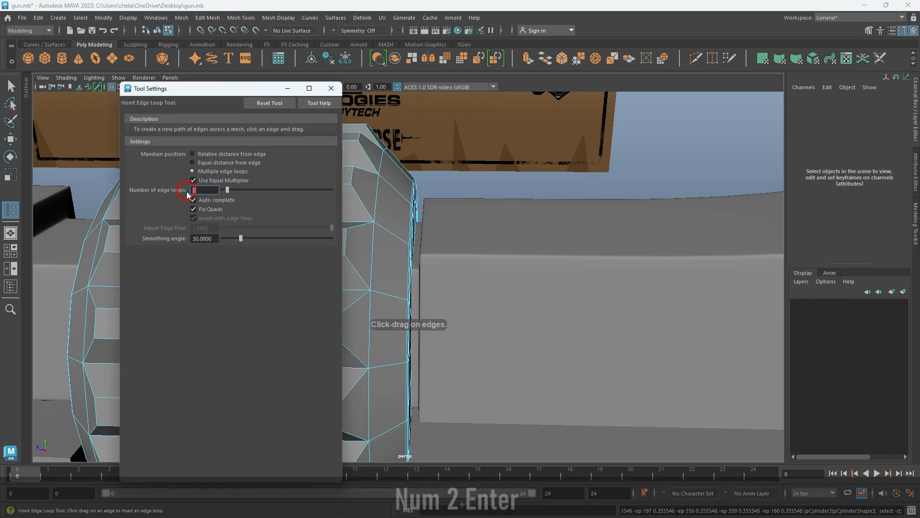
left_click(331, 88)
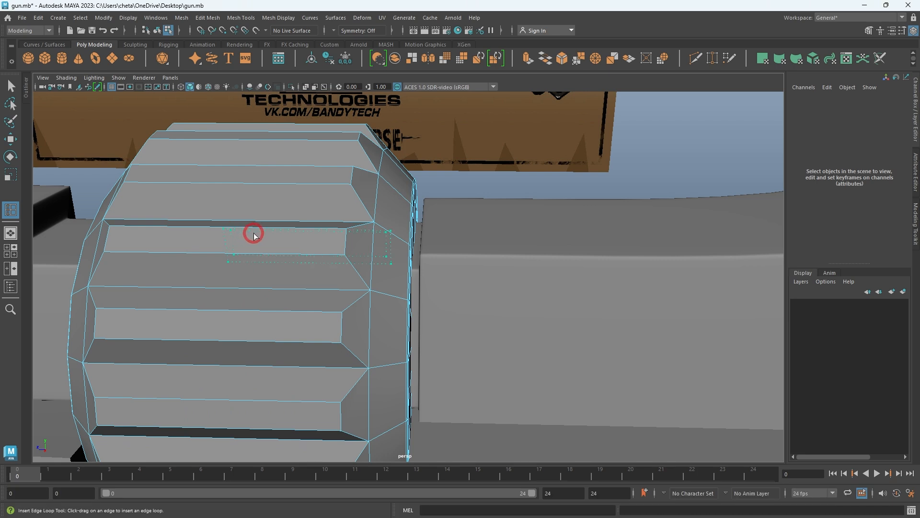
Insert two edge loops around the knob's ribs and scale them apart close to the ribs' ends
left_click(254, 234)
key("ctrl+z")
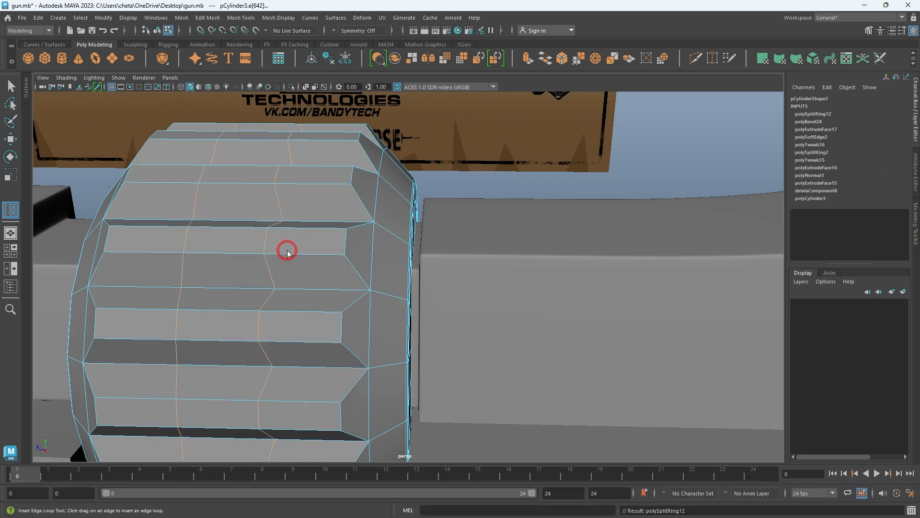
key("r")
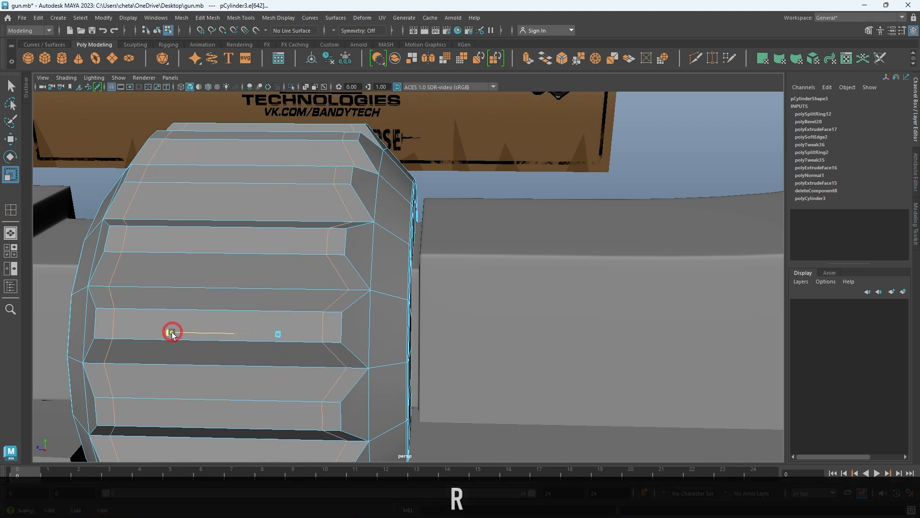
left_click_drag(160, 332, 158, 332)
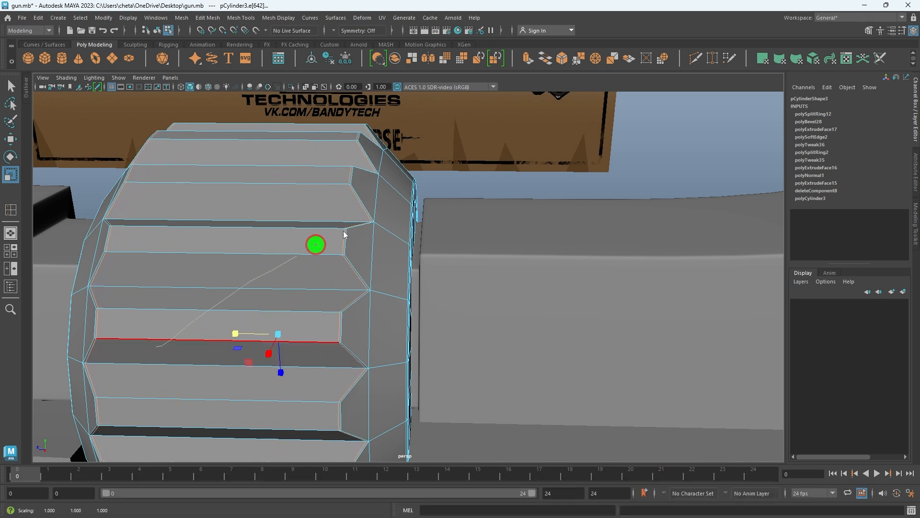
left_click(355, 216)
key("alt+d")
Display the ribbed knob smoothed and check it up close and within the whole gun
left_click(268, 279)
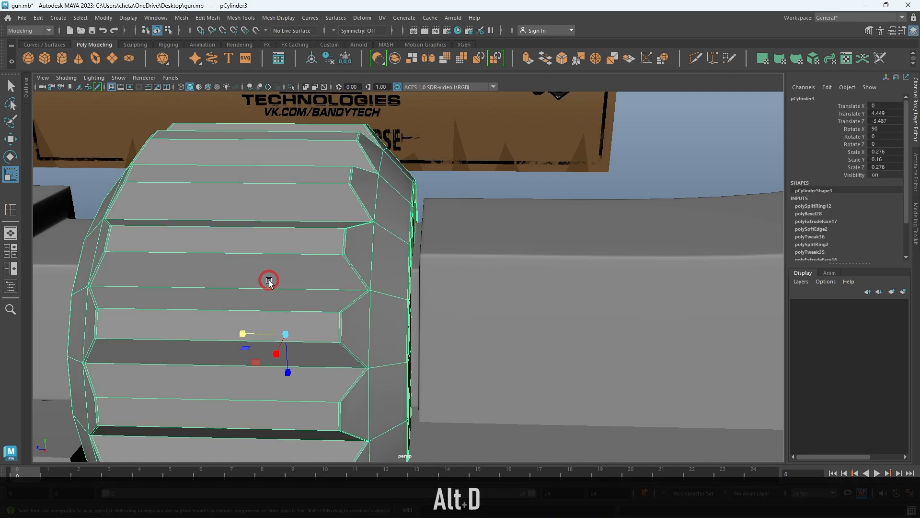
key("3")
key("alt+d")
left_click_drag(487, 287, 302, 225, "alt")
key("ctrl+1")
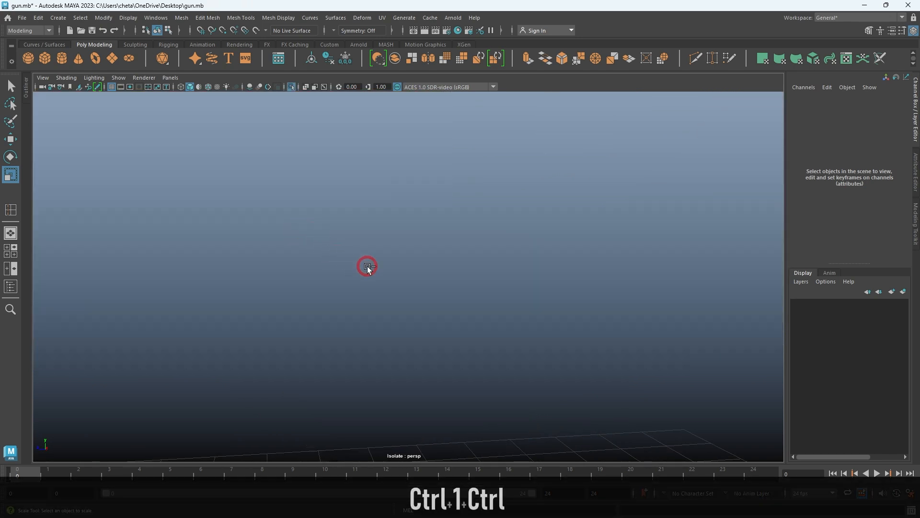
key("ctrl+1")
left_click(409, 277)
left_click_drag(409, 277, 447, 252, "alt")
key("alt+d")
scroll(298, 240, "down", 8)
scroll(376, 226, "down", 5)
scroll(445, 253, "down", 3)
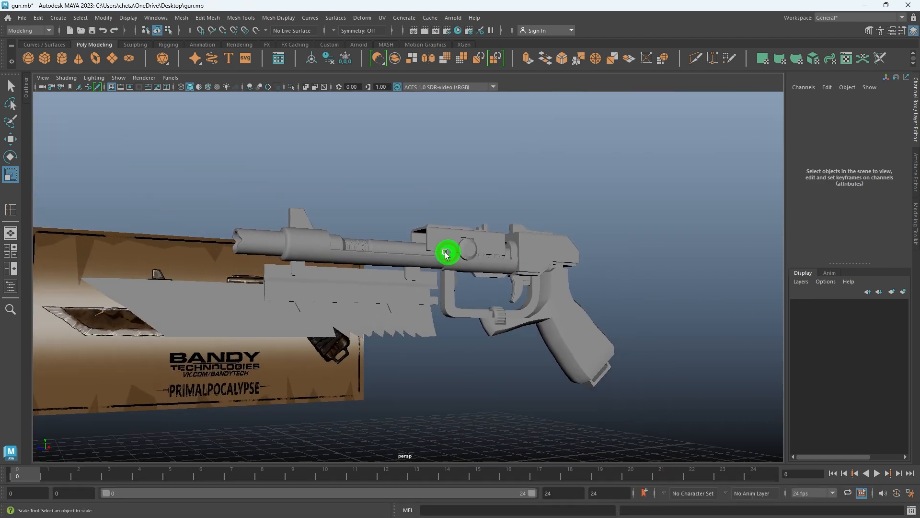
Bevel the blade's side housing below the barrel with 2 segments, showing its wireframe to check the edges
right_click_drag(446, 253, 435, 250, "alt")
middle_click_drag(437, 251, 631, 224, "alt")
right_click_drag(397, 269, 483, 283, "alt")
middle_click_drag(614, 230, 519, 293, "alt")
left_click(533, 284)
right_click_drag(533, 284, 541, 320, "alt")
key("ctrl+b")
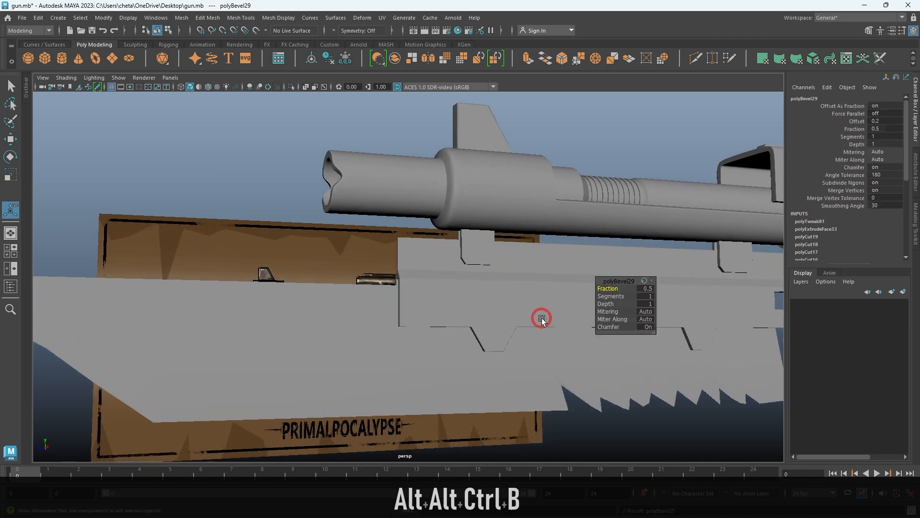
middle_click_drag(542, 318, 555, 305, "alt")
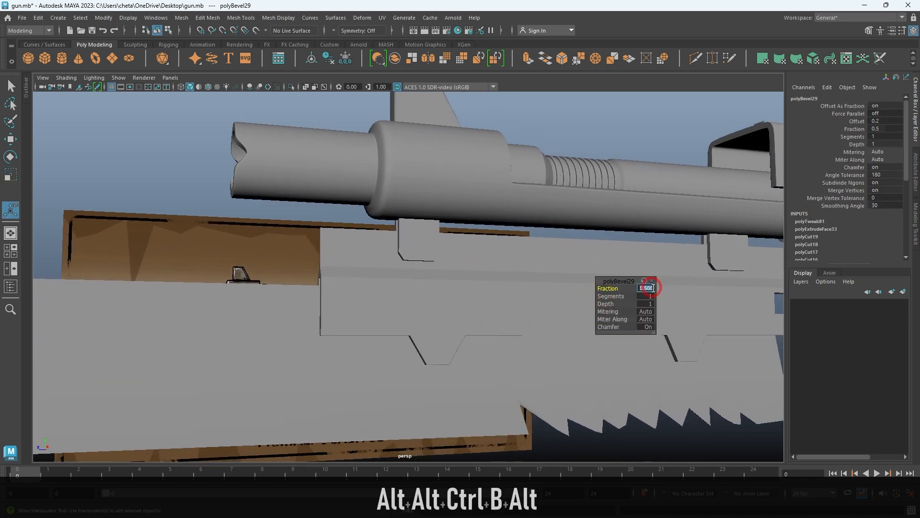
key("alt+5")
right_click_drag(508, 277, 585, 389, "alt")
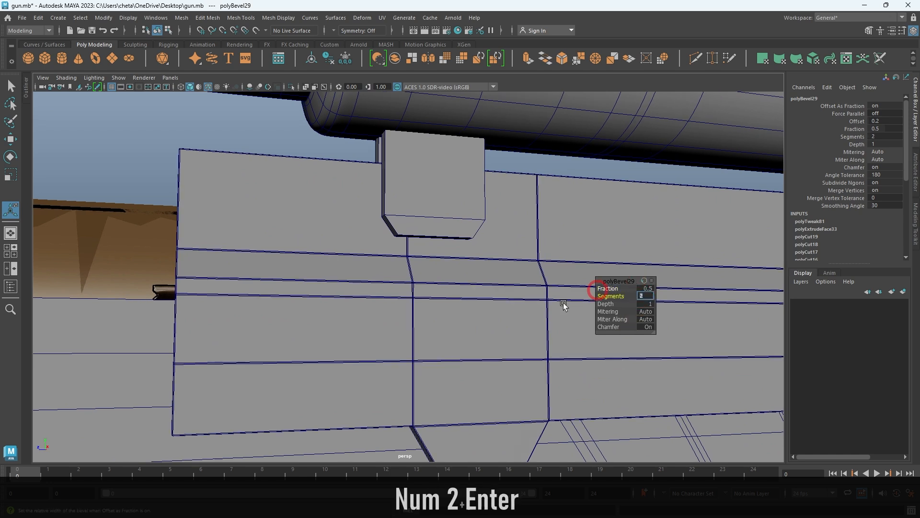
Display the blade housing smoothed, check its edge layout, and turn off the wireframe overlay
left_click(499, 259)
key("3")
key("alt+d")
right_click_drag(632, 279, 415, 244, "alt")
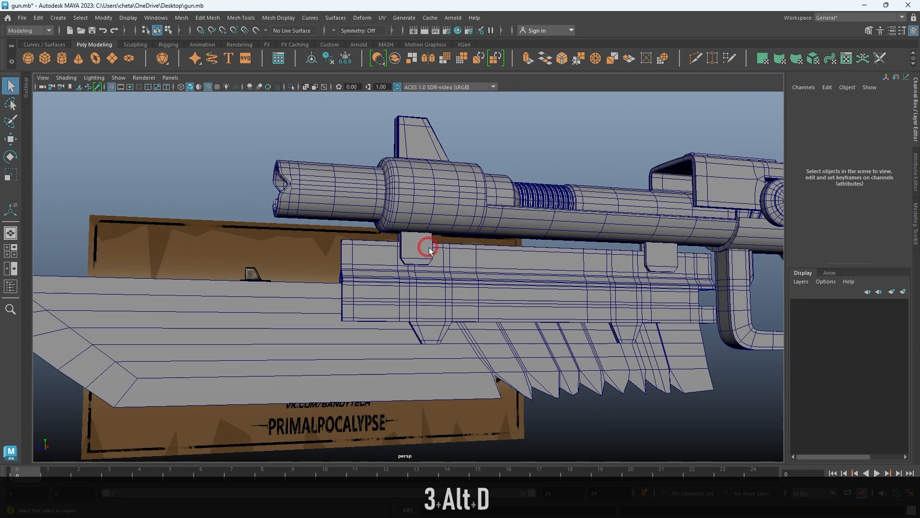
key("alt+5")
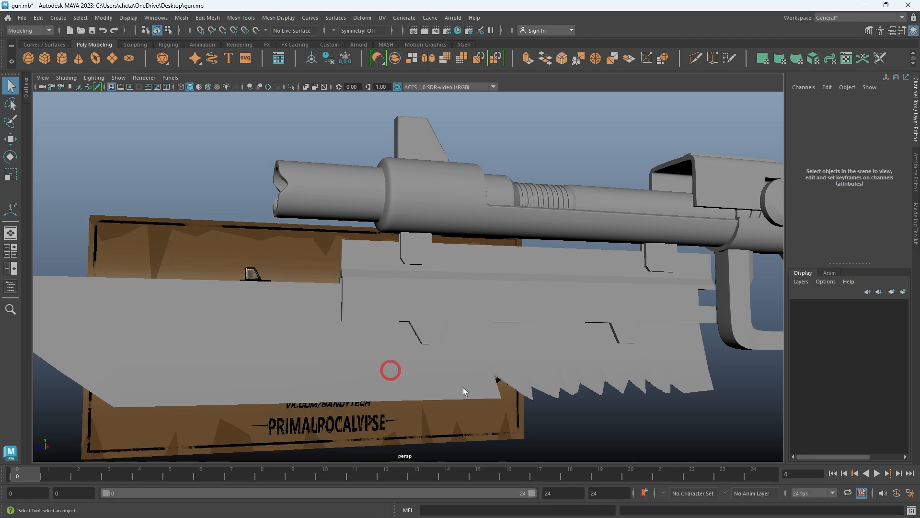
Bevel the two mounting brackets that join the blade housing to the barrel
left_click_drag(608, 269, 285, 217, "alt")
scroll(439, 231, "down", 3)
left_click_drag(438, 232, 421, 231, "alt")
left_click(342, 163)
right_click_drag(568, 206, 496, 178, "alt")
left_click(673, 180, "shift")
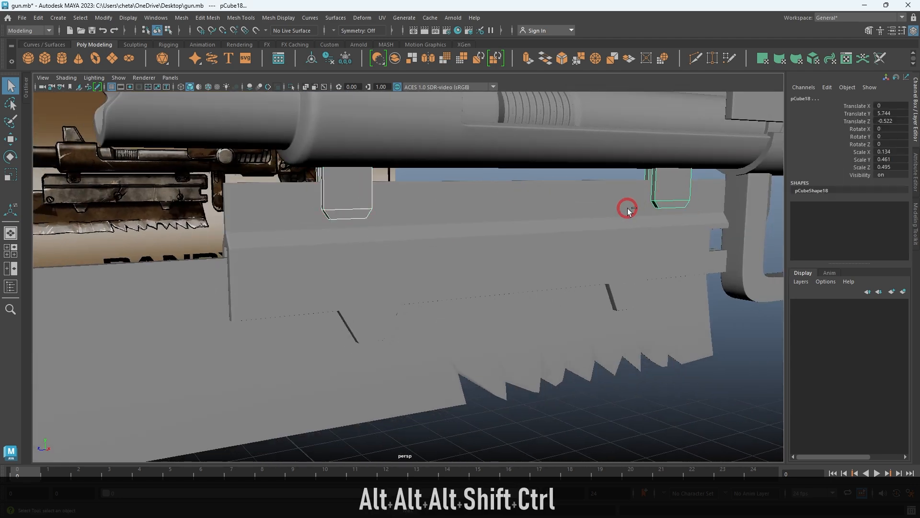
key("ctrl+b")
Set the bevel on both mounting brackets to a fraction of 0.2 with 2 segments
left_click(334, 188)
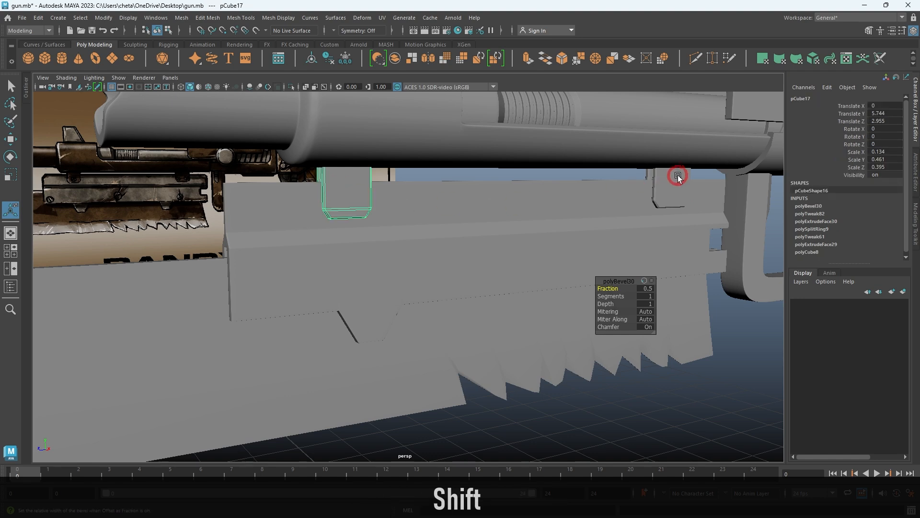
left_click(671, 181, "shift")
left_click(809, 206)
right_click_drag(660, 240, 700, 255, "alt")
middle_click_drag(698, 256, 592, 289, "alt")
middle_click_drag(566, 257, 691, 249, "alt")
right_click_drag(504, 241, 543, 249, "alt")
middle_click_drag(461, 255, 496, 260, "alt")
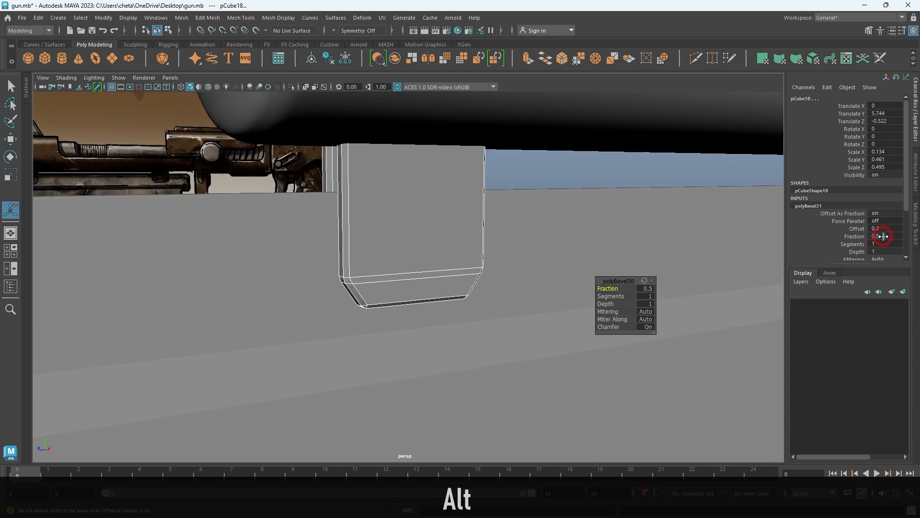
type(".2")
key("Return")
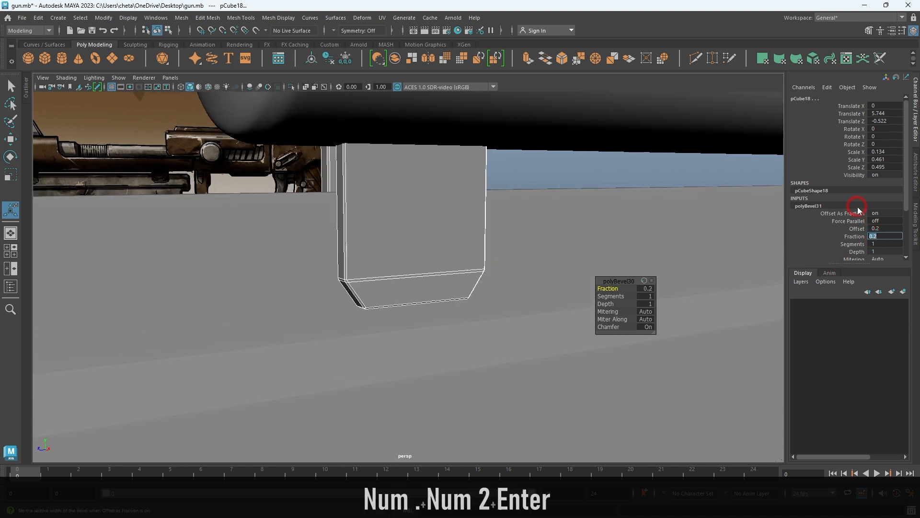
key("Return")
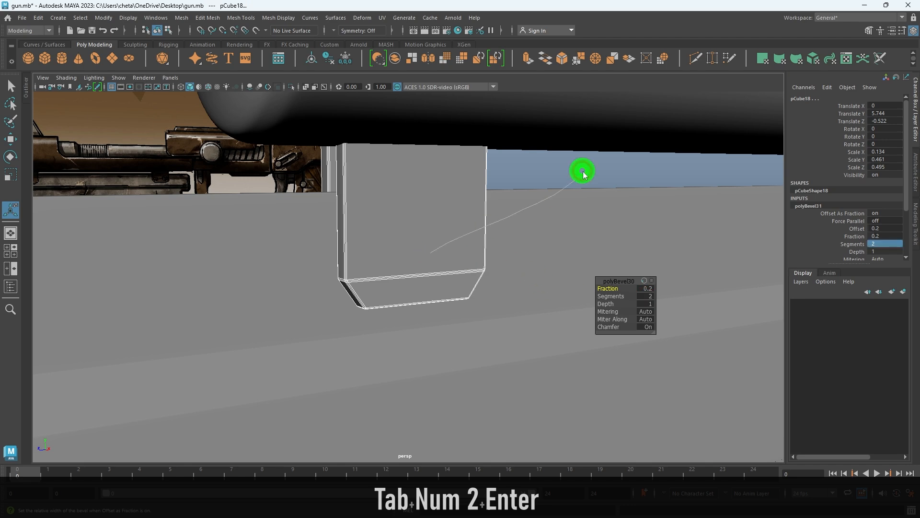
Display both bevelled mounting brackets smoothed and clear the selection
left_click(583, 173)
right_click_drag(687, 205, 525, 214, "alt")
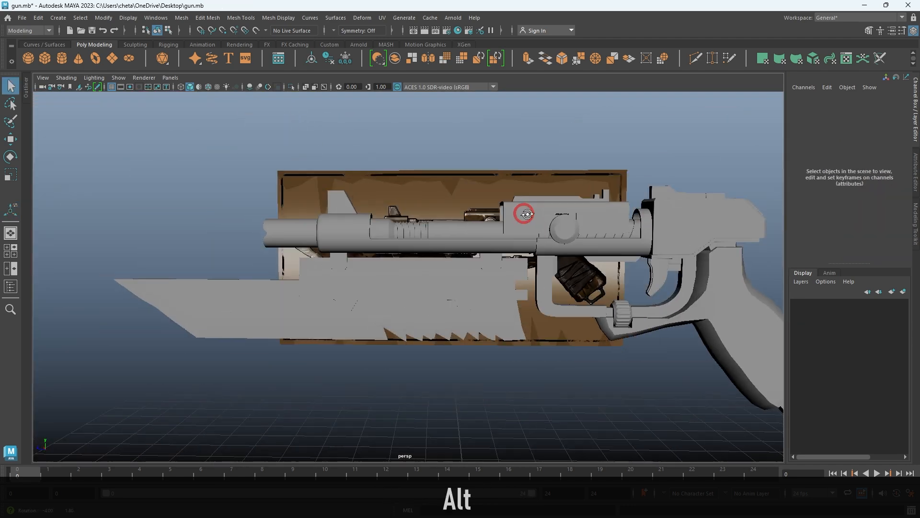
left_click_drag(527, 214, 503, 247, "alt")
right_click_drag(503, 246, 526, 259, "alt")
left_click(399, 235)
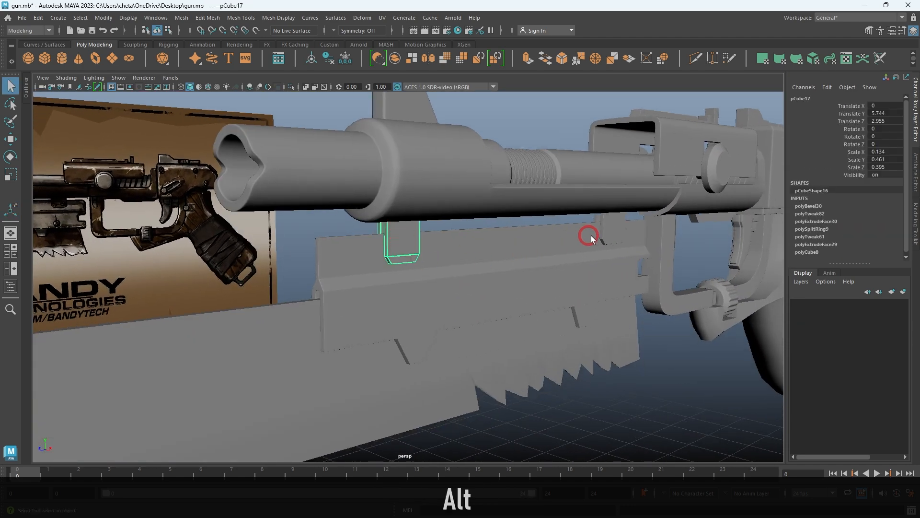
left_click(616, 225, "shift")
key("alt+d")
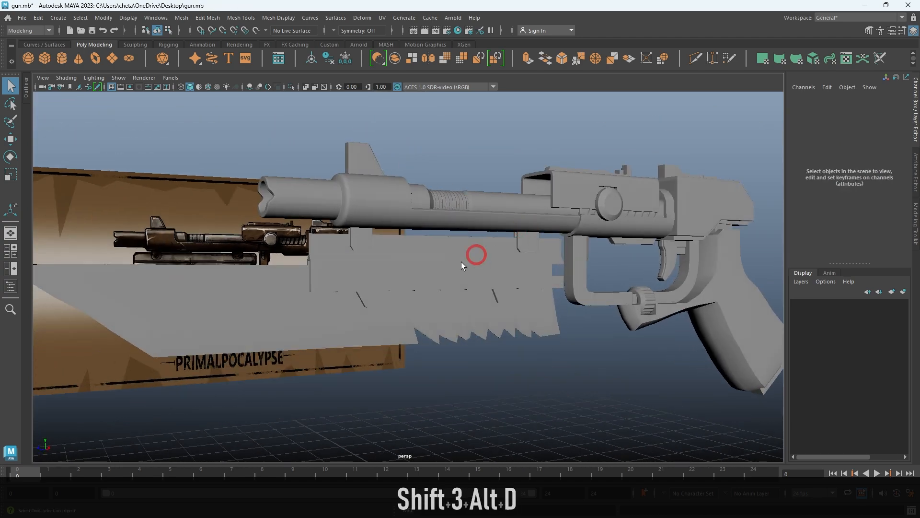
left_click(437, 264)
key("alt+d")
Check the muzzle and barrel shroud's unsmoothed mesh, and return it to the smoothed display
left_click(383, 193)
right_click_drag(391, 199, 444, 232, "alt")
middle_click_drag(412, 228, 450, 252, "alt")
key("1")
left_click(489, 134)
left_click_drag(489, 134, 457, 206, "alt")
right_click_drag(457, 206, 519, 253, "alt")
left_click(520, 243)
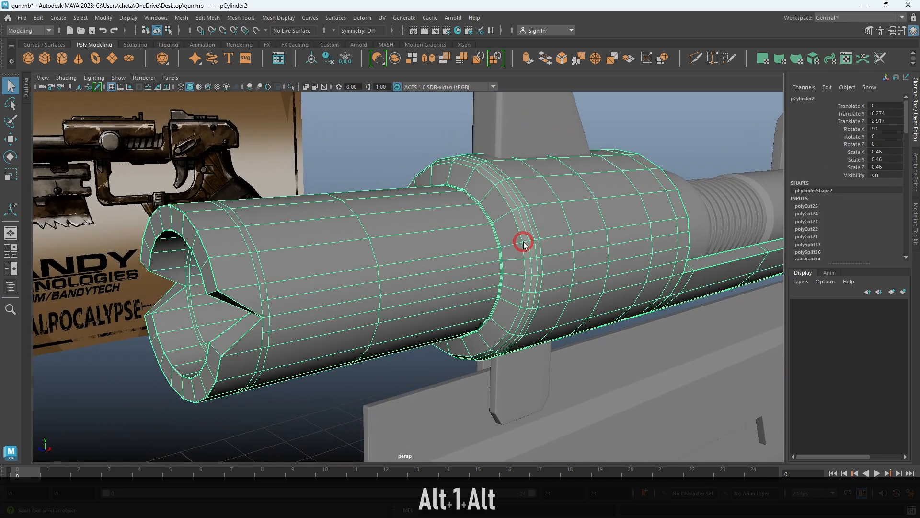
key("3")
key("alt+d")
Examine the gun from several sides, from the barrel and receiver back to the grip
left_click_drag(523, 241, 534, 203, "alt")
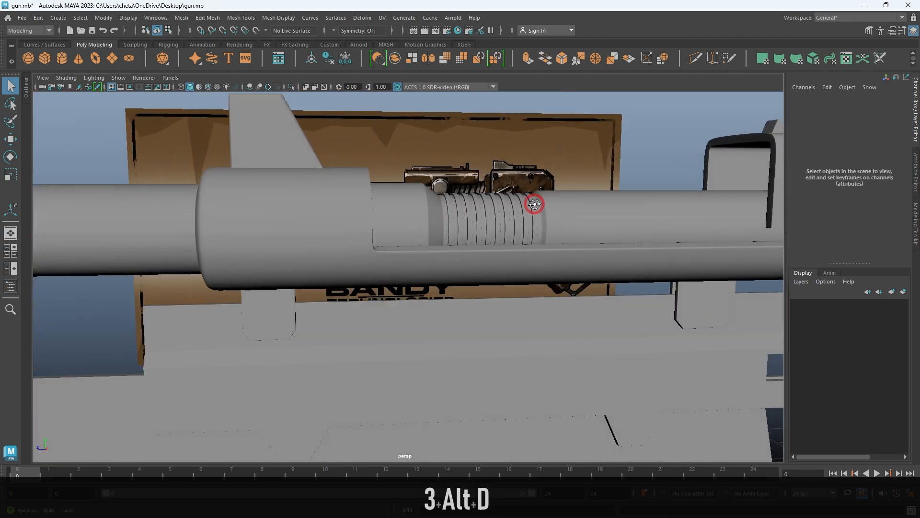
right_click_drag(720, 221, 539, 198, "alt")
middle_click_drag(582, 215, 441, 230, "alt")
right_click_drag(450, 234, 497, 247, "alt")
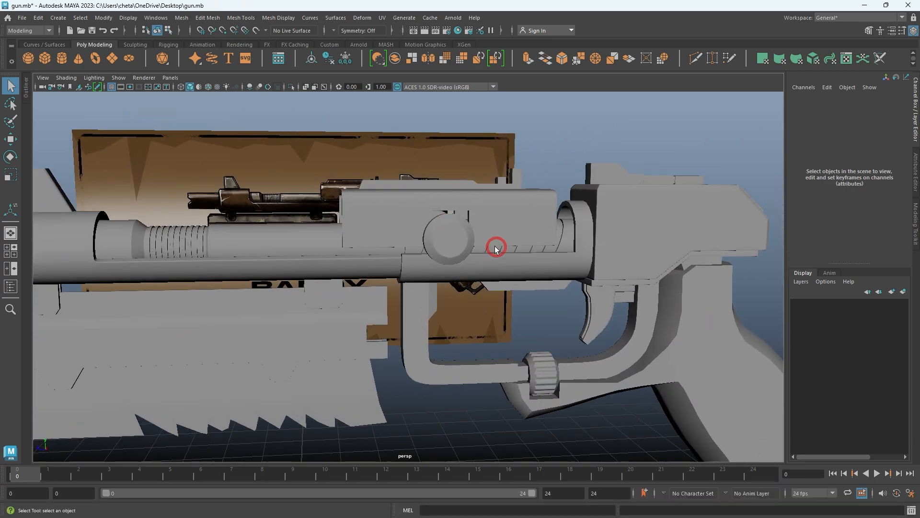
middle_click_drag(628, 284, 610, 194, "alt")
right_click_drag(633, 235, 594, 240, "alt")
mouse_move(611, 264)
left_mouse_down("alt")
mouse_move(602, 249)
mouse_move(575, 249)
mouse_move(612, 261)
left_mouse_up("alt")
middle_click_drag(618, 264, 770, 264, "alt")
right_click_drag(686, 263, 455, 248, "alt")
left_click_drag(451, 249, 548, 259, "alt")
left_click_drag(349, 325, 436, 316, "alt")
right_click_drag(435, 317, 465, 270, "alt")
left_click_drag(466, 269, 472, 272, "alt")
right_click_drag(475, 295, 497, 303, "alt")
left_click_drag(496, 303, 335, 242, "alt")
right_click_drag(336, 242, 589, 305, "alt")
middle_click_drag(589, 305, 350, 254, "alt")
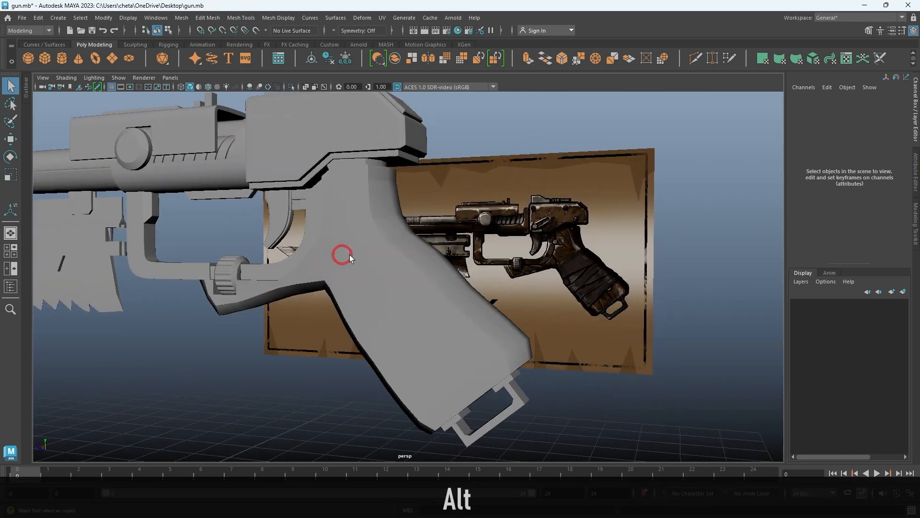
Isolate the grip and select the first edge loop along its side border
left_click(384, 281)
left_click_drag(384, 281, 441, 285, "alt")
key("ctrl+1")
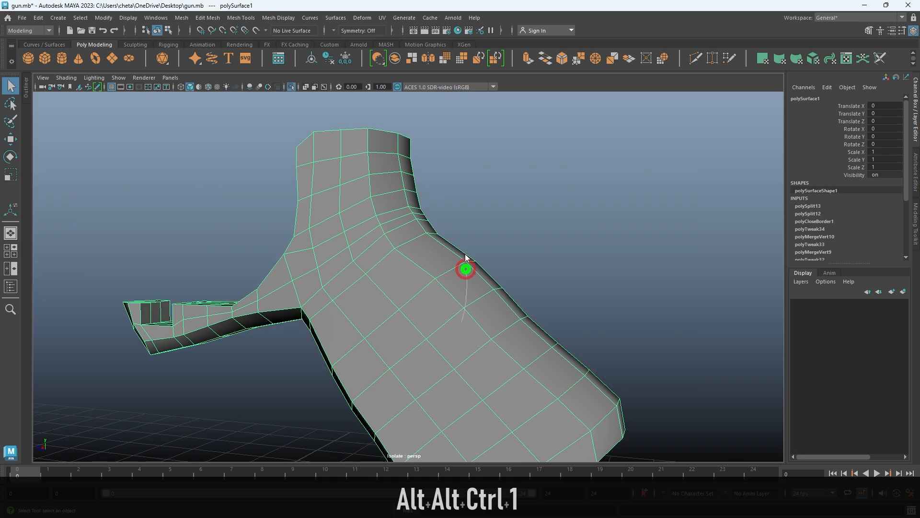
right_click_drag(466, 258, 466, 255)
double_click(451, 294)
Add further edge loops along the grip's corners to the selection, working around the part
right_click_drag(482, 298, 474, 284, "alt")
left_click_drag(474, 283, 413, 277, "alt")
middle_click_drag(414, 272, 425, 224, "alt")
mouse_move(423, 266)
left_mouse_down("alt")
mouse_move(329, 261)
mouse_move(341, 301)
left_mouse_up("alt")
double_click(356, 284, "shift")
right_click_drag(357, 284, 412, 314, "alt")
left_click_drag(465, 293, 378, 269, "alt")
middle_click_drag(377, 266, 389, 222, "alt")
double_click(405, 359, "shift")
left_click_drag(429, 358, 473, 237, "alt")
Add the edge loops along the grip's rear corners and around its butt end to the edge selection
double_click(351, 251, "shift")
left_click_drag(352, 252, 422, 294, "alt")
double_click(438, 291, "shift")
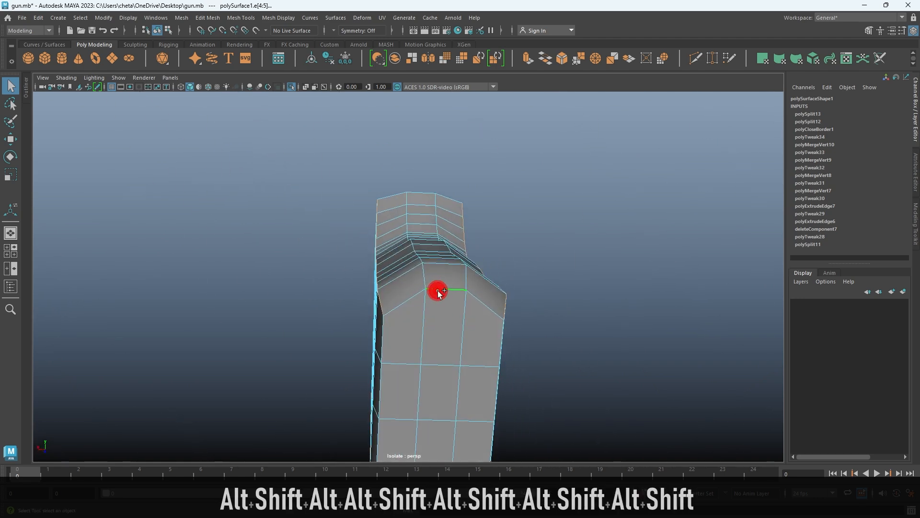
middle_click_drag(438, 290, 412, 224, "alt")
double_click(354, 286, "shift")
left_click_drag(354, 286, 421, 288, "alt")
right_click_drag(421, 288, 434, 302, "alt")
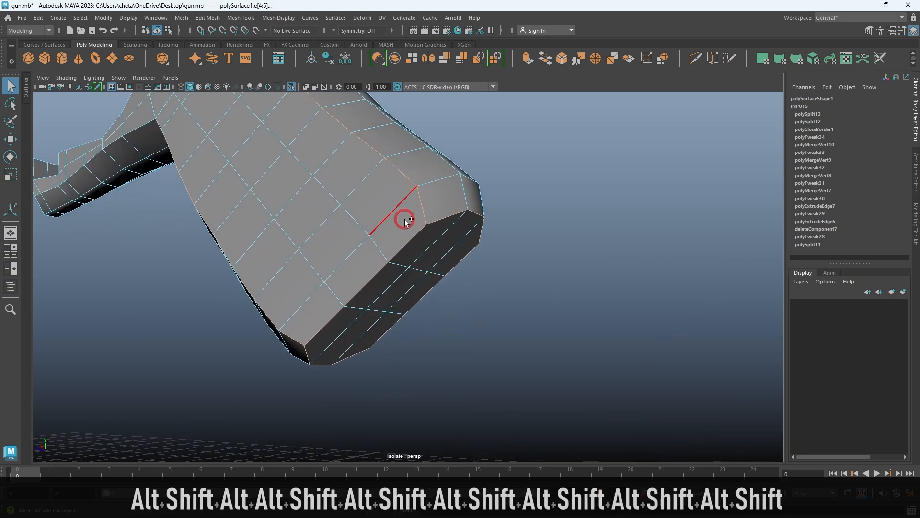
left_click_drag(439, 228, 400, 240, "alt")
middle_click_drag(405, 249, 455, 367, "alt")
left_click_drag(407, 249, 462, 304, "alt")
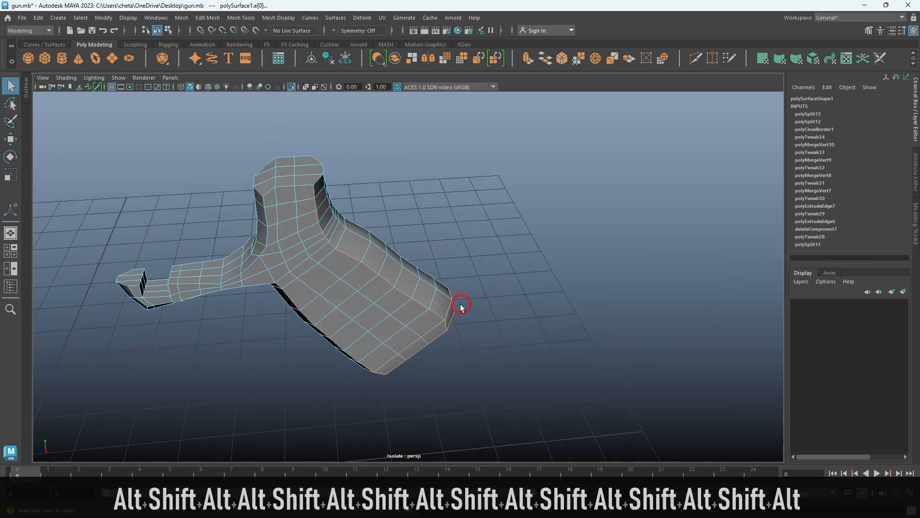
Add the border edges around the top face of the grip's neck to the selection
middle_click_drag(288, 164, 352, 228, "alt")
right_click_drag(352, 228, 391, 269, "alt")
left_click_drag(274, 231, 312, 276, "alt")
left_click(262, 288, "shift")
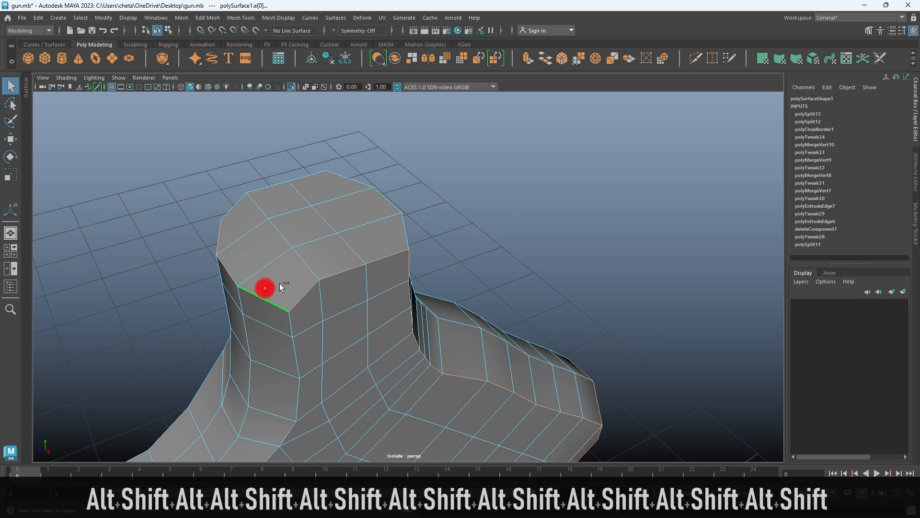
left_click(271, 191, "shift")
Add the edge loops along the front corners of the grip's neck, down to the guard arm, to the selection
left_click_drag(487, 298, 513, 252, "alt")
right_click_drag(368, 267, 396, 311, "alt")
middle_click_drag(396, 336, 388, 248, "alt")
left_click(328, 291, "shift")
double_click(328, 291, "shift")
middle_click_drag(345, 292, 456, 267, "alt")
left_click_drag(382, 329, 384, 351, "alt")
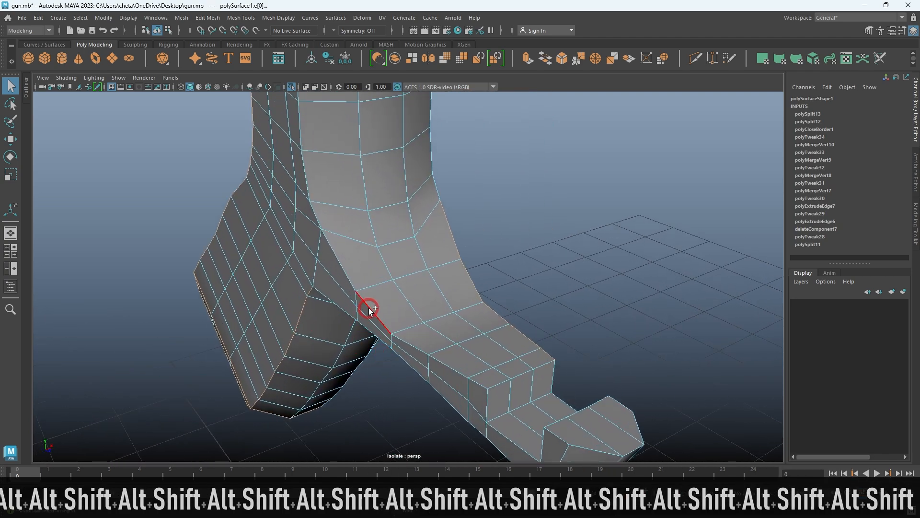
left_click_drag(369, 307, 439, 312, "alt")
double_click(416, 241, "shift")
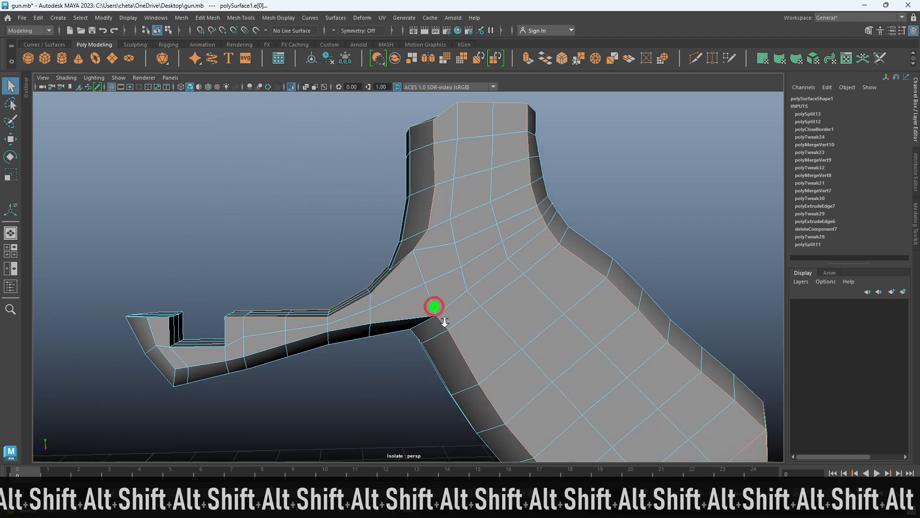
Add the corner edges of the guard arm's notch and hooked tip to the edge selection
right_click_drag(439, 312, 461, 326, "alt")
middle_click_drag(261, 329, 434, 369, "alt")
right_click_drag(386, 355, 378, 372, "alt")
middle_click_drag(378, 372, 467, 306, "alt")
right_click_drag(437, 242, 424, 302, "alt")
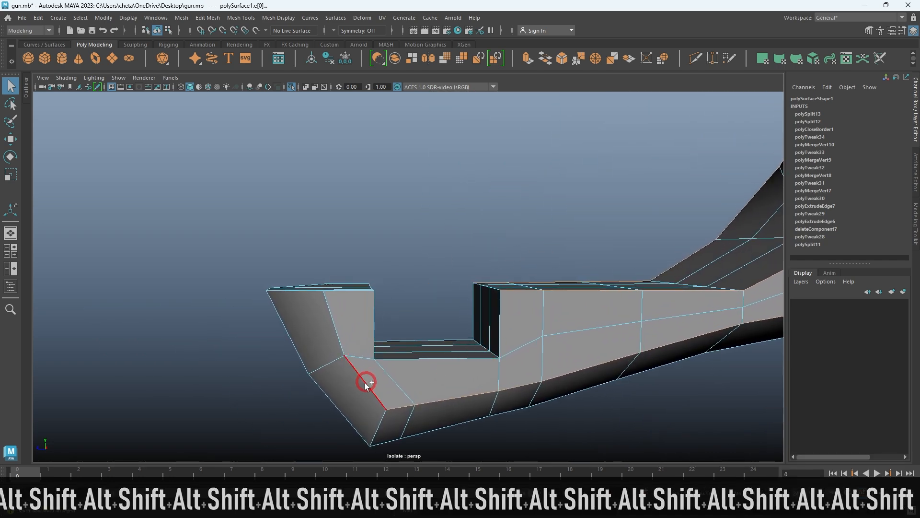
right_click_drag(364, 385, 368, 345, "alt")
left_click_drag(367, 345, 349, 321, "alt")
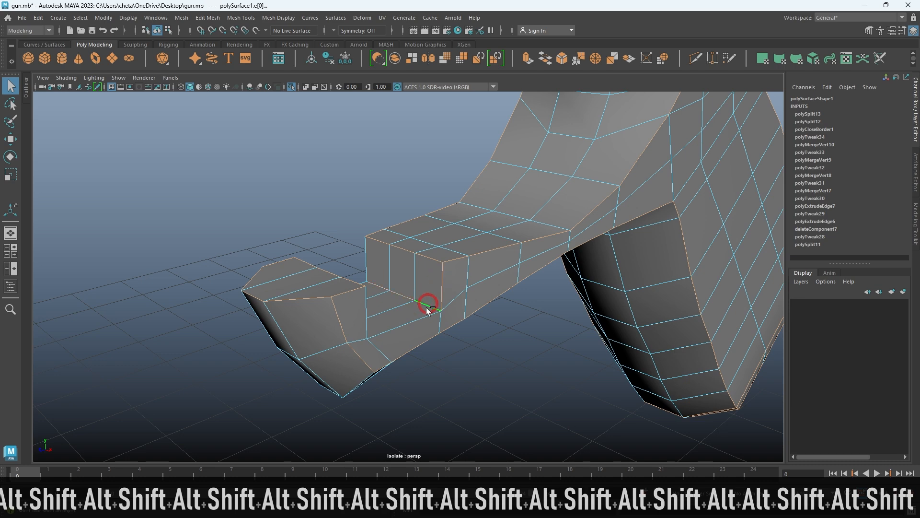
left_click_drag(414, 328, 300, 321, "alt")
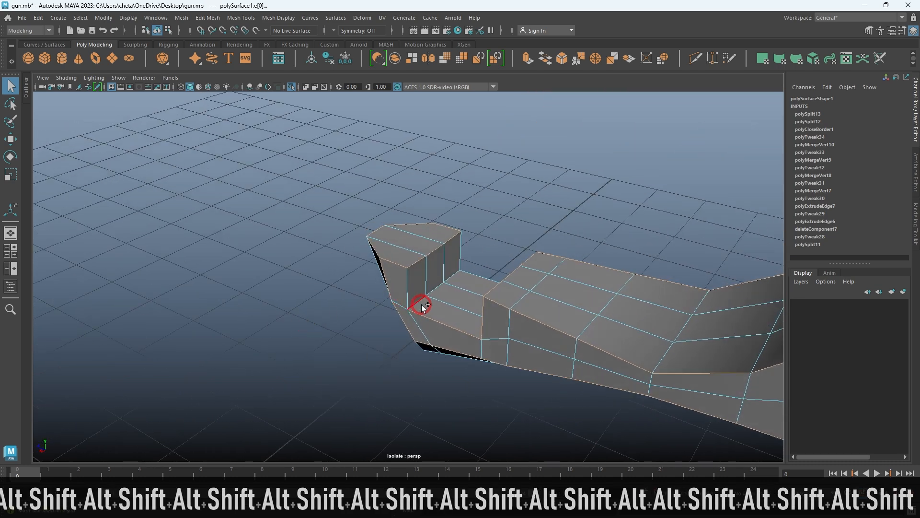
Add the matching corner edges on the opposite side of the guard arm and its hooked tip
left_click_drag(467, 265, 364, 252, "alt")
left_click_drag(422, 292, 354, 322, "alt")
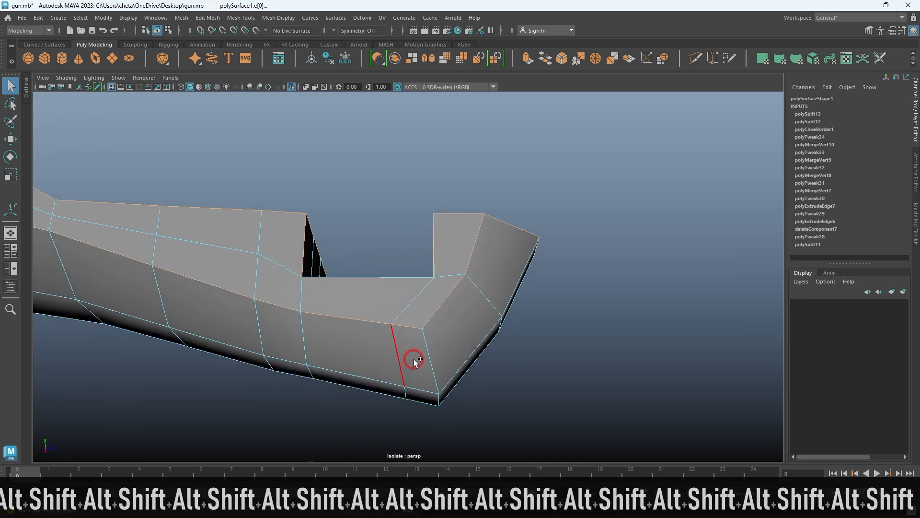
left_click_drag(421, 362, 402, 307, "alt")
left_click_drag(456, 294, 431, 287, "alt")
right_click_drag(431, 287, 498, 306, "alt")
Complete the edge selection along the guard arm's lower corners where it meets the grip, checking it from several sides
left_click(226, 245, "shift")
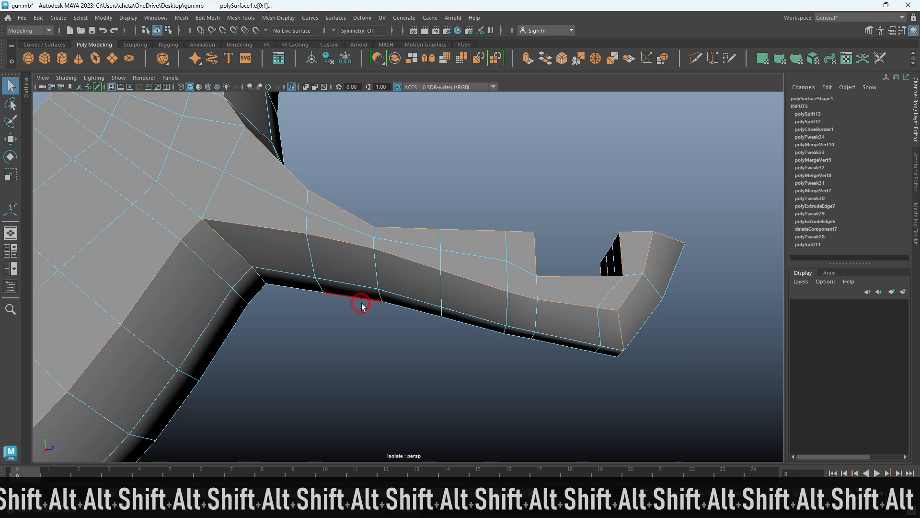
middle_click_drag(306, 277, 465, 393, "alt")
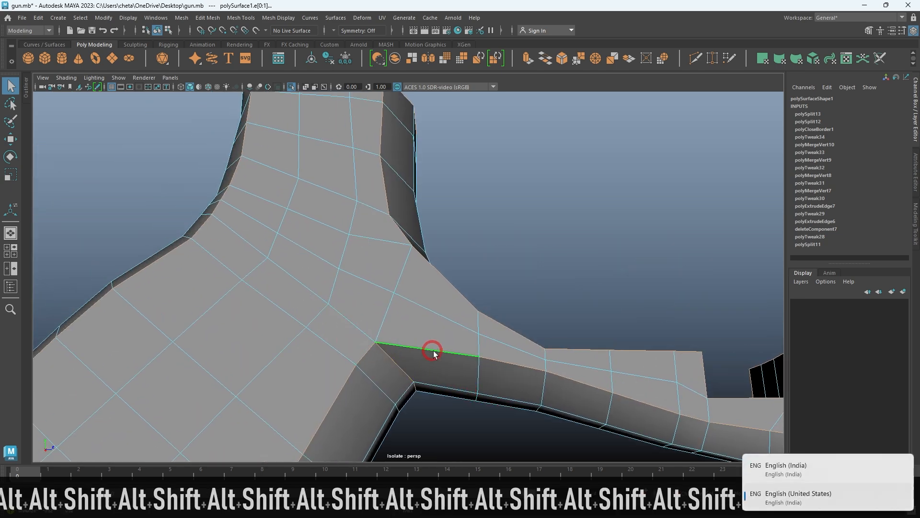
left_click(785, 475)
left_click_drag(454, 346, 527, 330, "alt+shift")
right_click_drag(483, 338, 441, 317, "alt")
left_click_drag(441, 316, 459, 294, "alt")
right_click_drag(452, 243, 465, 282, "alt")
left_click_drag(465, 283, 540, 307, "alt")
right_click_drag(540, 307, 511, 316, "alt")
left_click_drag(511, 316, 499, 267, "alt")
Bevel the selected grip edges with a fraction of 0.1 and 2 segments
key("ctrl+b")
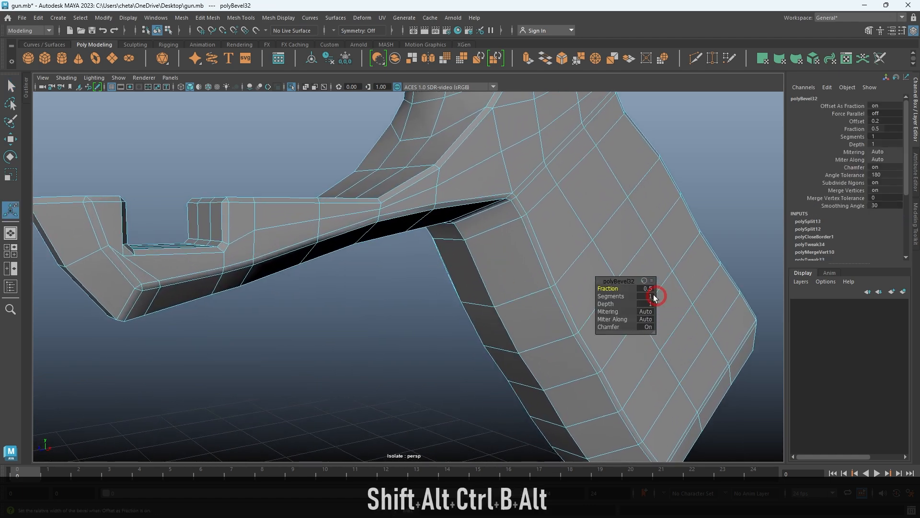
type(".2")
key("Return")
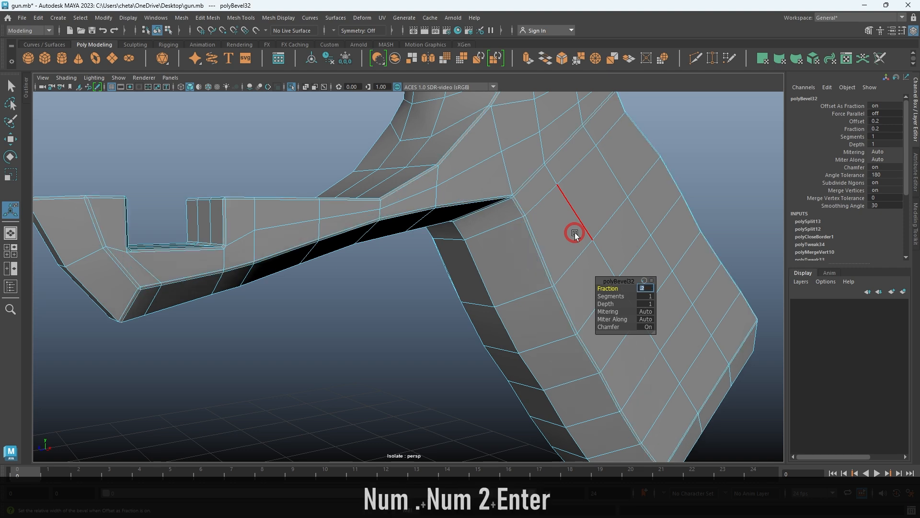
key("Tab")
type("2")
key("Return")
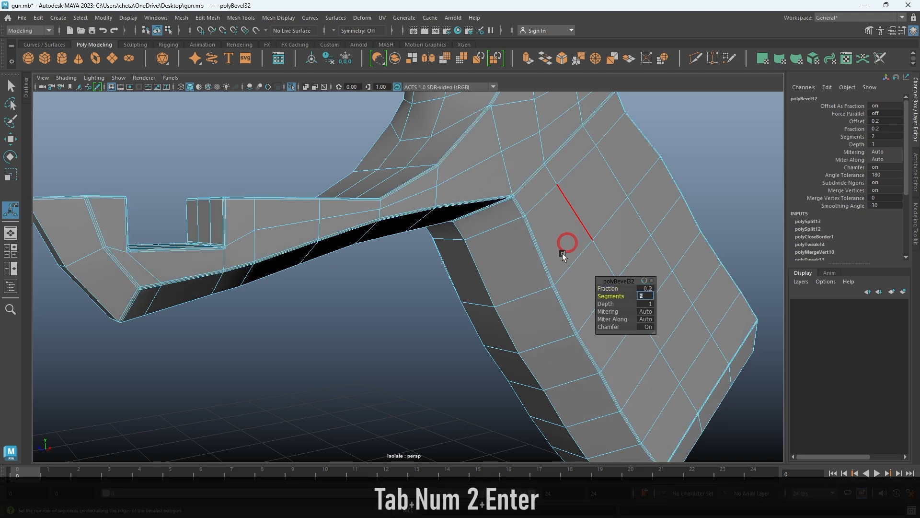
left_click(647, 289)
type(".1")
key("Return")
Switch the grip to smooth preview, deselect it and end the isolation to show the whole gun
left_click(738, 127)
left_click(614, 213)
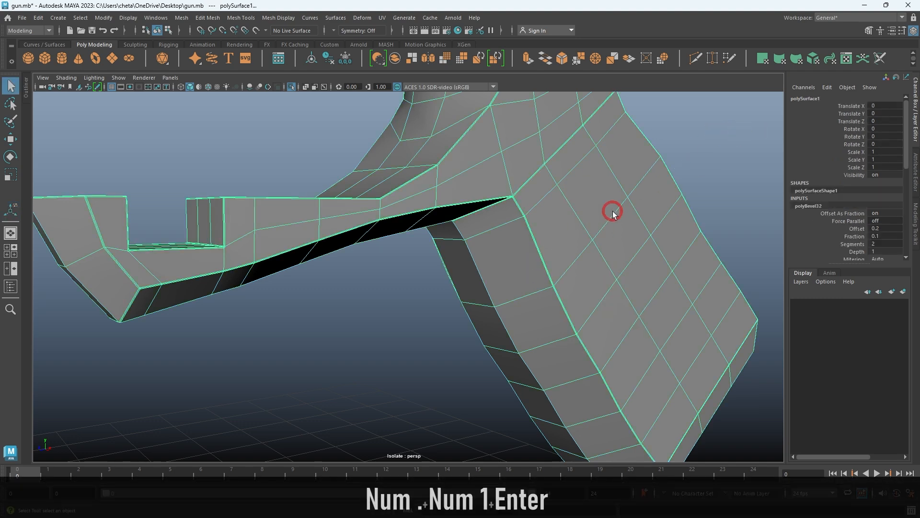
key("3")
key("alt+d")
left_click_drag(617, 267, 380, 205, "alt")
key("ctrl+1")
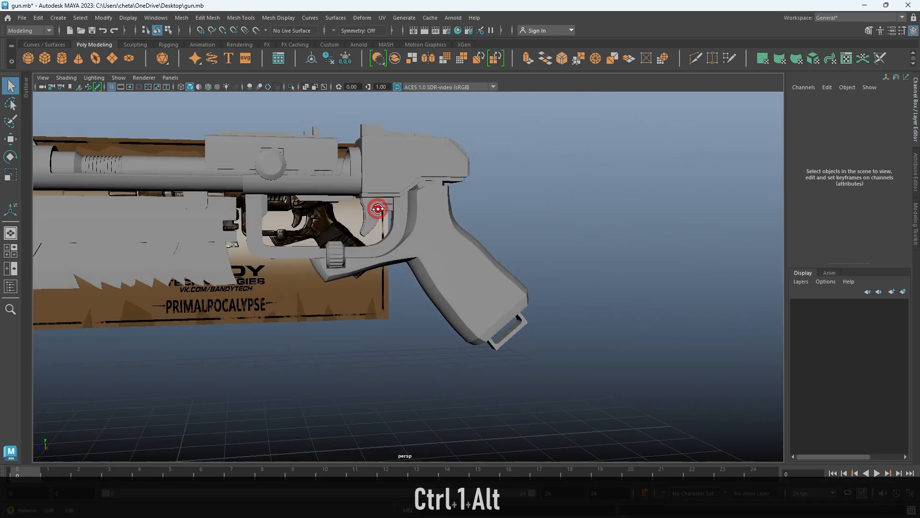
Bevel the strap loop at the grip's butt end with a fraction of 0.661 and 2 segments
right_click_drag(380, 205, 532, 311, "alt")
left_click_drag(532, 311, 438, 253, "alt")
left_click(438, 253)
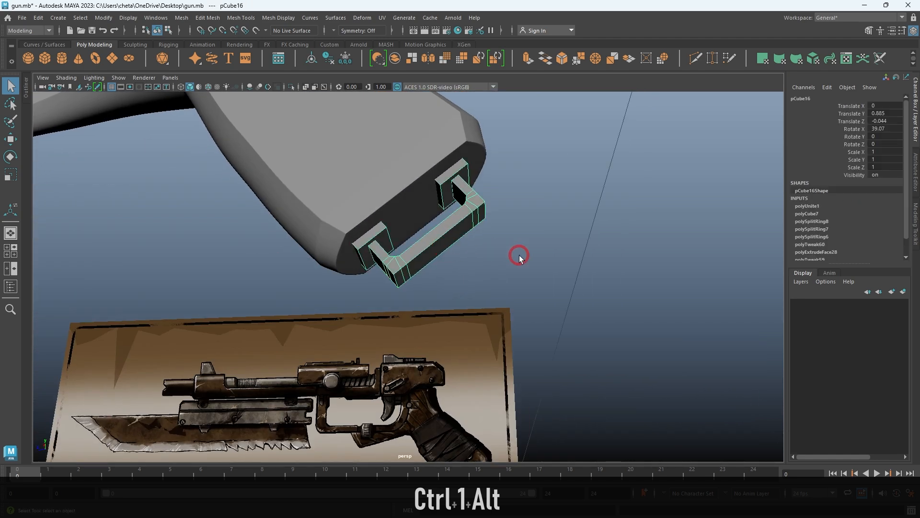
key("ctrl+b")
right_click_drag(524, 261, 605, 327, "alt")
middle_click_drag(505, 280, 564, 326, "alt")
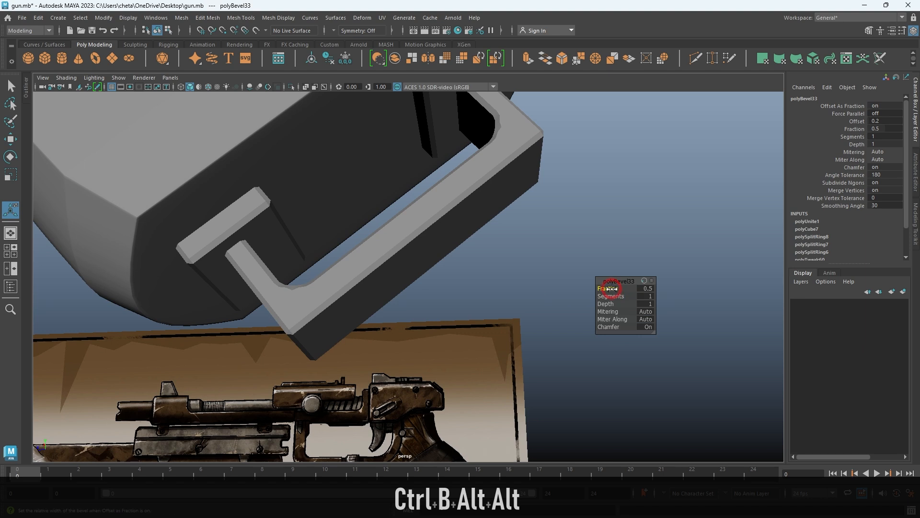
left_click(647, 296)
type("2")
key("Return")
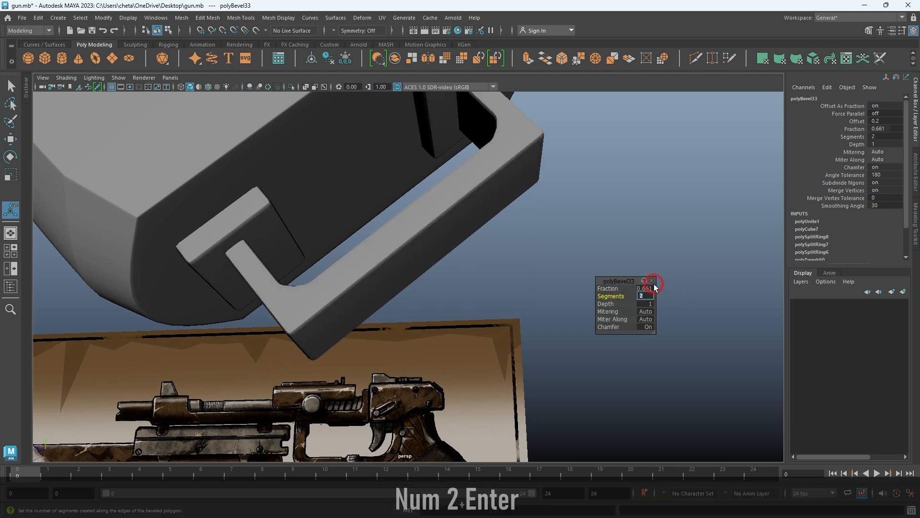
Switch the strap loop to smooth preview, deselect it and check its shape
left_click(456, 226)
key("3")
key("alt+d")
left_click_drag(638, 233, 493, 304, "alt")
right_click_drag(493, 304, 516, 302, "alt")
left_click_drag(517, 302, 468, 267, "alt")
Adjust the fraction of the strap loop's existing bevel, and deselect the loop
left_click(468, 267)
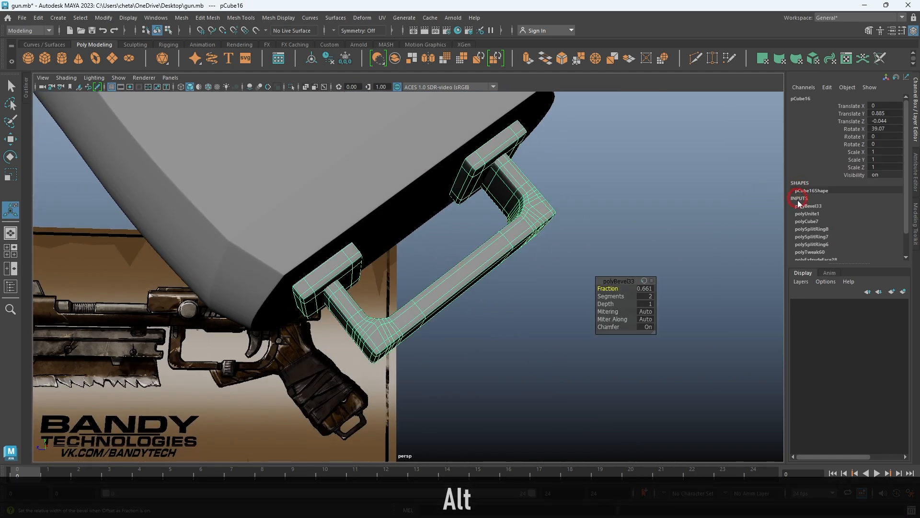
left_click(809, 207)
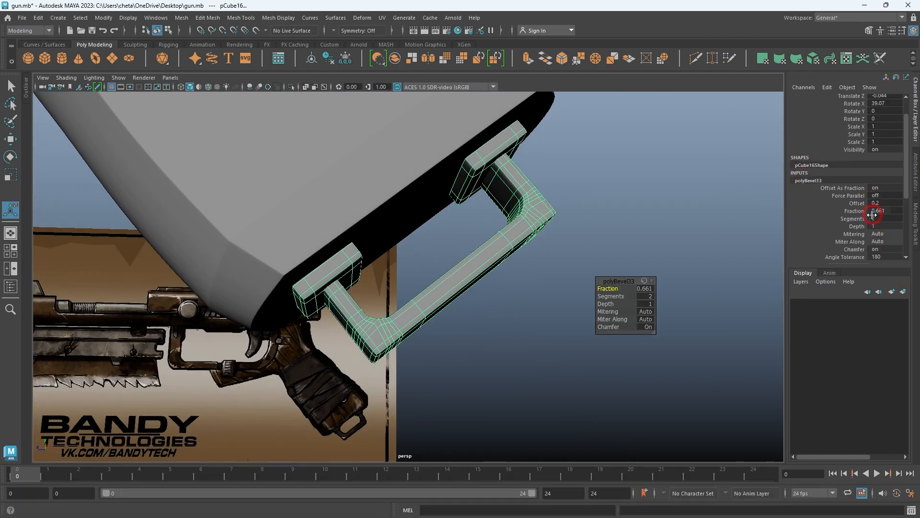
left_click(855, 211)
middle_click_drag(681, 278, 676, 329)
left_click(704, 183)
Add an Arnold Skydome Light to the scene with the whole gun in view, and deselect the light
left_click_drag(704, 183, 565, 302, "alt")
right_click_drag(566, 302, 530, 298, "alt")
left_click_drag(530, 298, 486, 302, "alt")
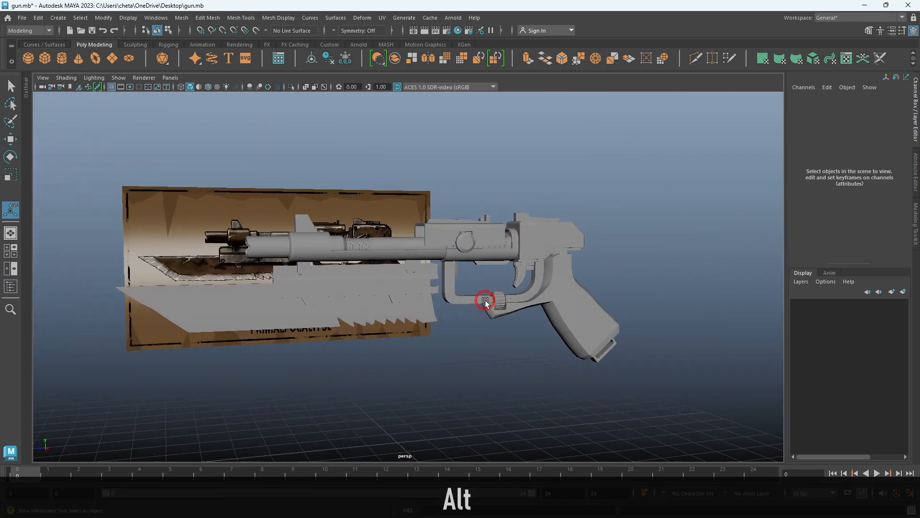
right_click_drag(502, 209, 528, 244, "alt")
right_click_drag(584, 227, 472, 50, "alt")
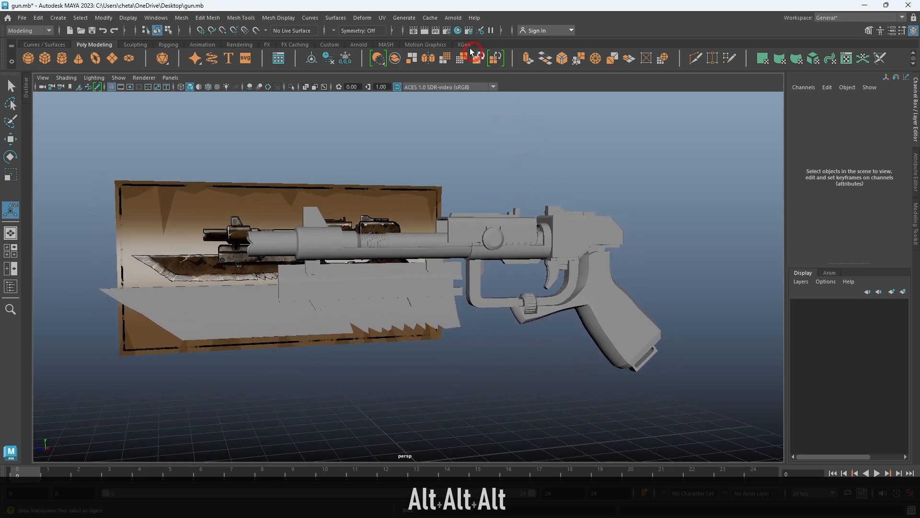
left_click(453, 17)
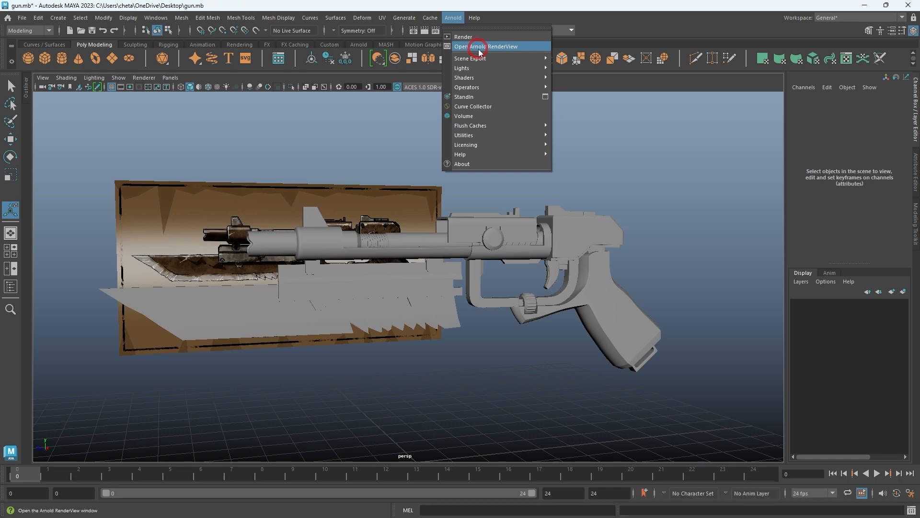
mouse_move(474, 67)
left_click(571, 77)
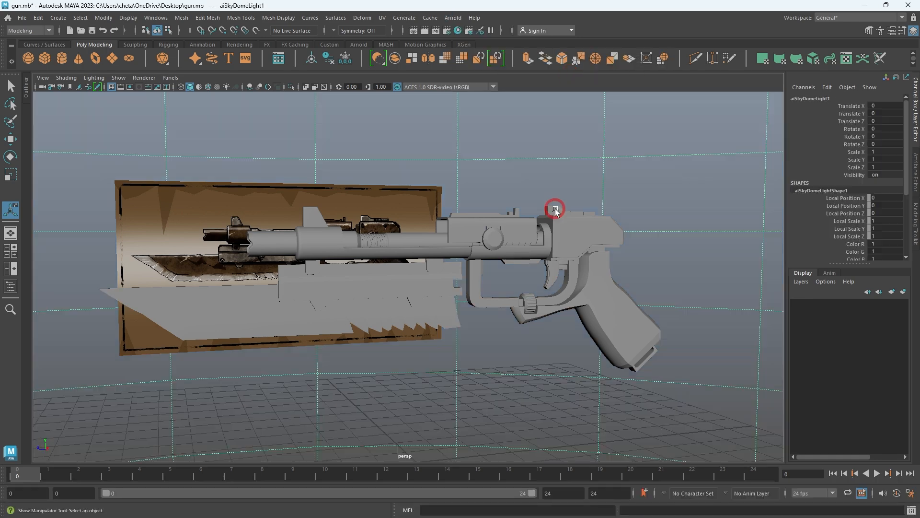
key("alt+d")
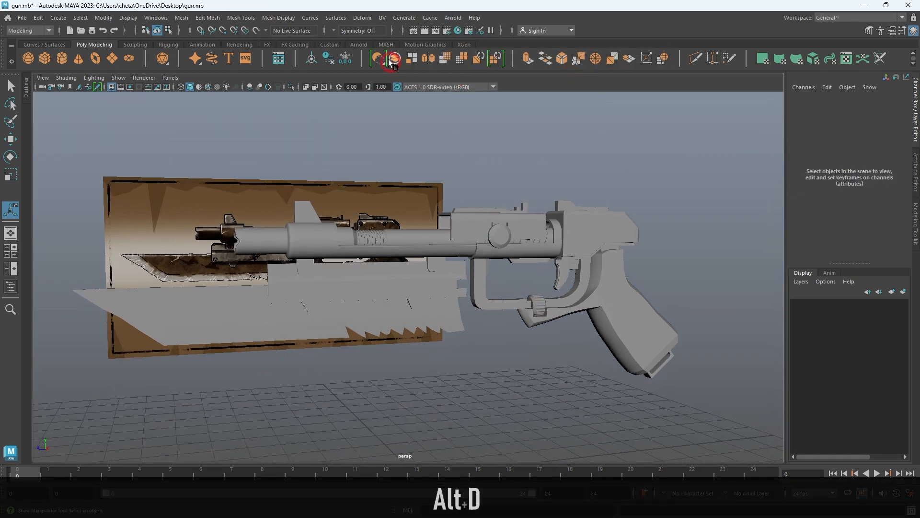
Open the Arnold RenderView and start rendering the perspective view
left_click(450, 18)
left_click(459, 46)
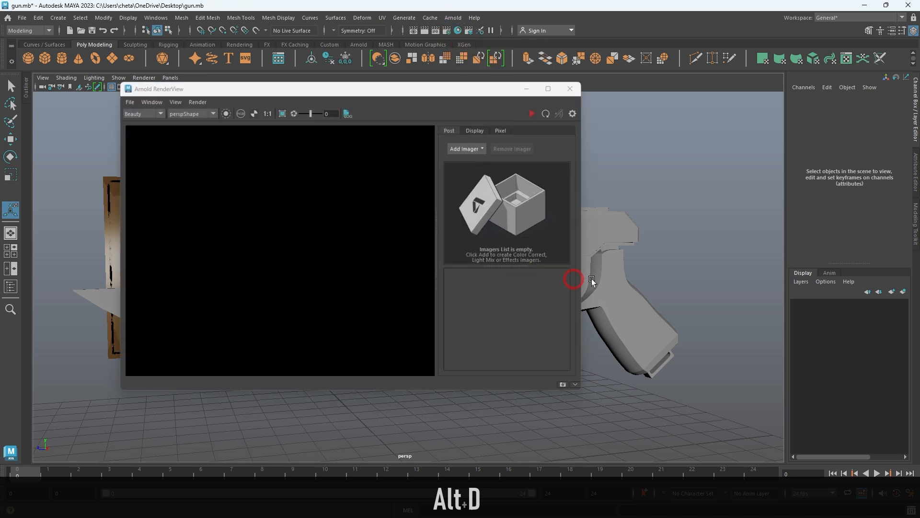
left_click(531, 113)
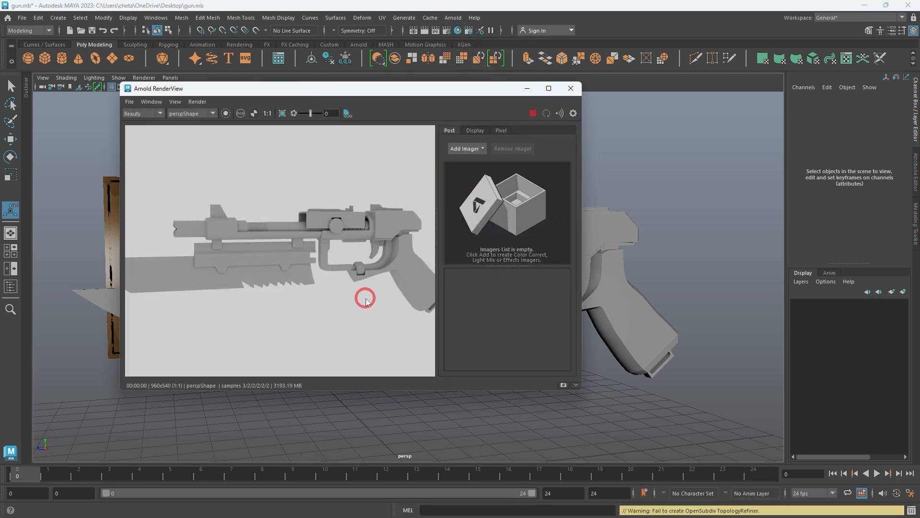
Fit the rendered gun in the render view, examine it, and close the render view
right_click_drag(335, 276, 240, 251, "alt")
middle_click_drag(252, 250, 281, 248, "alt")
right_click_drag(323, 269, 309, 263, "alt")
middle_click_drag(309, 262, 275, 255, "alt")
right_click_drag(312, 263, 307, 262, "alt")
middle_click_drag(307, 262, 318, 264, "alt")
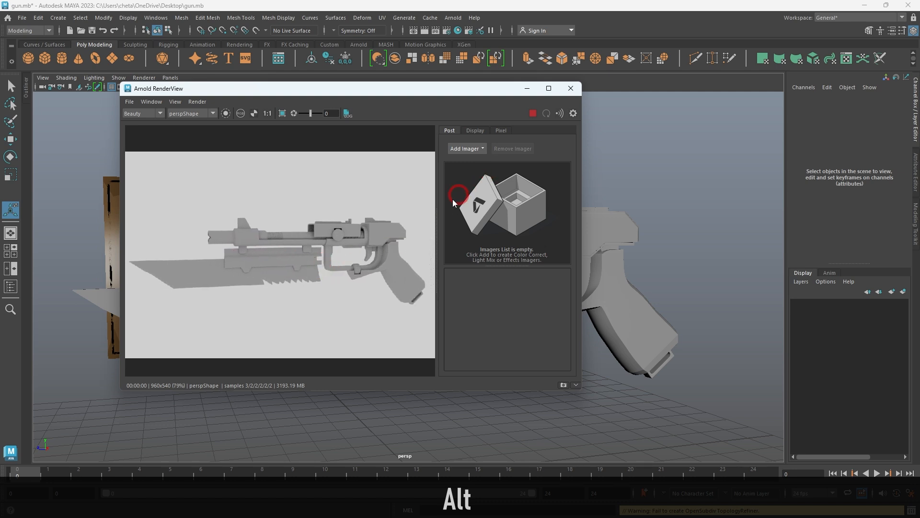
left_click(577, 95)
Add another Arnold Skydome Light to the scene
left_click_drag(467, 240, 534, 290, "alt")
left_click(452, 19)
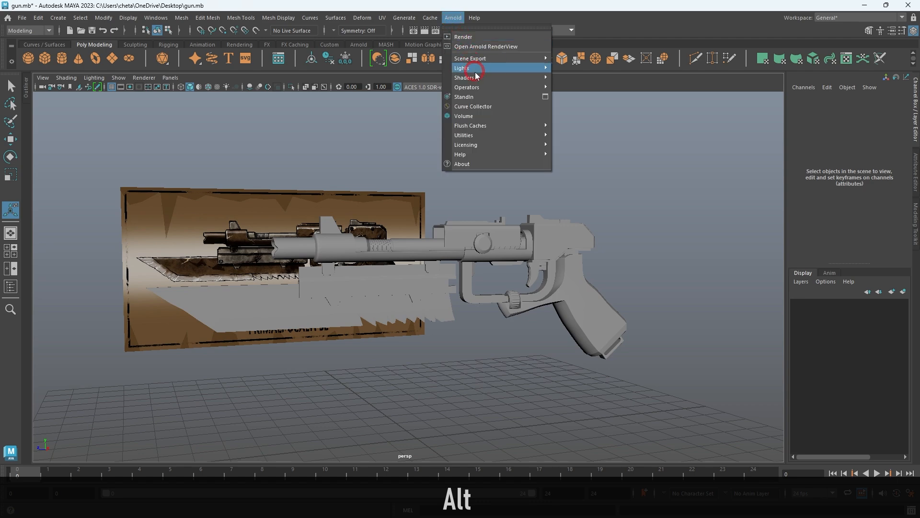
mouse_move(479, 68)
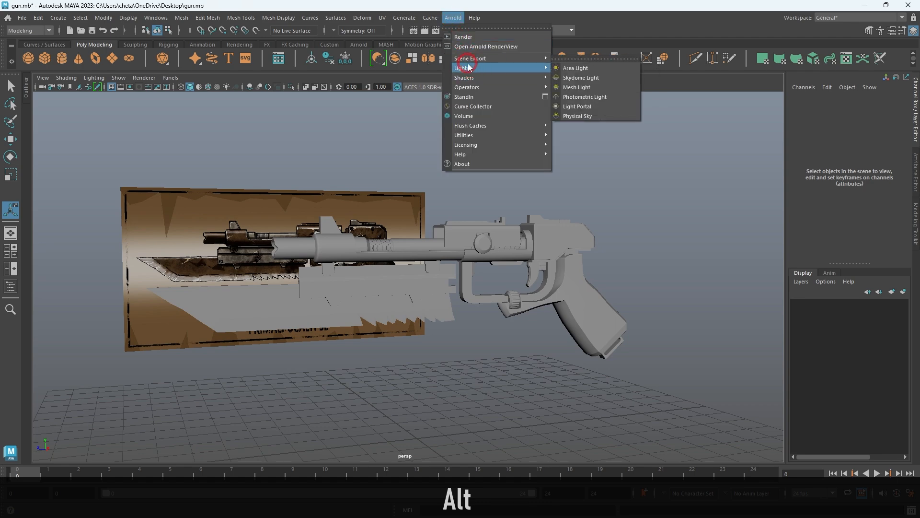
left_click(580, 77)
Deselect everything and examine the finished gun from above, below and the muzzle side
right_click_drag(589, 182, 539, 158, "alt")
left_click_drag(539, 157, 520, 232, "alt")
right_click_drag(520, 232, 514, 238, "alt")
key("alt+d")
right_click_drag(416, 232, 434, 240, "alt")
left_click_drag(433, 240, 542, 262, "alt")
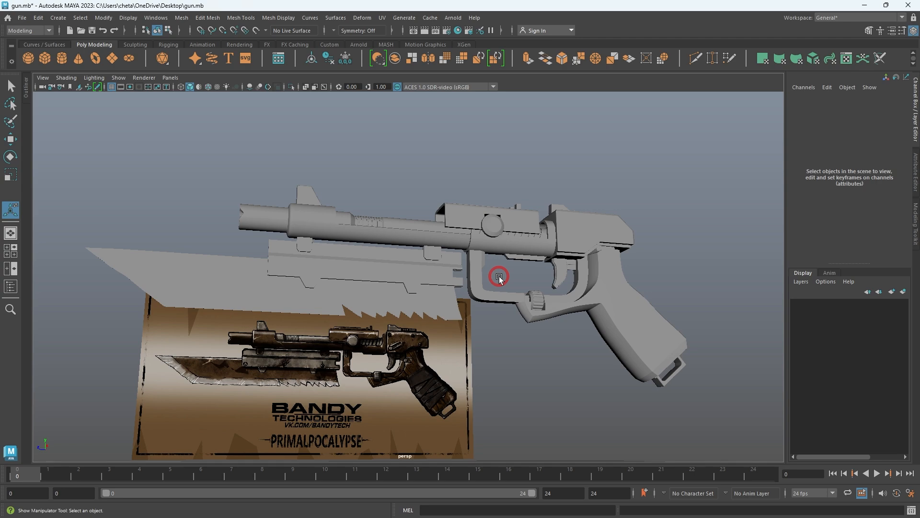
left_click_drag(417, 220, 418, 241, "alt")
left_click_drag(519, 269, 498, 223, "alt")
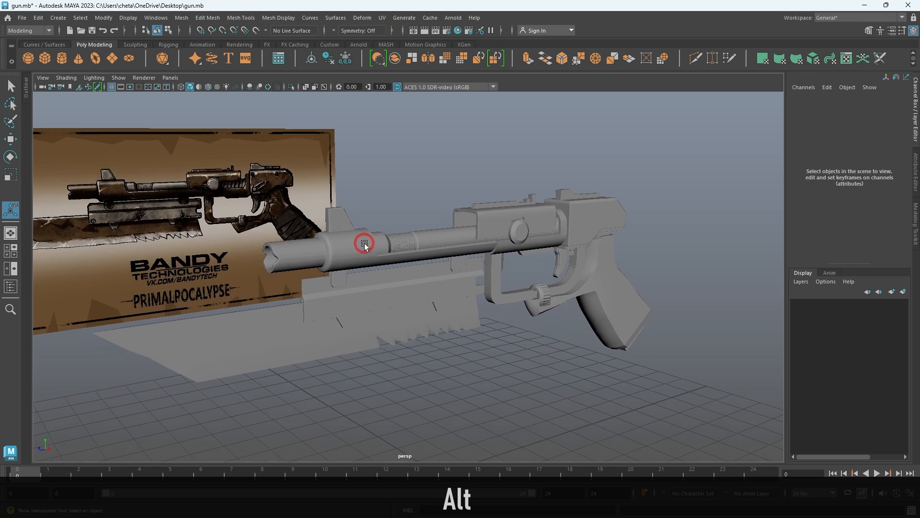